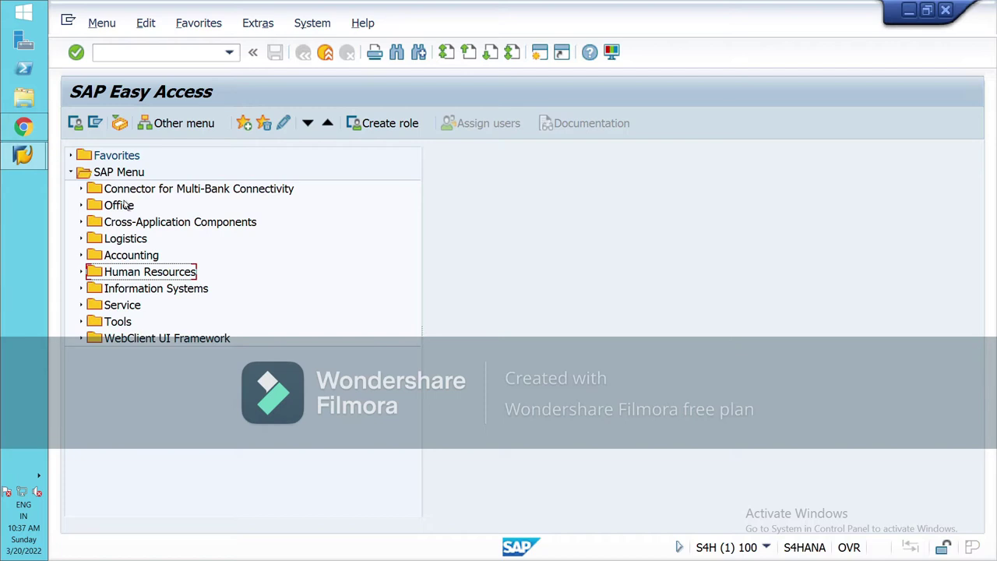
- Start transaction fs00 to open central G/L account maintenance
left_click(123, 56)
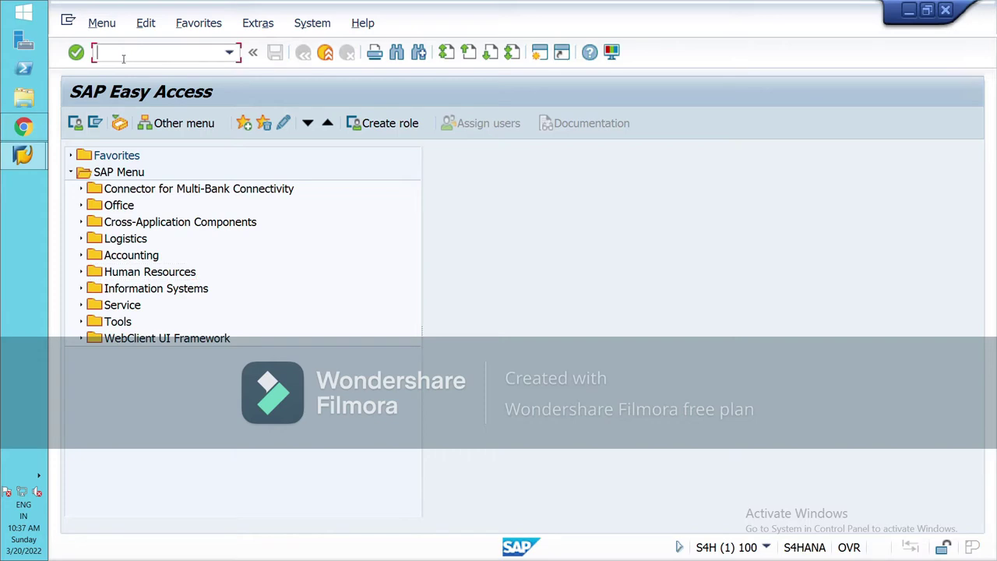
type("fs00")
key("Return")
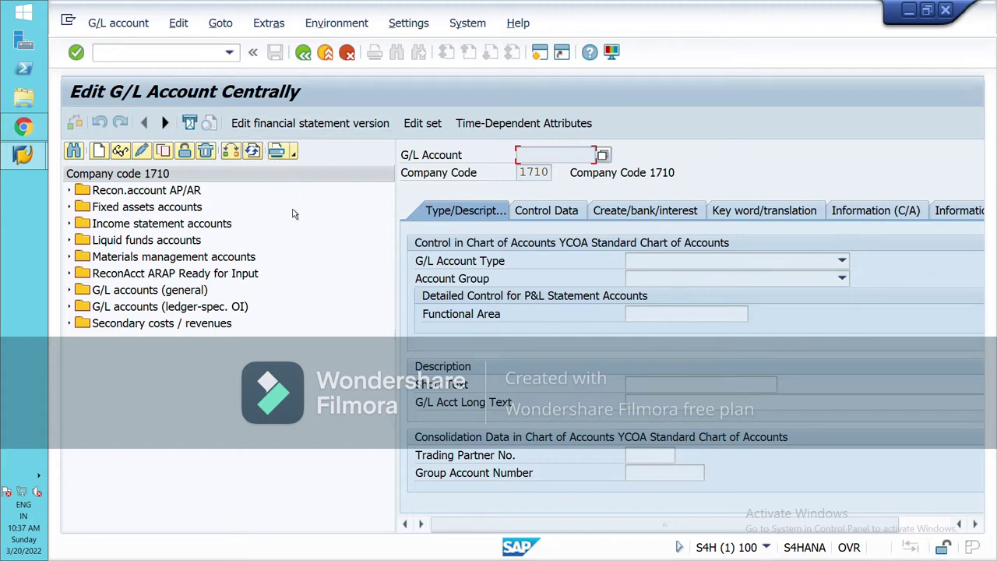
- Change the company code for the G/L account list to NIL1
left_click(253, 151)
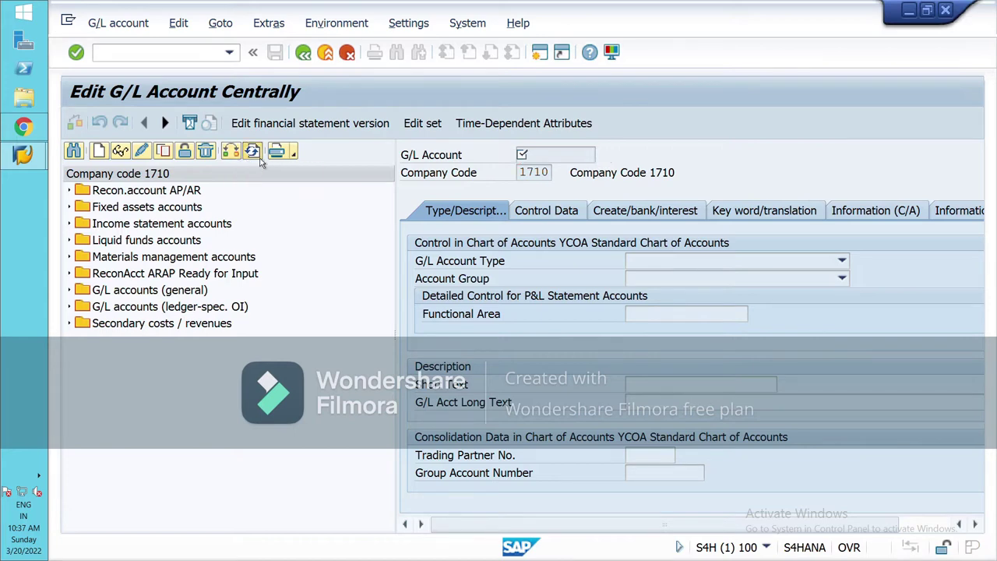
left_click(252, 150)
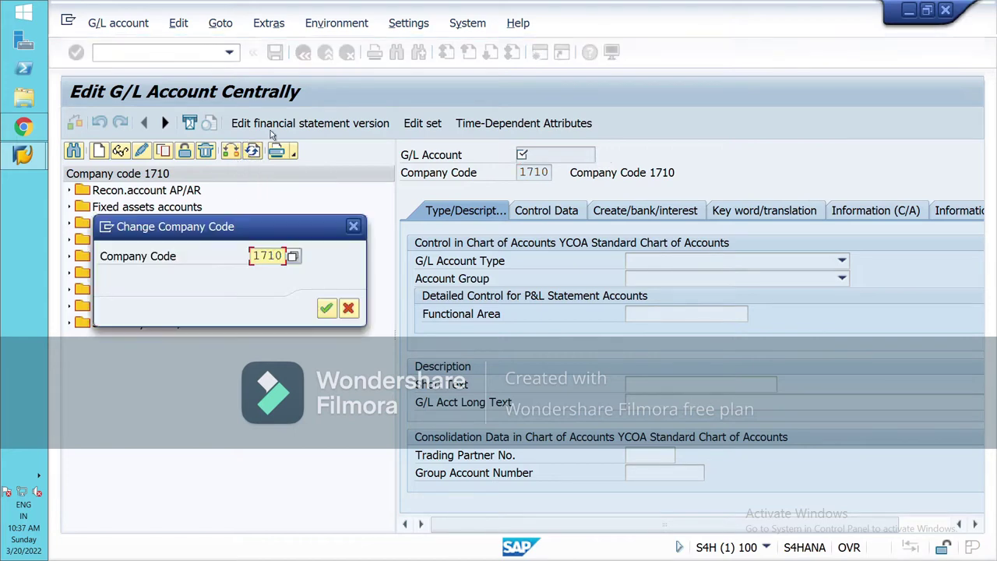
left_click(277, 255)
key("BackSpace")
key("BackSpace")
key("BackSpace")
key("BackSpace")
type("nil")
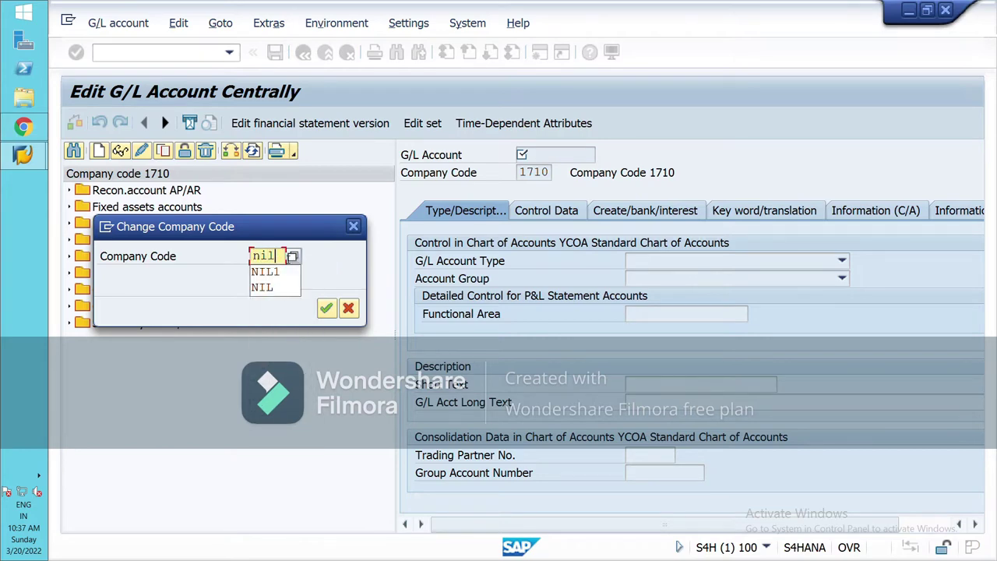
left_click(293, 270)
key("Return")
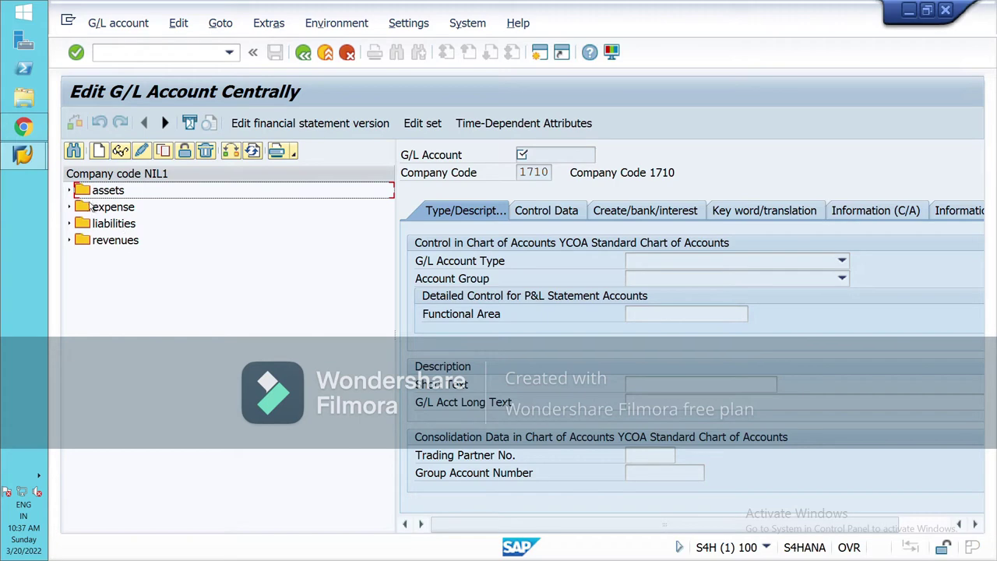
- Display the INPUT CGST@28% account under assets and examine its type, control data and document creation settings
left_click(74, 195)
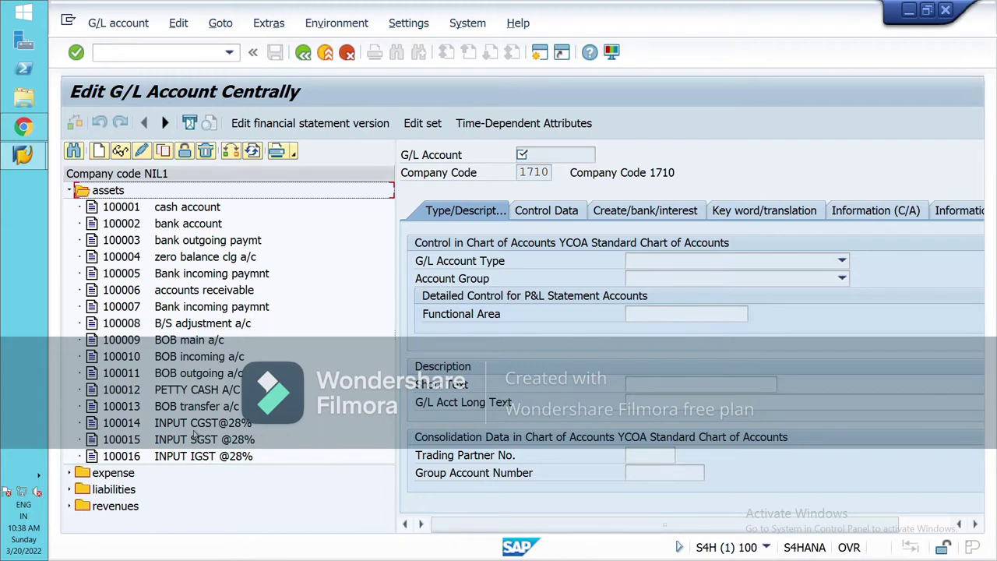
double_click(190, 428)
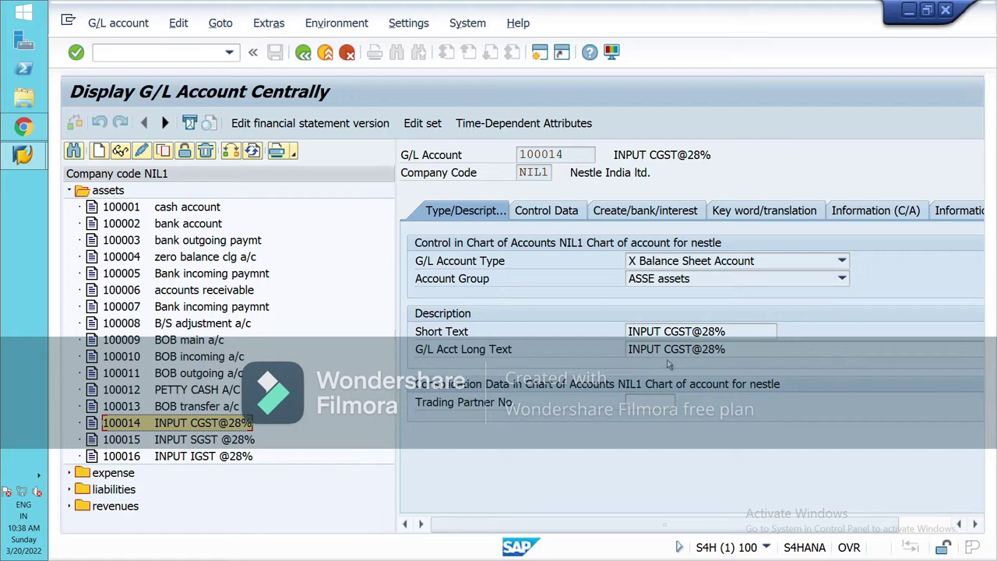
left_click(558, 220)
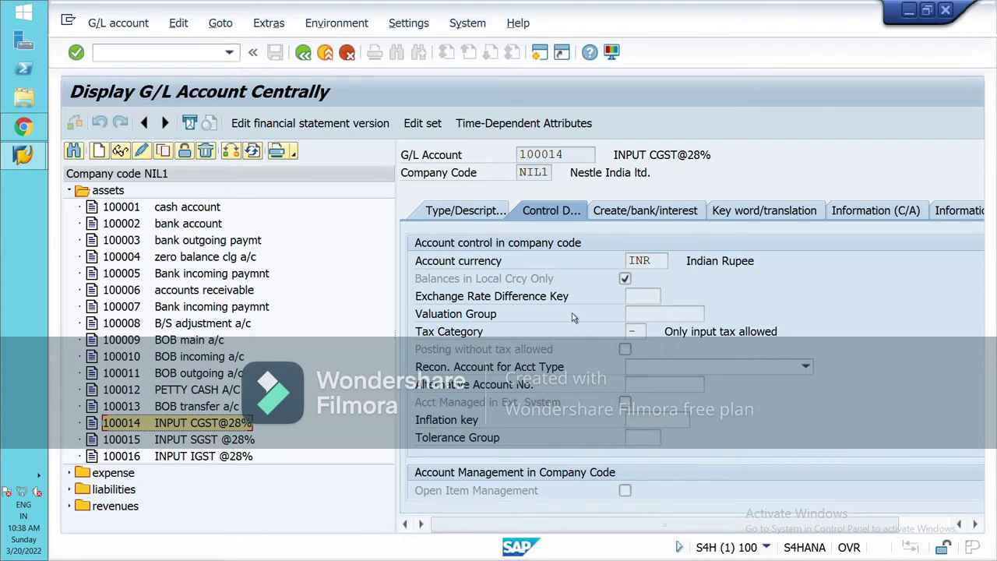
left_click(665, 216)
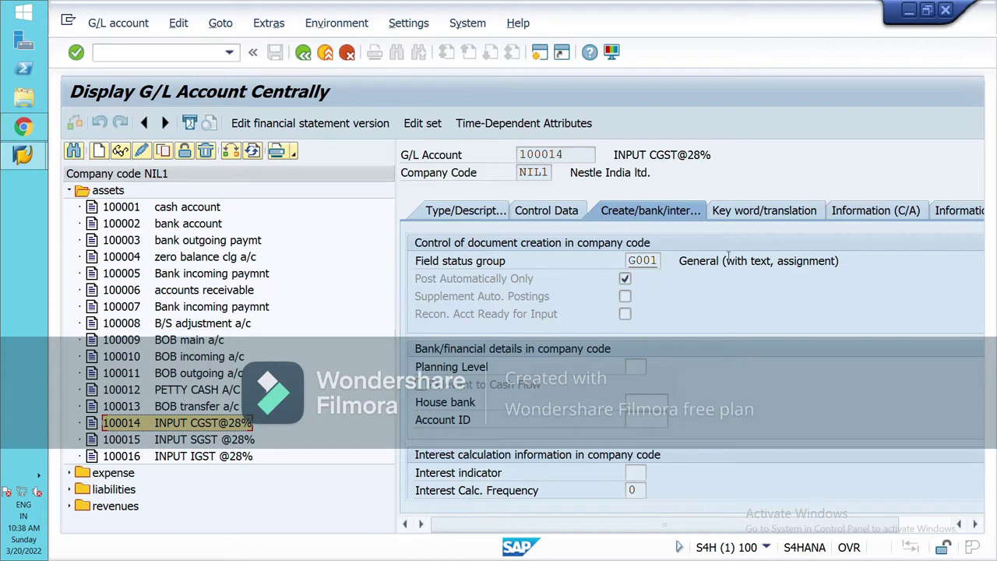
left_click(732, 211)
left_click(546, 210)
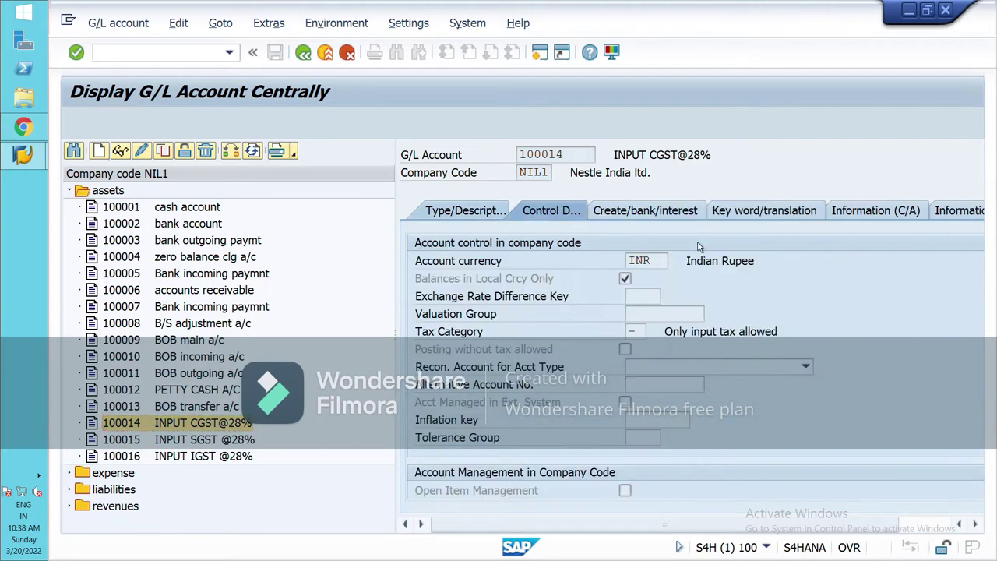
left_click(465, 211)
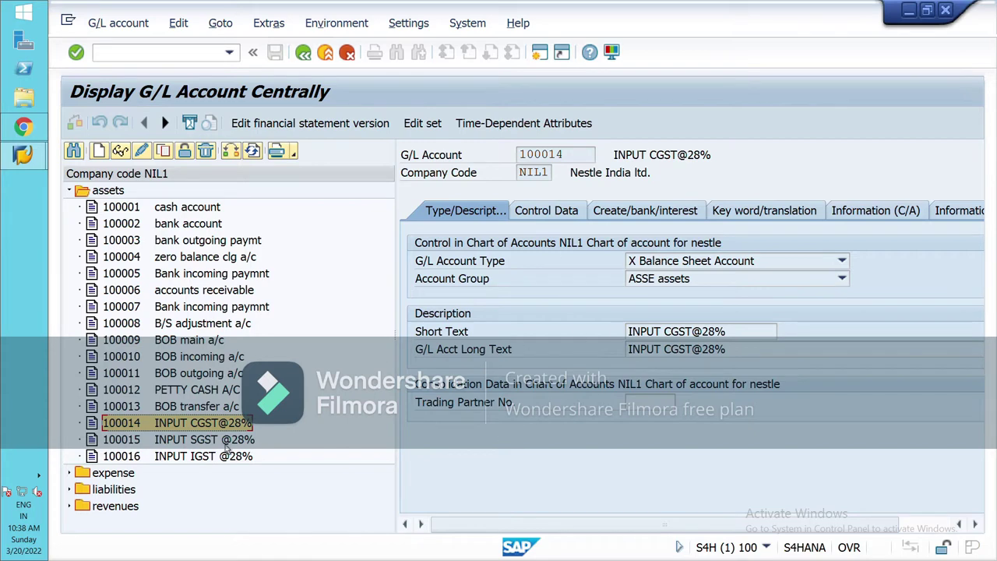
left_click(226, 443)
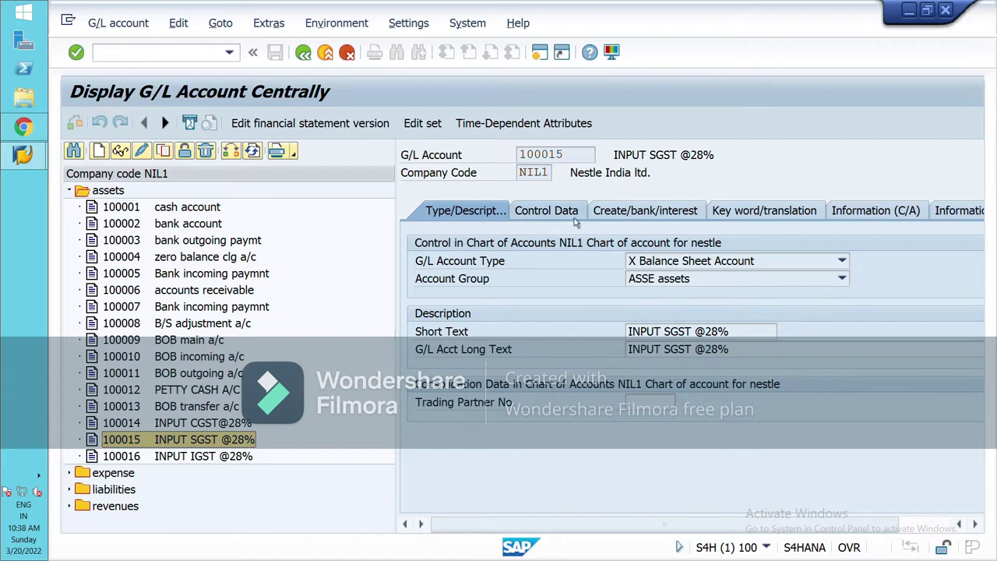
left_click(575, 215)
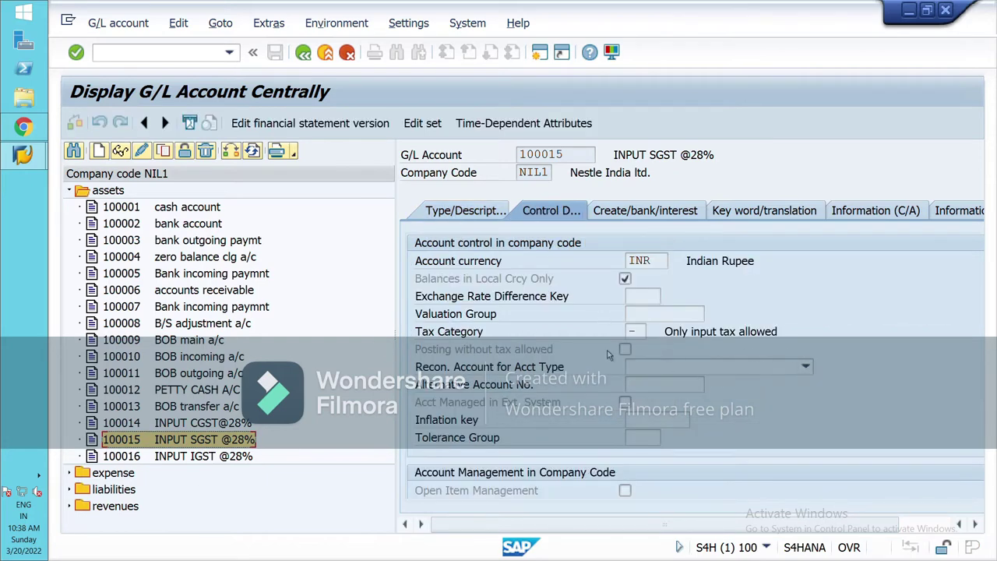
left_click(655, 211)
left_click(203, 460)
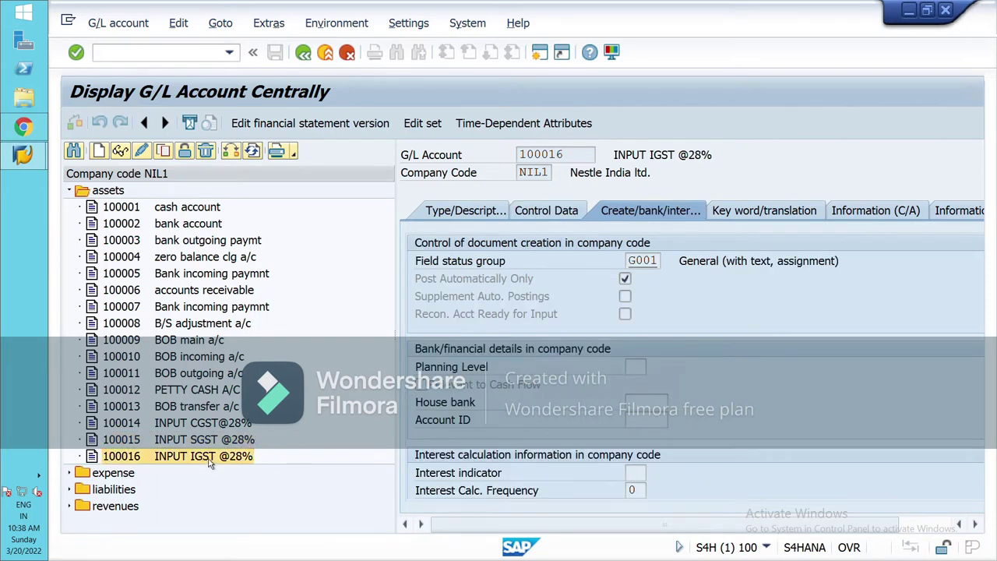
left_click(569, 215)
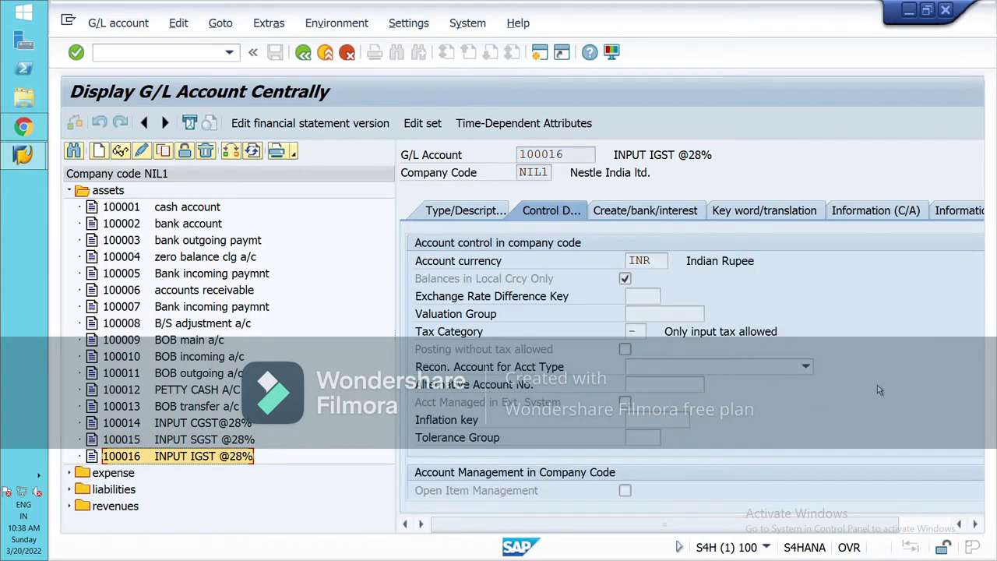
left_click(69, 190)
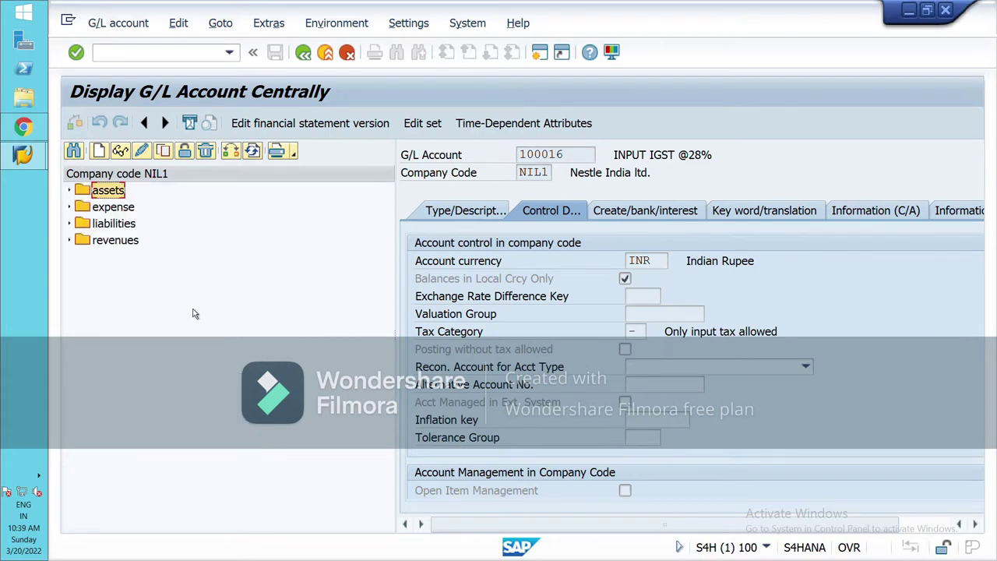
- Display the OUTPUT CGST @ 28% account under liabilities and examine its description, tax category and document creation settings
left_click(70, 224)
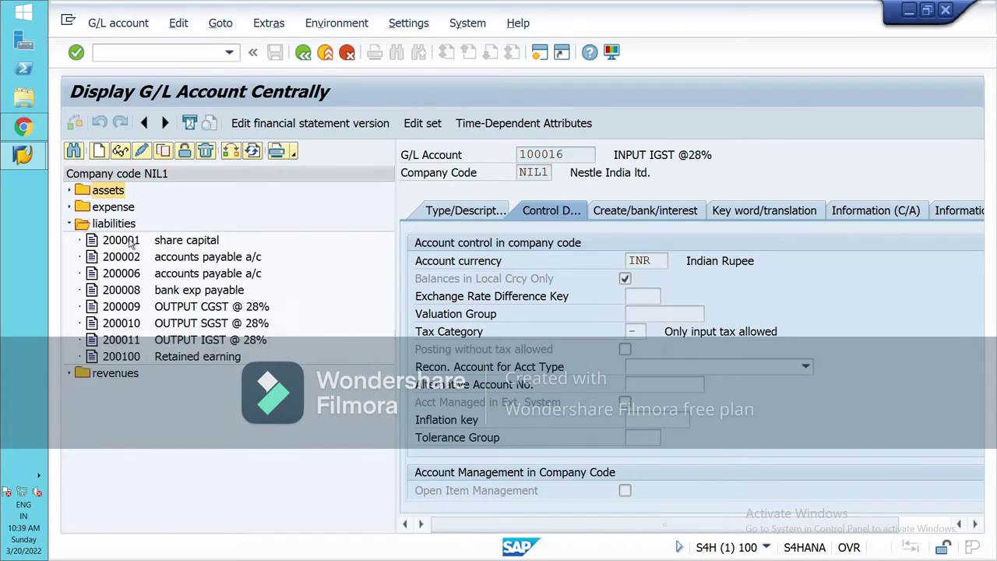
left_click(171, 308)
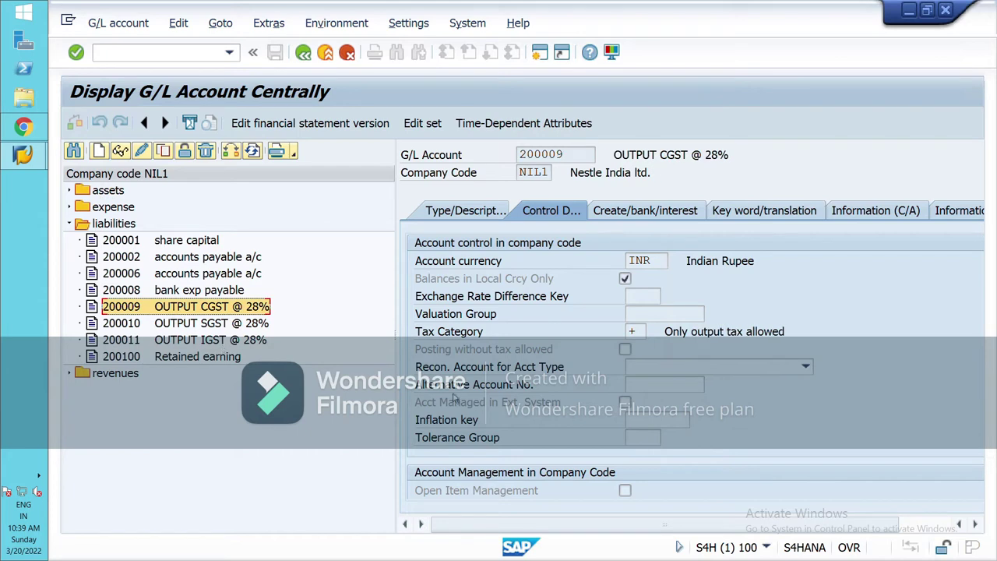
left_click(482, 215)
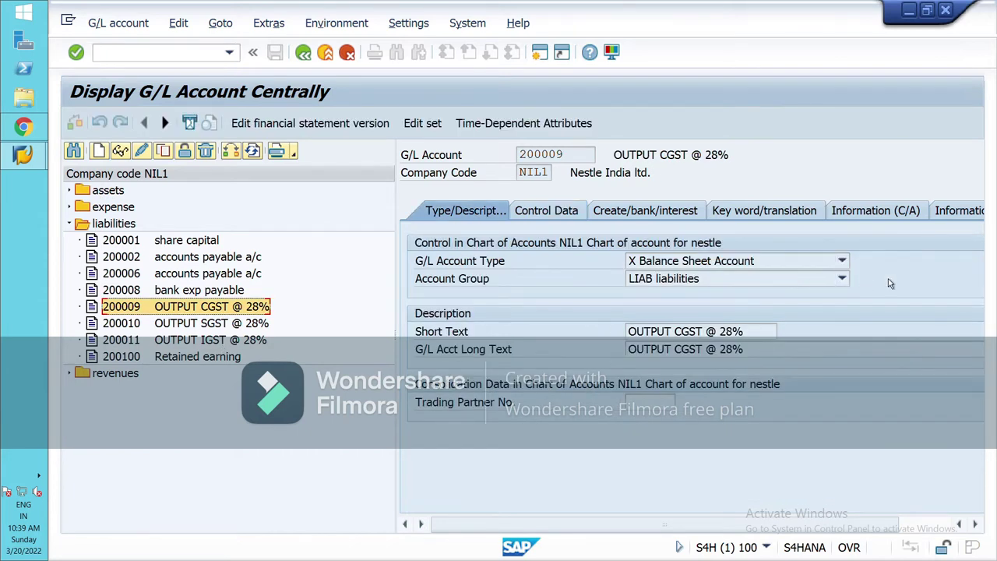
left_click(556, 217)
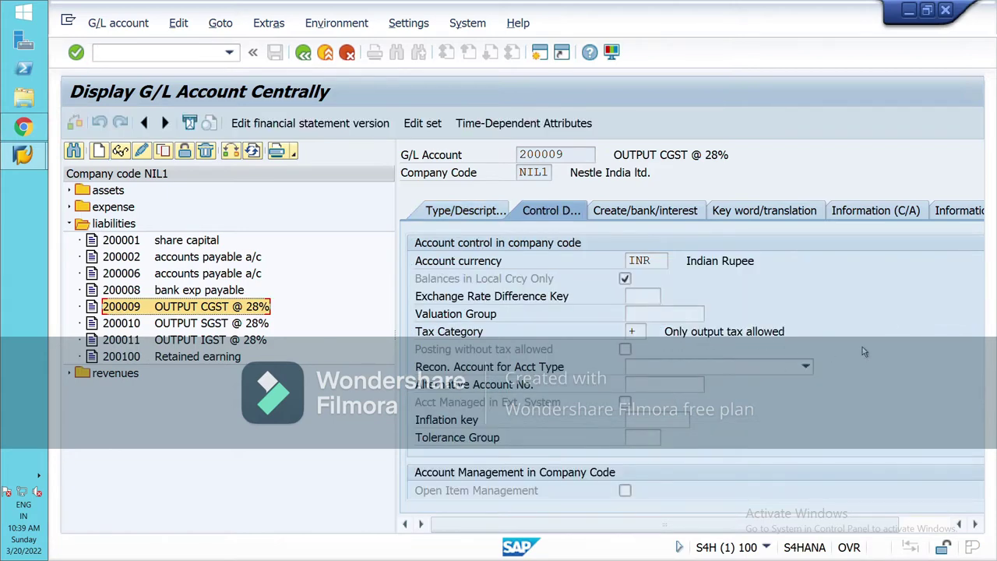
left_click(686, 221)
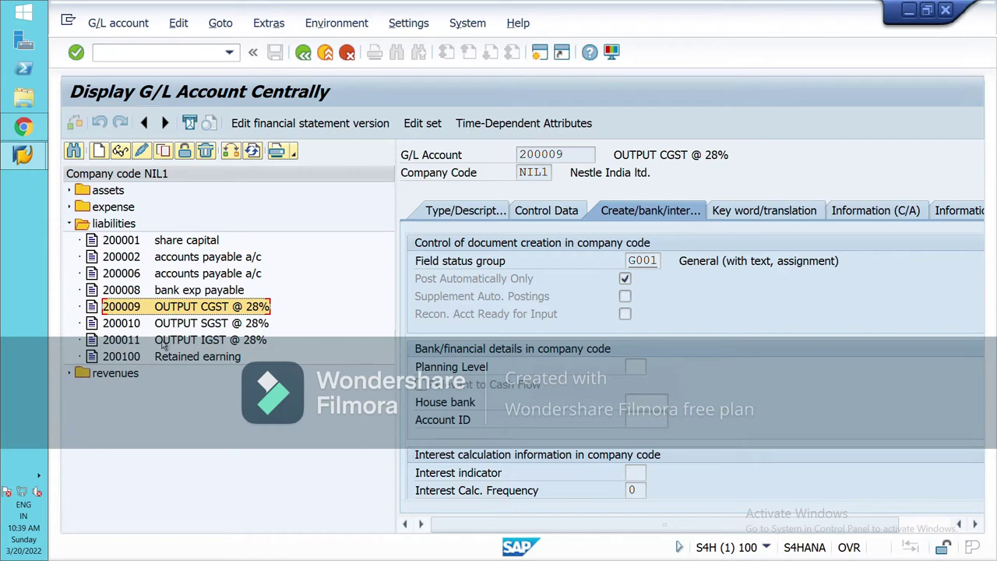
- Check the OUTPUT IGST @ 28% account's document creation settings and description, then collapse the liabilities group
double_click(208, 348)
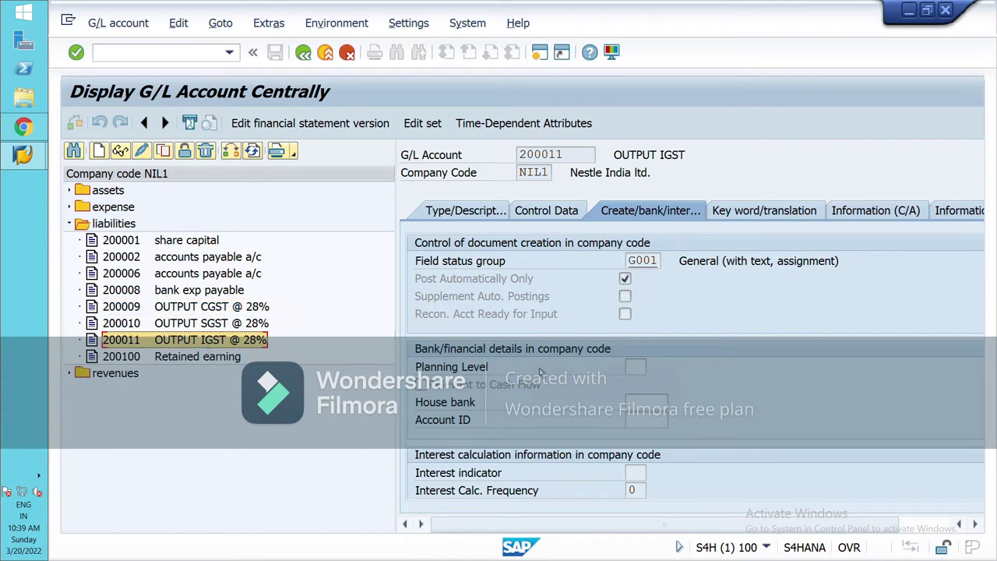
left_click(450, 216)
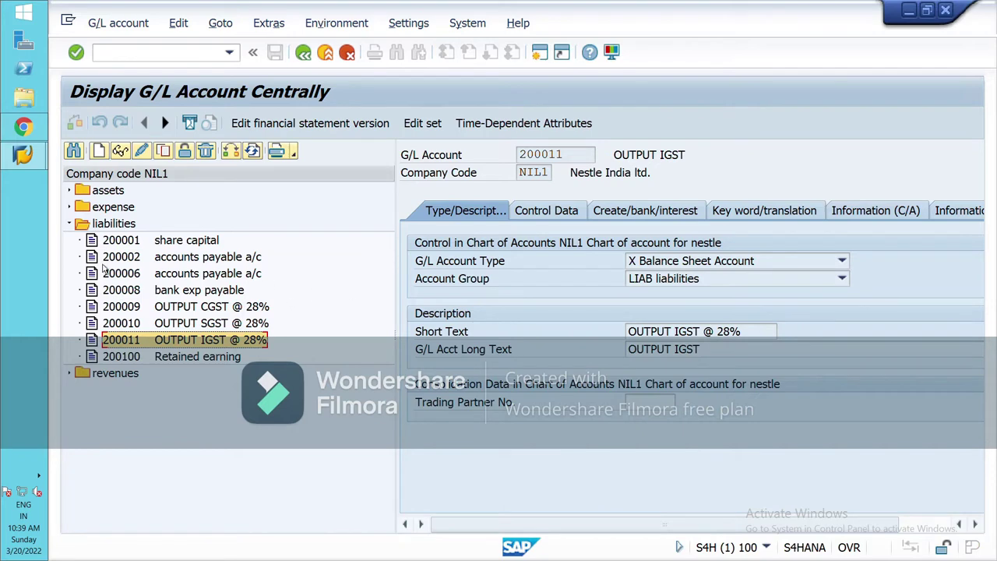
double_click(137, 223)
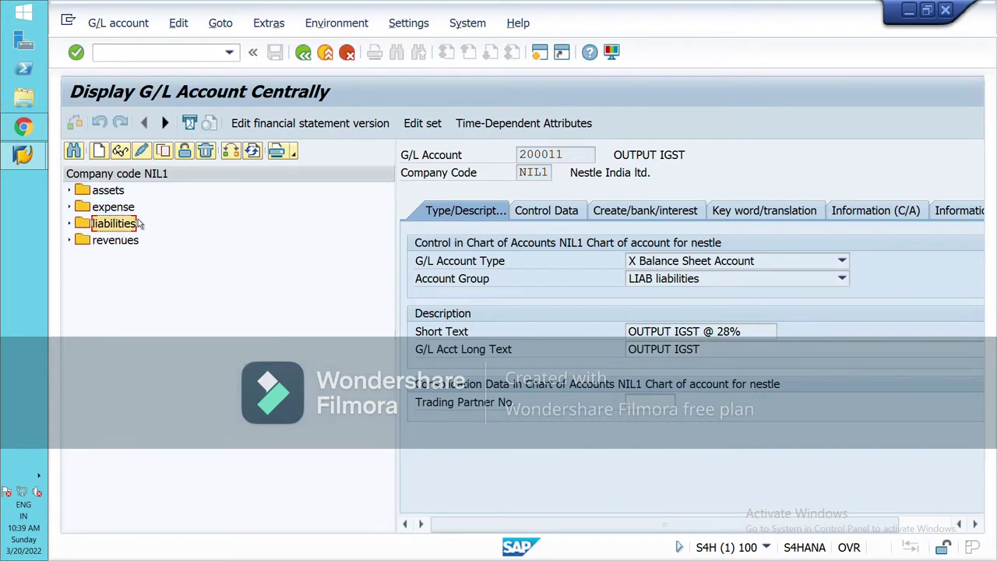
- Examine the purchase account's type, control data and document creation settings under expense, then collapse the group
left_click(68, 207)
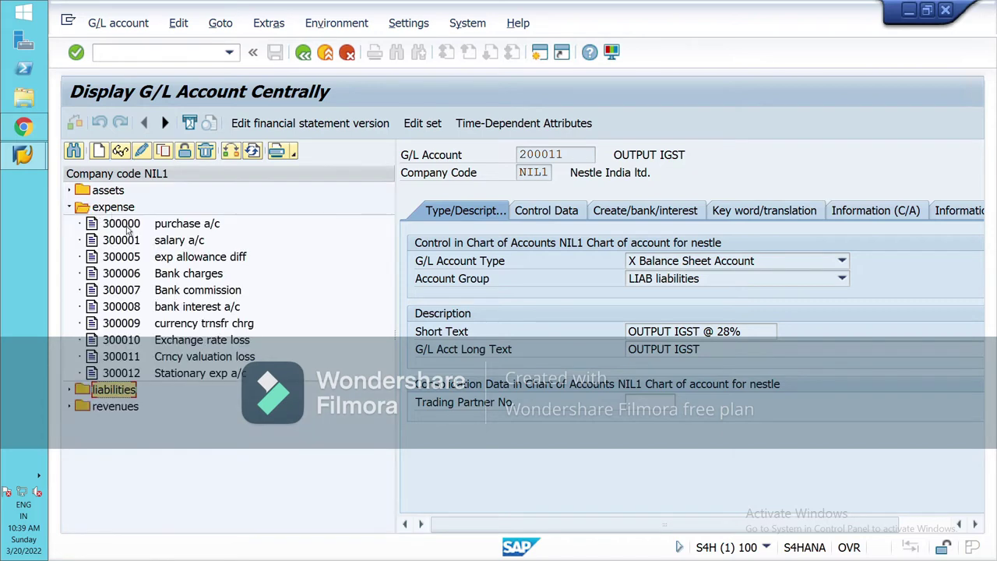
left_click(179, 226)
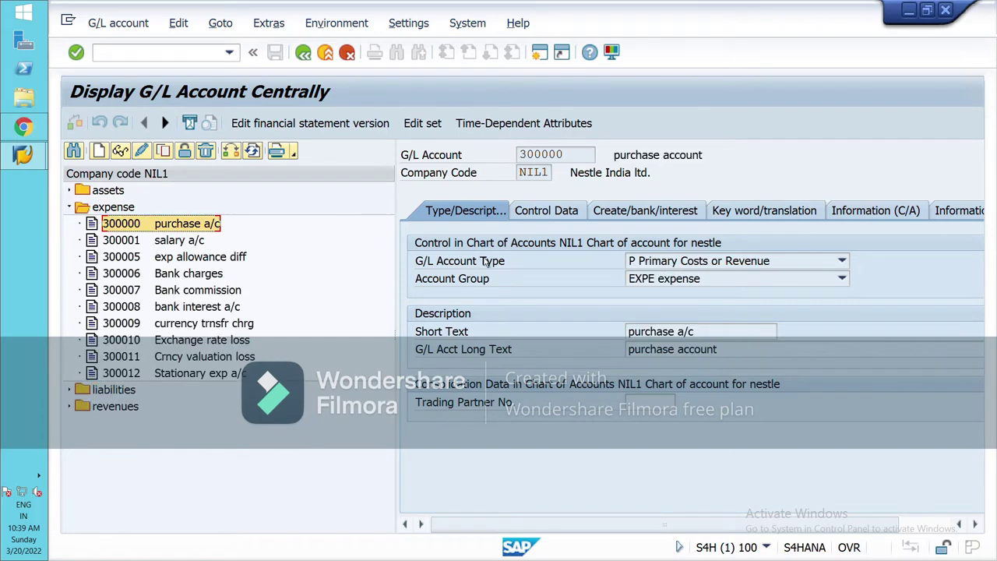
left_click(556, 212)
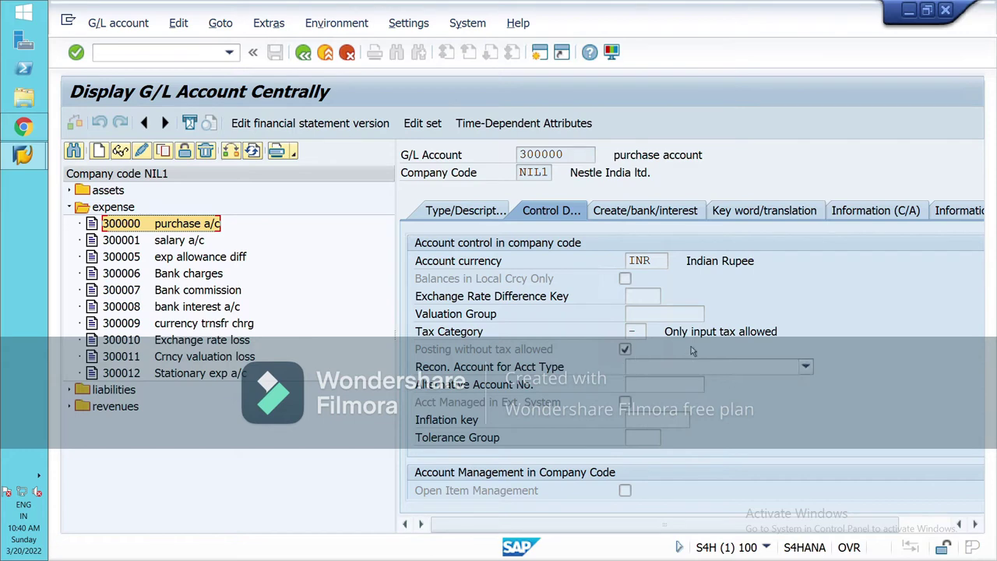
left_click(659, 212)
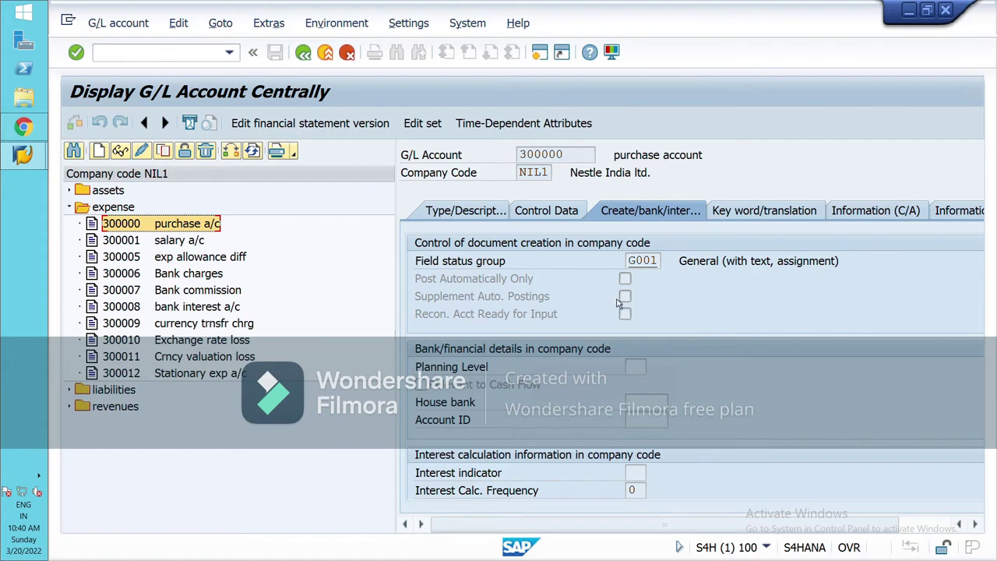
left_click(539, 216)
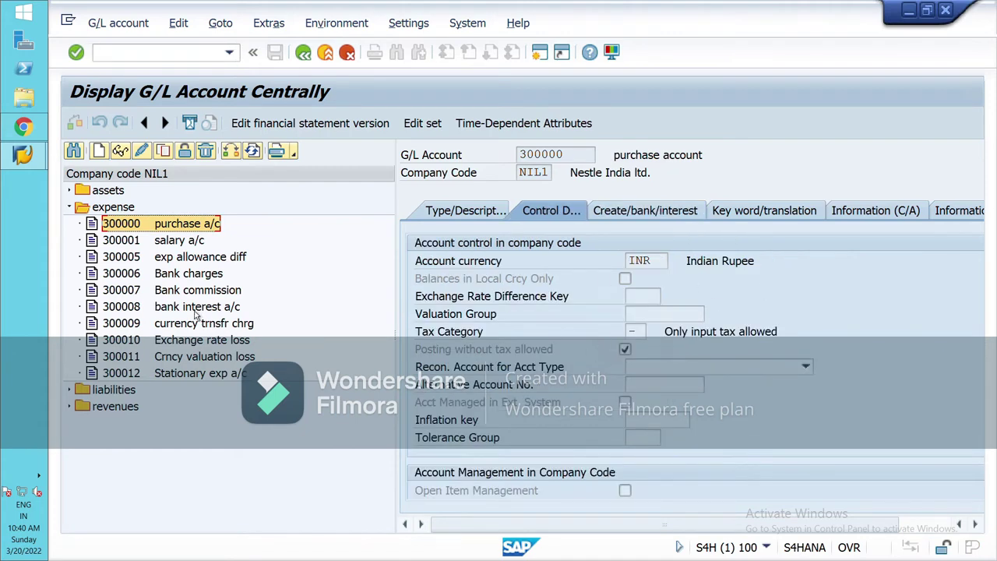
left_click(69, 207)
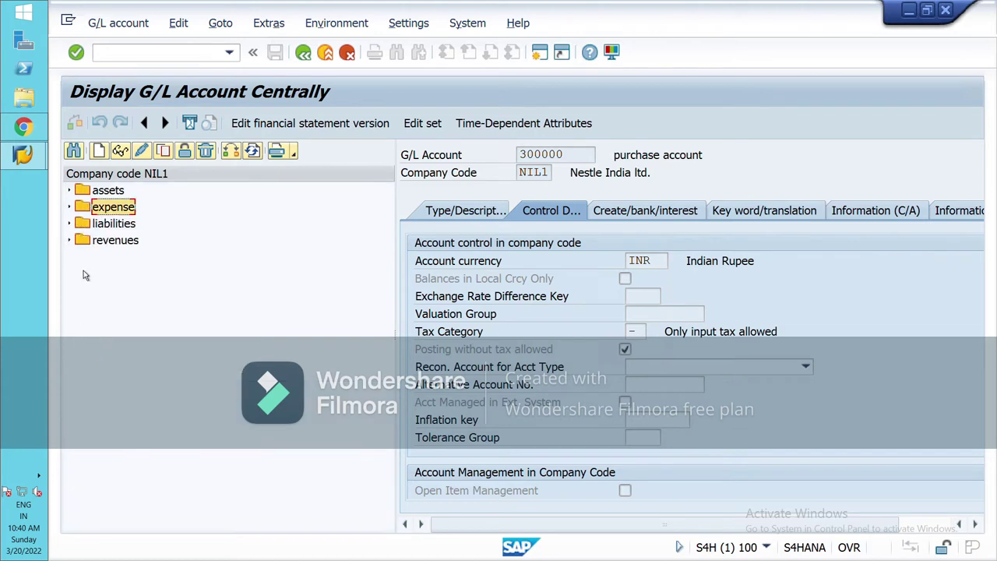
- Examine the sales account's control data and document creation settings under revenues, then collapse the group
left_click(69, 240)
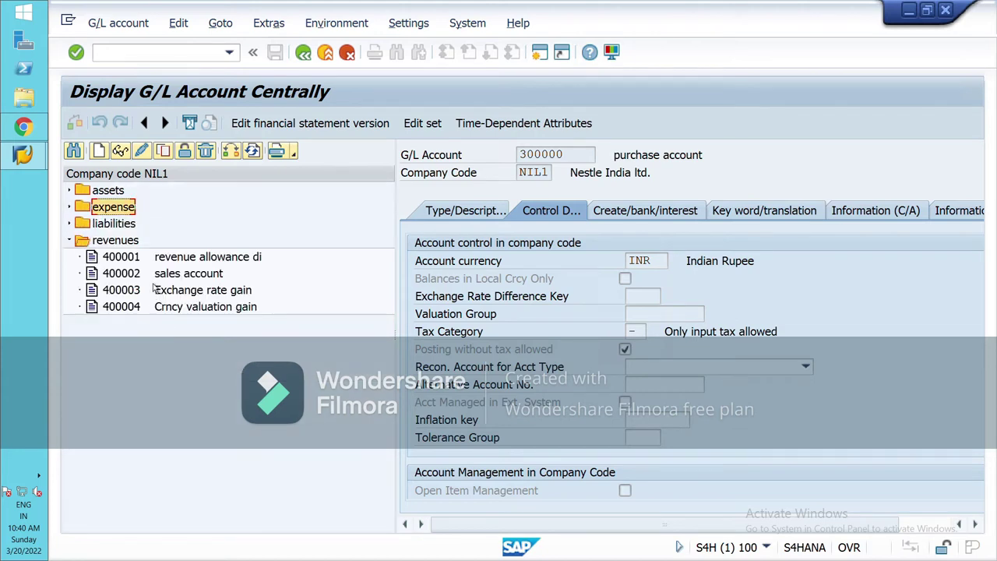
left_click(155, 280)
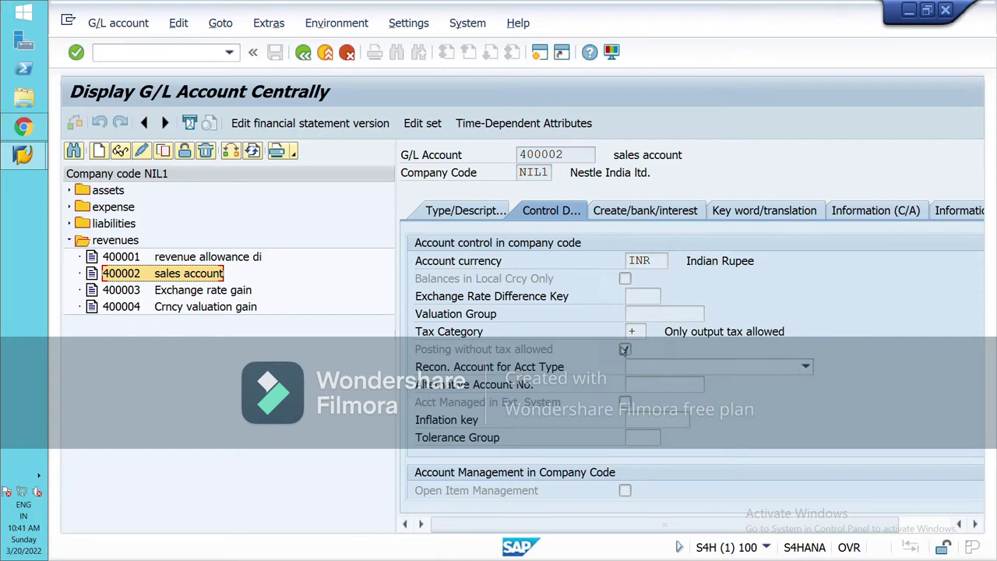
left_click(676, 214)
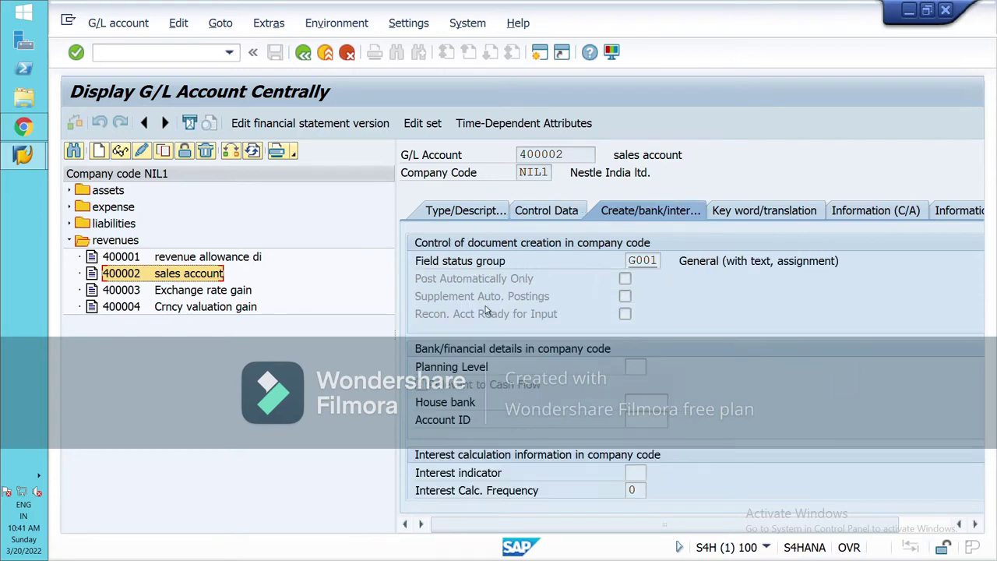
left_click(73, 243)
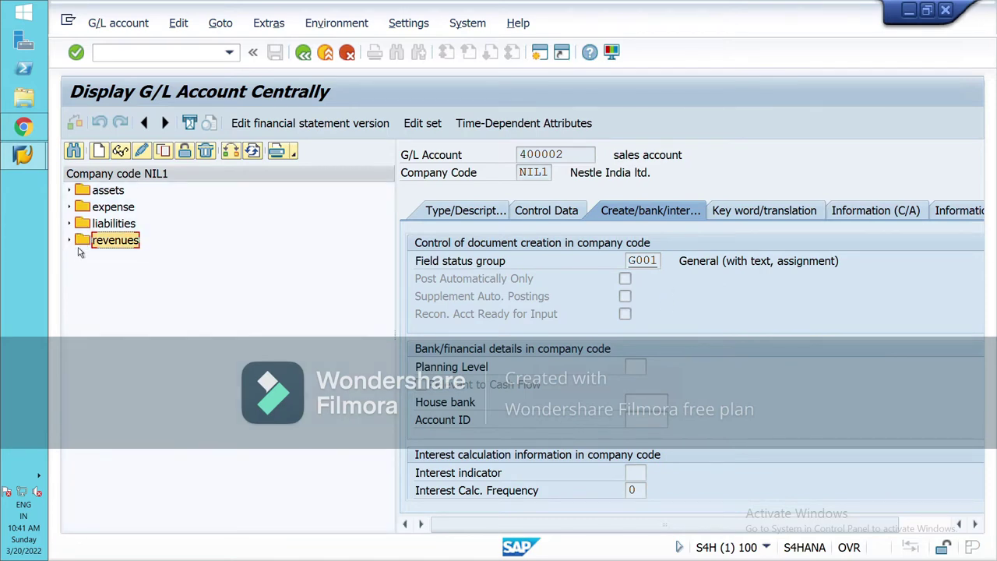
- Leave the G/L account display, run transaction SPRO and open the SAP Reference IMG
left_click(321, 56)
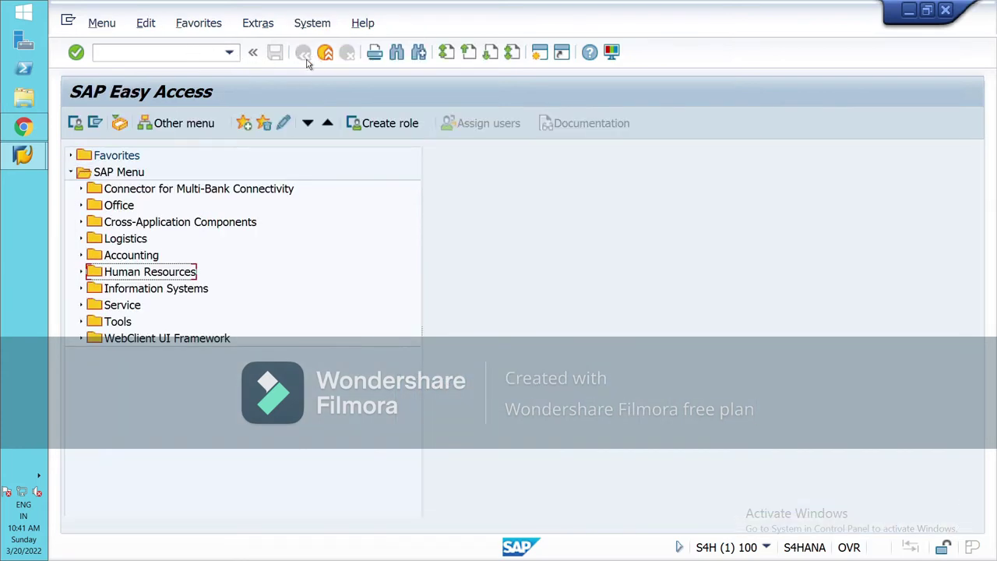
type("spro")
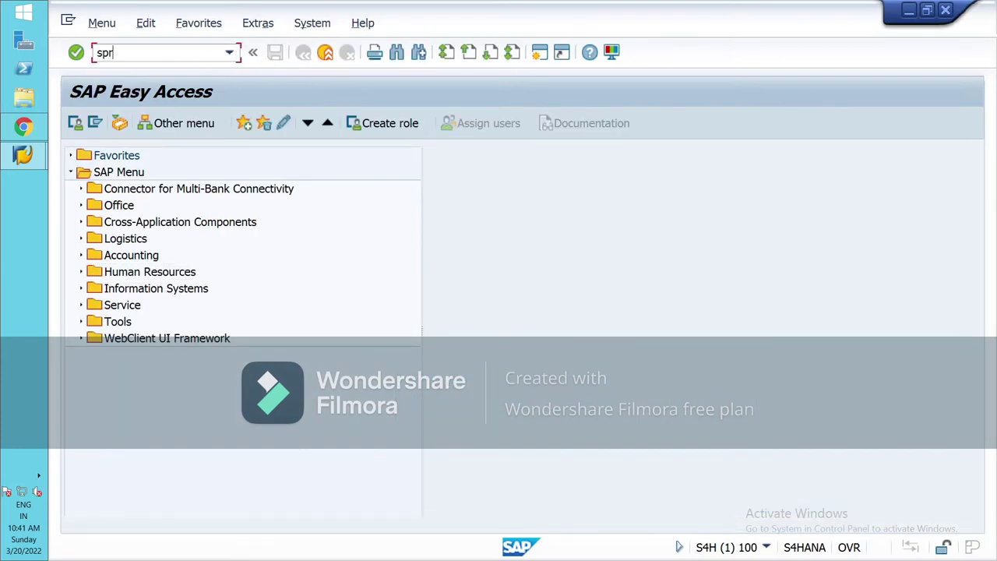
key("Return")
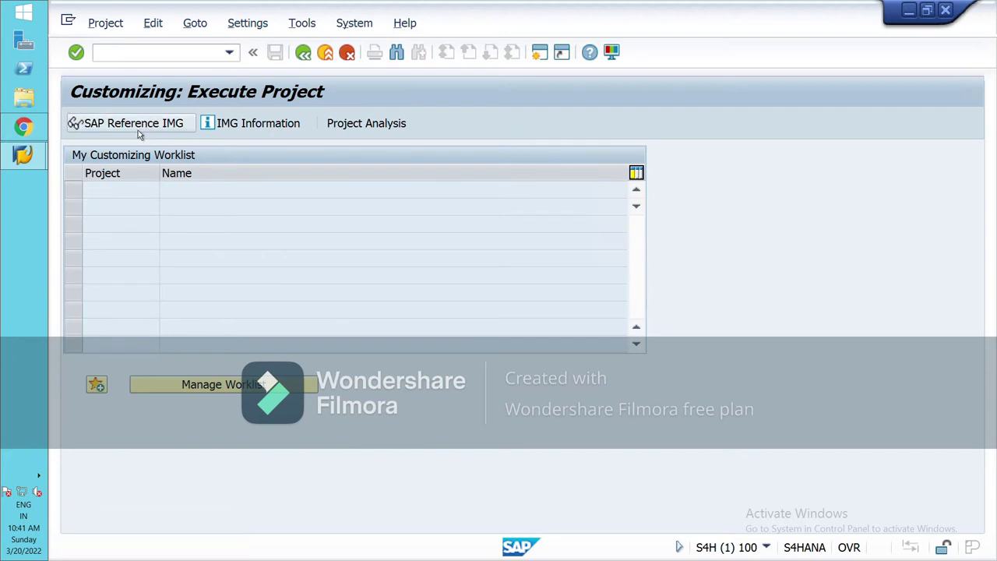
left_click(138, 129)
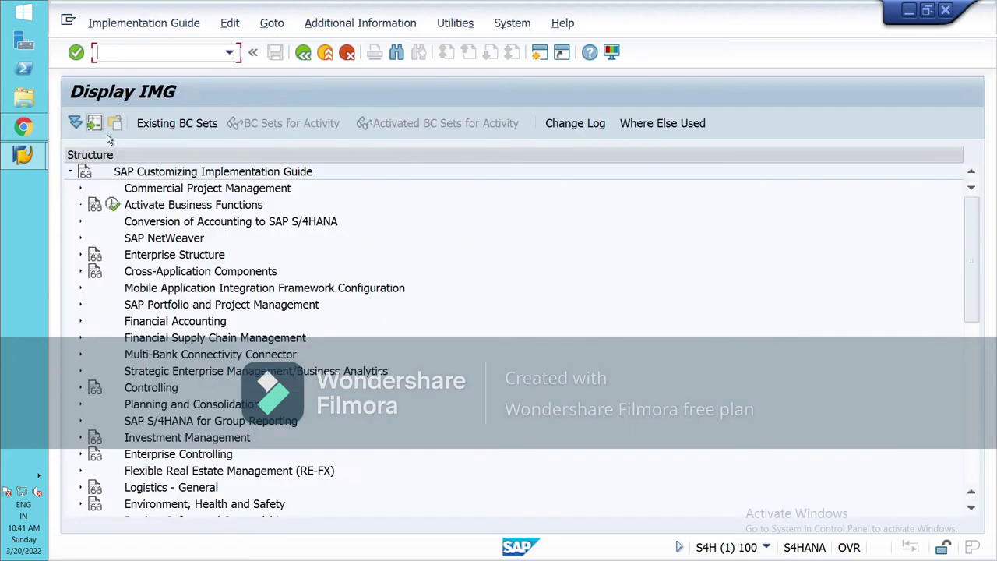
- Open Define Procedures from Check Calculation Procedure in the Tax on Sales/Purchases basic settings under Financial Accounting Global Settings
left_click(88, 328)
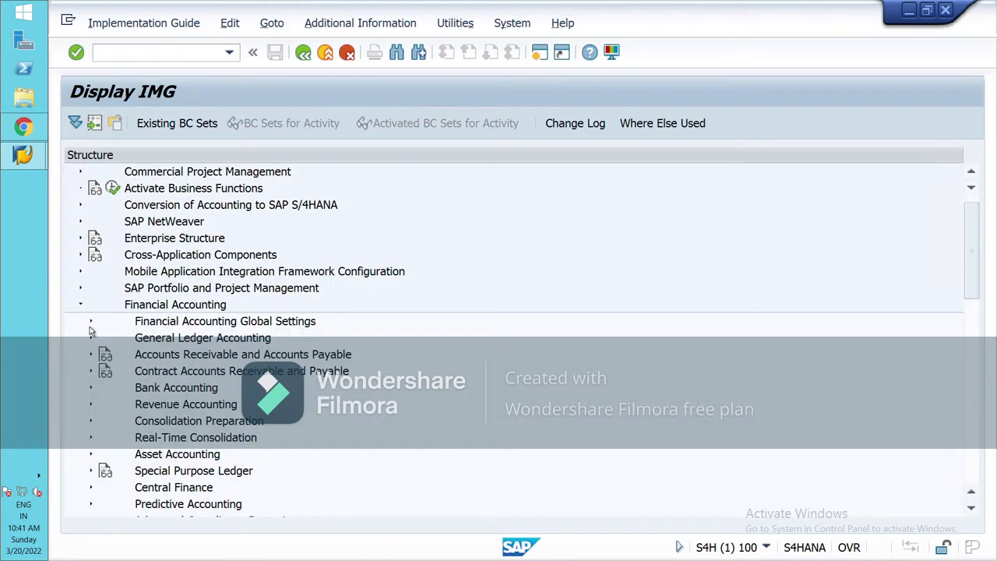
left_click(91, 321)
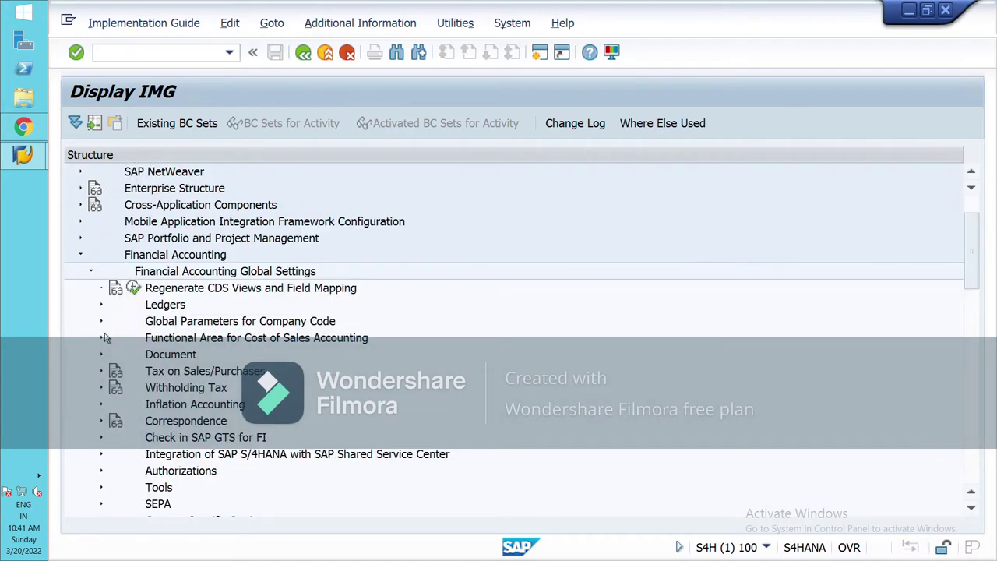
left_click(101, 372)
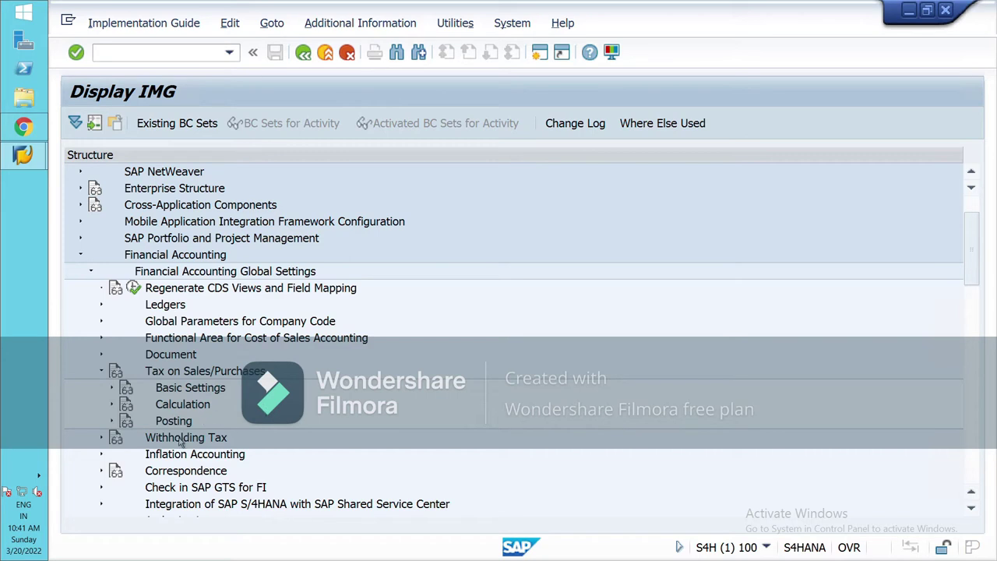
double_click(125, 389)
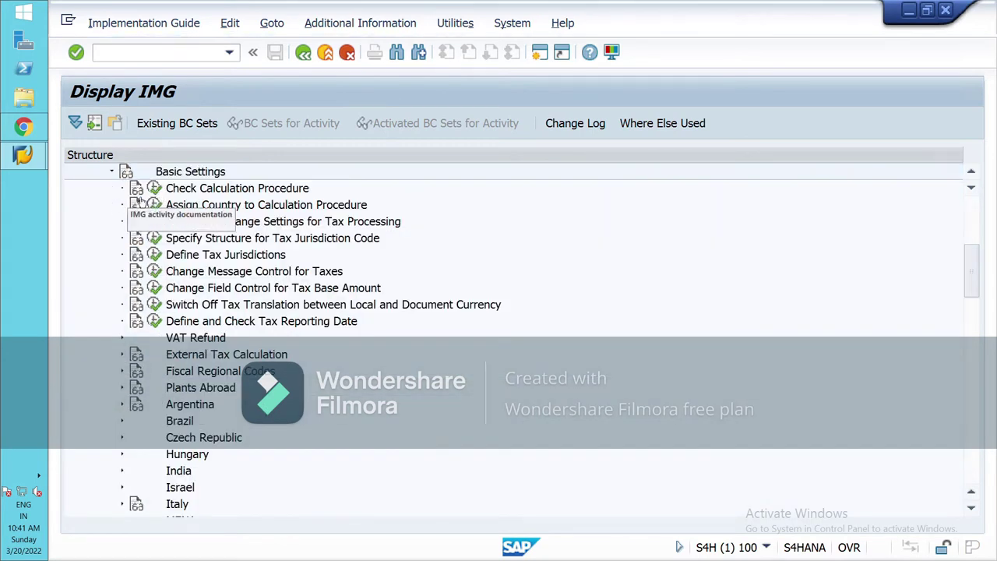
left_click(154, 188)
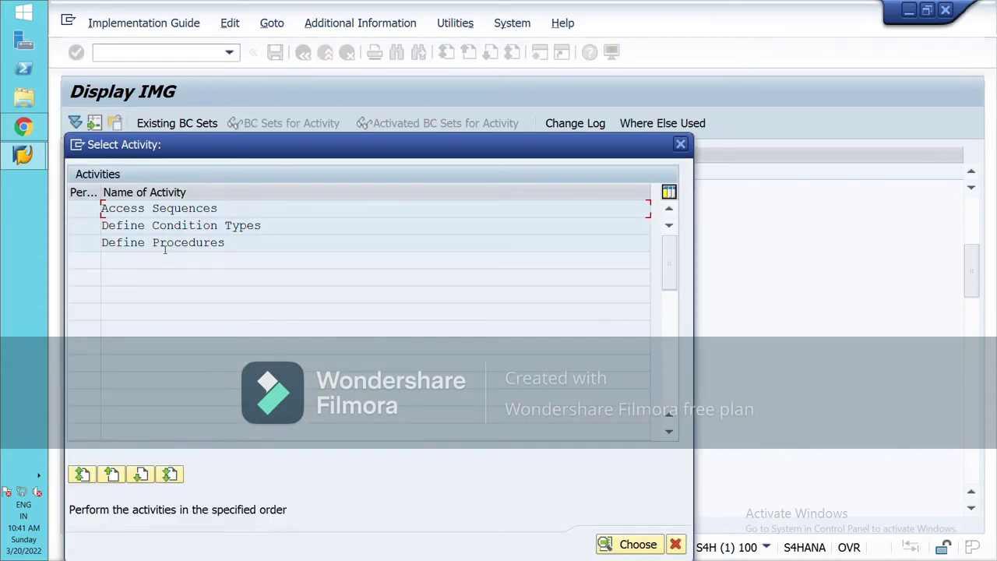
double_click(166, 244)
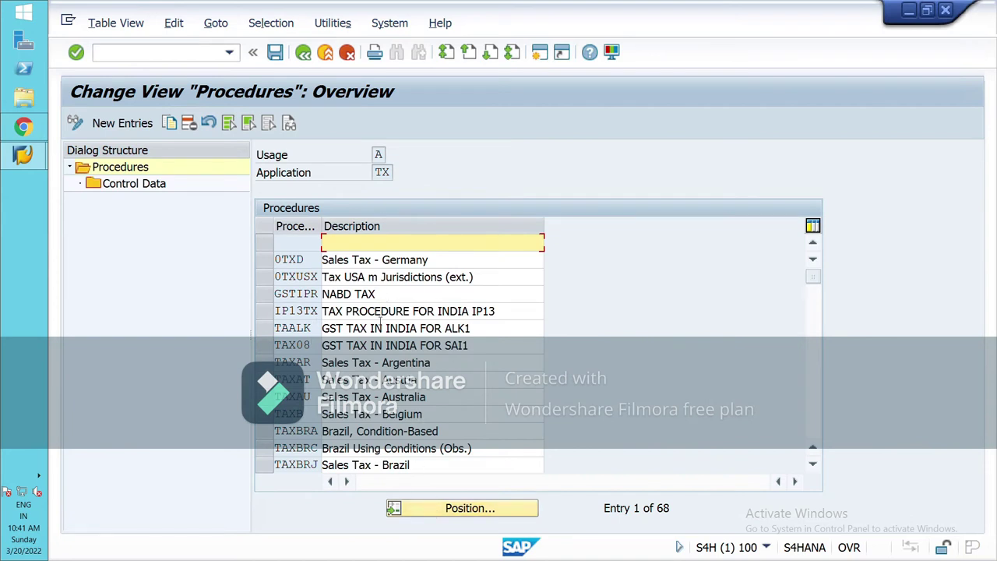
- Position the tax procedures list at procedure TAXINI
left_click(131, 129)
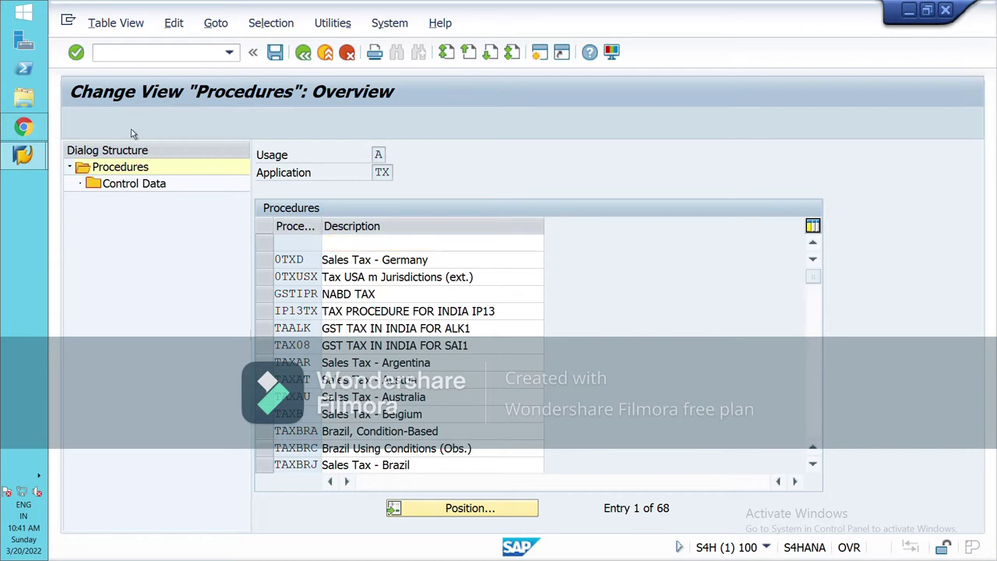
left_click(315, 56)
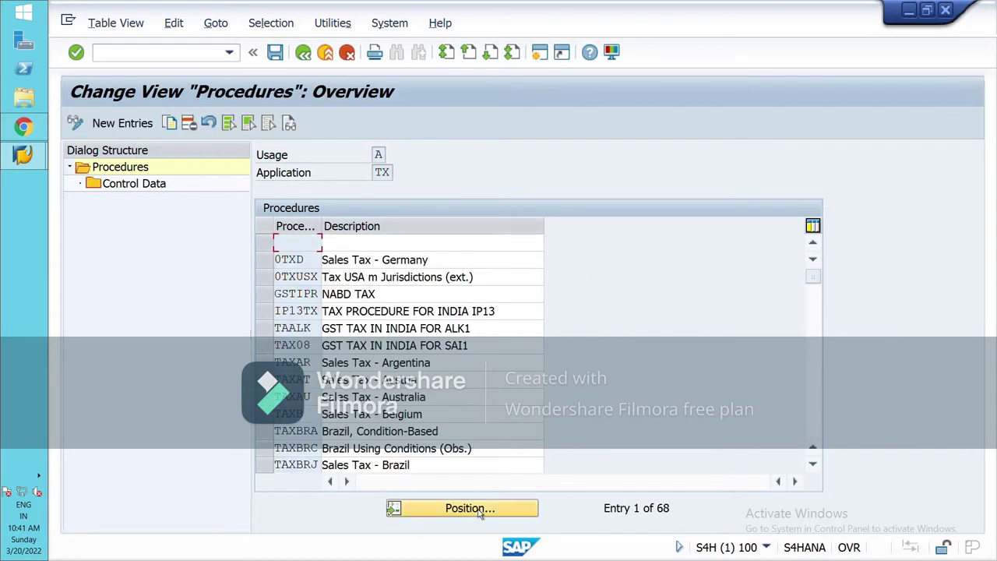
left_click(477, 511)
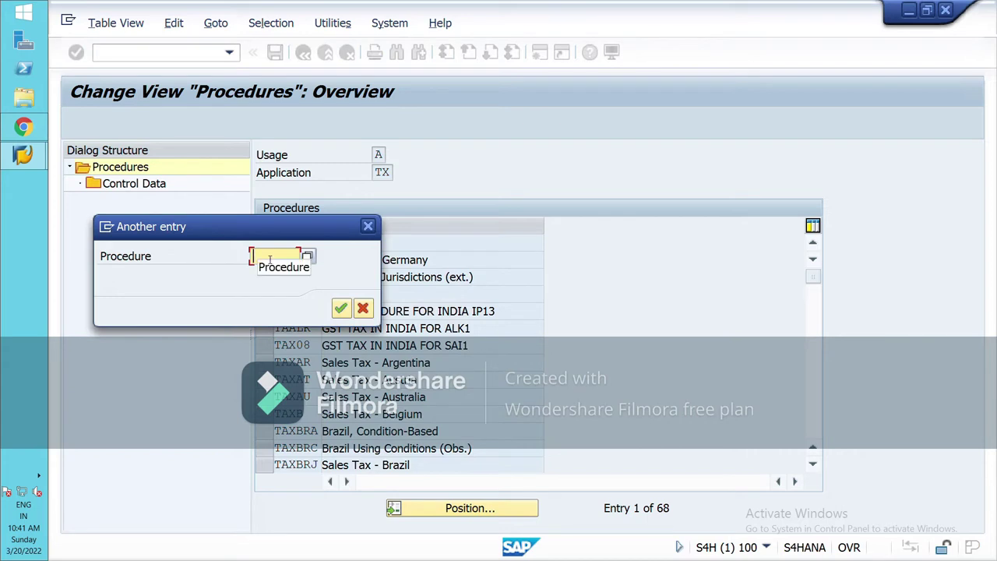
type("a")
key("BackSpace")
type("ta")
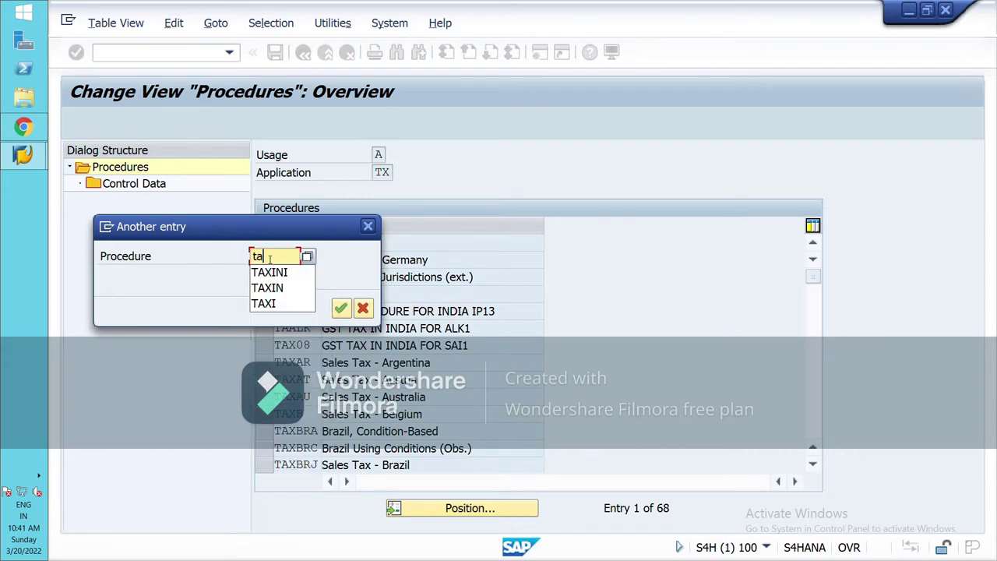
type("xin")
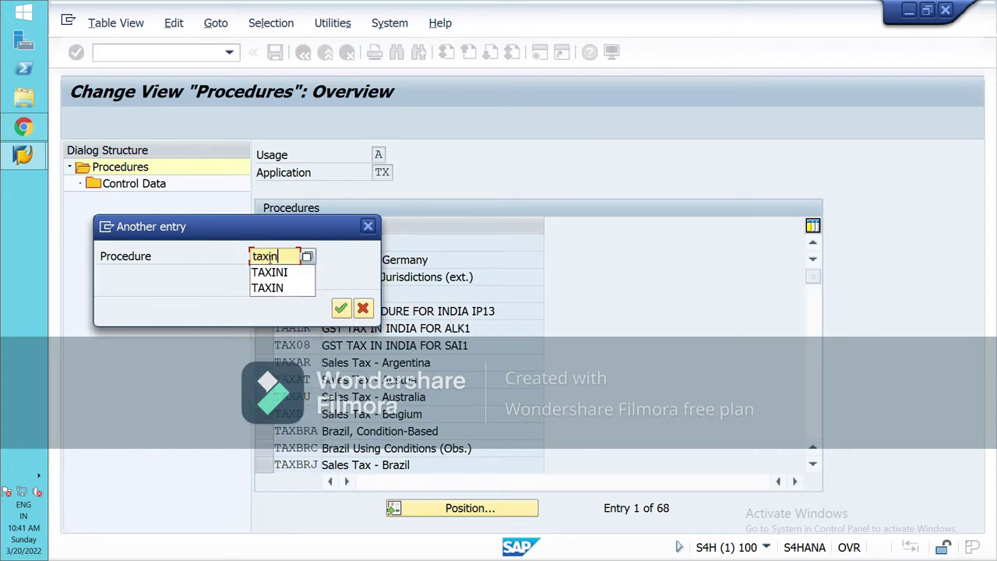
left_click(273, 273)
left_click(341, 308)
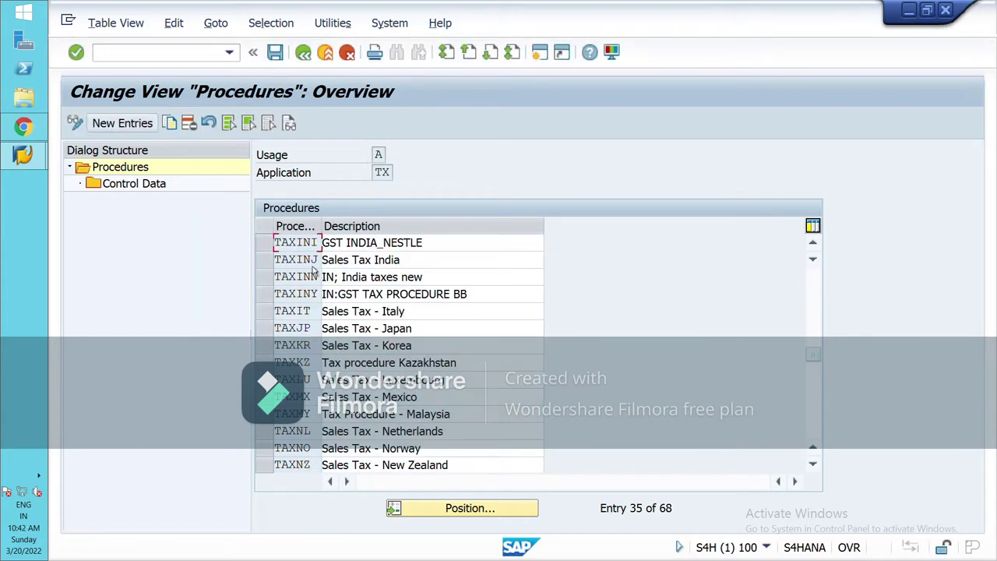
- Examine the TAXINI procedure's control data, including the condition steps and account keys, then return to the implementation guide
left_click(274, 245)
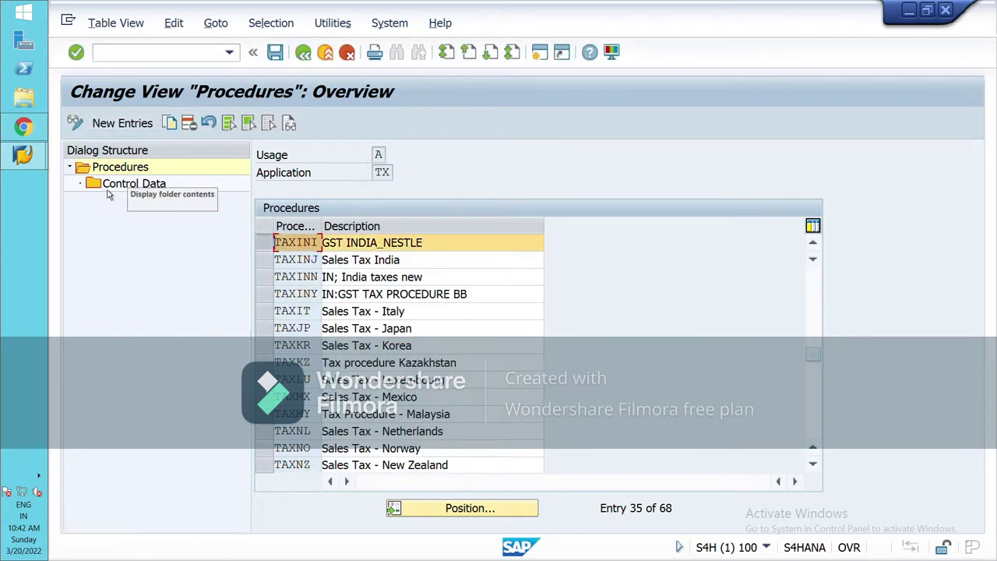
double_click(117, 185)
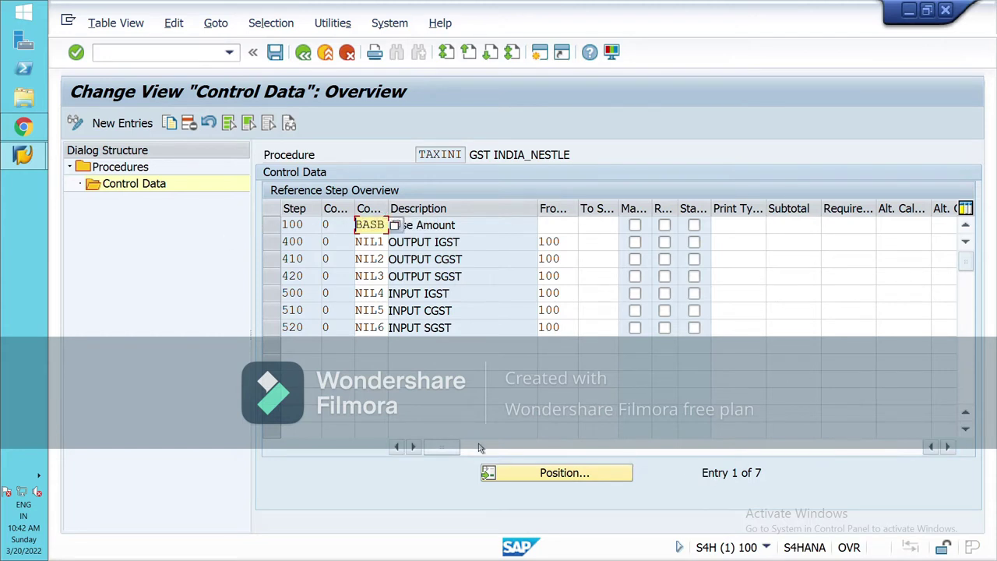
left_click(598, 452)
left_click(597, 449)
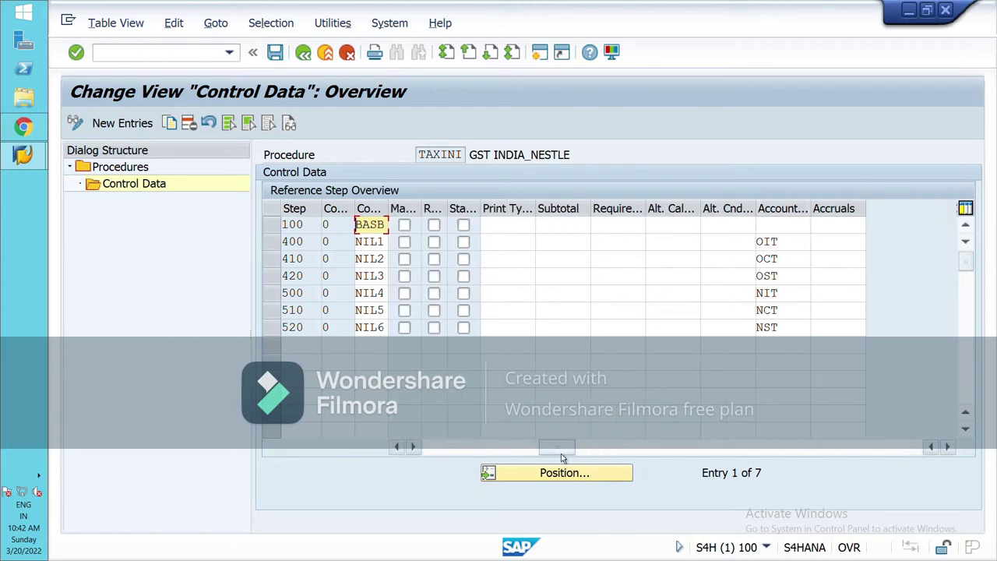
left_click_drag(556, 446, 415, 450)
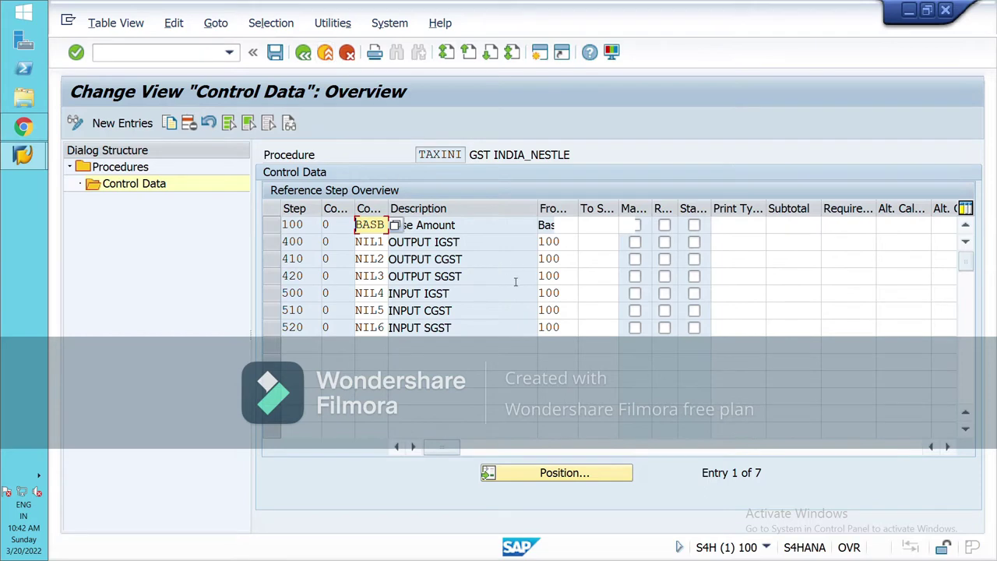
left_click(312, 62)
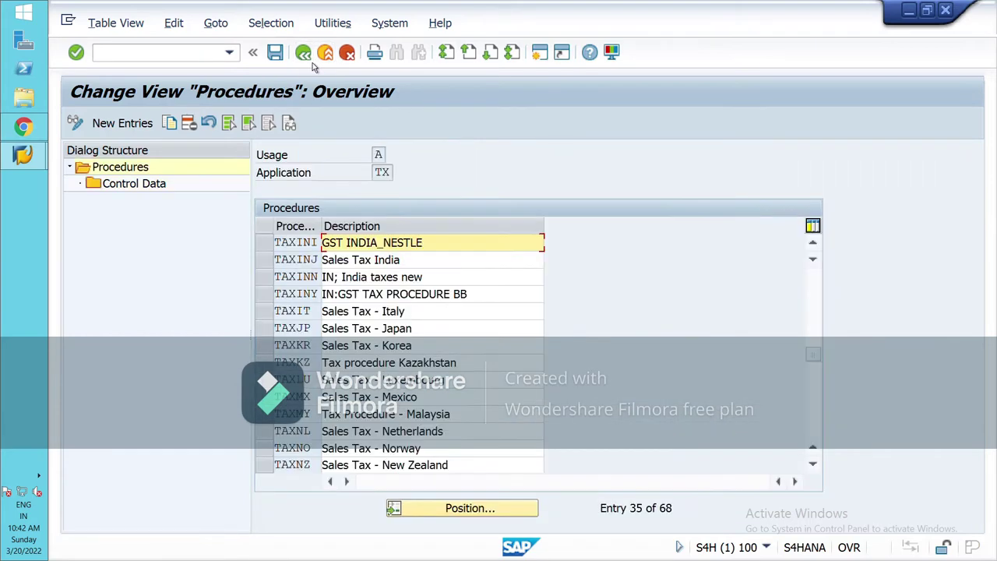
left_click(312, 62)
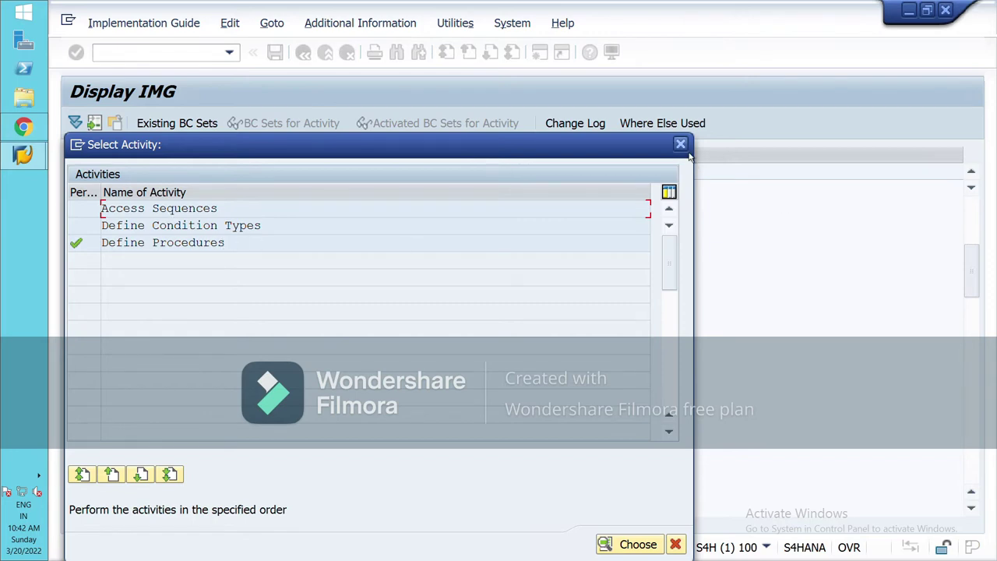
left_click(681, 145)
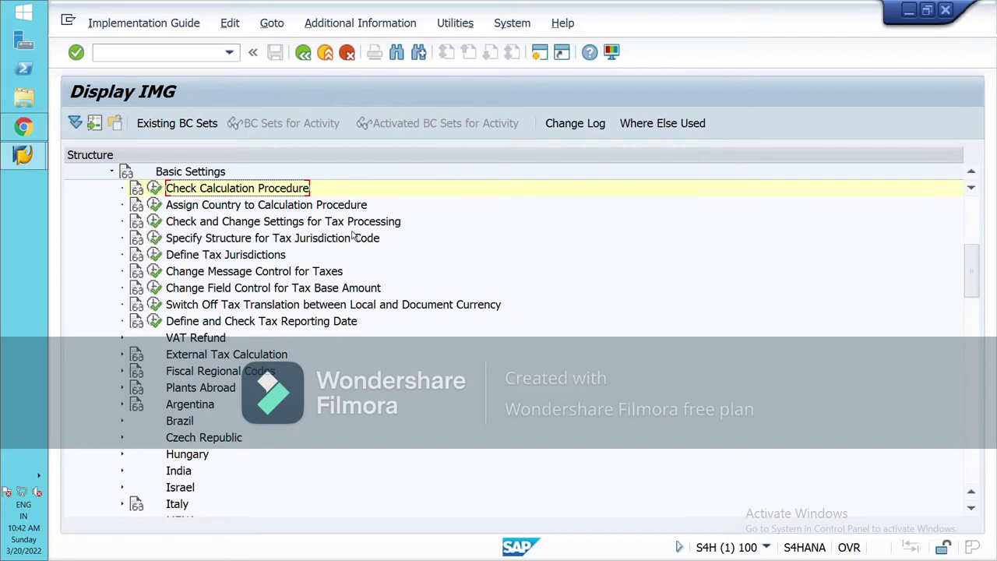
- Reopen Define Procedures under Check Calculation Procedure and locate procedure TAXINI in the list
left_click(158, 191)
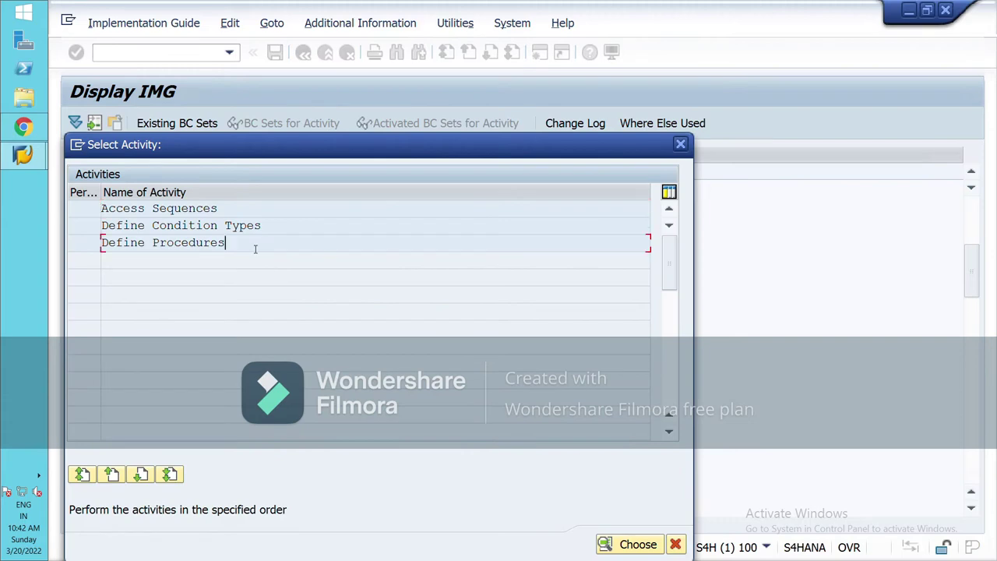
double_click(255, 248)
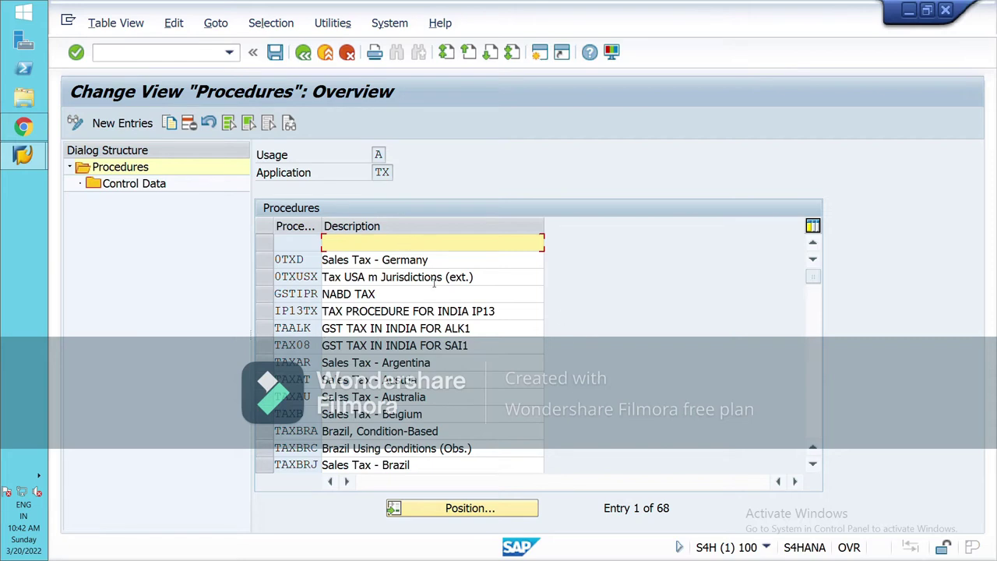
left_click(483, 507)
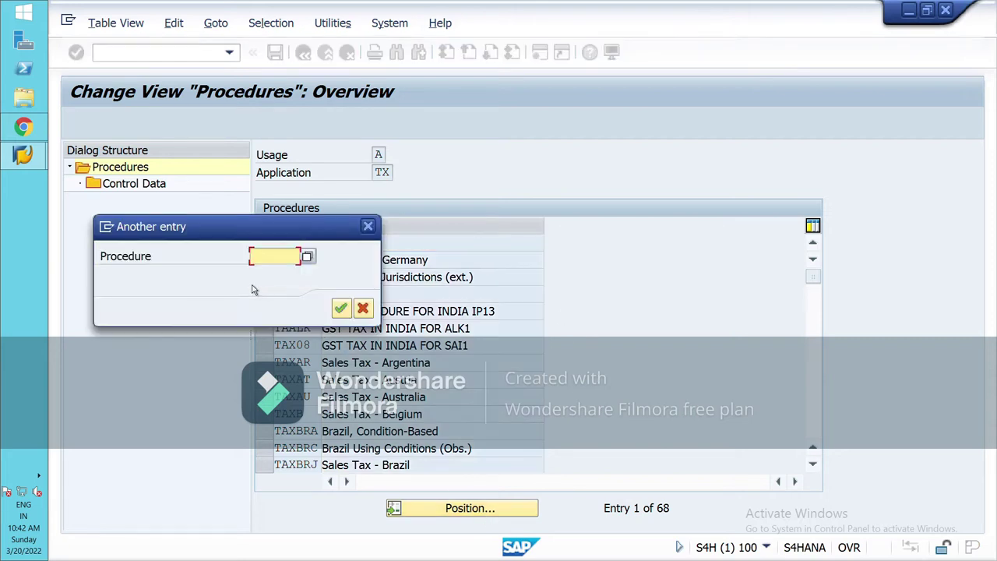
type("ta")
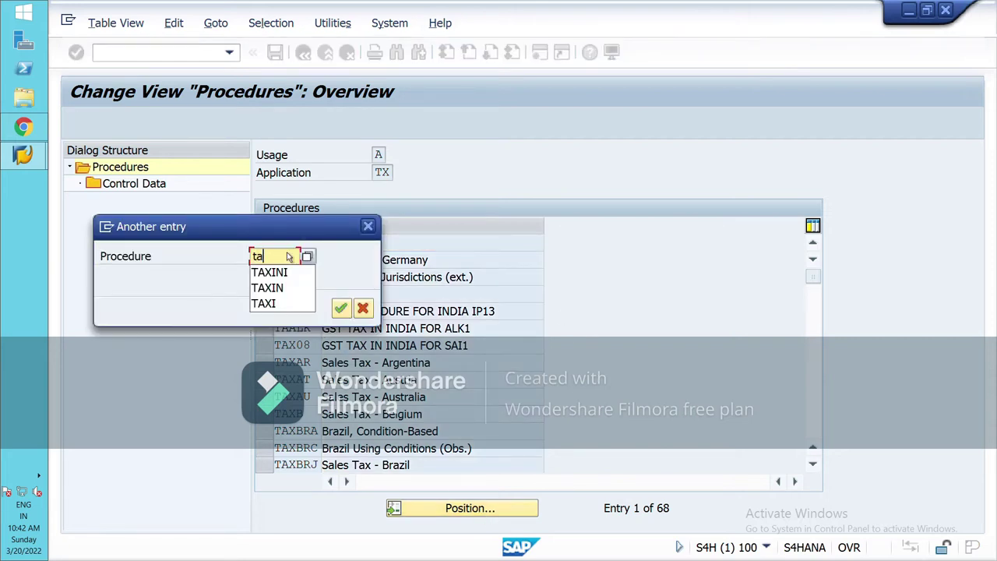
key("Down")
key("Return")
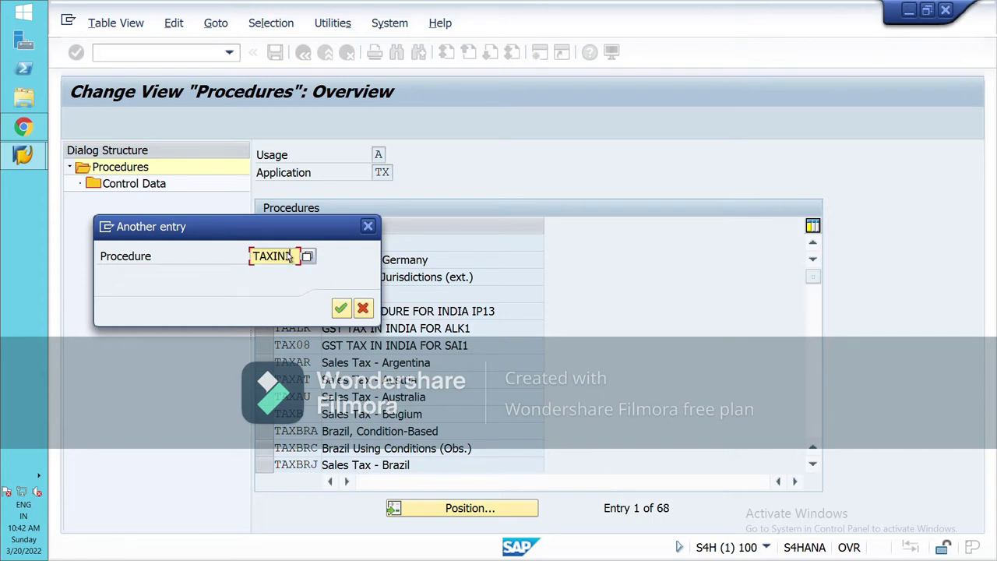
left_click(342, 311)
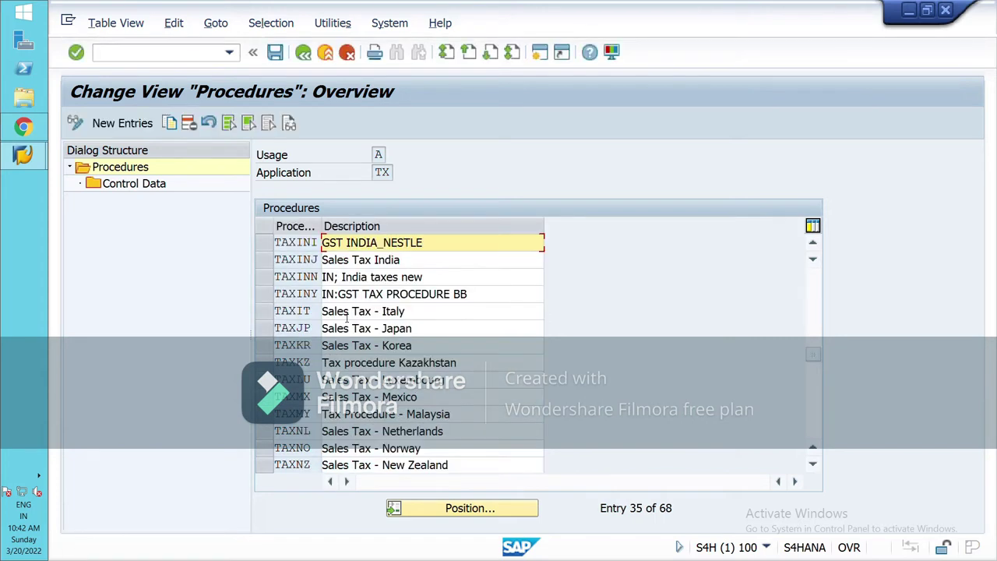
- Review the reference steps and account keys in TAXINI's control data again, then go back to the activity selection
left_click(265, 242)
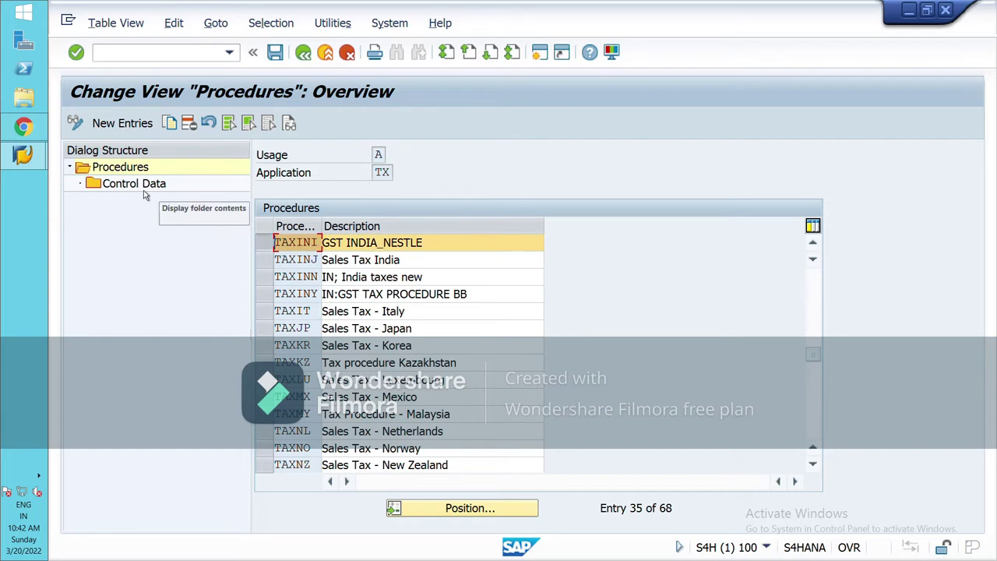
double_click(143, 187)
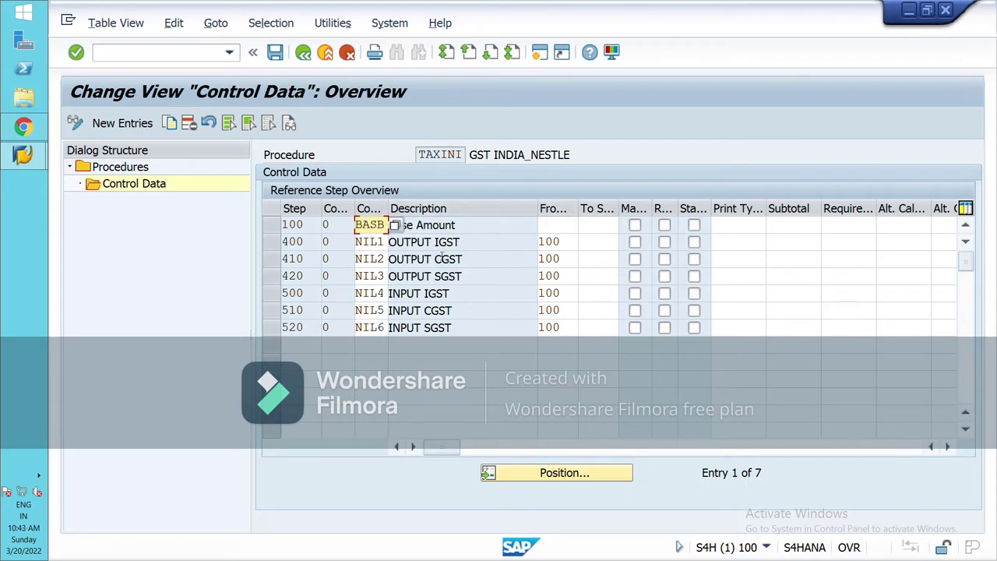
left_click_drag(455, 448, 586, 449)
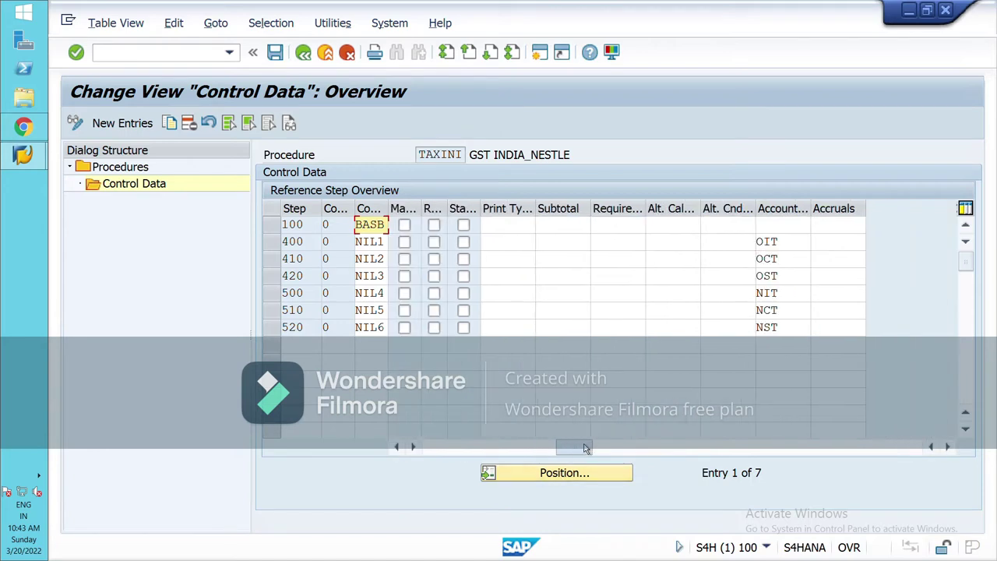
left_click(498, 447)
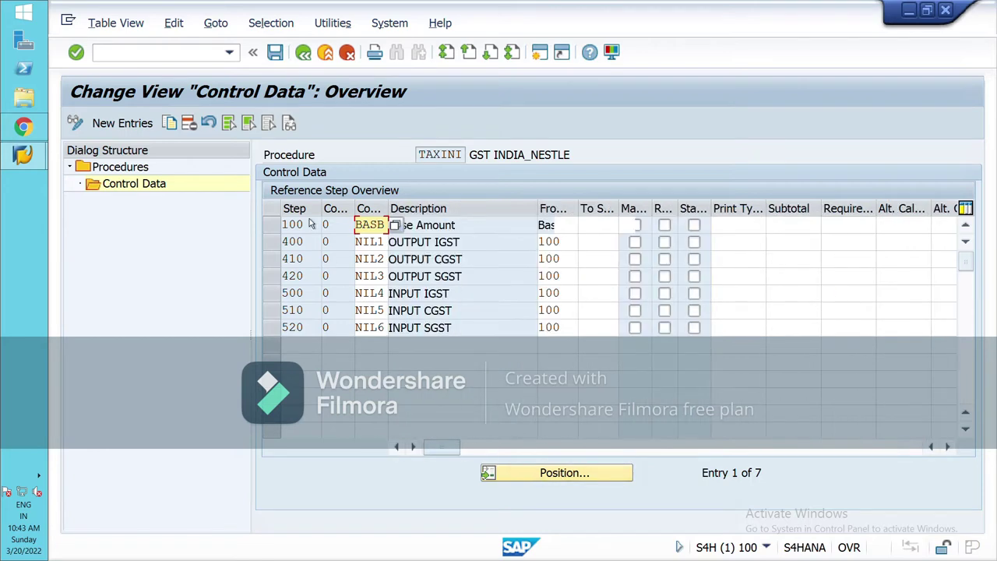
left_click(310, 60)
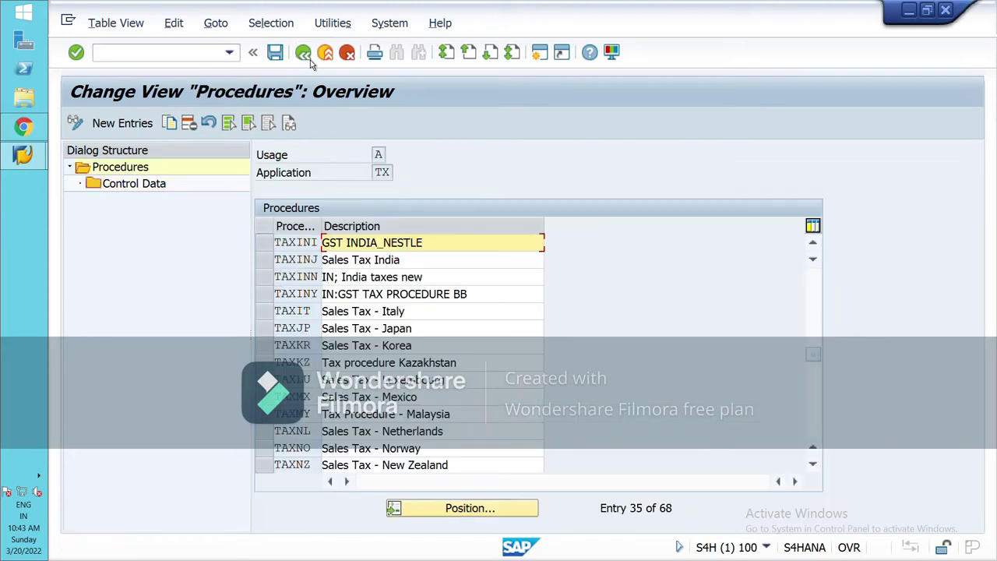
left_click(310, 60)
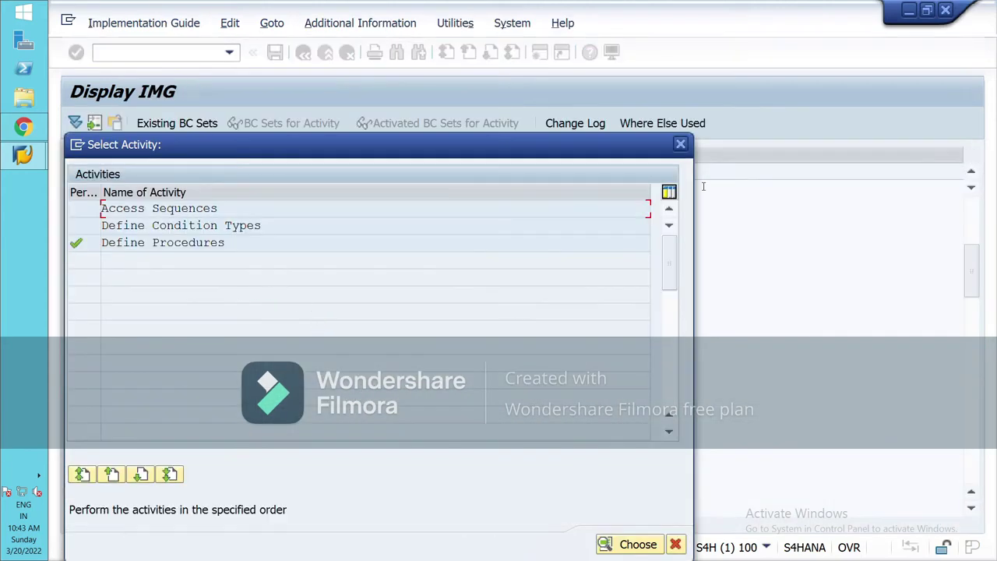
- Leave the activity selection, open Assign Country to Calculation Procedure, and position the list at country IN
left_click(680, 144)
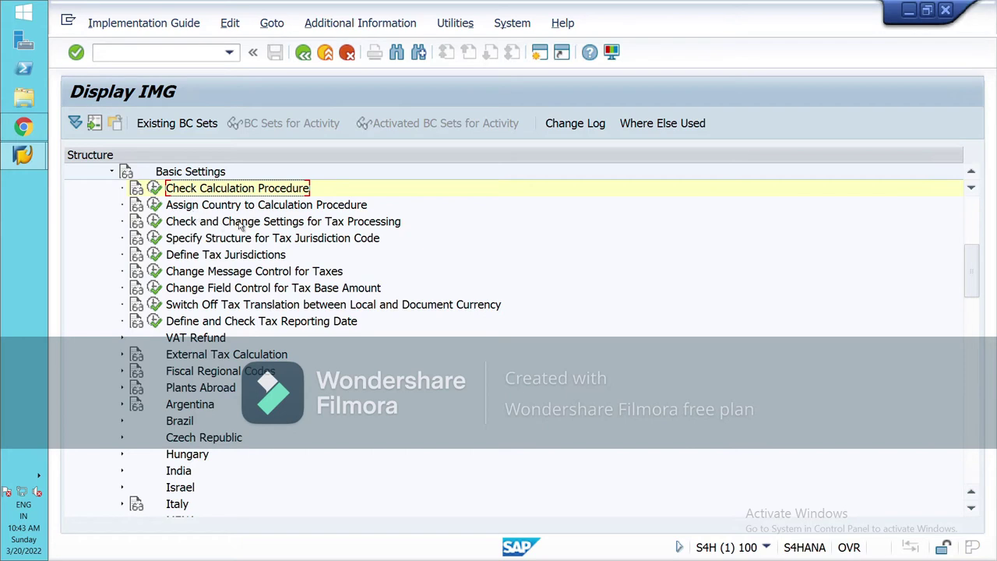
left_click(160, 207)
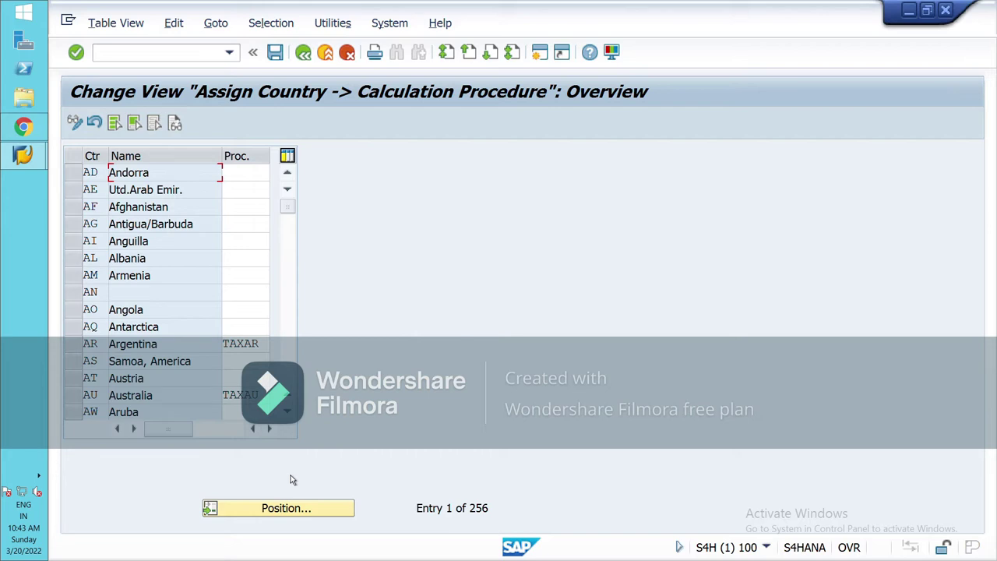
left_click(247, 509)
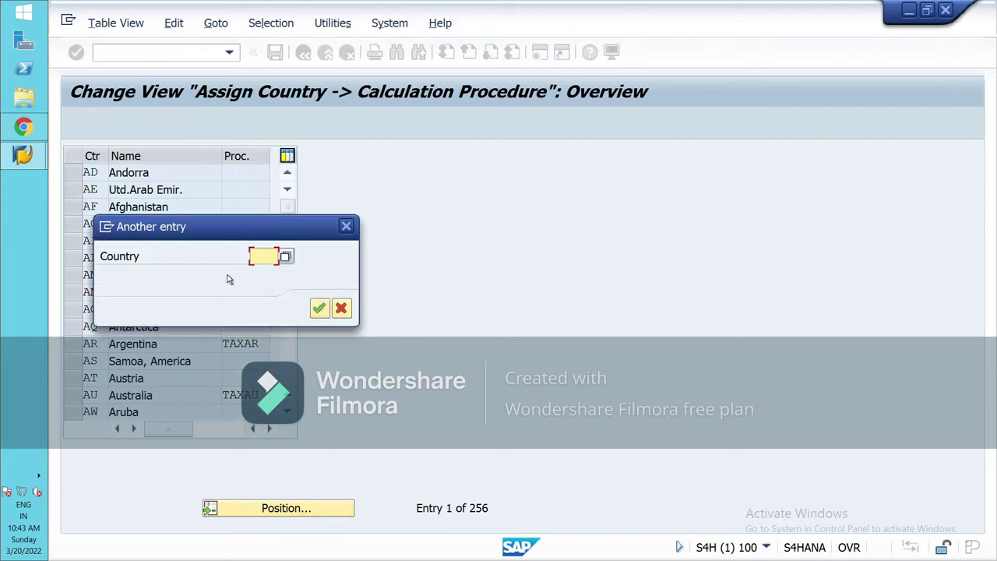
type("in")
left_click(280, 272)
left_click(319, 308)
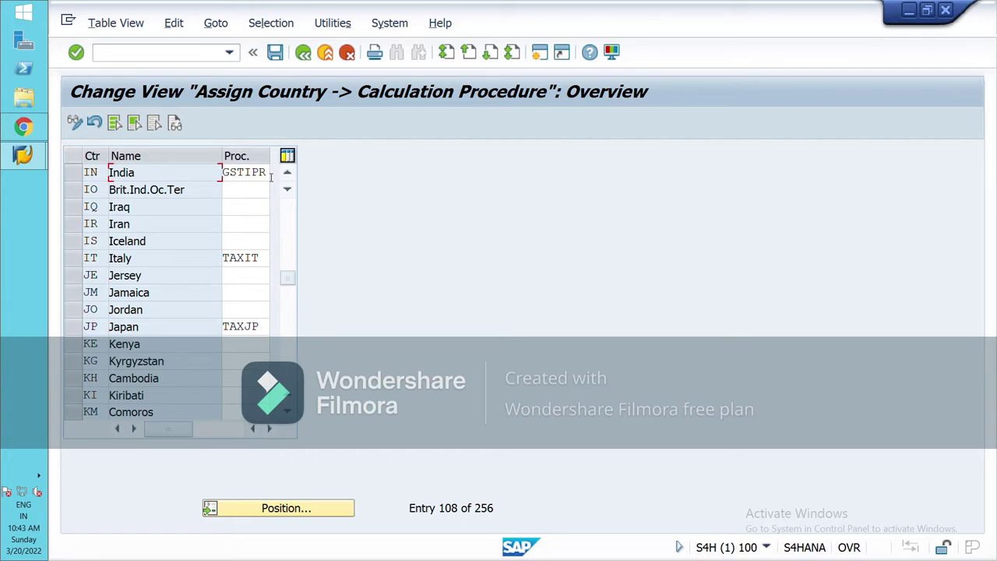
- Assign calculation procedure TAXINI to India, save the change and return to the implementation guide
left_click(272, 175)
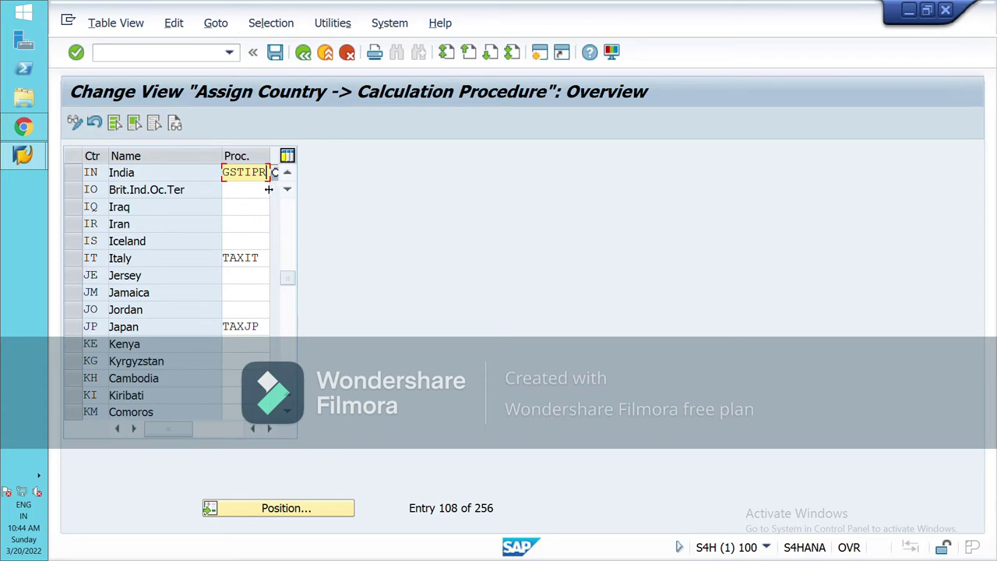
key("BackSpace")
key("BackSpace")
key("BackSpace")
key("BackSpace")
key("BackSpace")
key("BackSpace")
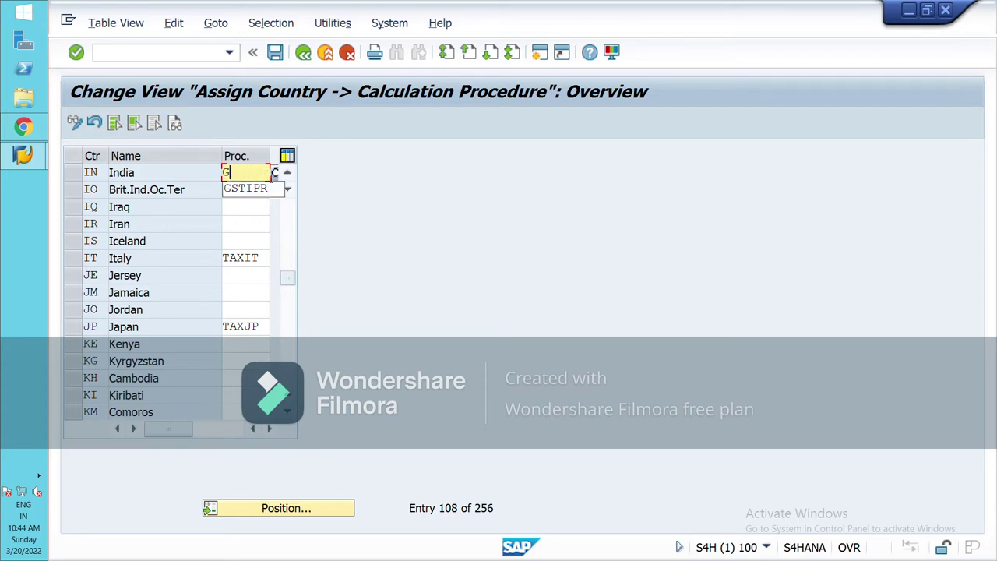
type("TAX")
key("Down")
key("Return")
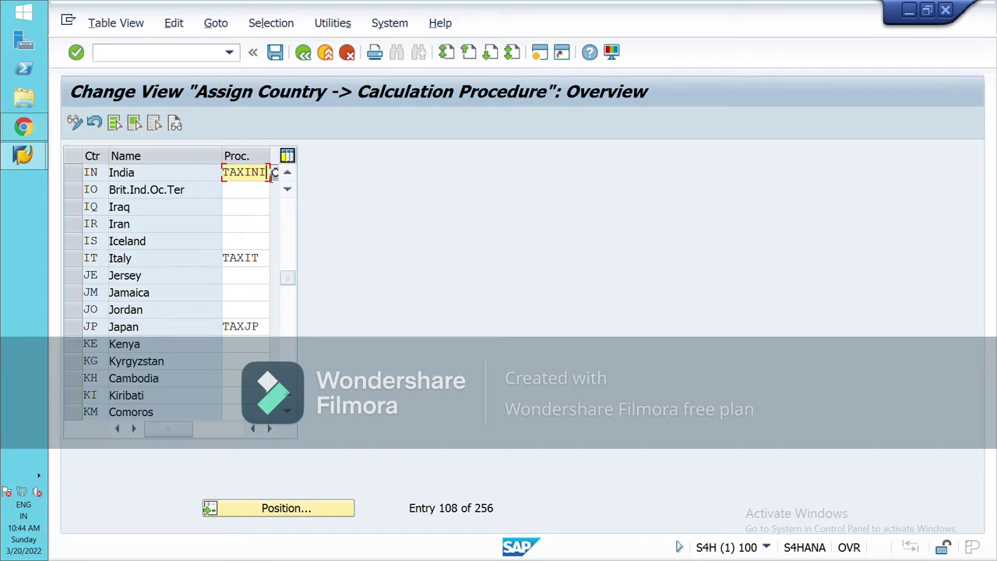
left_click(276, 55)
left_click(372, 309)
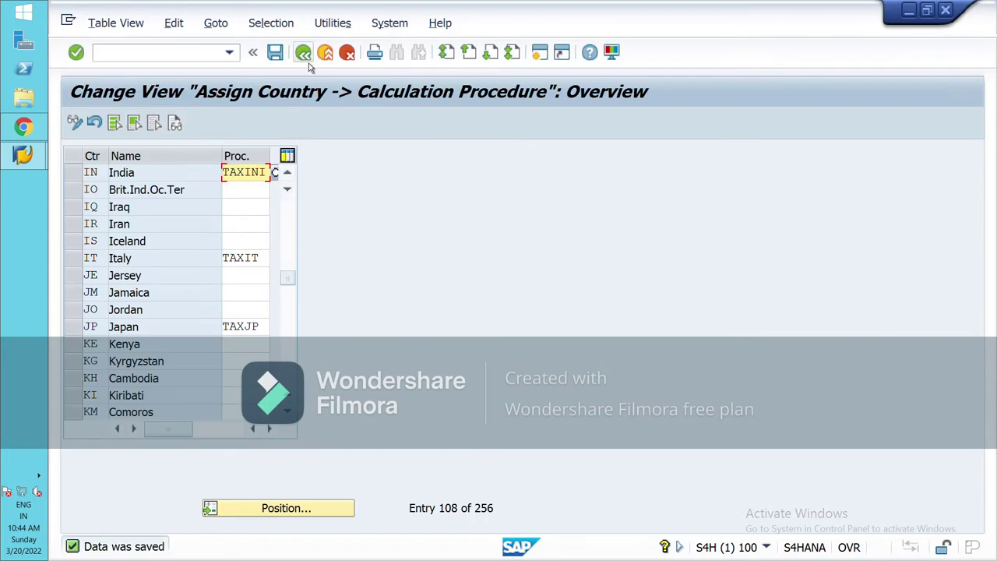
left_click(303, 51)
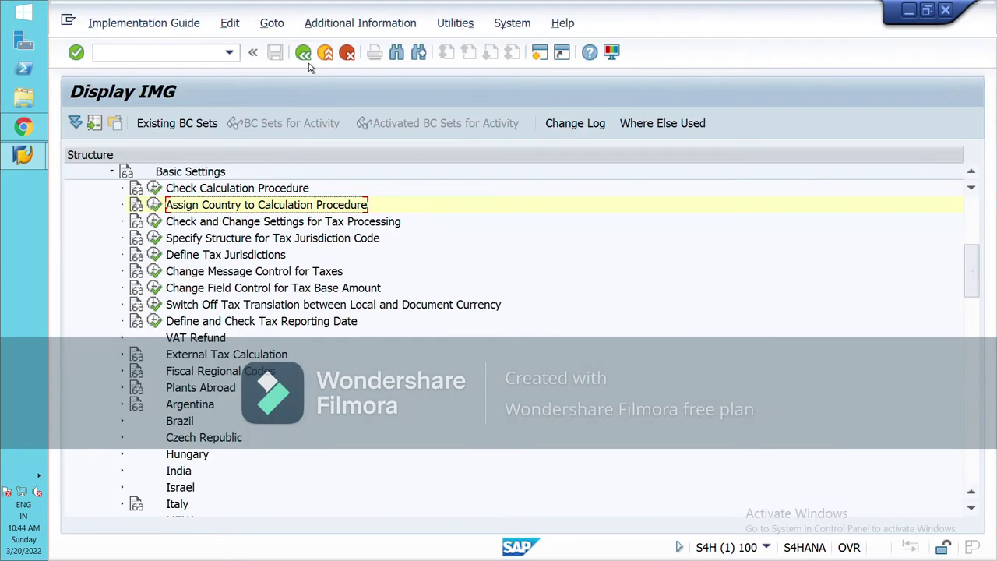
- Open Check and Change Settings for Tax Processing, start a new entry for process hdh and look through the tax type options
left_click(154, 221)
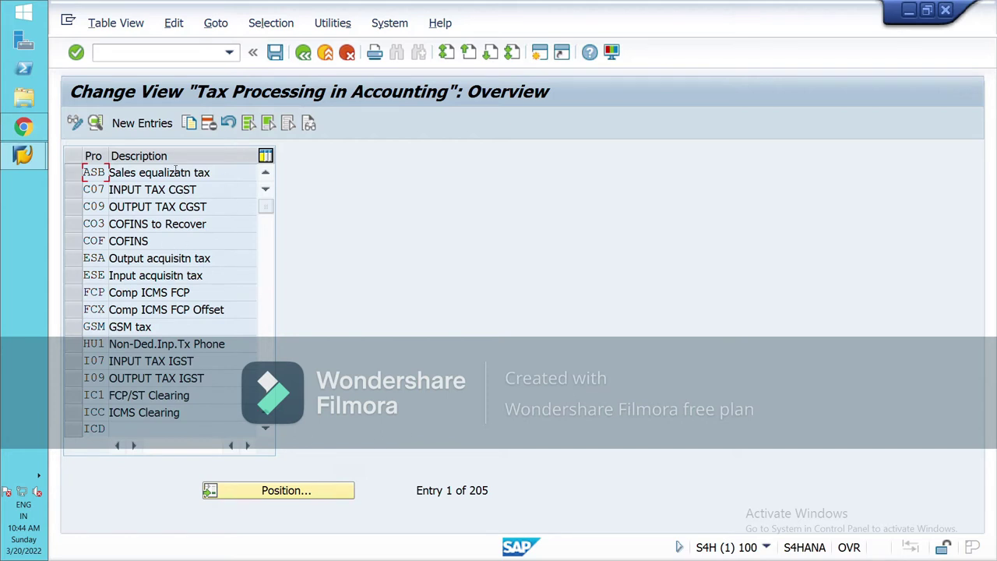
left_click(143, 124)
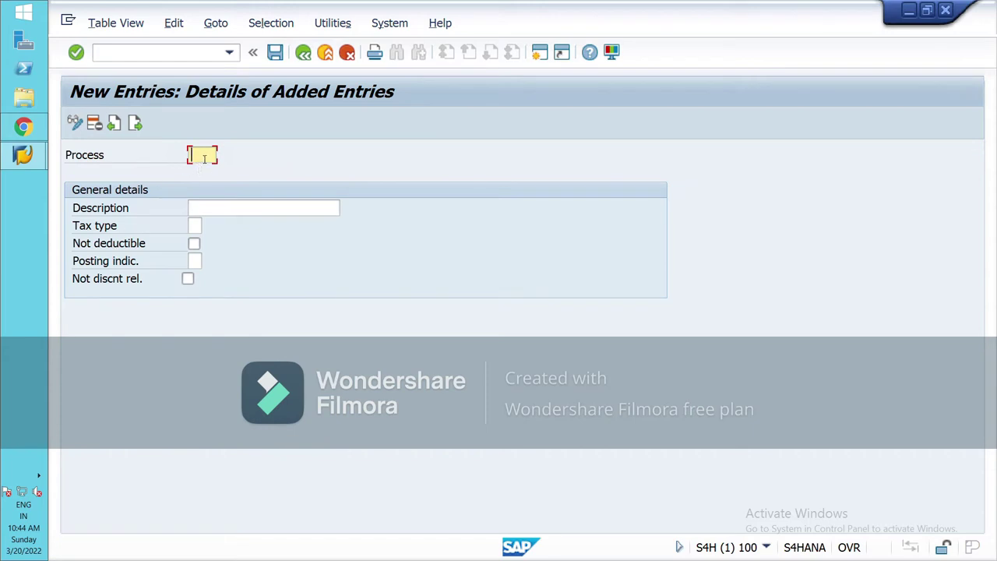
type("hch")
left_click(231, 211)
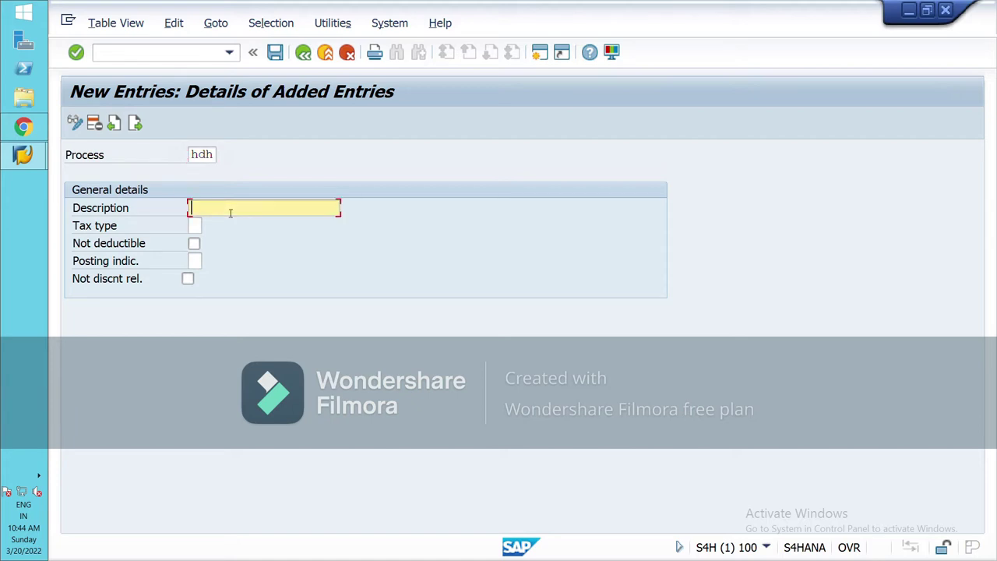
left_click(207, 231)
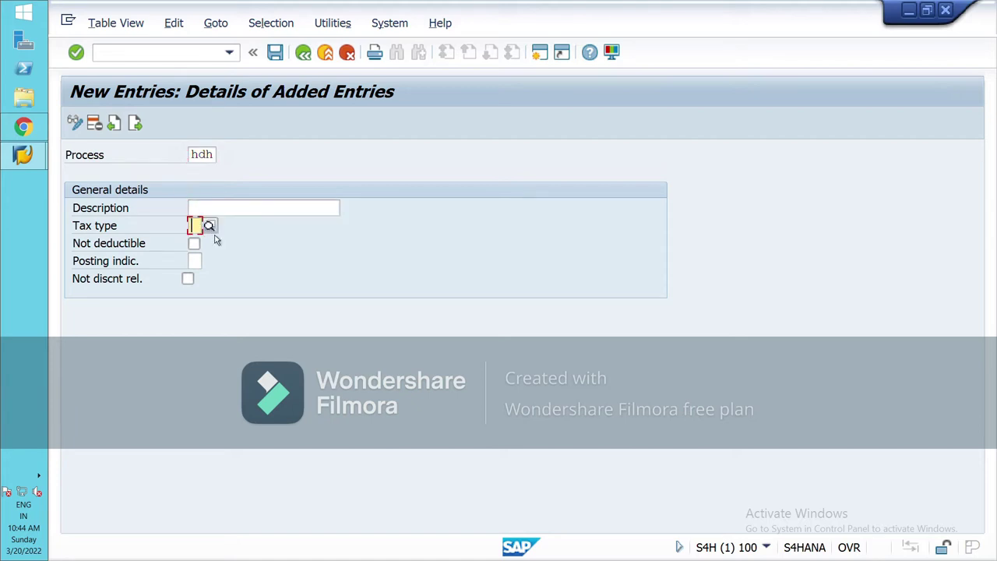
left_click(209, 226)
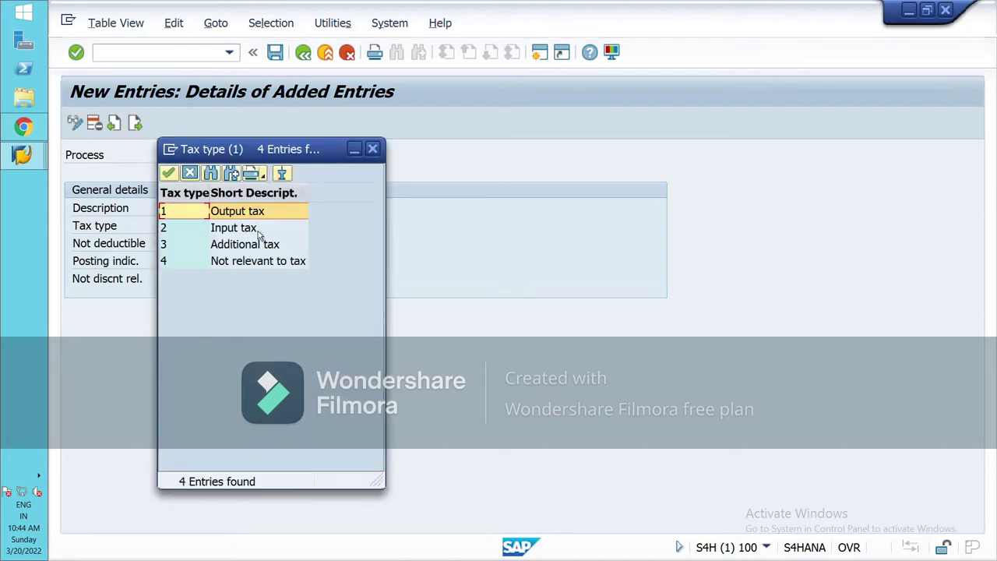
left_click(372, 149)
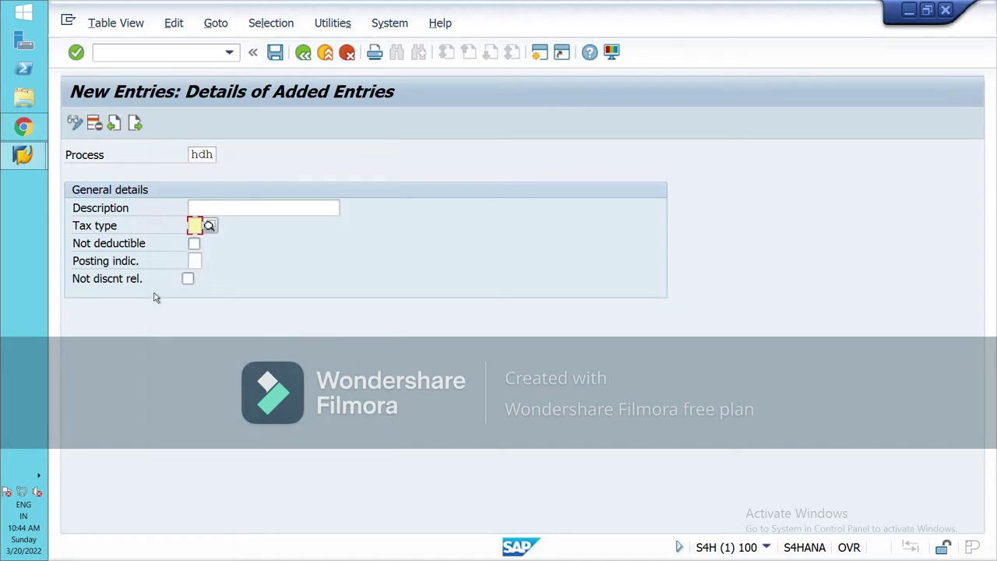
- Look through the posting indicator options, then leave the new tax process entry without saving
left_click(196, 263)
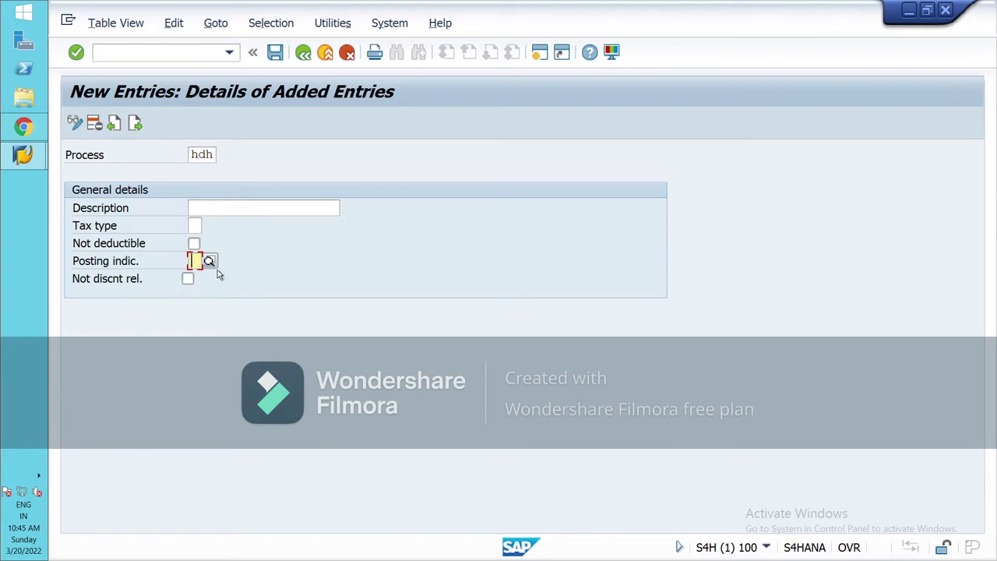
left_click(208, 261)
left_click(352, 231)
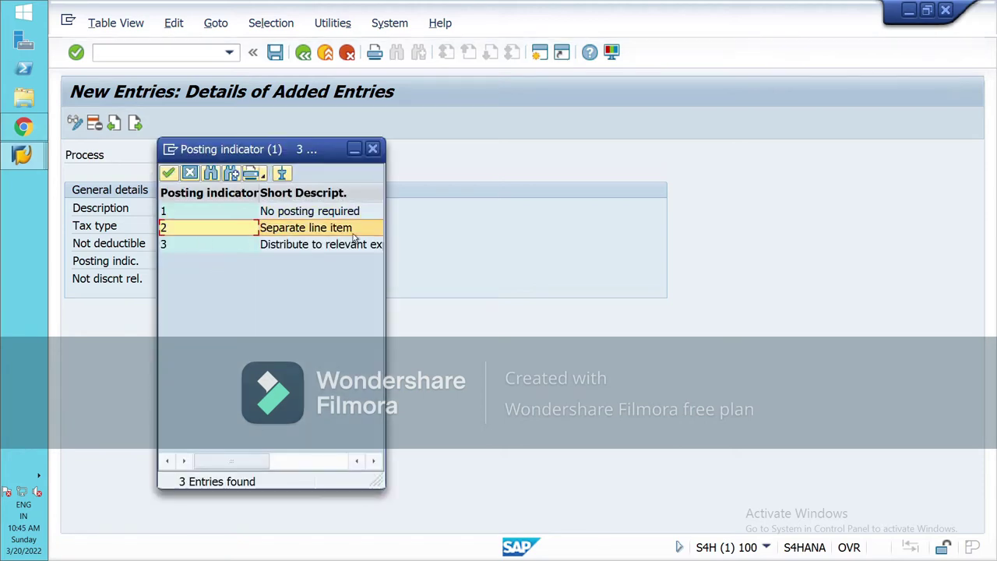
left_click(373, 149)
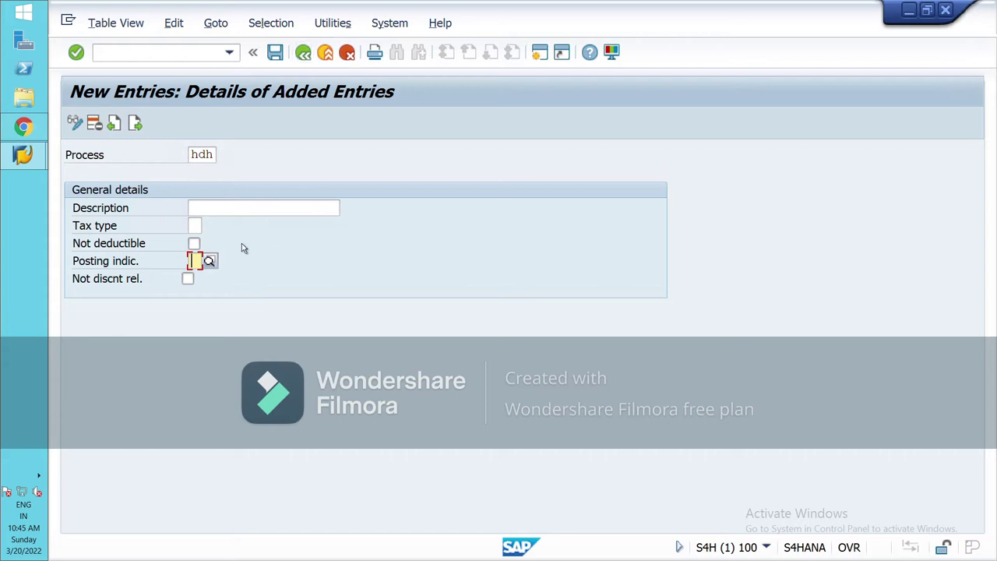
left_click(303, 52)
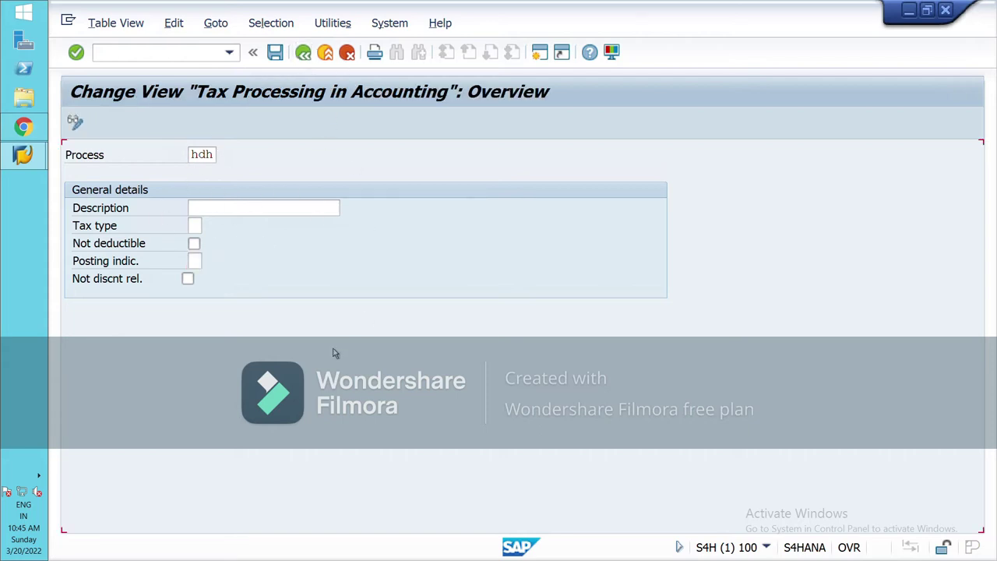
left_click(303, 52)
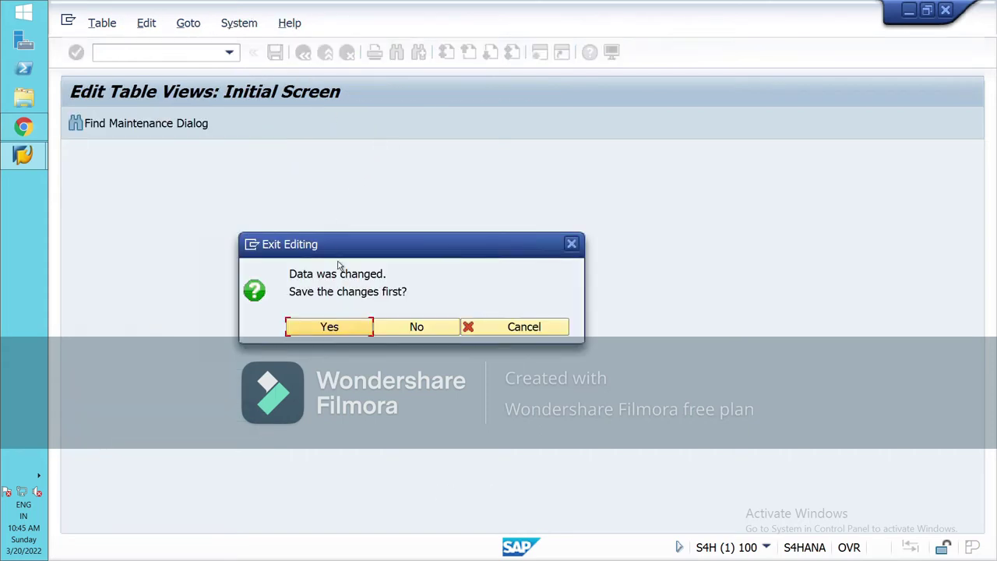
left_click(416, 333)
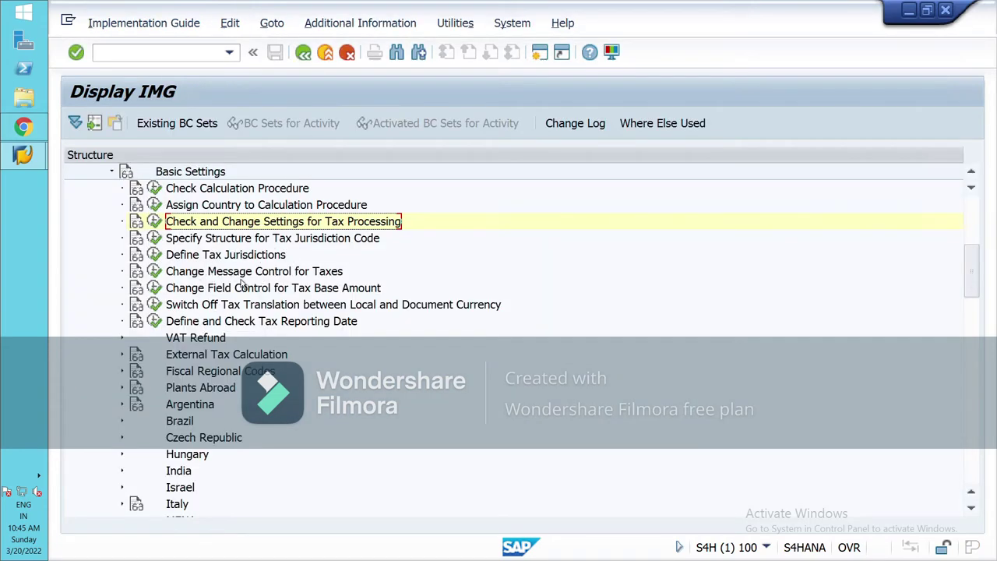
- Collapse Basic Settings and open Define Tax Codes for Sales and Purchases under Calculation for country IN
left_click(112, 173)
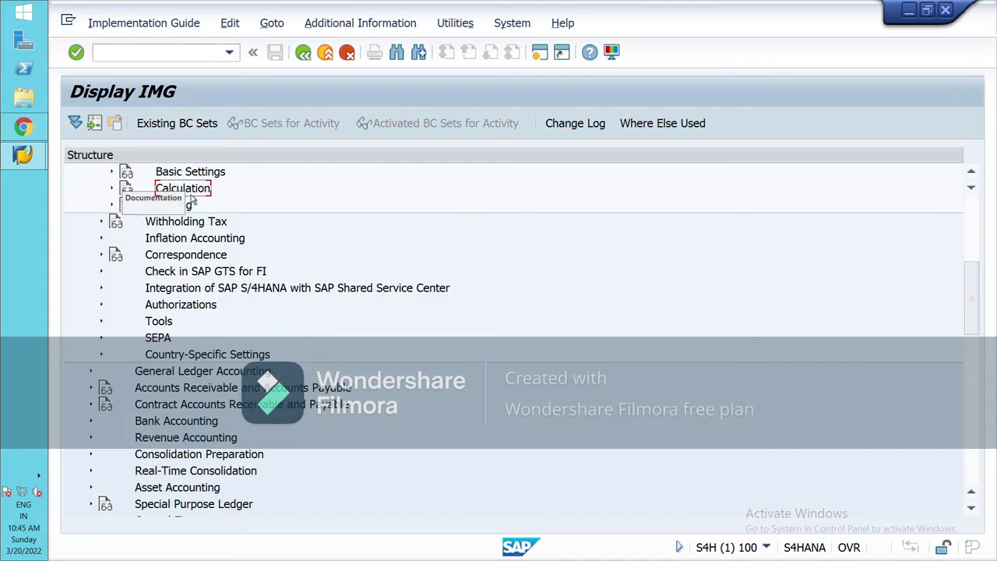
left_click(112, 189)
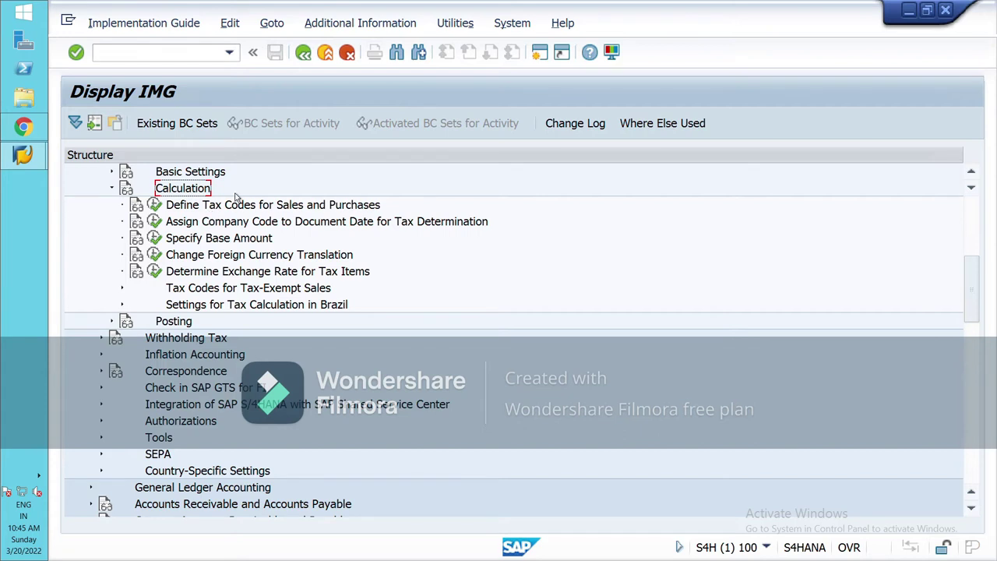
left_click(153, 205)
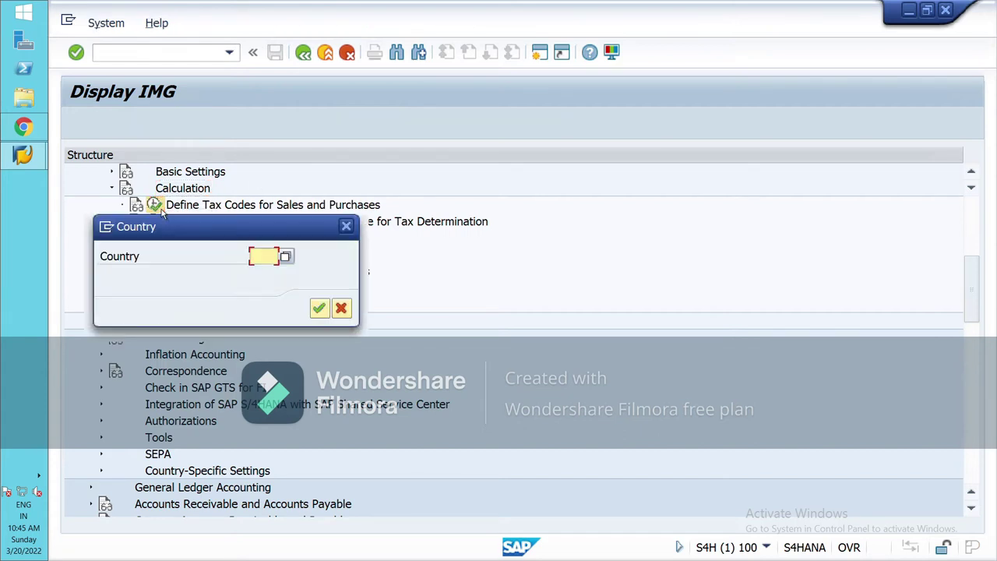
type("IN")
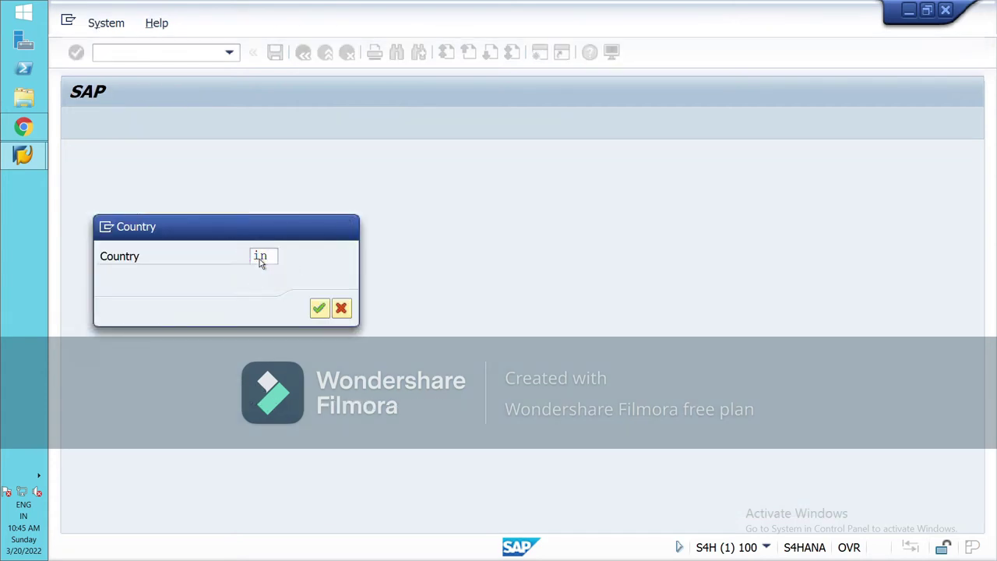
key("Return")
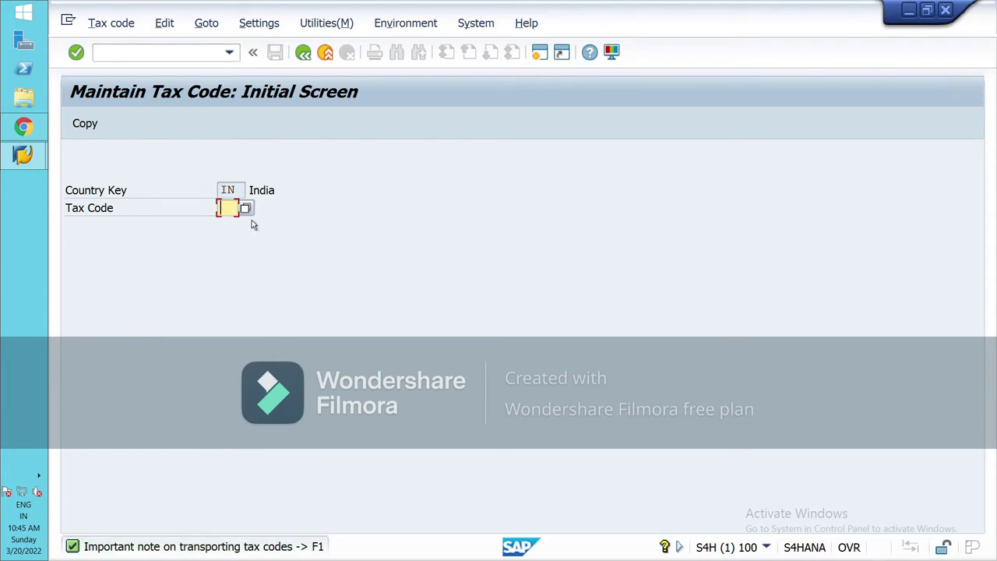
- Look up tax code NE, examine its tax percentage rates, and return to the tax code initial screen
left_click(246, 210)
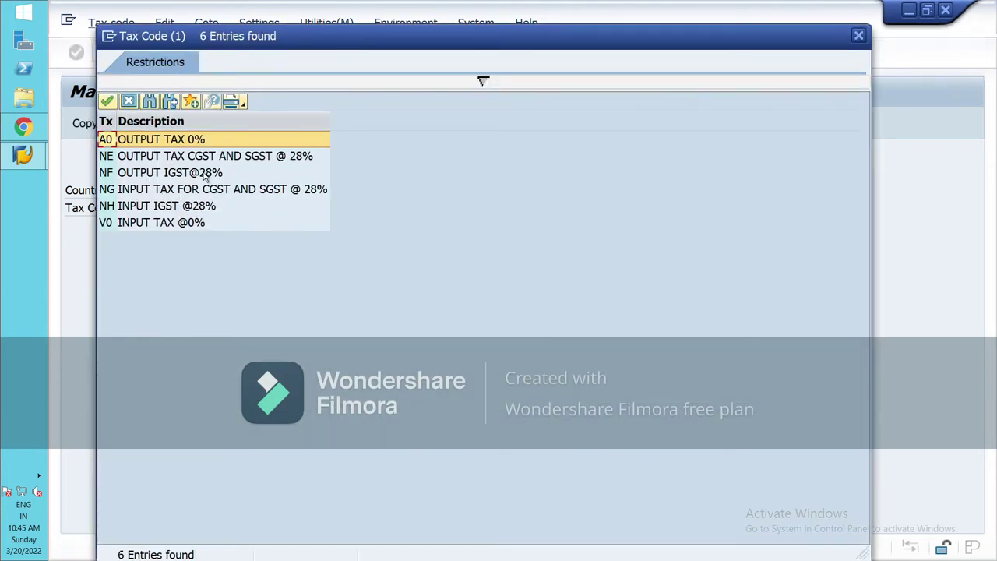
left_click(176, 160)
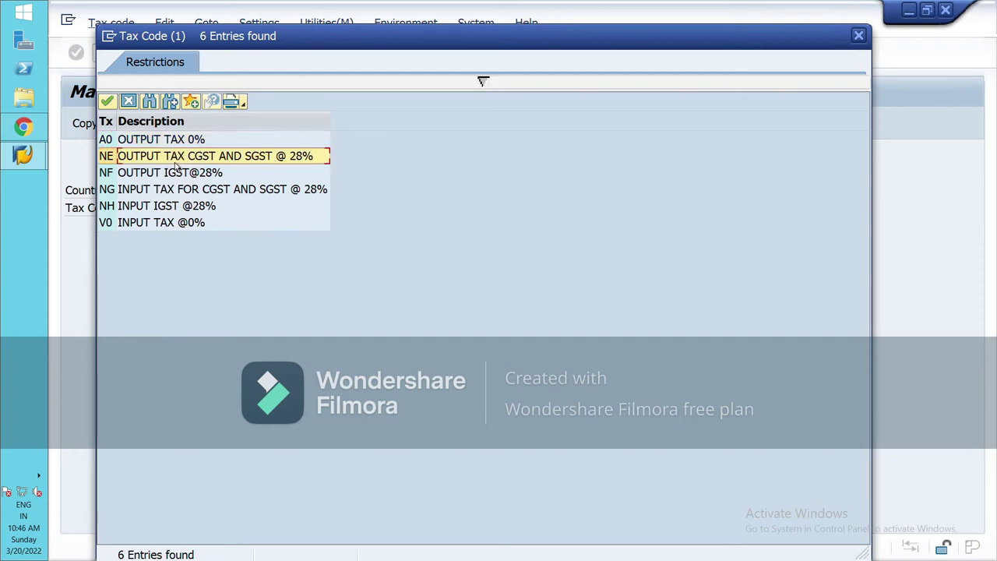
double_click(176, 157)
key("Return")
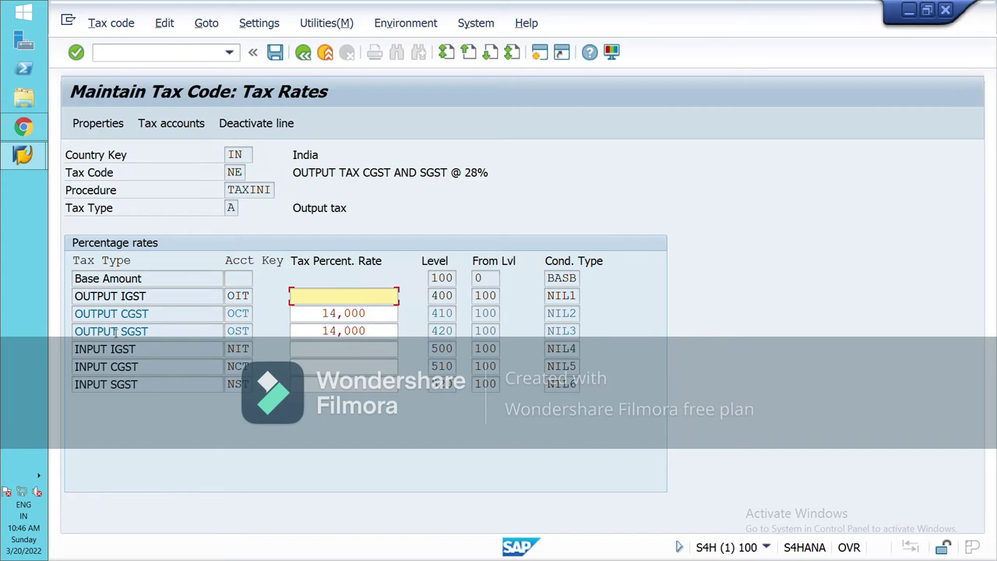
left_click(315, 56)
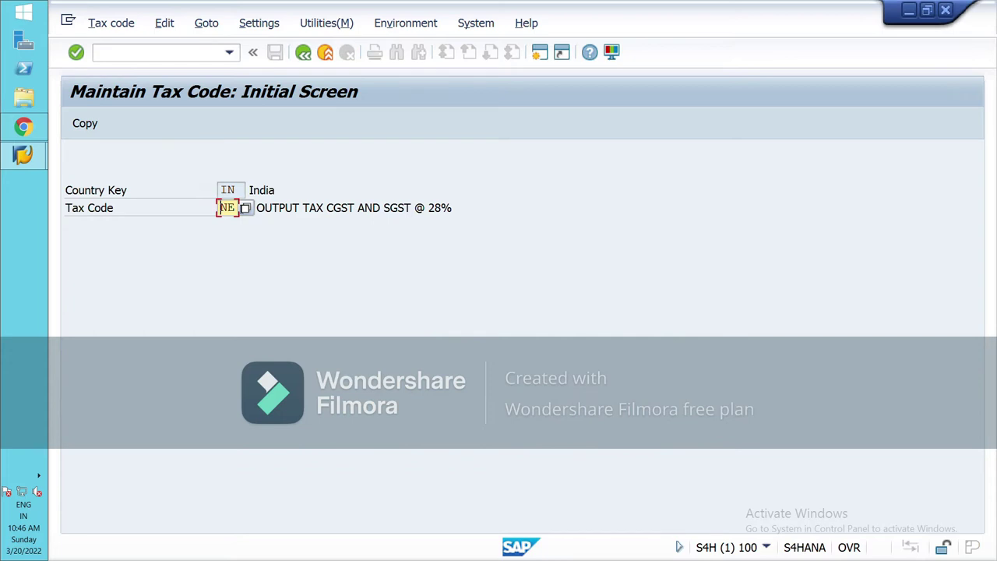
- Start a new tax code HP for India and describe it as OUTPUT IGST@28%
key("BackSpace")
key("BackSpace")
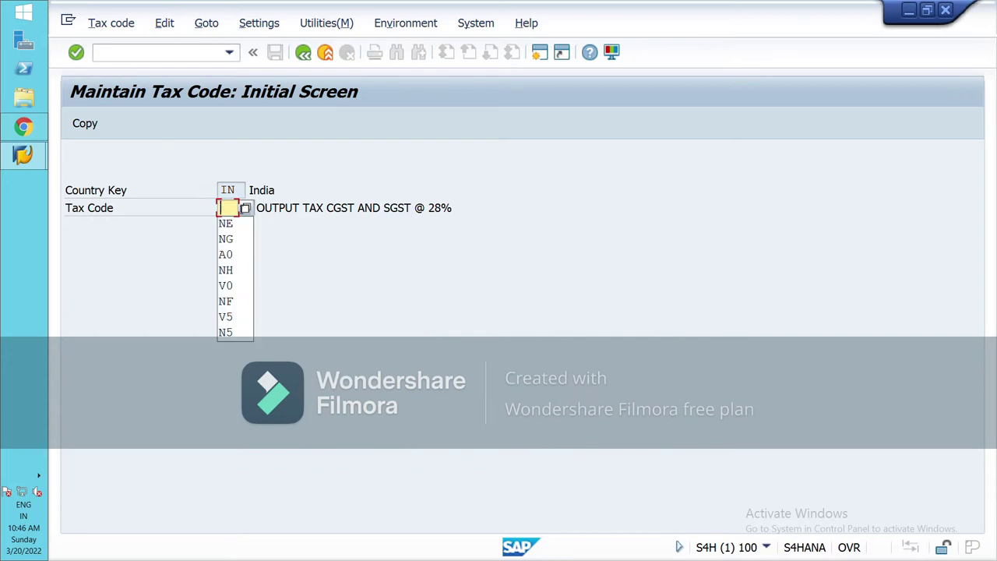
type("hp")
key("Return")
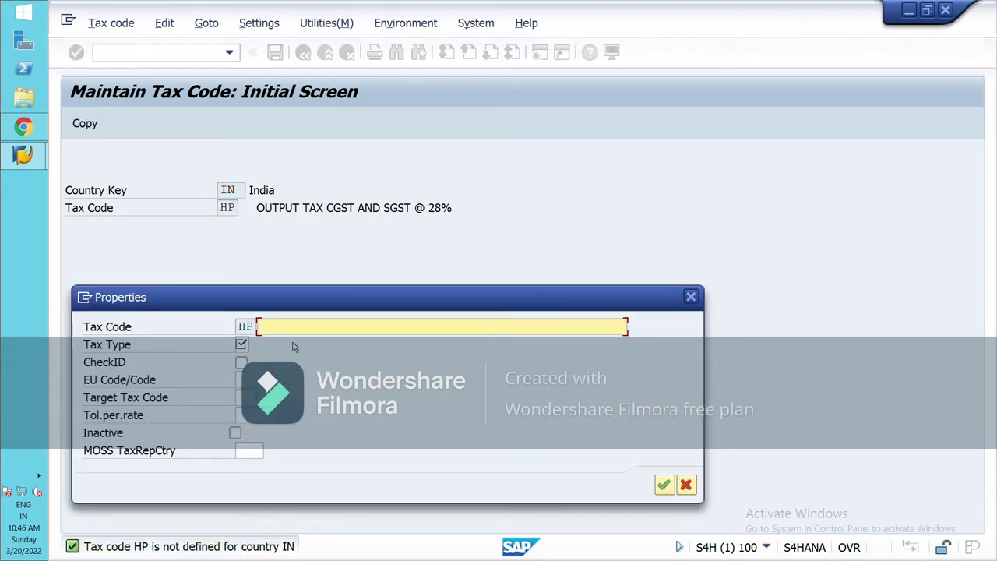
type("out")
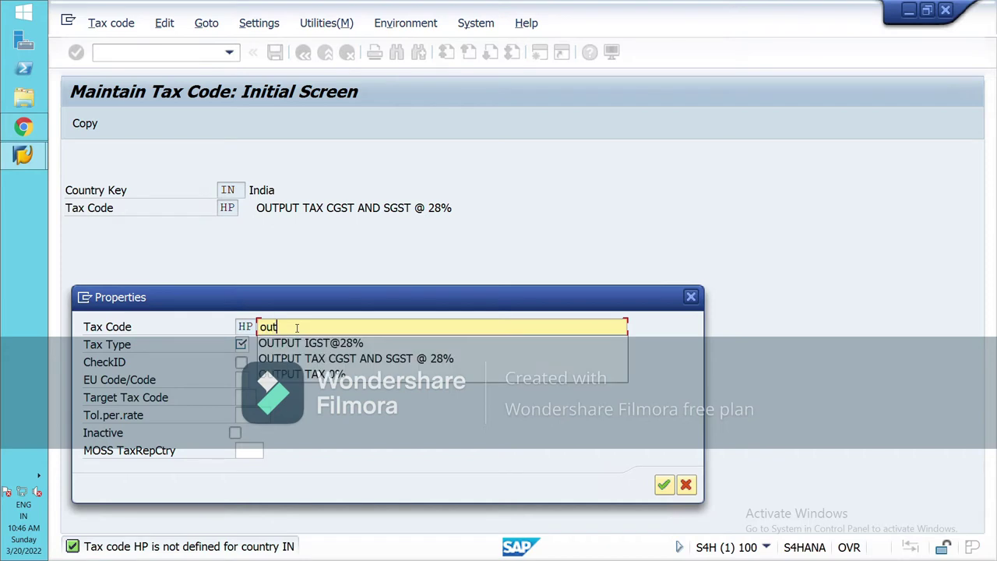
key("Down")
key("Return")
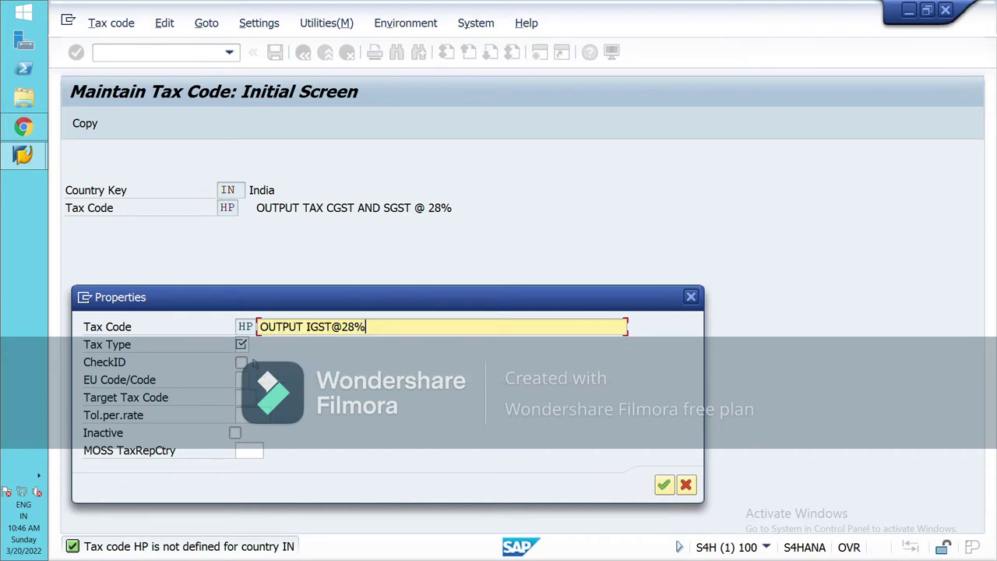
- Set the tax type of tax code HP to A (Output tax) and confirm its properties
left_click(244, 344)
key("F4")
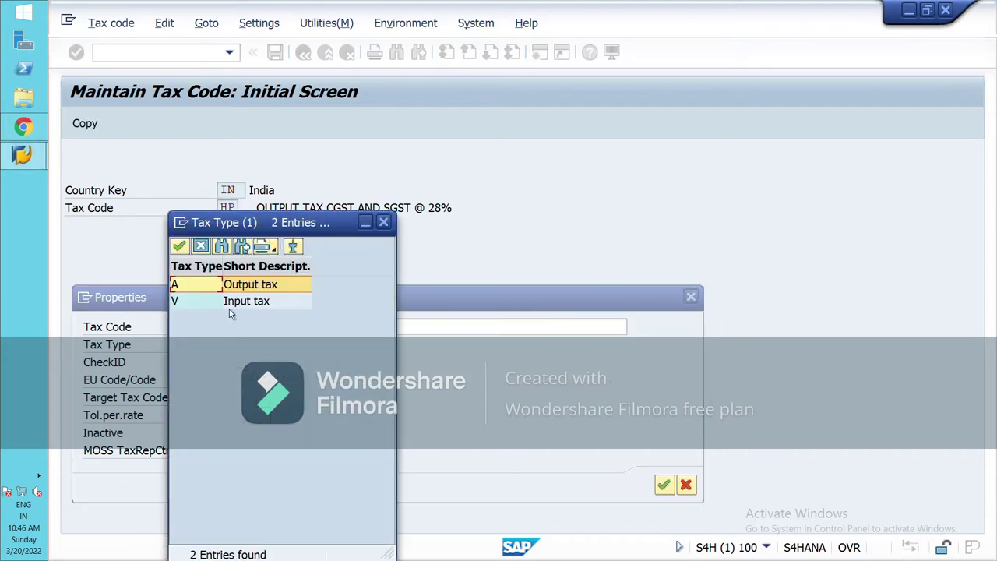
left_click(179, 246)
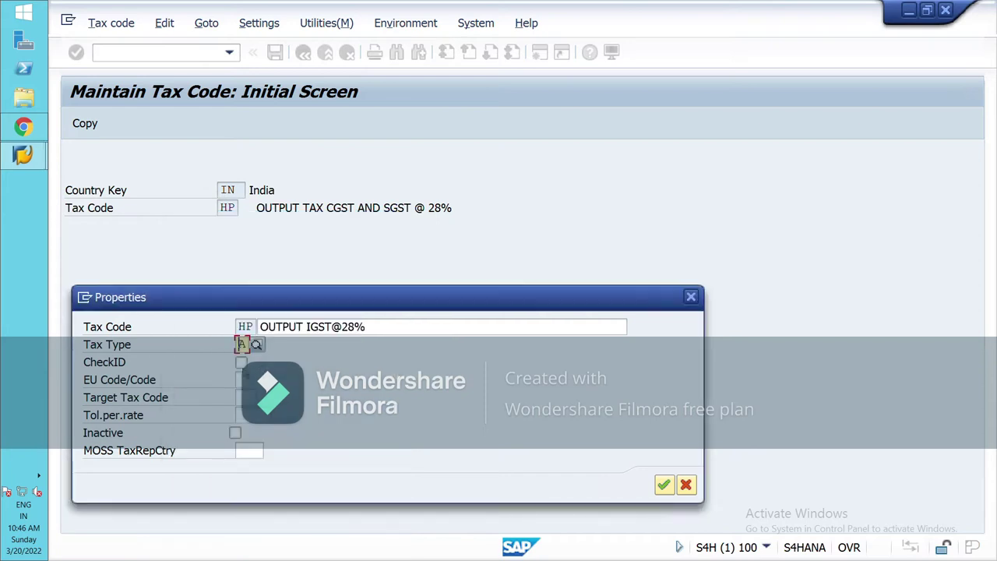
left_click(241, 364)
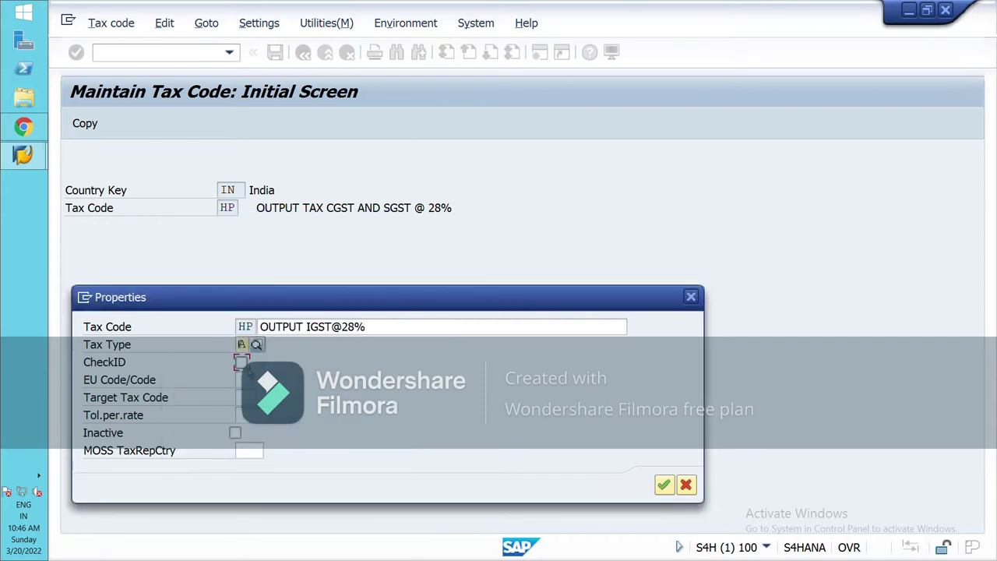
left_click(664, 486)
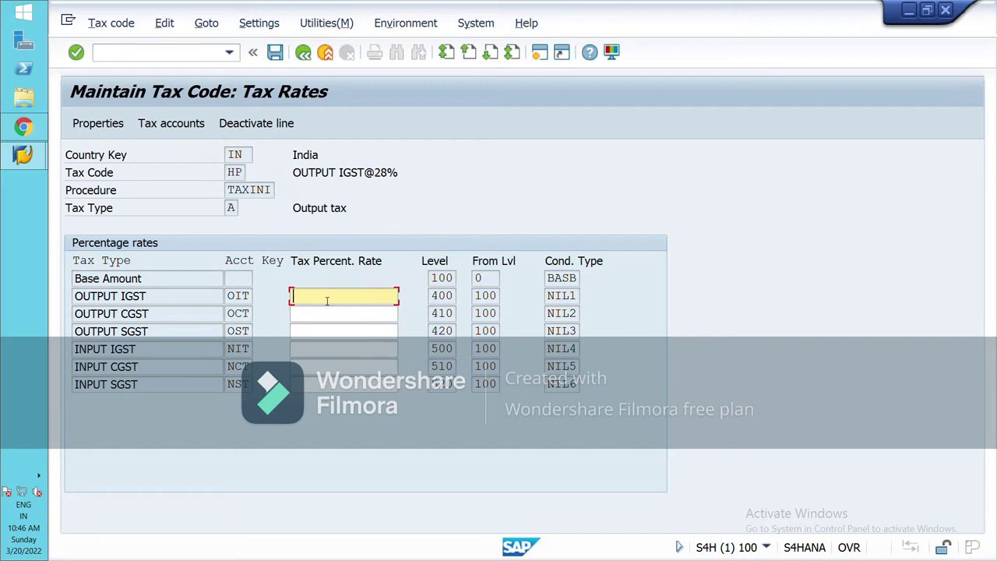
- Enter a 28 percent rate for OUTPUT IGST, and leave the tax code maintenance without saving
type("28")
left_click(338, 250)
key("Return")
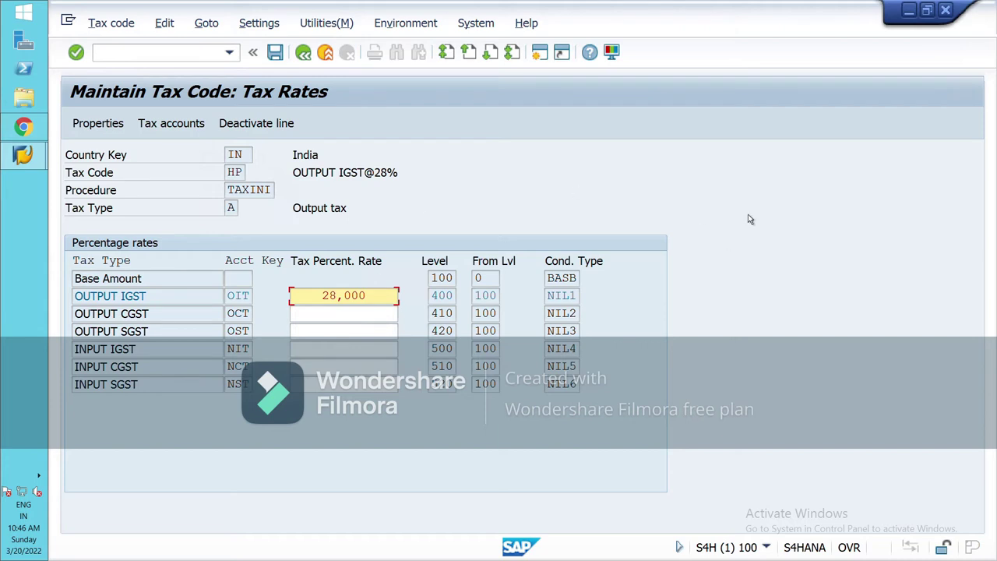
left_click(304, 55)
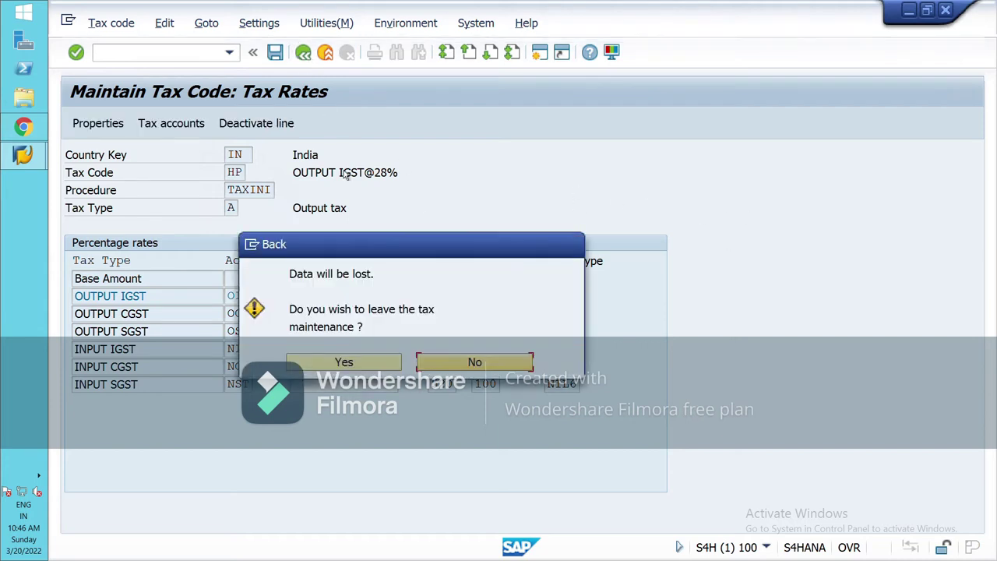
left_click(378, 361)
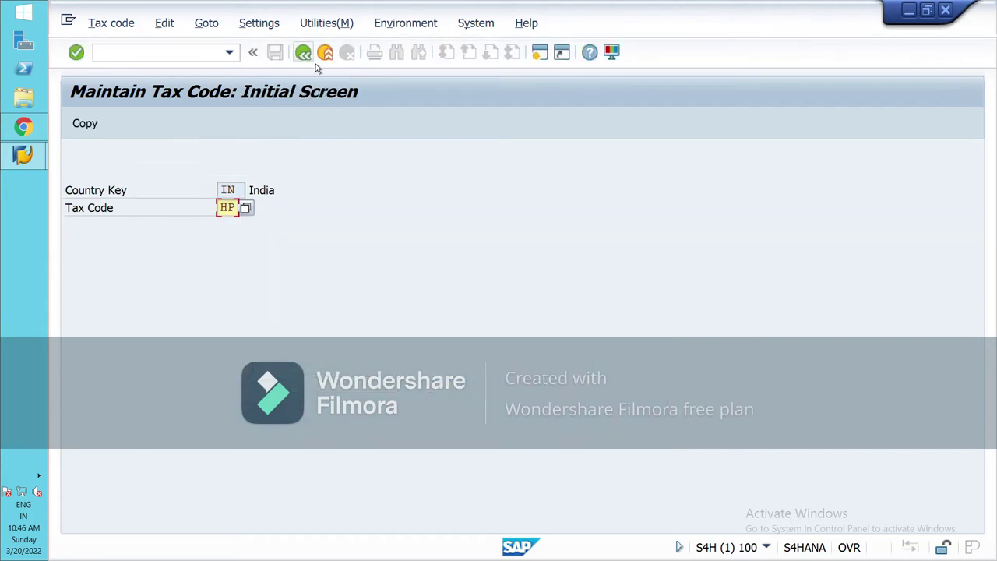
left_click(303, 53)
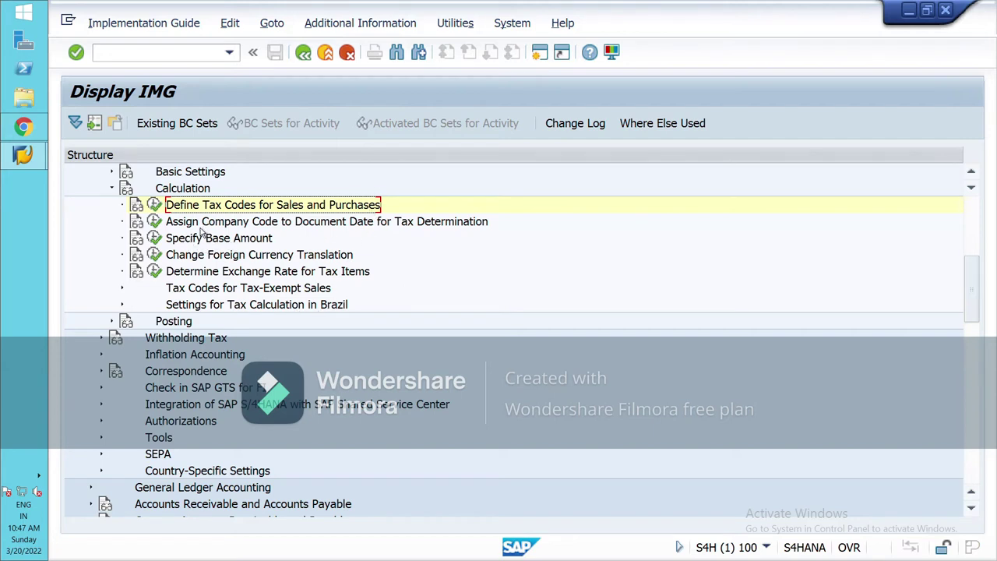
- Collapse Calculation and open Define Tax Accounts under Posting in the implementation guide
left_click(114, 190)
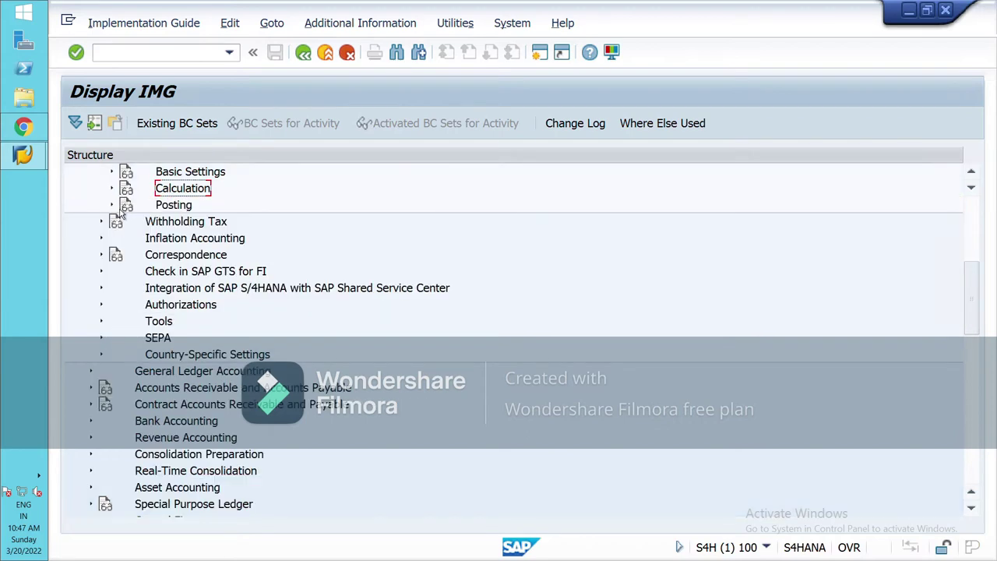
left_click(112, 205)
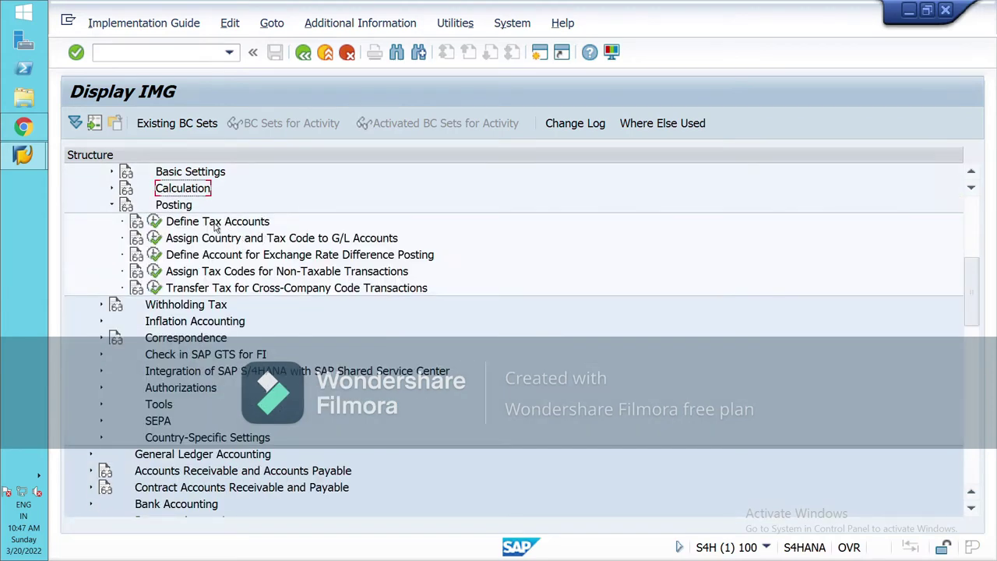
left_click(158, 223)
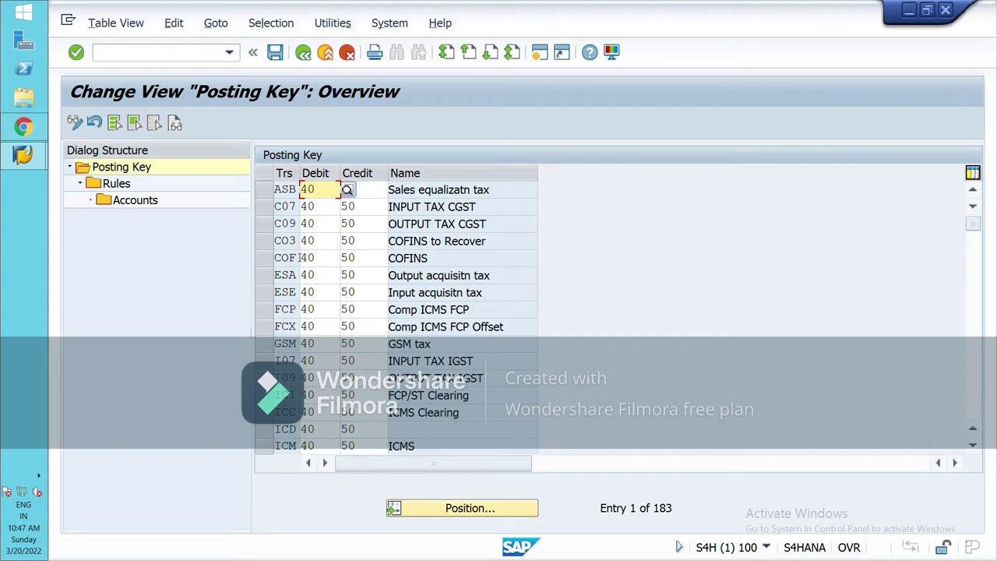
- Find transaction OIT in the posting key list and open its rules
left_click(470, 508)
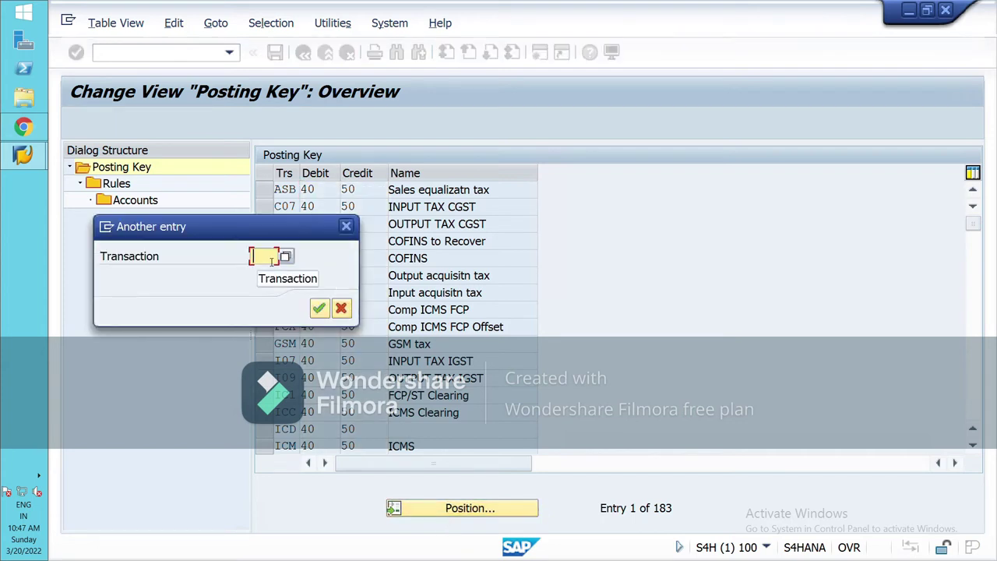
type("oit")
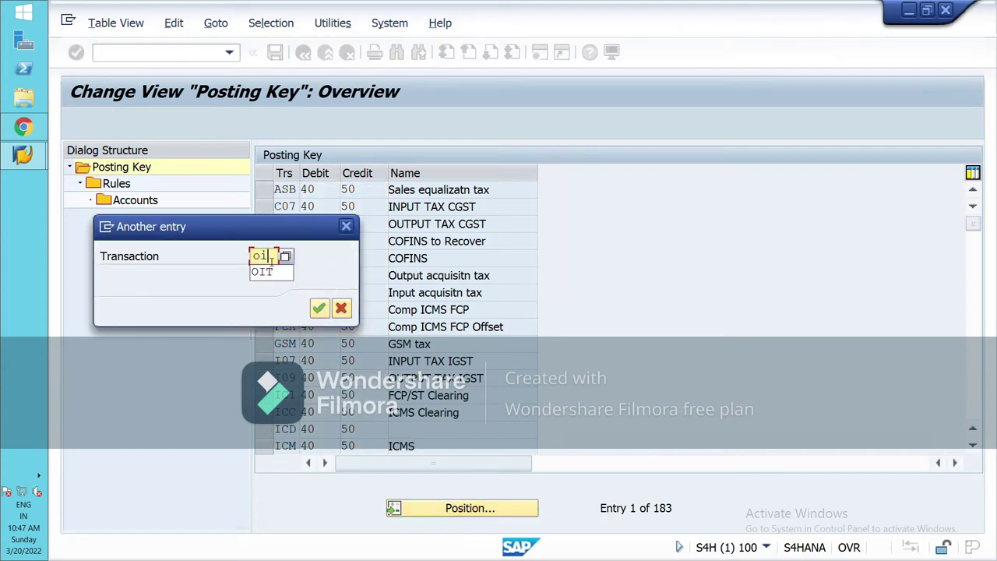
left_click(282, 277)
left_click(319, 307)
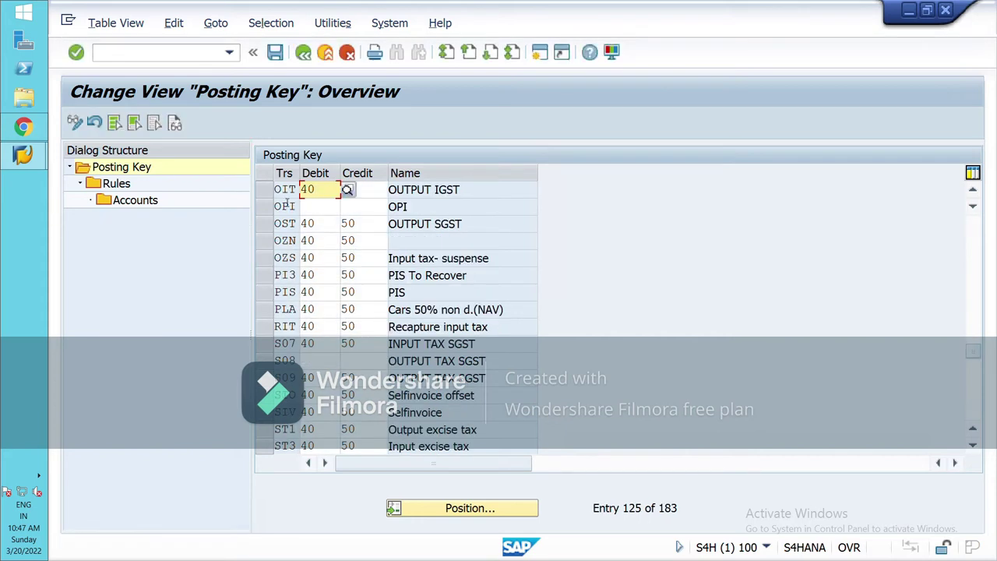
left_click(263, 193)
double_click(109, 187)
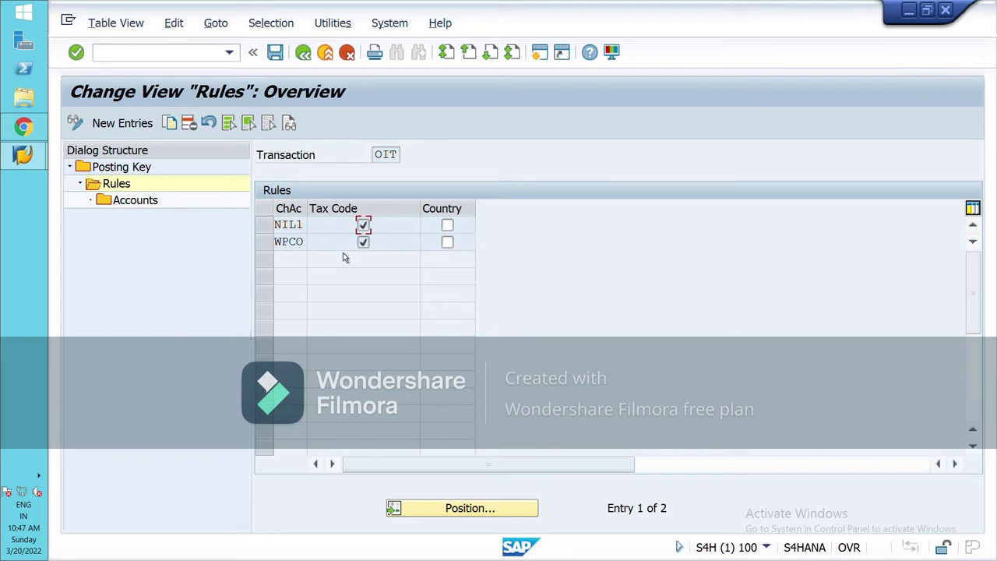
- Try adding a rule for chart of accounts NIL1 to transaction OIT, and discard the new entry
left_click(130, 124)
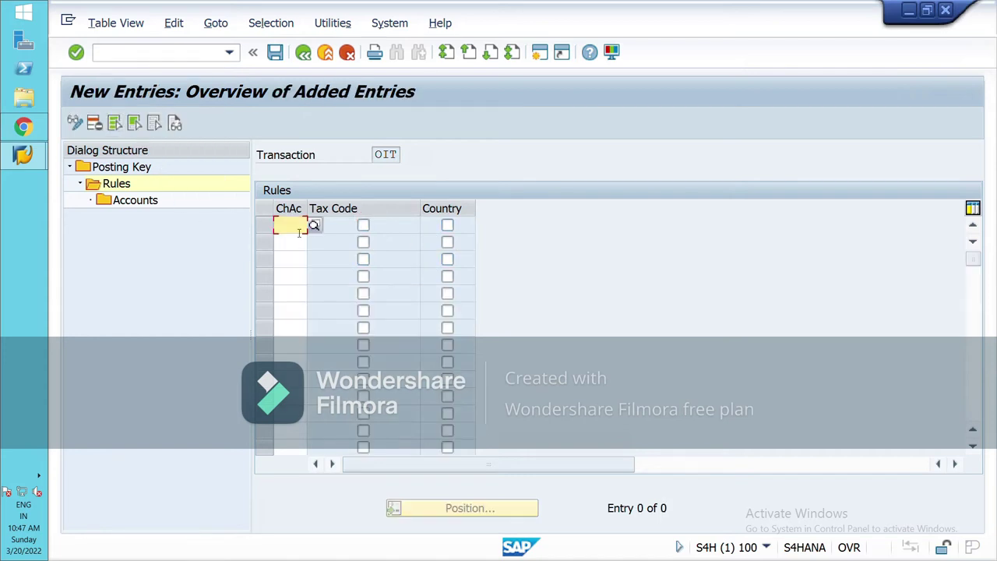
type("ni")
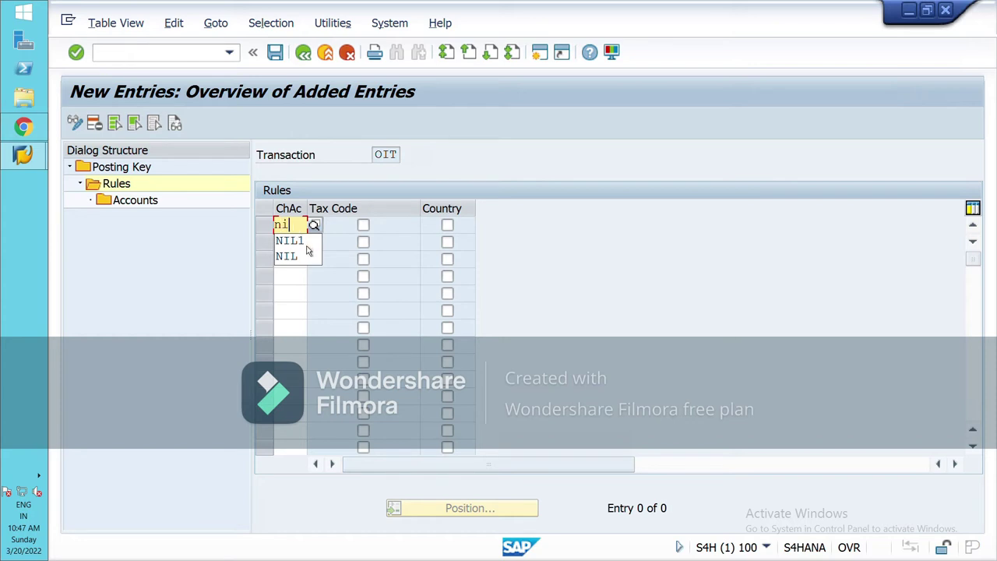
left_click(305, 243)
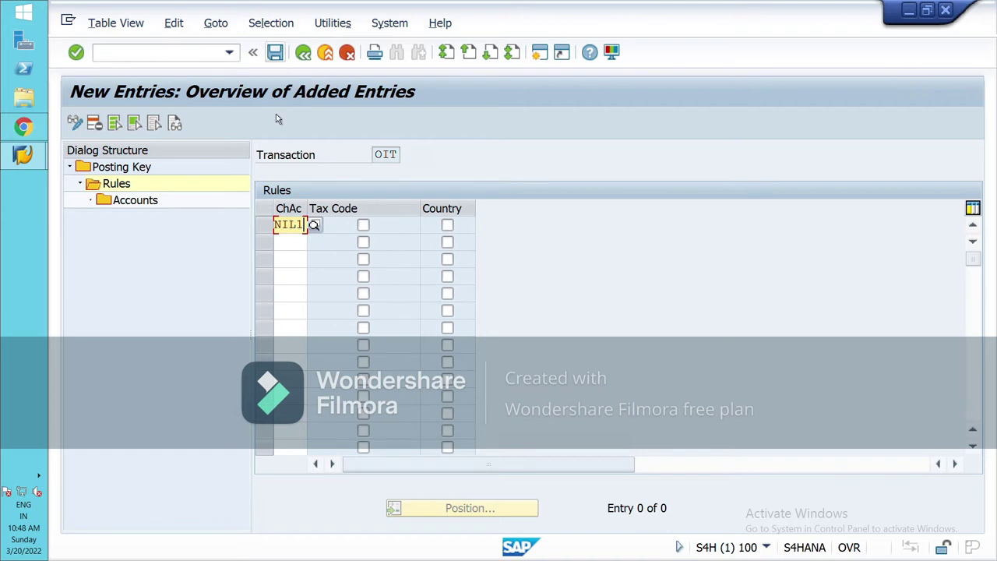
left_click(275, 53)
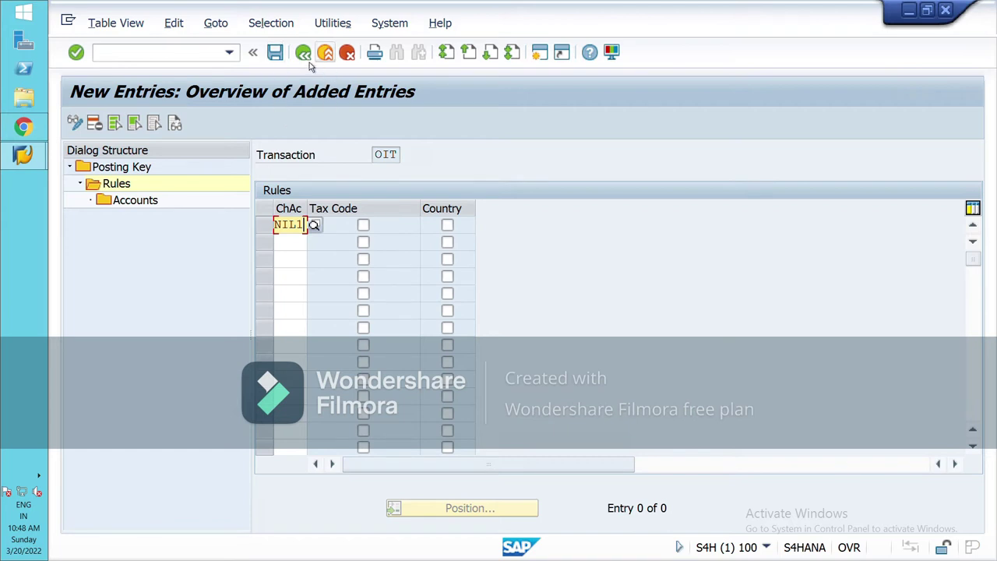
left_click(348, 52)
left_click(327, 325)
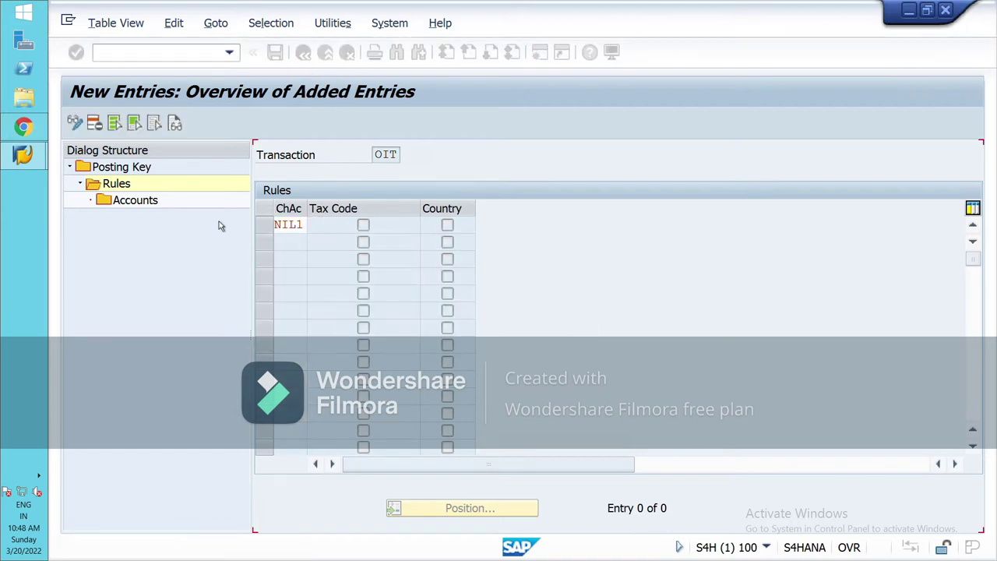
- Examine the tax code and G/L account assignments of the existing NIL1 rule, and return to the implementation guide
left_click(265, 226)
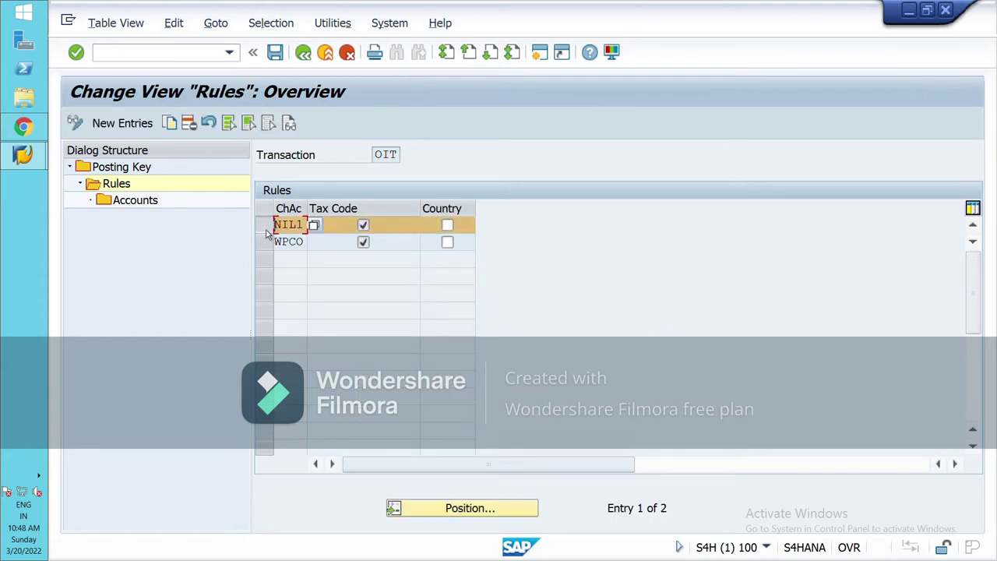
double_click(140, 205)
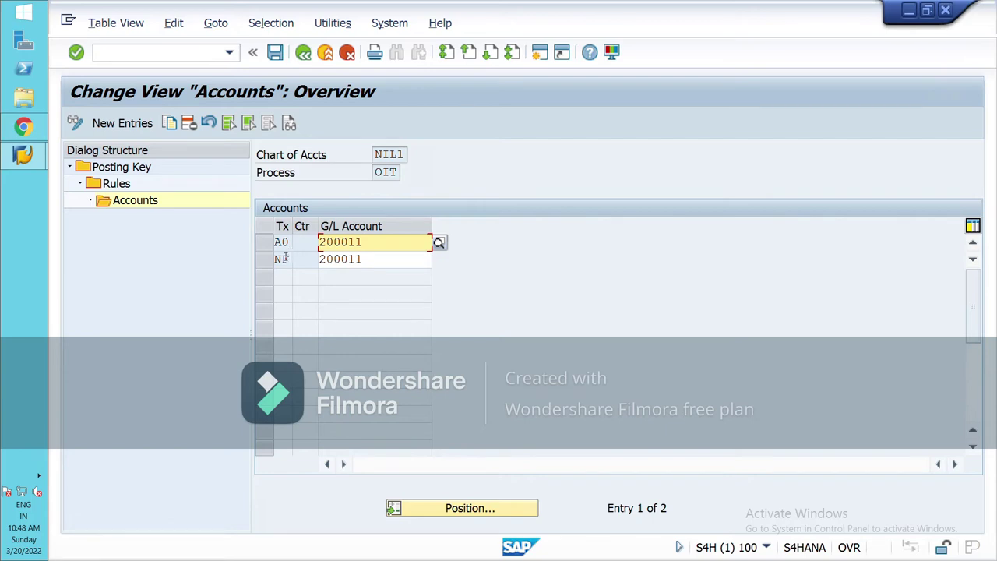
left_click(303, 55)
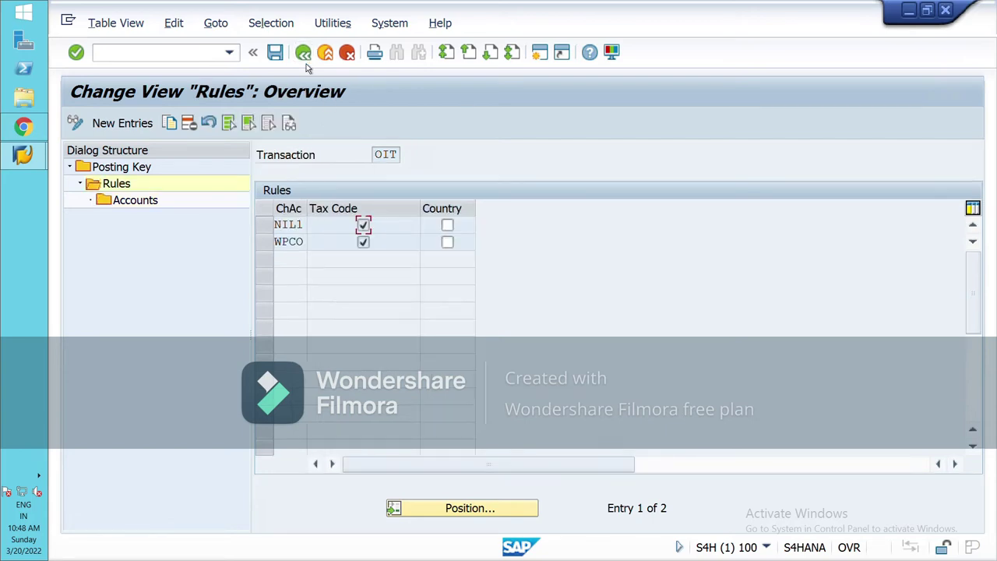
left_click(305, 61)
left_click(304, 61)
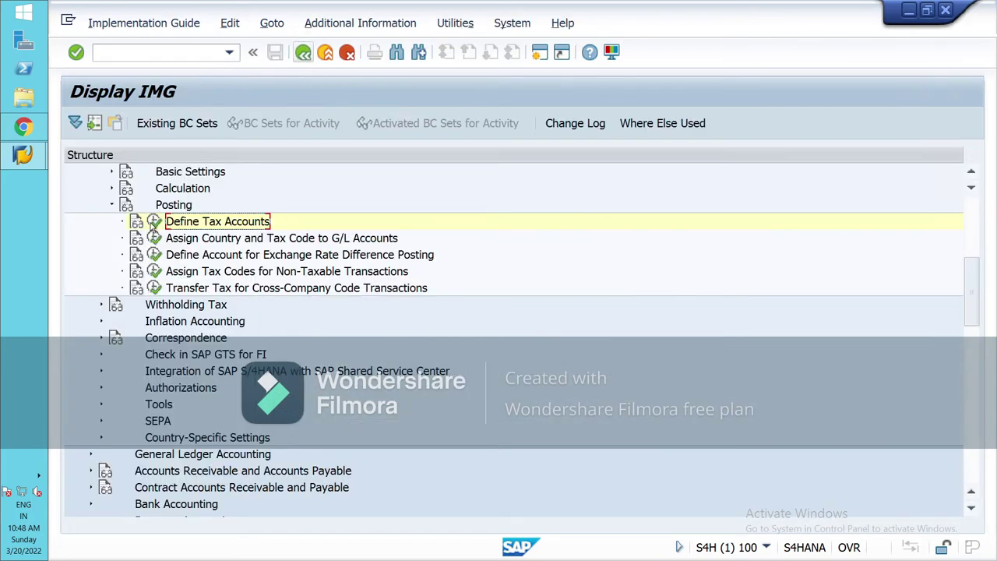
- Expand Calculation and reopen Define Tax Codes for Sales and Purchases for country IN
left_click(113, 189)
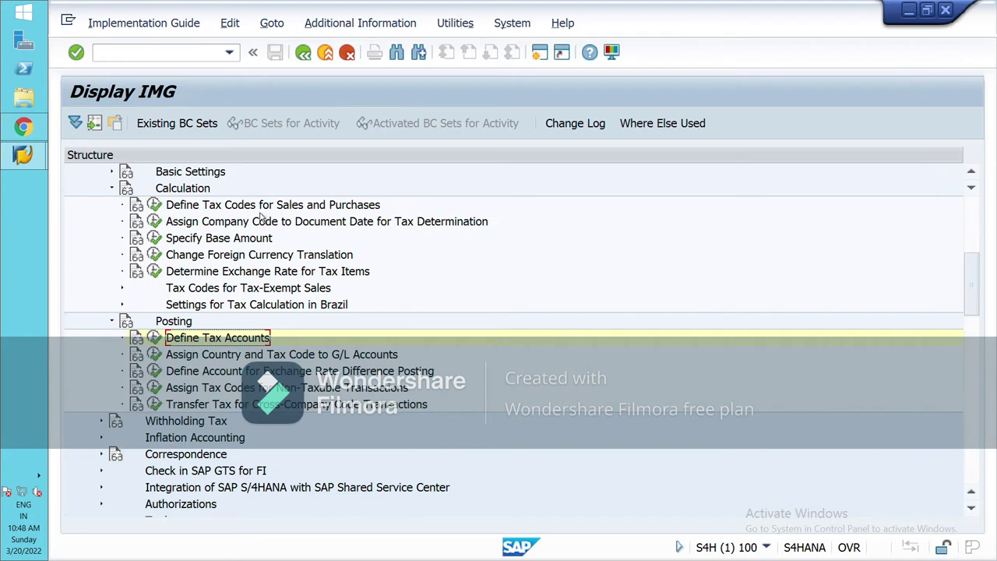
left_click(154, 221)
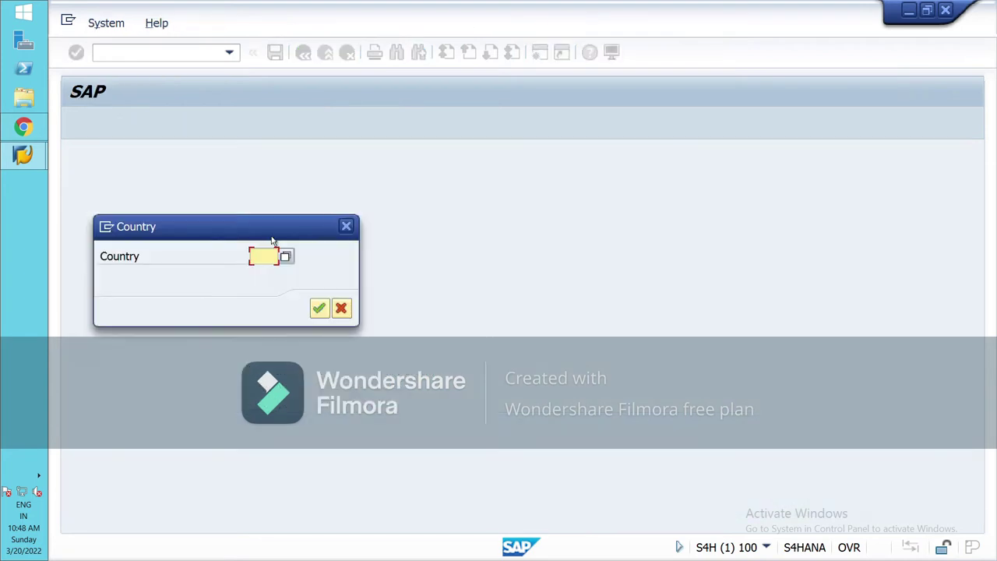
type("IN")
left_click(319, 309)
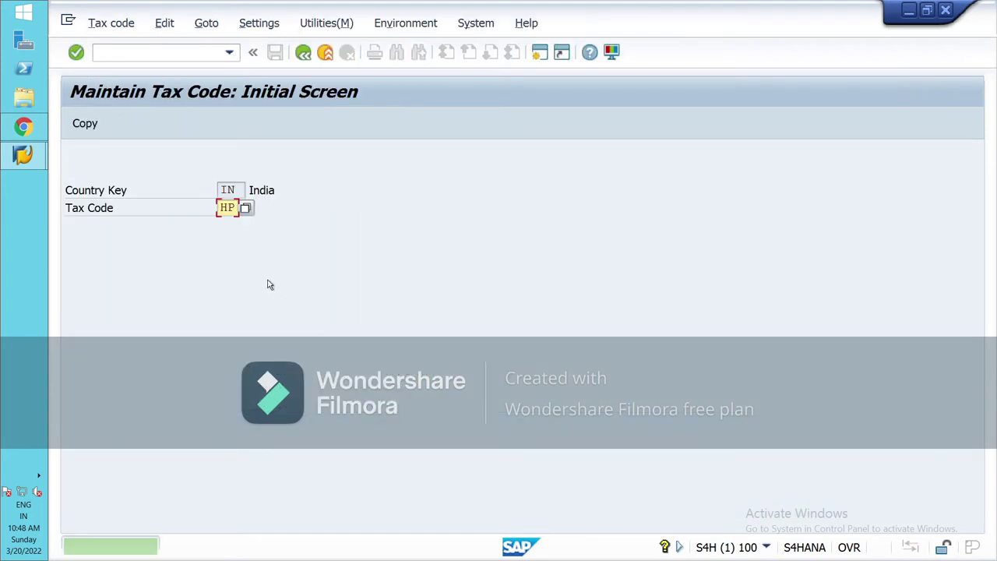
- Begin looking up tax code A0, leave the tax code screen, and collapse the Calculation and Posting nodes
type("a0")
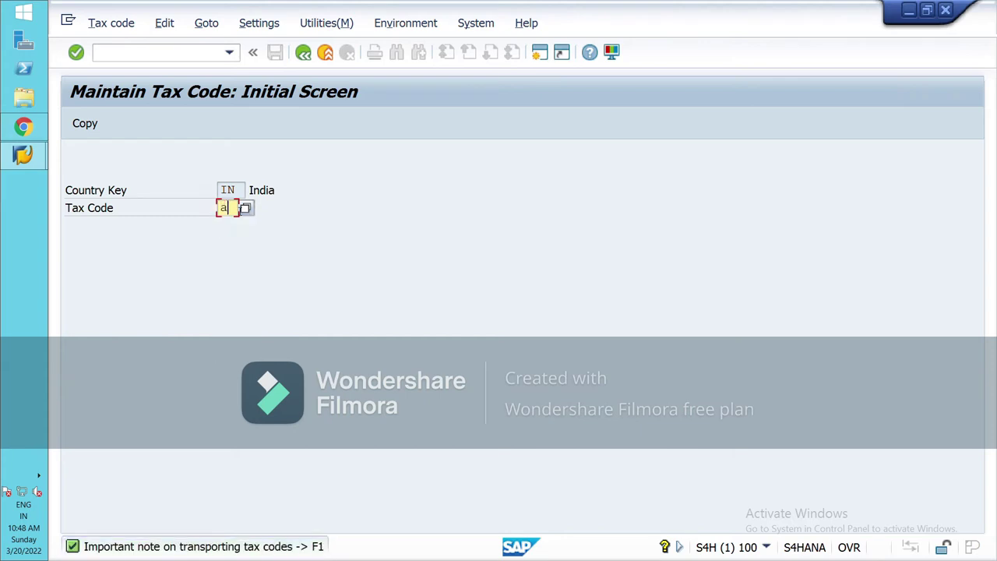
key("BackSpace")
key("BackSpace")
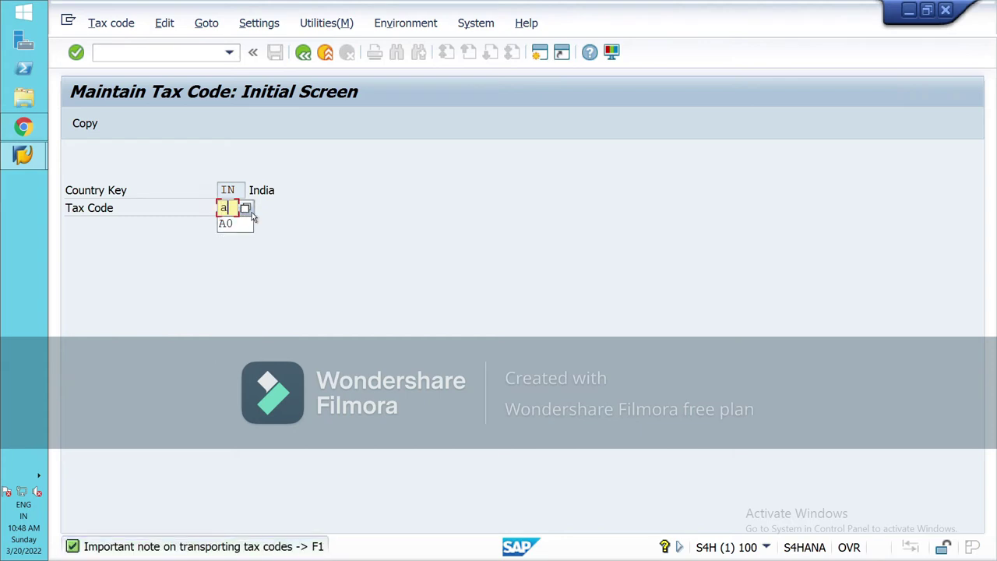
left_click(312, 62)
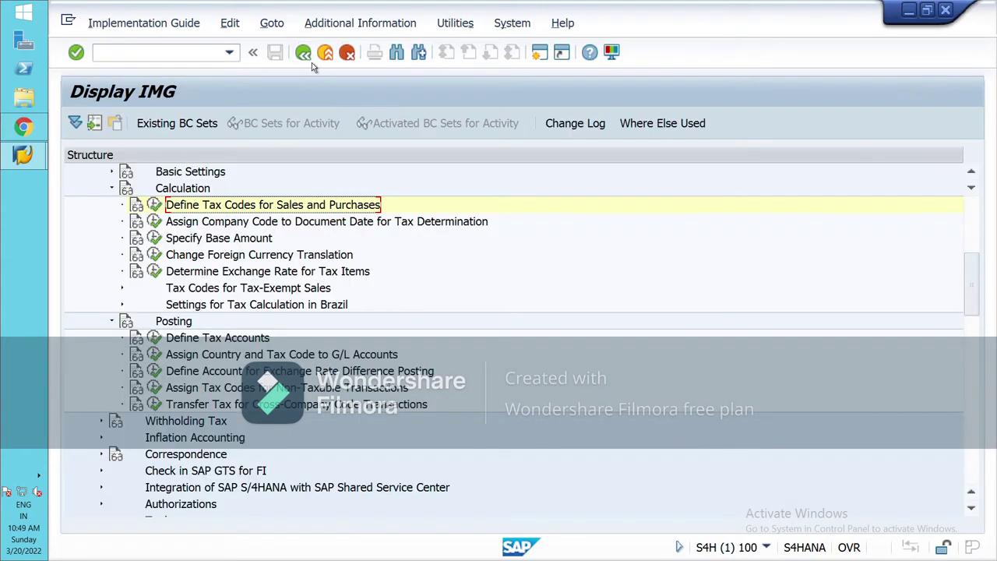
left_click(113, 190)
left_click(113, 206)
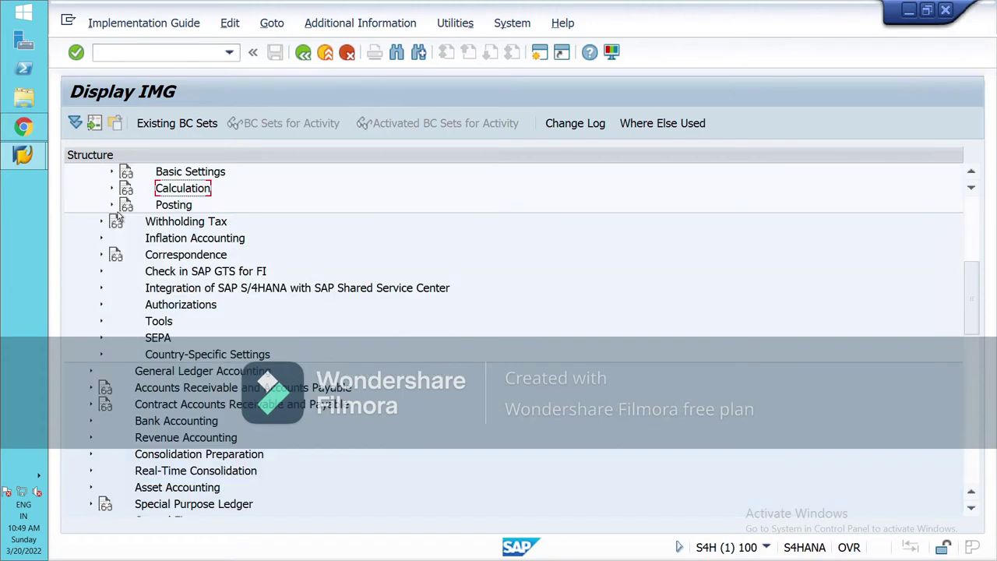
- Open Define Tax Accounts under Posting and position the posting key list at transaction OIT
left_click(112, 205)
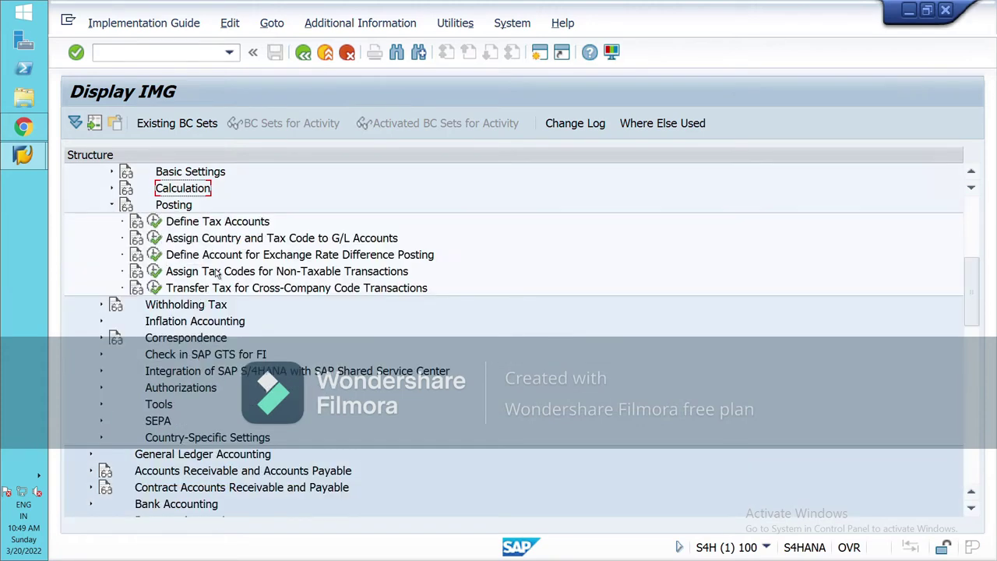
left_click(154, 221)
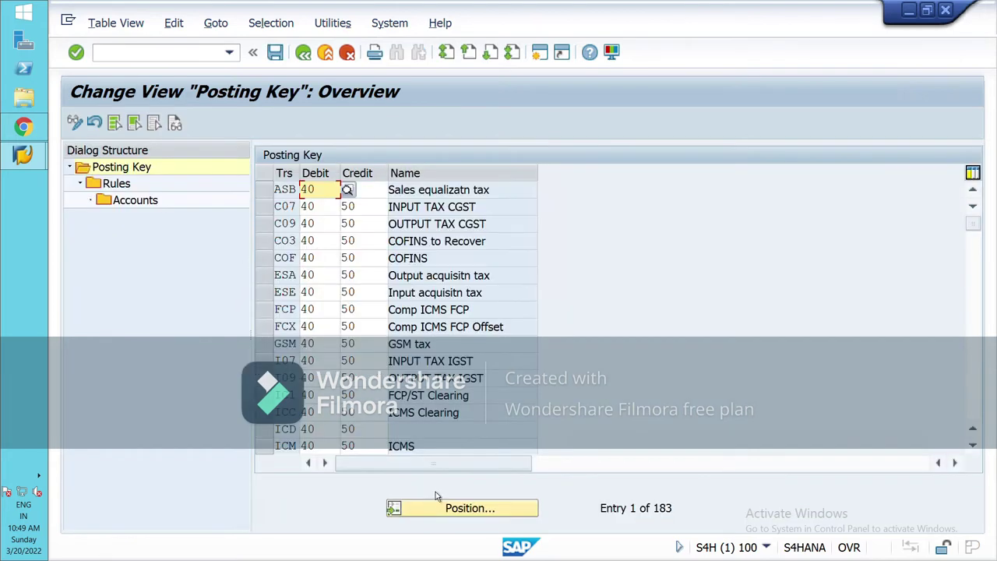
left_click(440, 506)
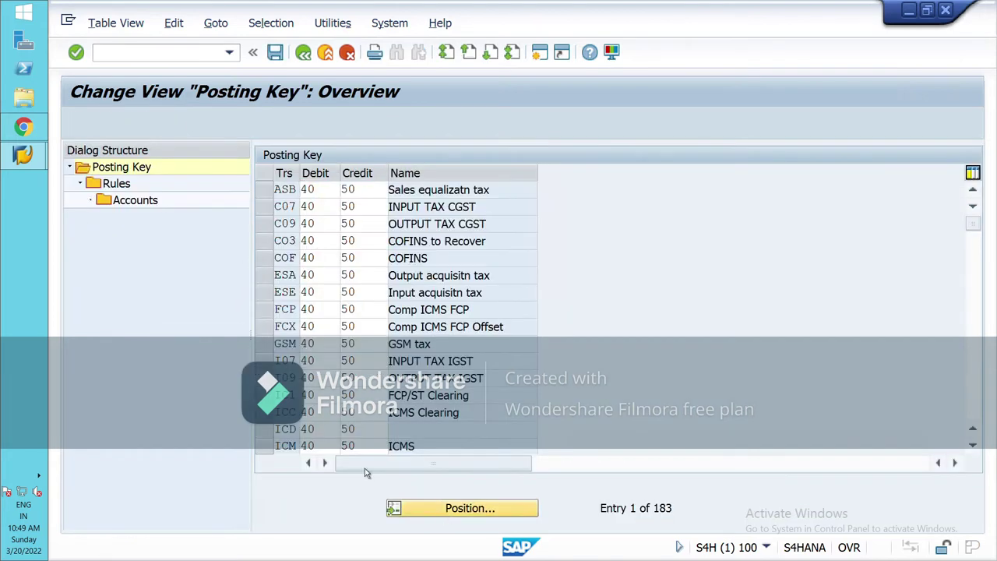
type("giy")
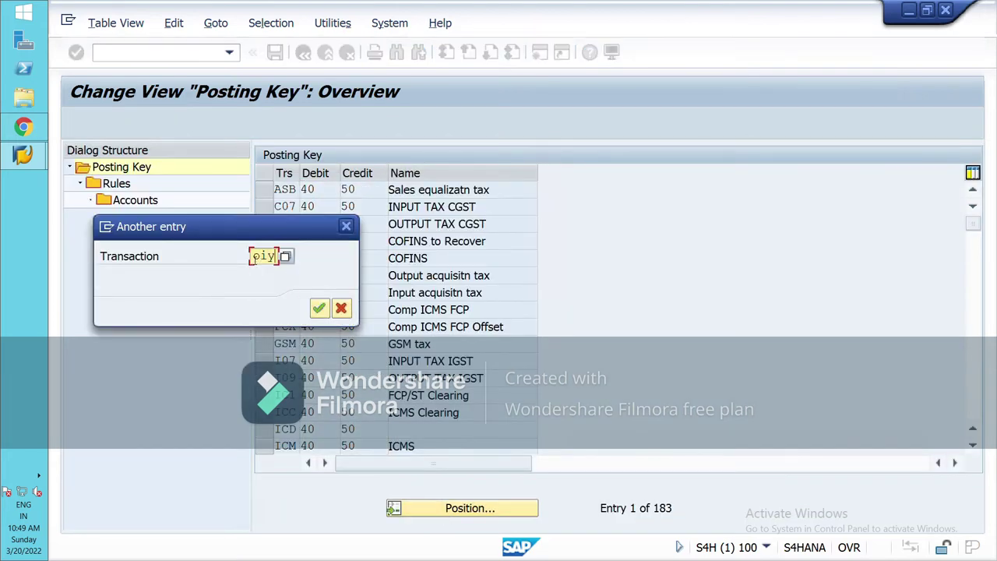
key("BackSpace")
type("t")
left_click(318, 309)
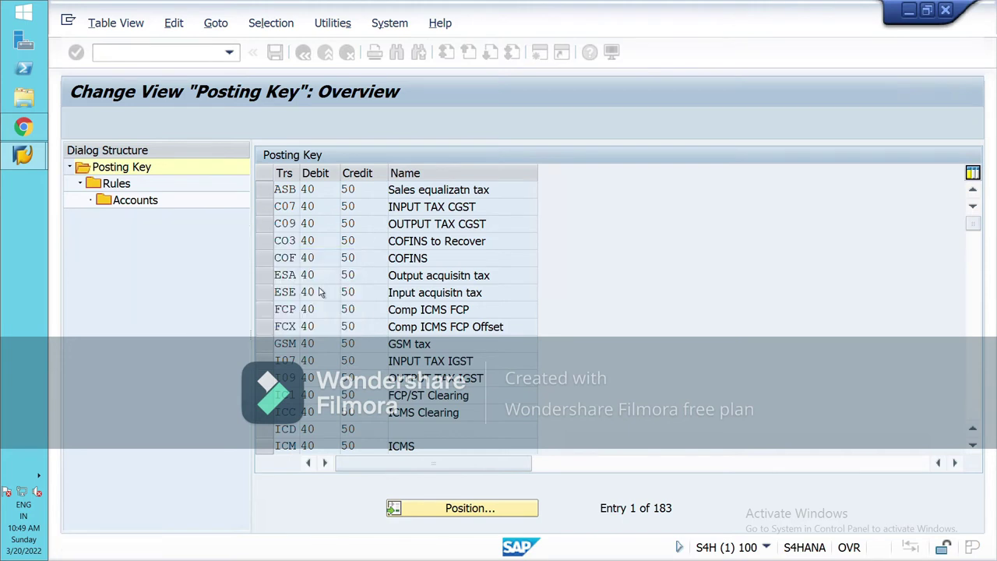
- Open the NIL1 rule of transaction OIT and examine the G/L accounts assigned to tax codes A0 and NF
left_click(265, 190)
double_click(115, 183)
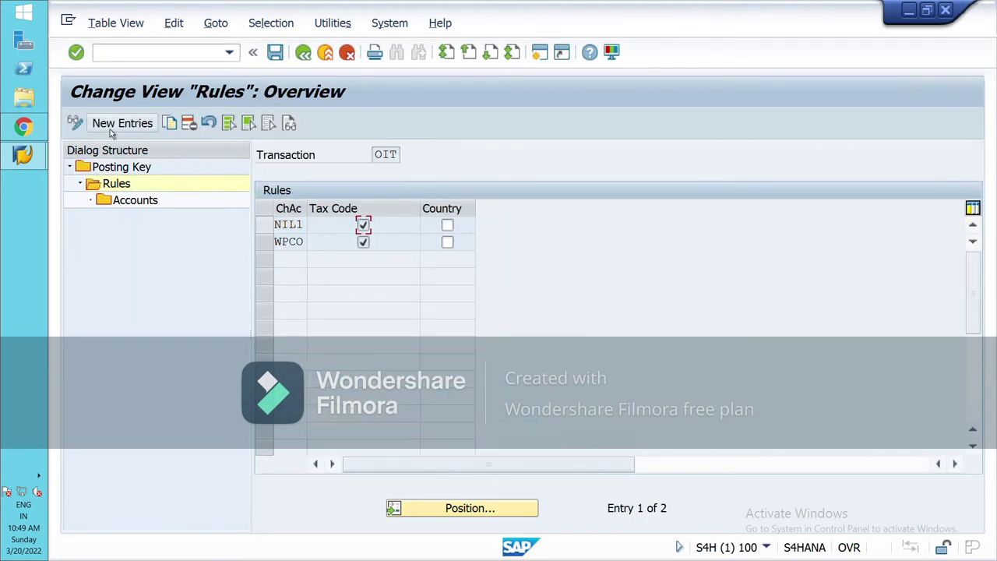
left_click(276, 232)
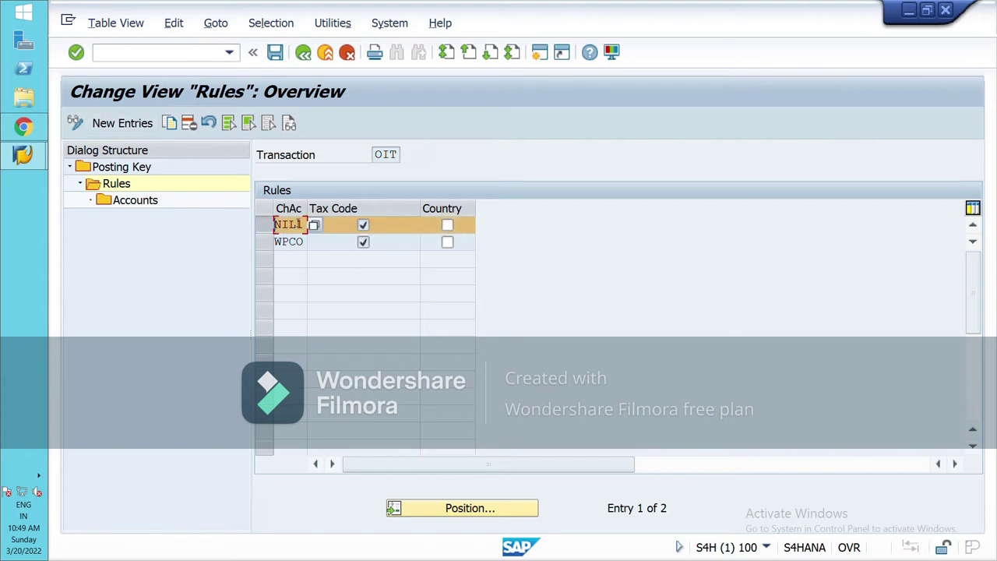
double_click(113, 203)
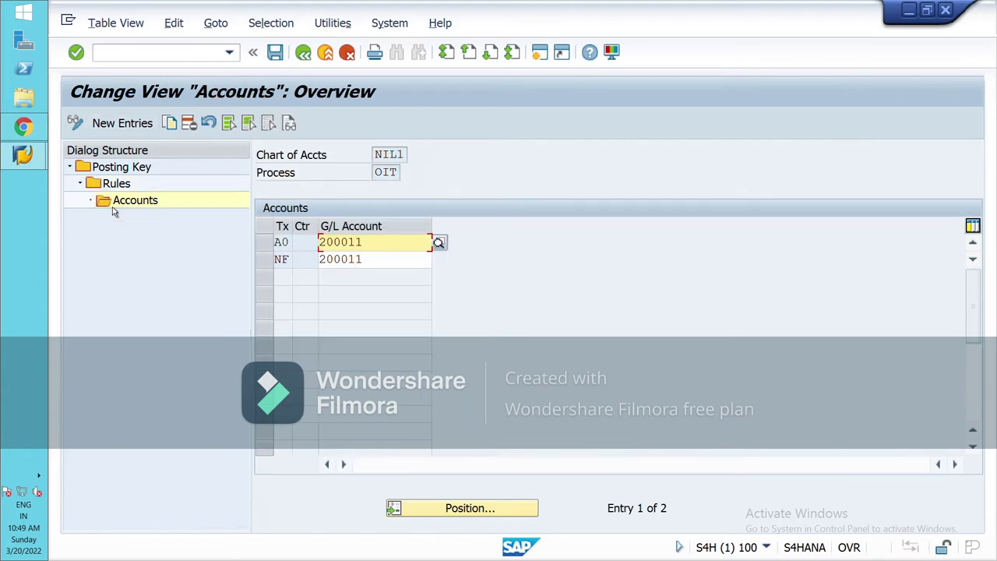
left_click(288, 242)
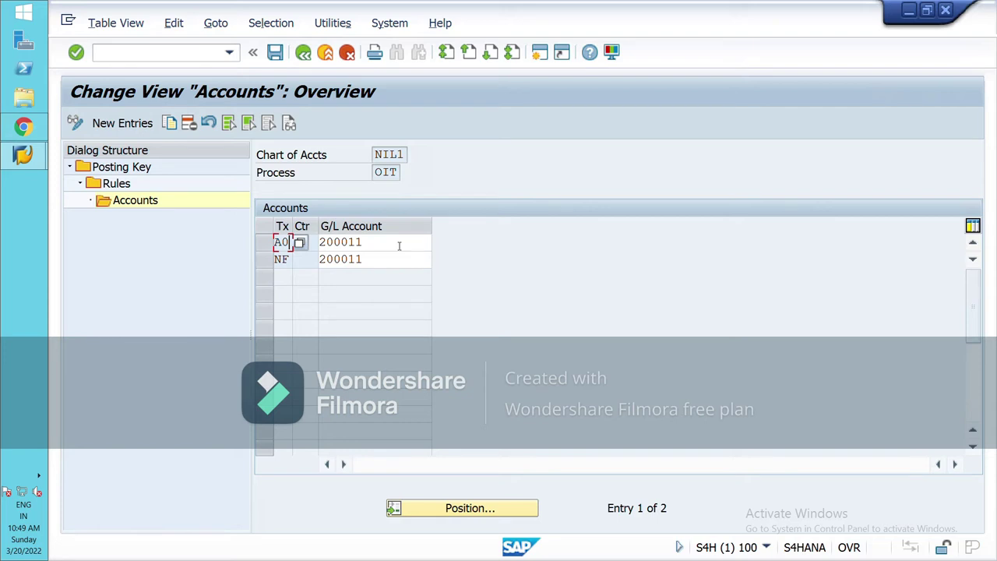
left_click(289, 260)
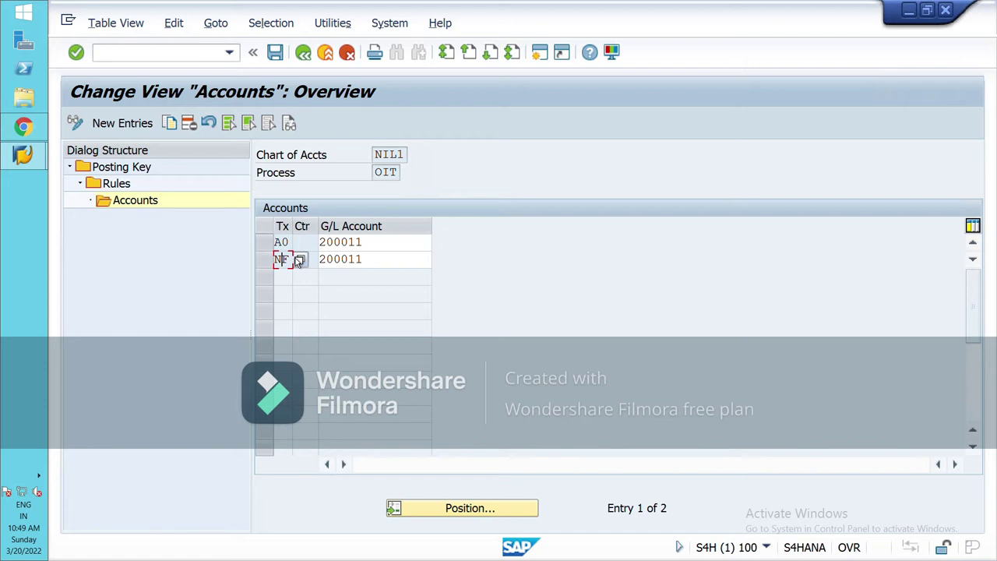
left_click(369, 261)
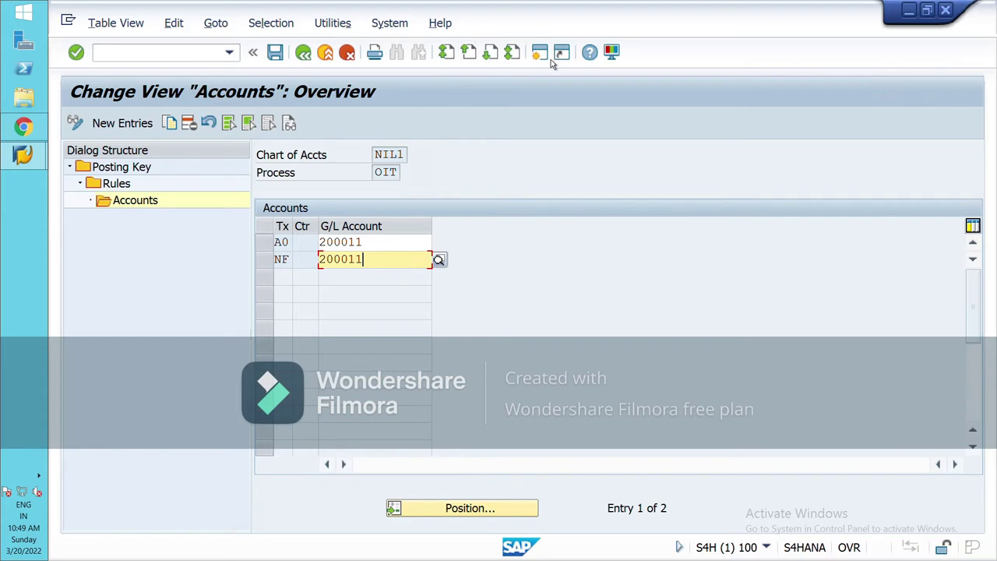
- Open transaction FS00 in a new session and find G/L account 200011 among the liabilities of company code NIL1
key("F3")
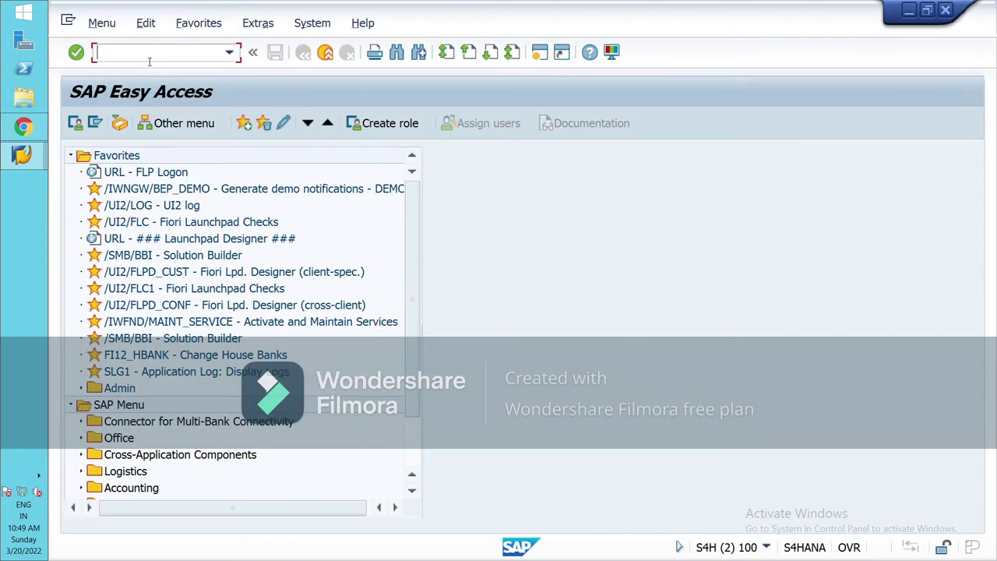
type("fs00")
key("Return")
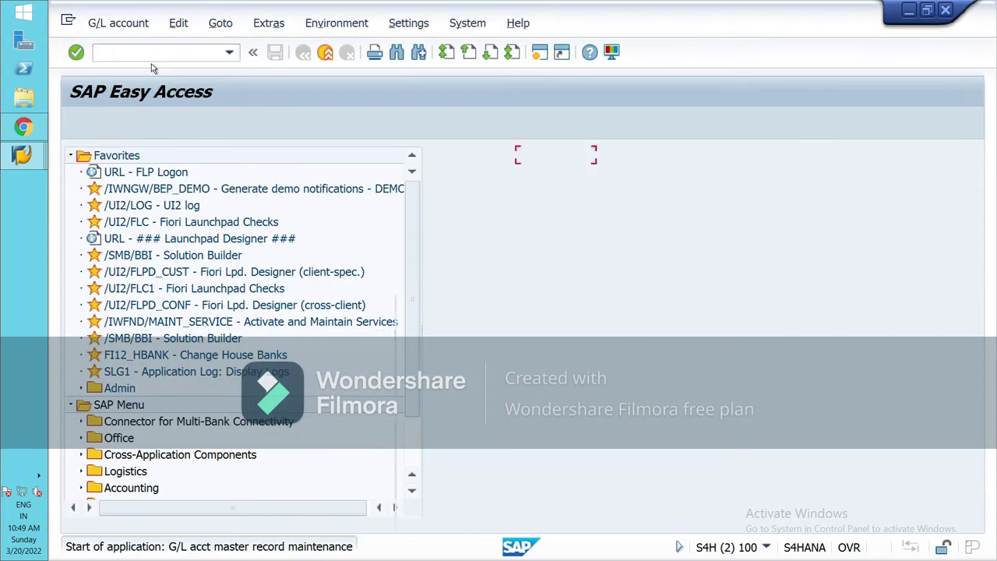
double_click(78, 191)
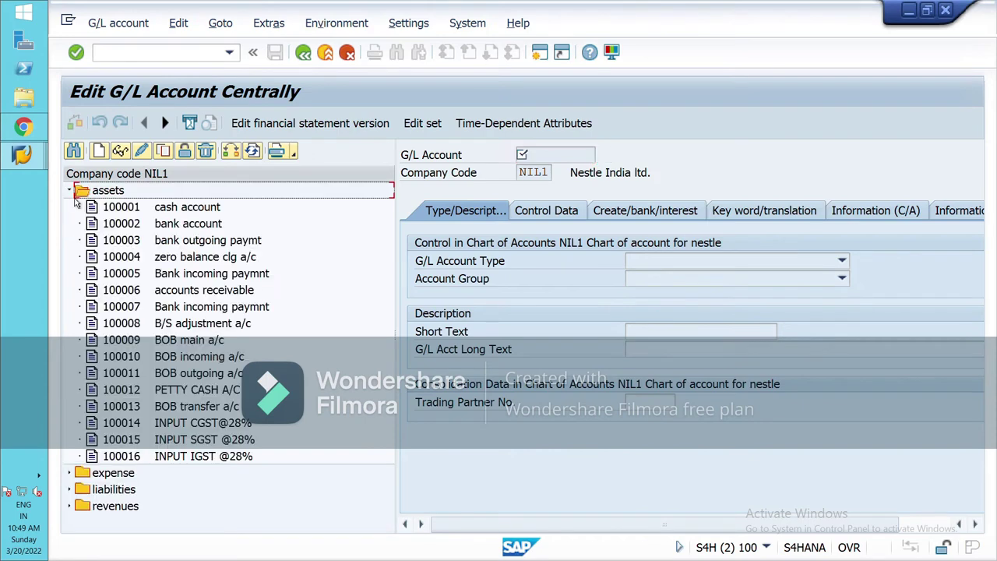
double_click(78, 192)
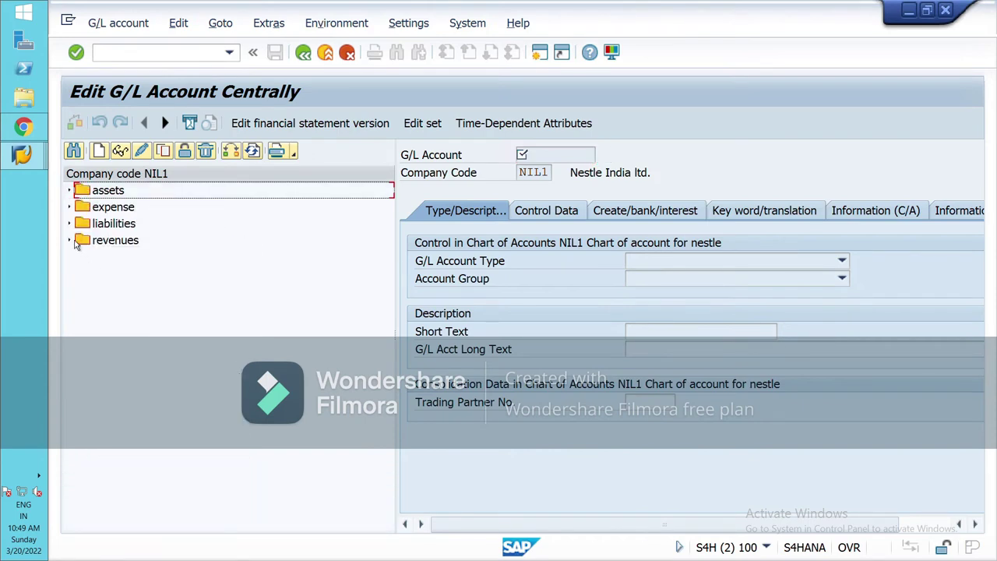
double_click(79, 226)
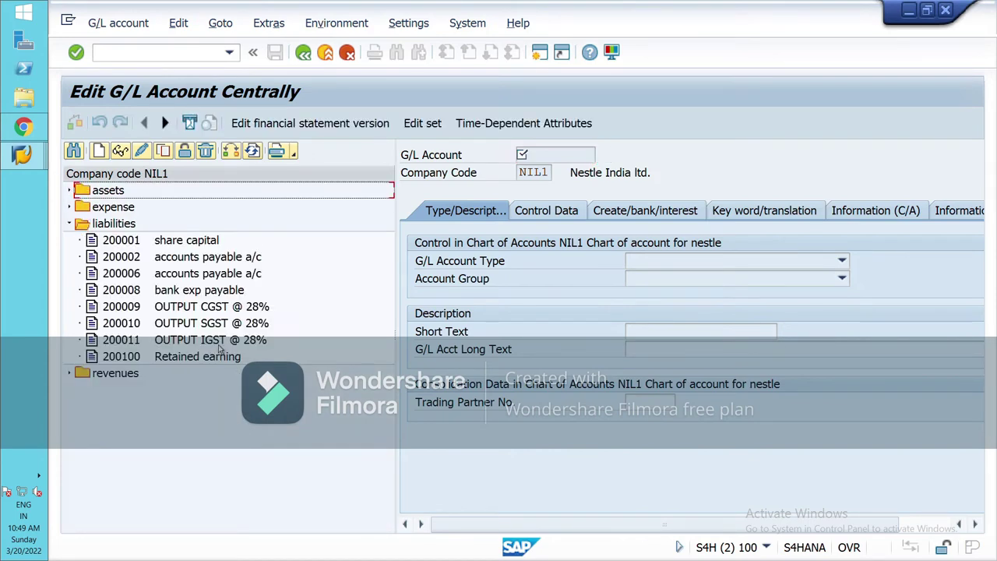
left_click(220, 343)
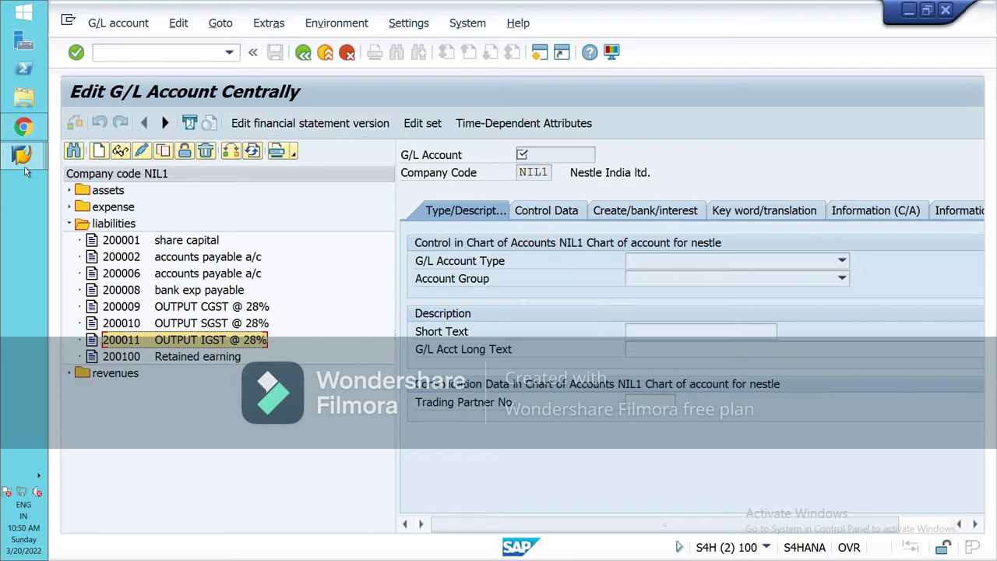
- Switch back to the tax accounts session, return to the posting key list and position it at transaction OCT
mouse_move(23, 165)
left_click(132, 168)
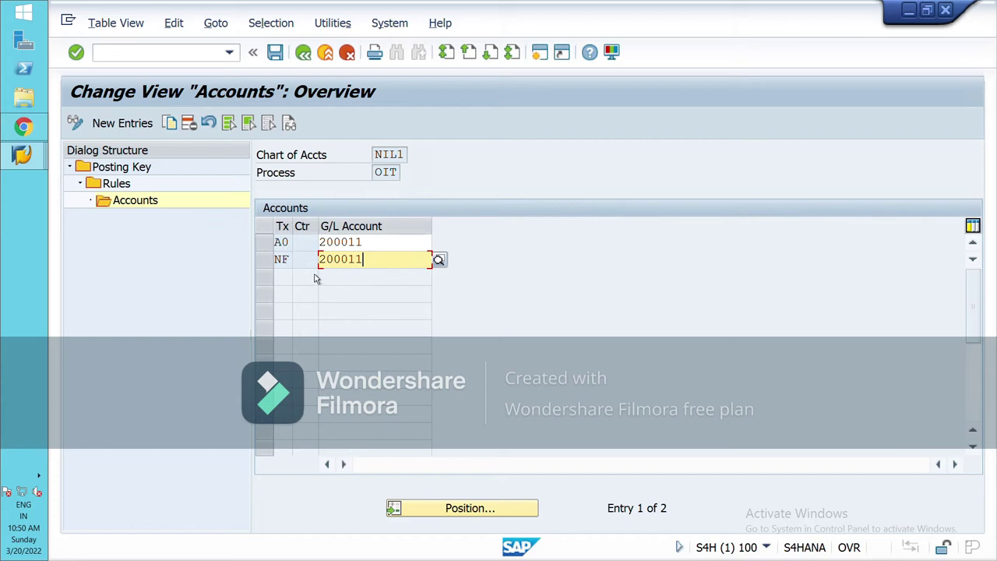
left_click(304, 53)
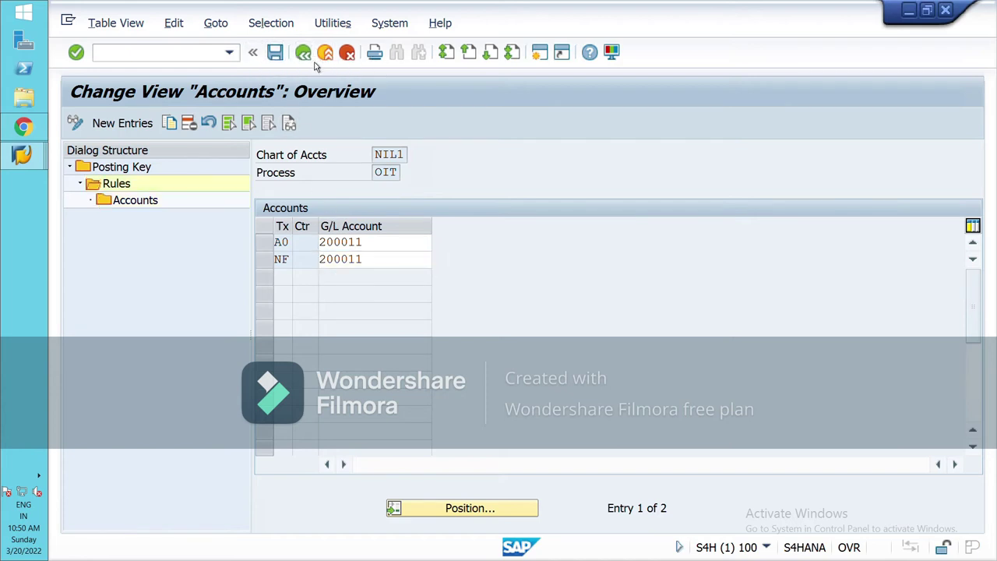
key("F3")
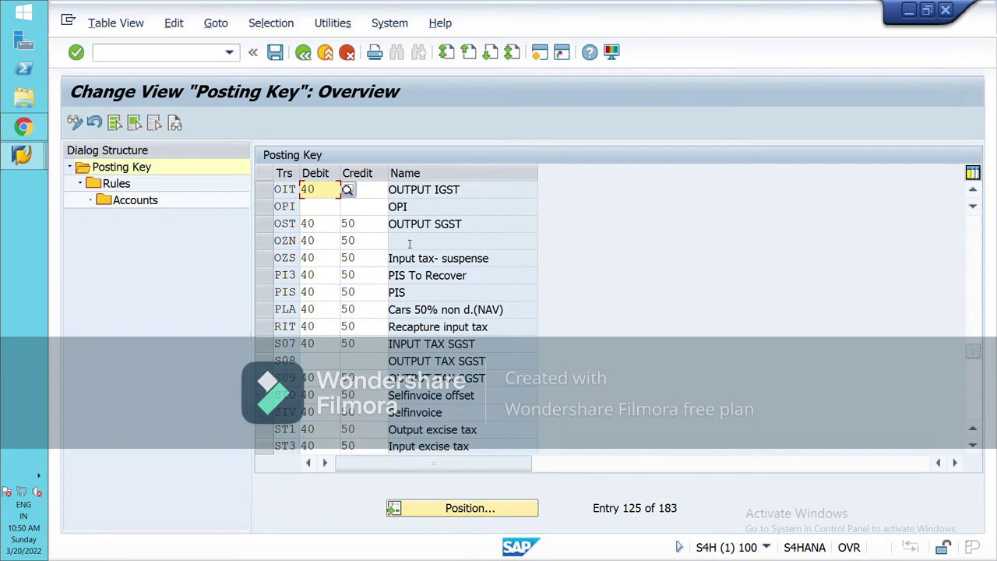
left_click(484, 507)
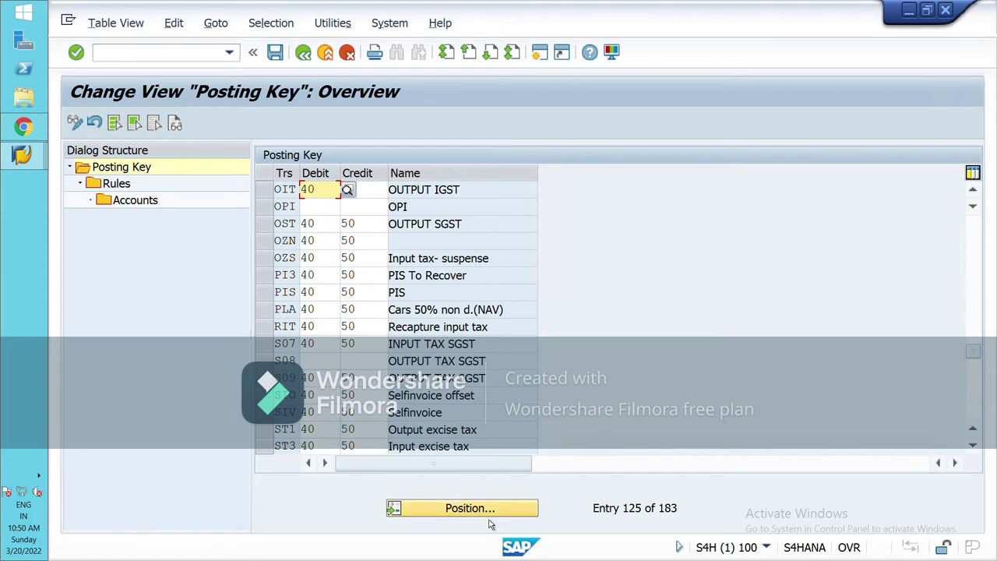
type("oct")
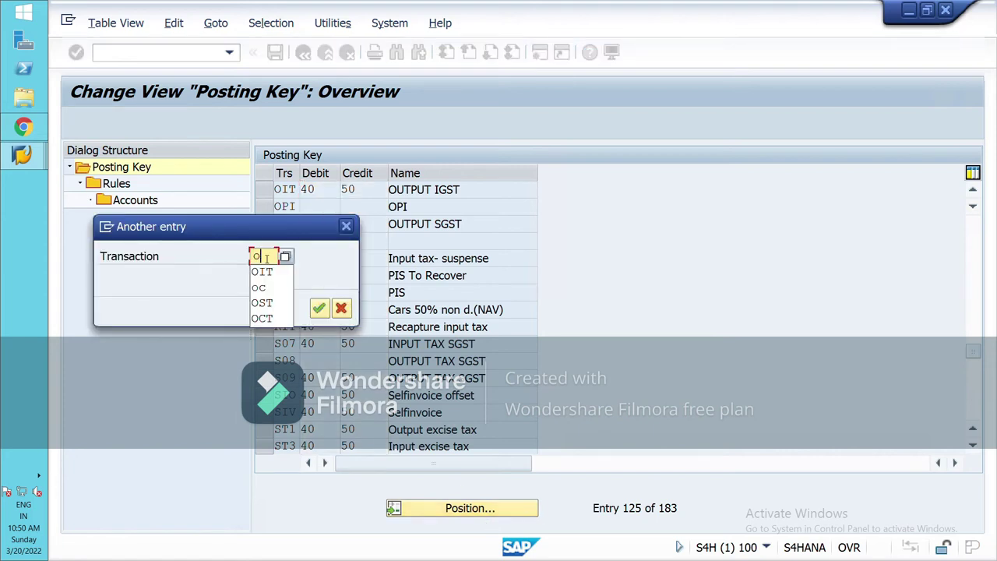
left_click(265, 271)
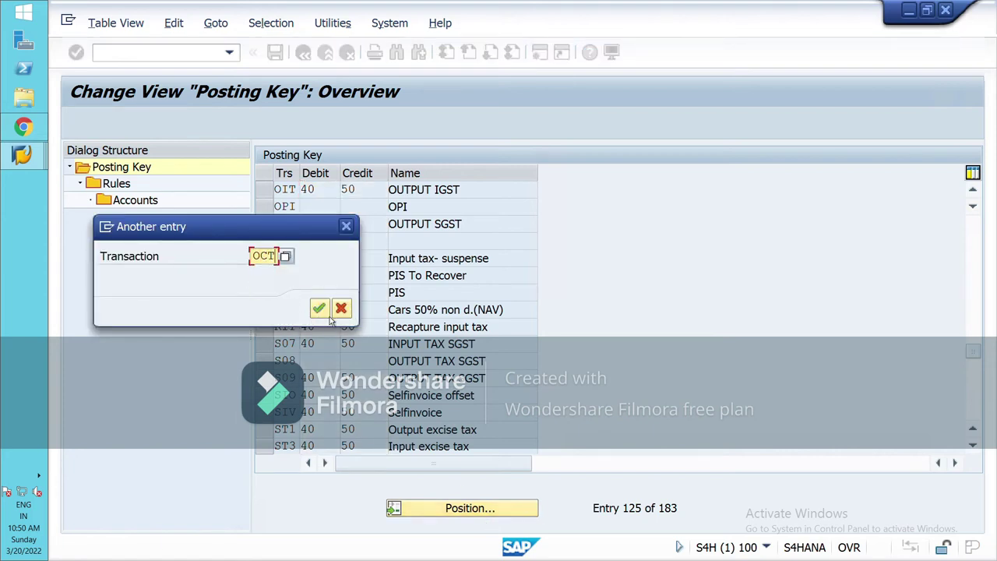
left_click(321, 311)
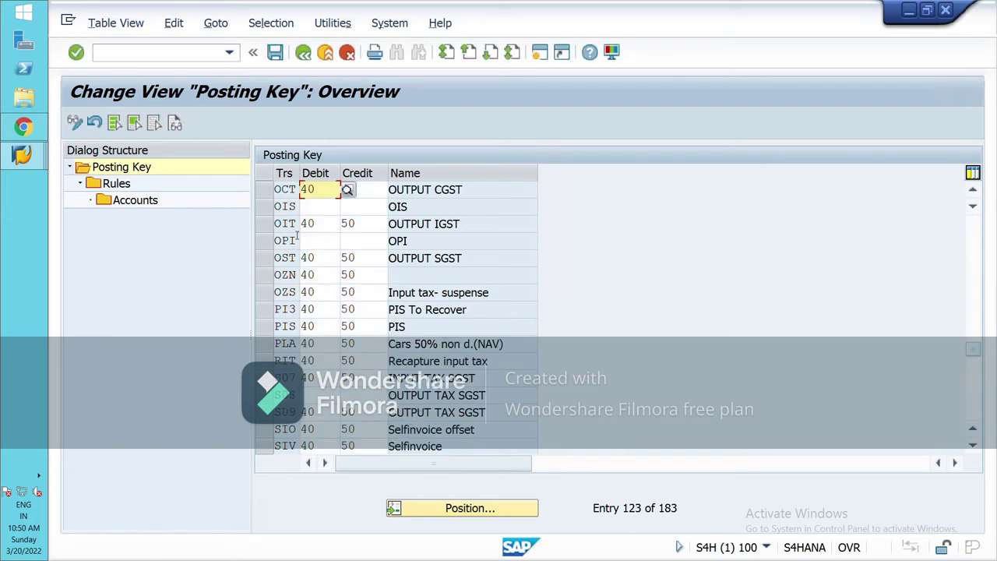
- Open the NIL1 rule of transaction OCT and examine the G/L accounts assigned to tax codes A0 and NE
left_click(265, 189)
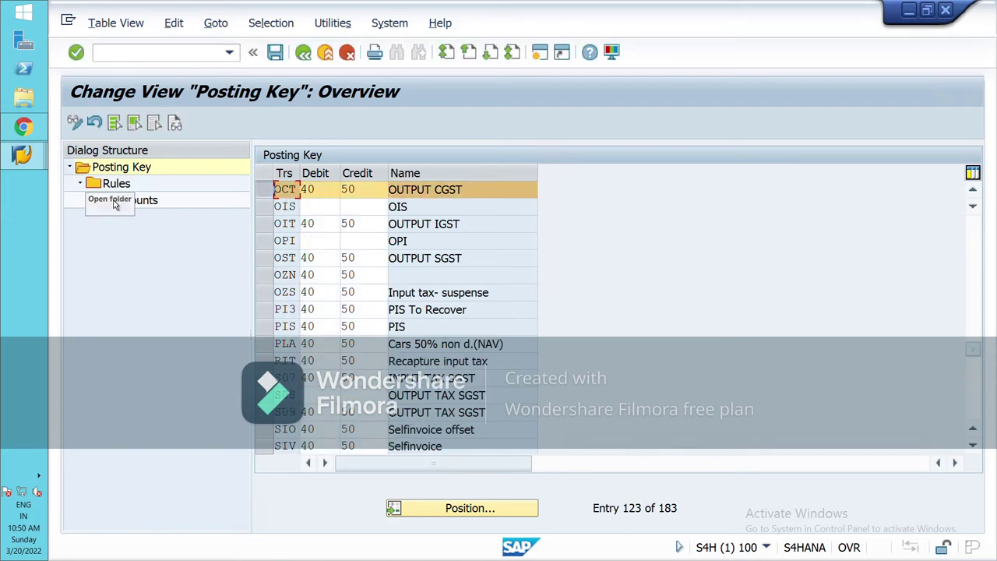
double_click(116, 183)
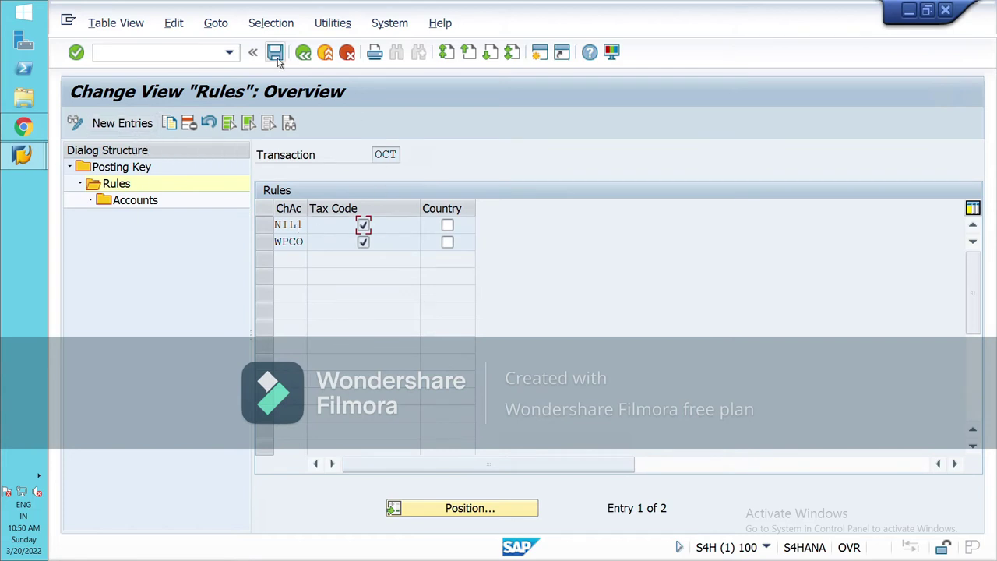
left_click(264, 225)
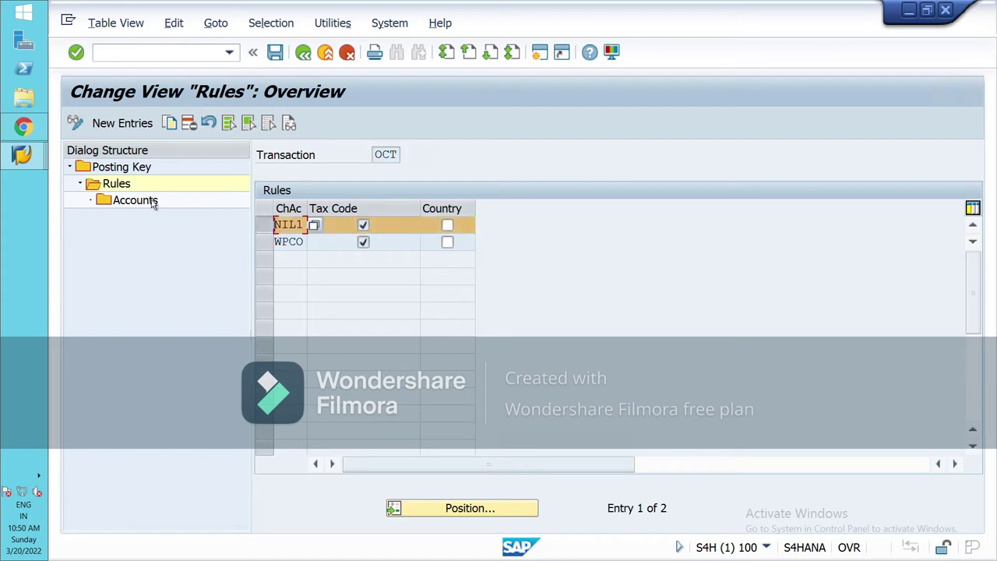
double_click(134, 201)
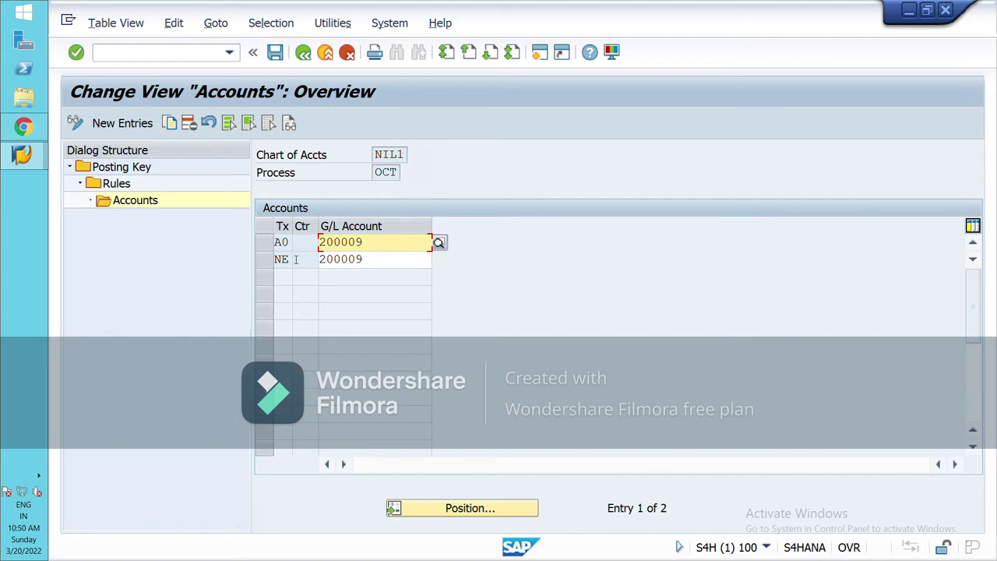
left_click(292, 261)
left_click(394, 265)
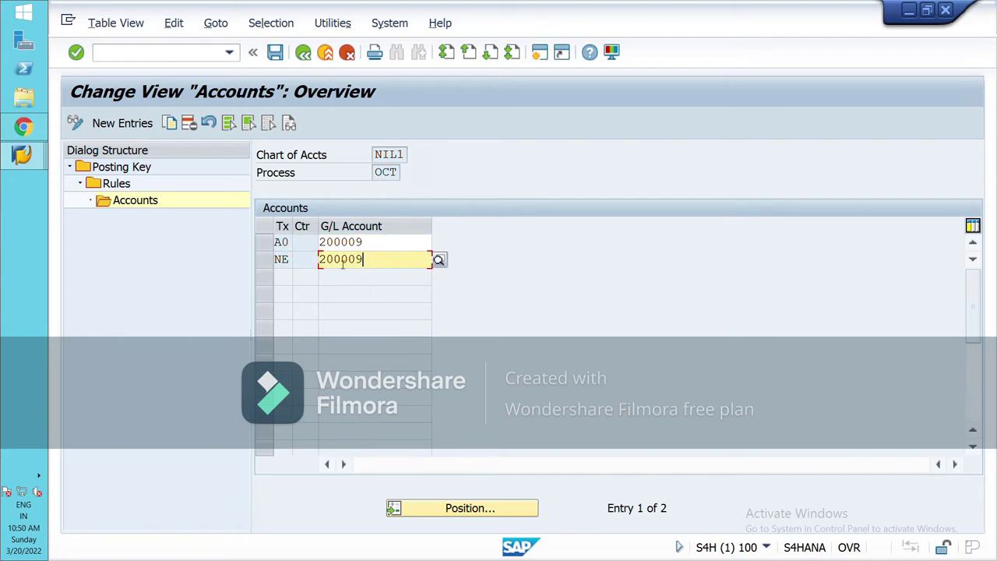
- Check G/L account 200009 in the FS00 session, then return to the posting key list in the tax accounts session
left_click(21, 155)
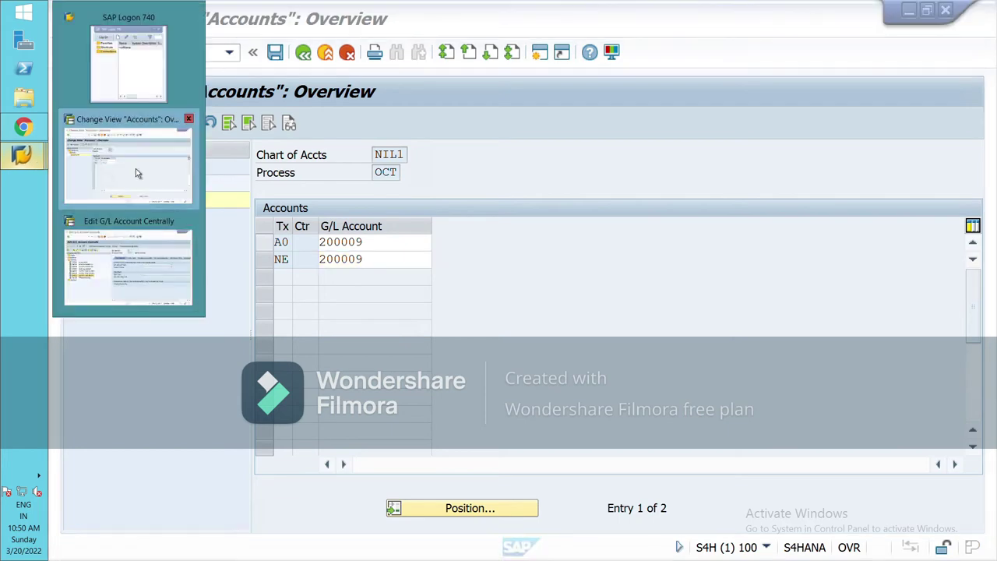
left_click(135, 168)
left_click(22, 155)
left_click(129, 265)
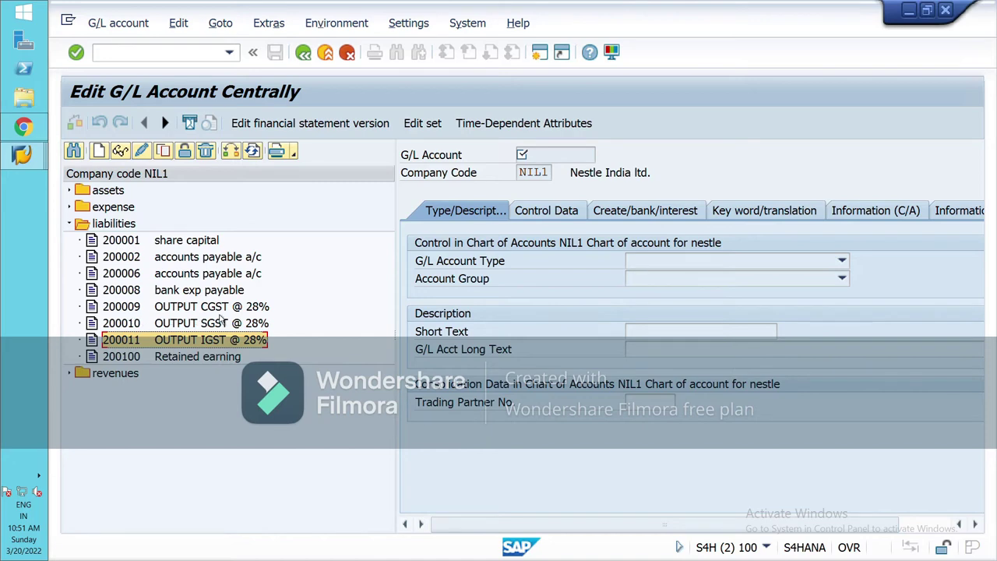
left_click(22, 155)
left_click(155, 180)
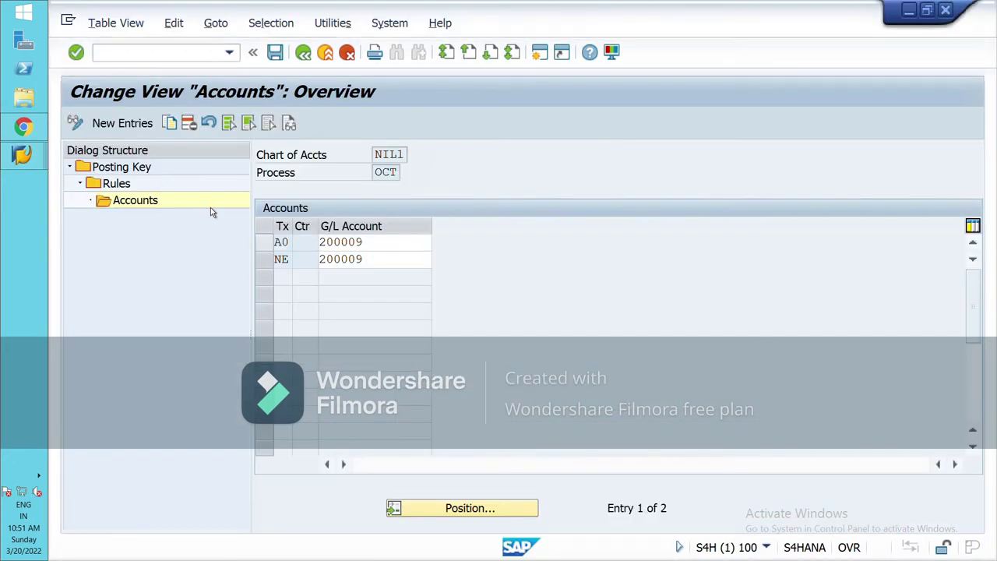
left_click(382, 259)
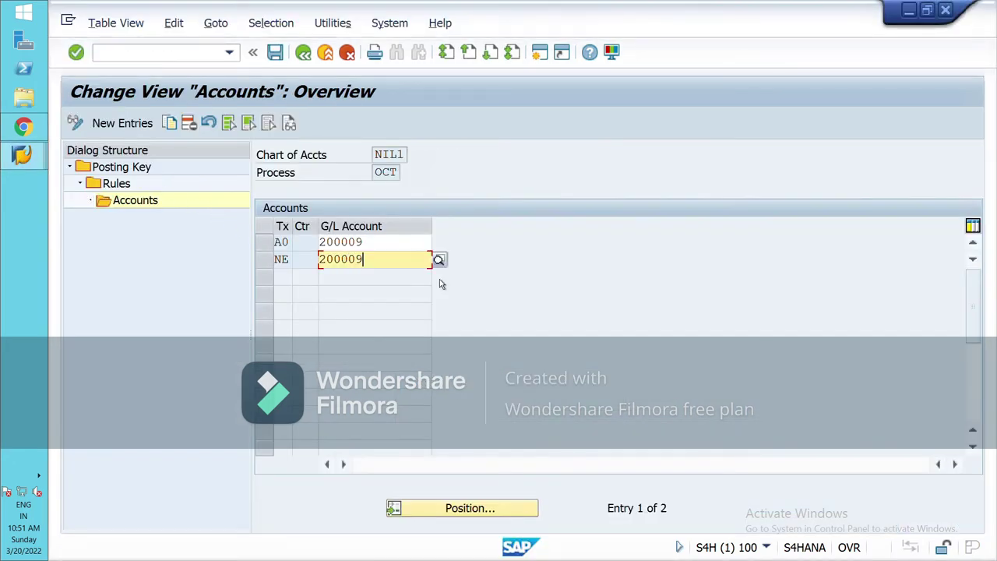
left_click(303, 53)
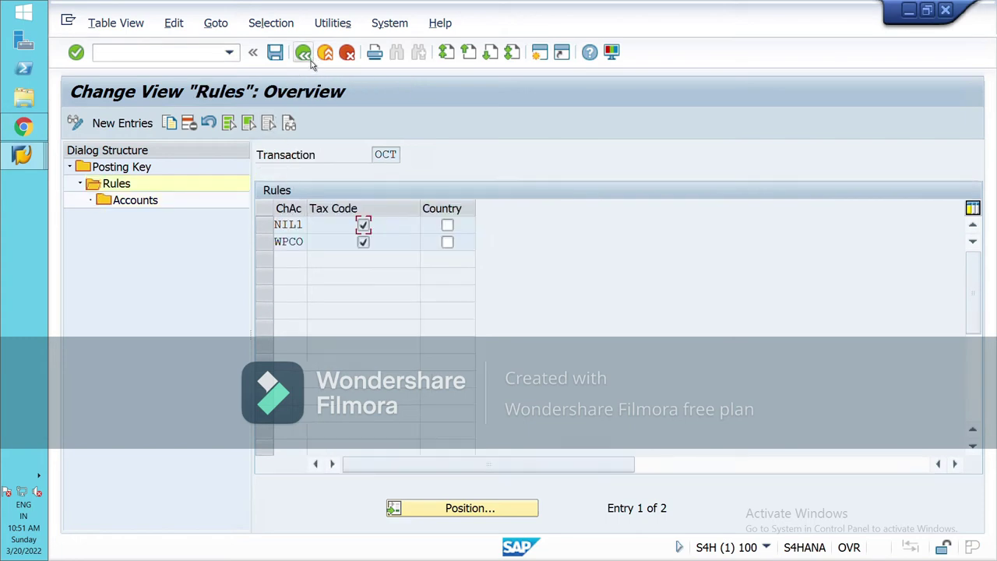
key("F3")
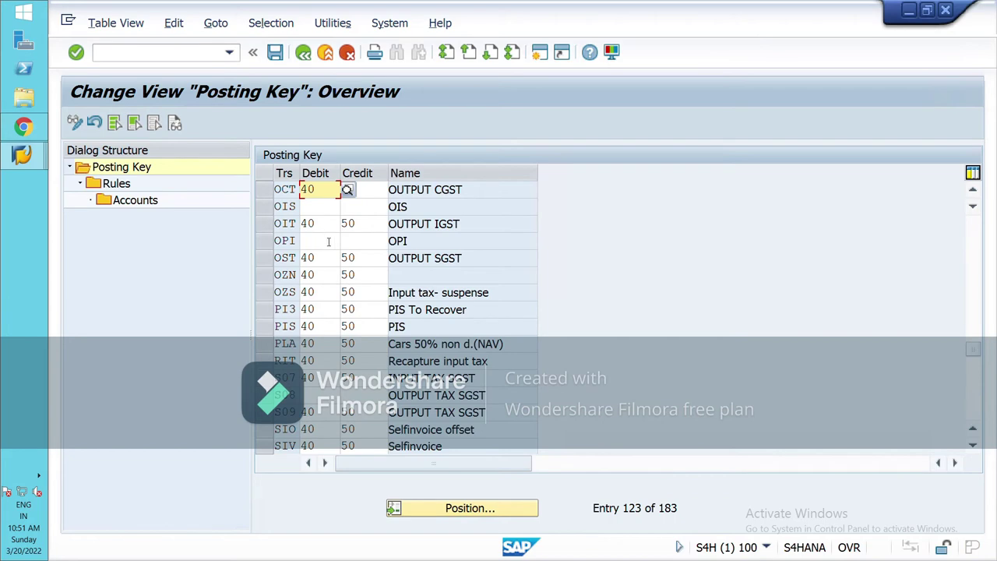
- Return to the IMG, open Assign Country and Tax Code to G/L Accounts, and position the list at chart of accounts NIL1
left_click(303, 52)
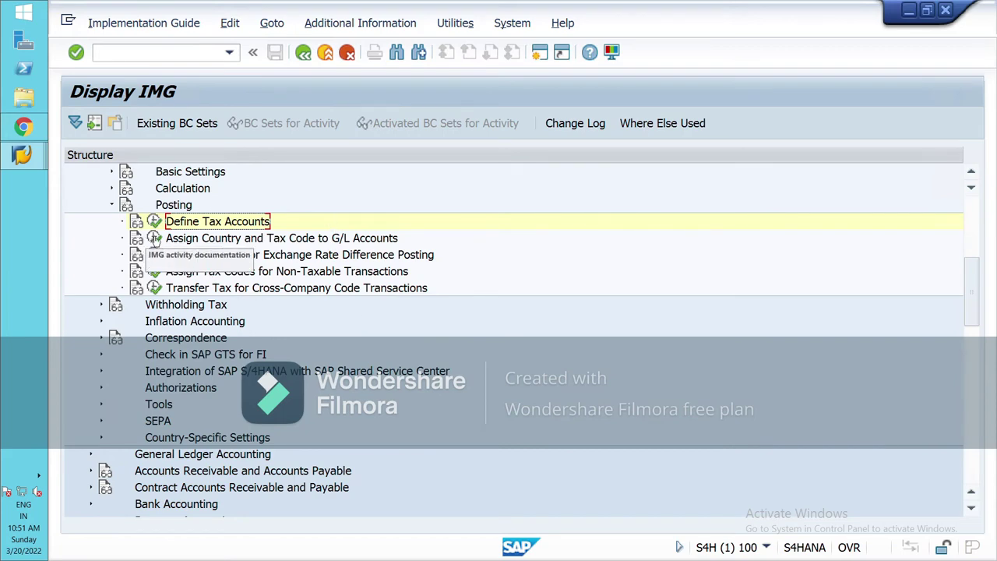
double_click(284, 256)
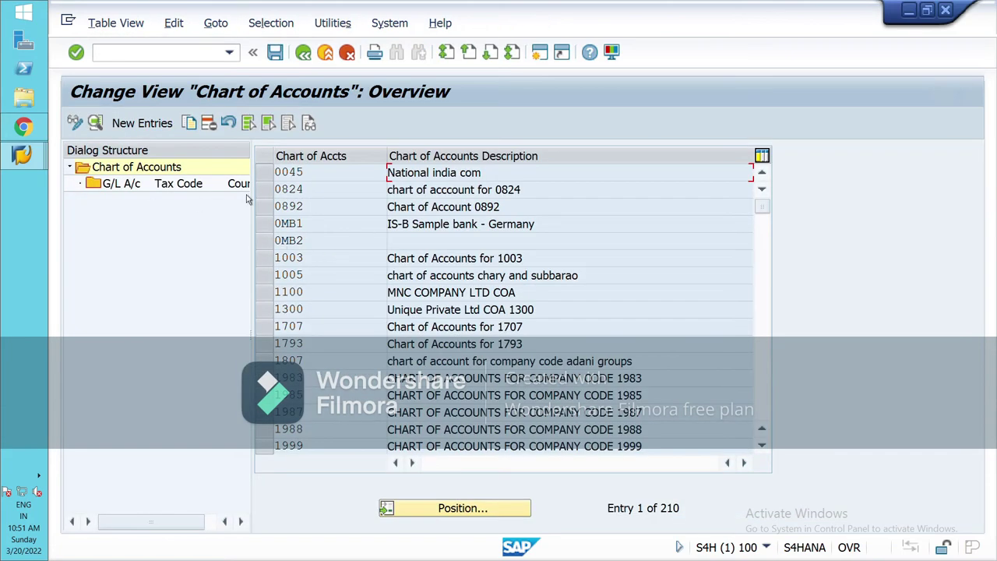
left_click(422, 511)
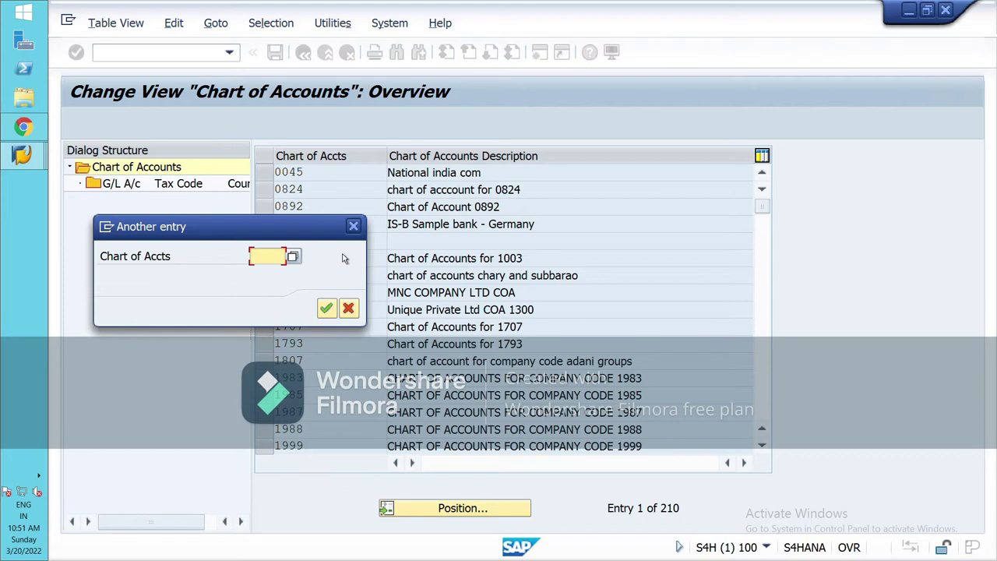
type("nil")
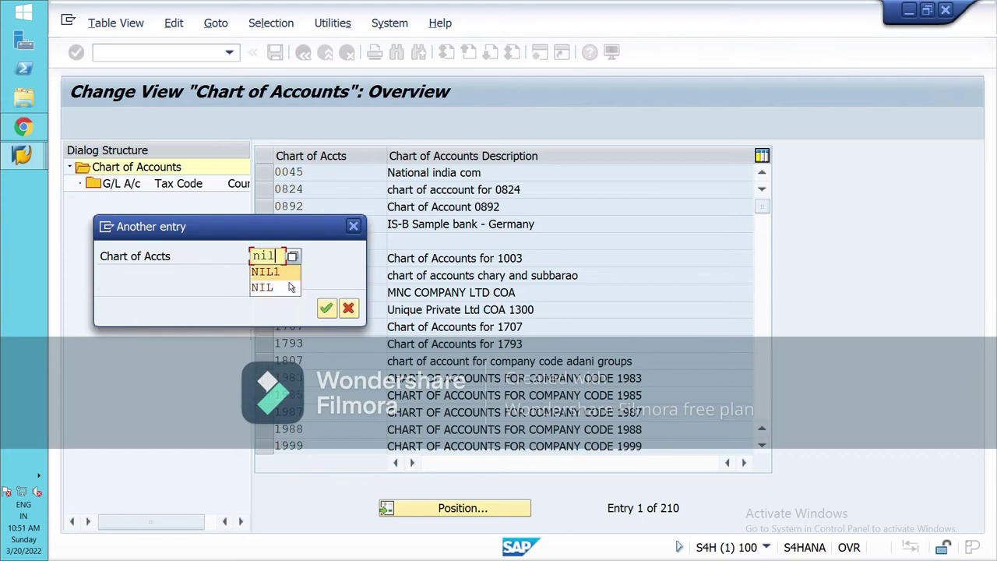
key("Return")
left_click(326, 308)
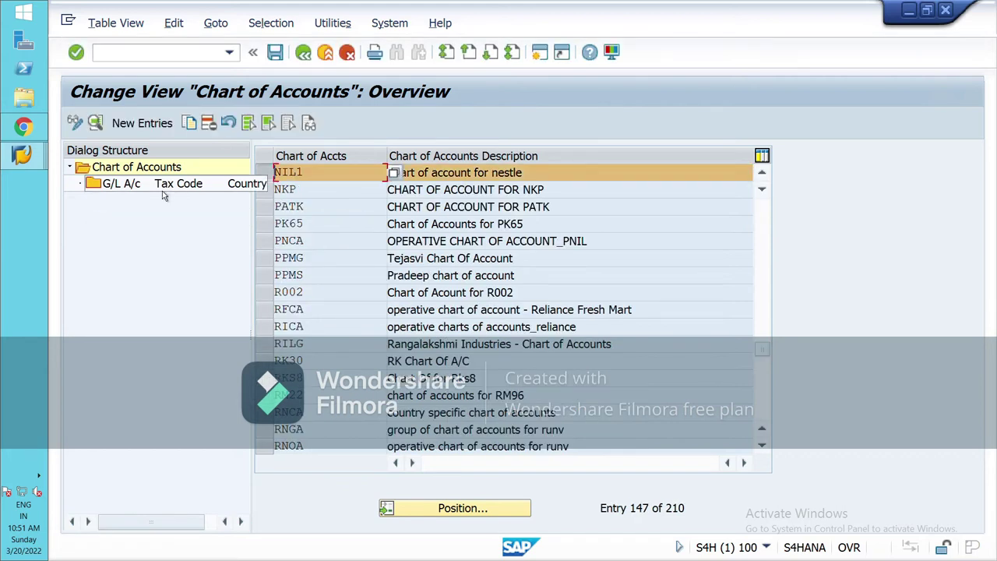
- Examine the countries and tax codes assigned to the G/L accounts of chart NIL1, then return to the IMG
double_click(122, 188)
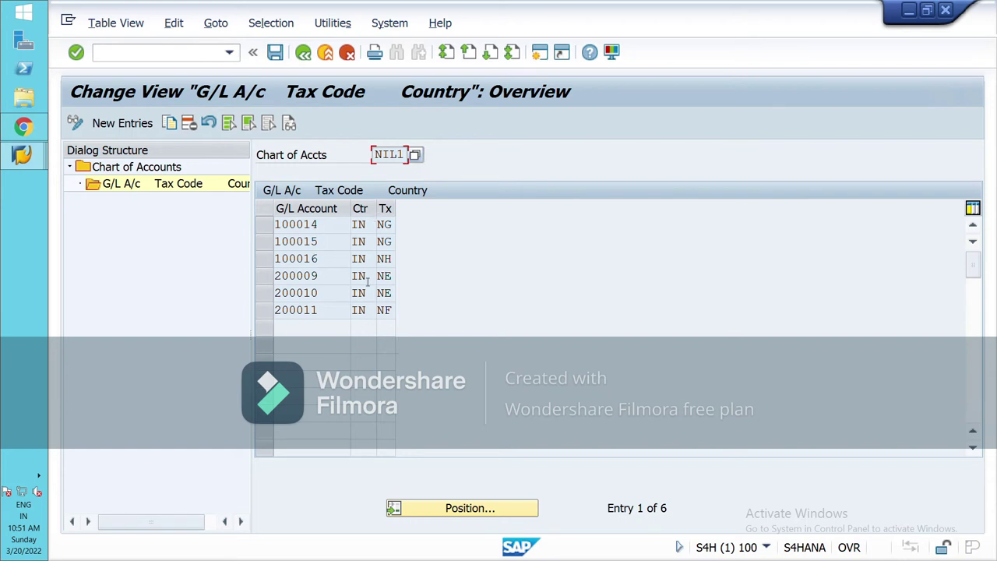
left_click(306, 58)
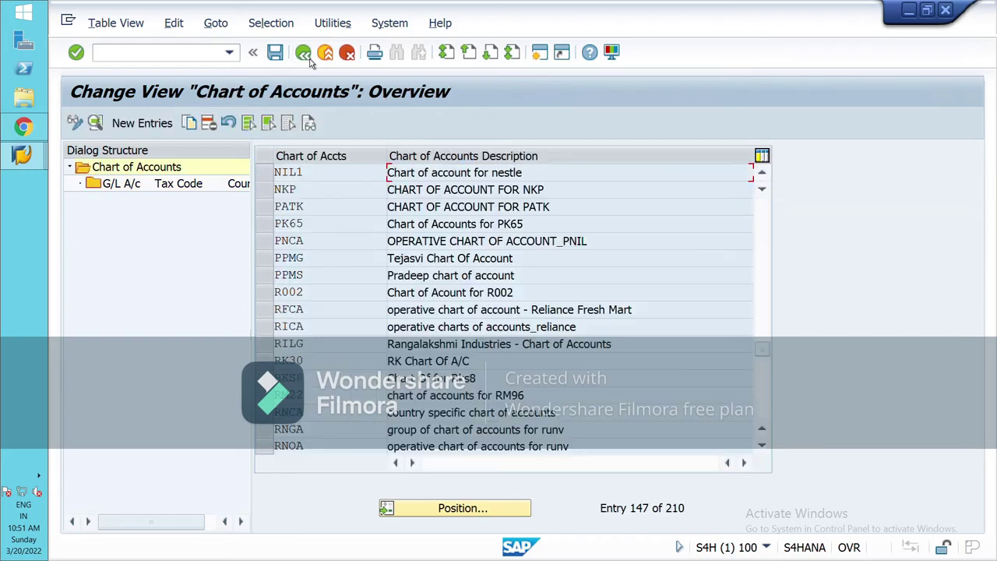
left_click(306, 58)
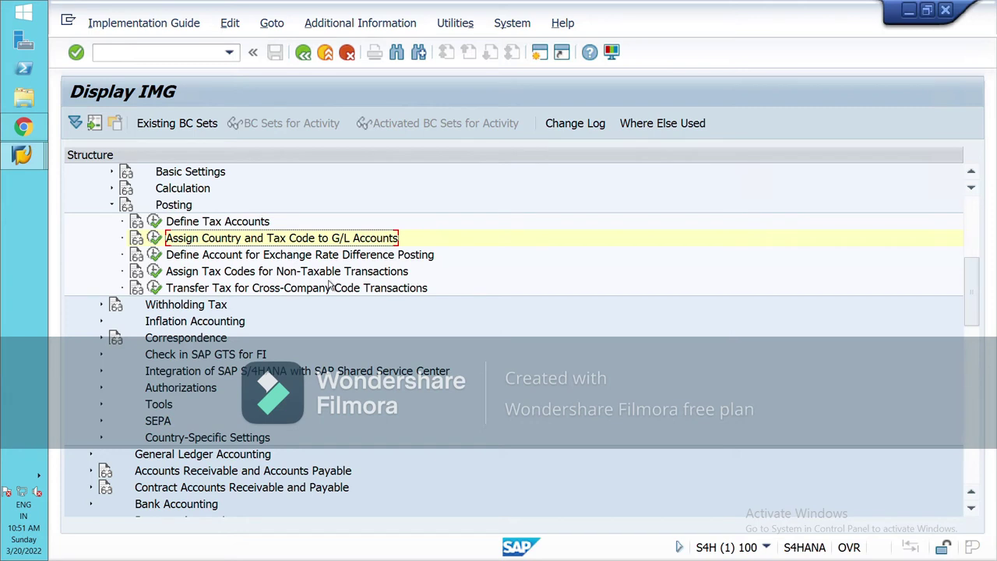
- Try to open Assign Tax Codes for Non-Taxable Transactions, decline displaying the locked data, and start transaction SM12 in a new session
double_click(250, 271)
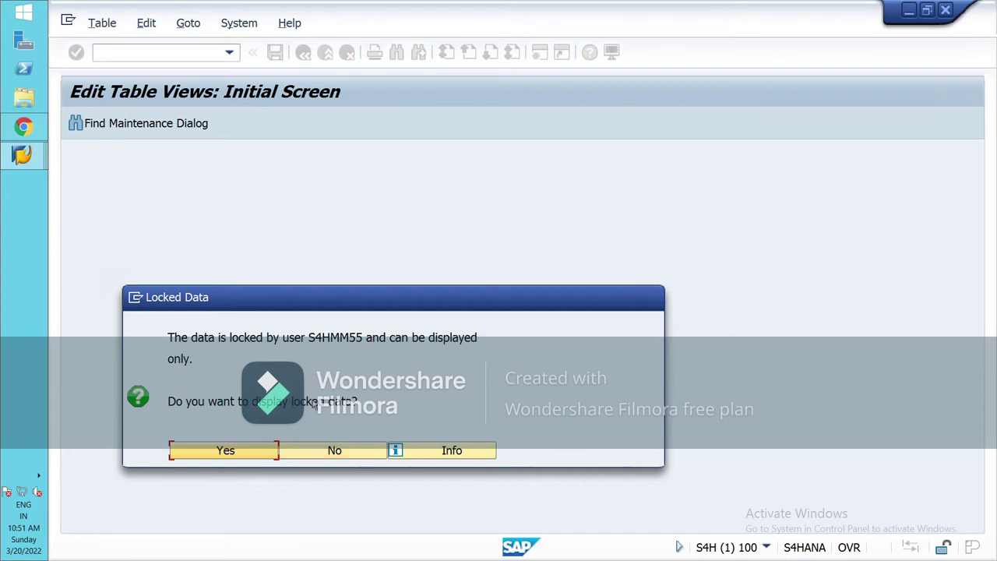
left_click(348, 455)
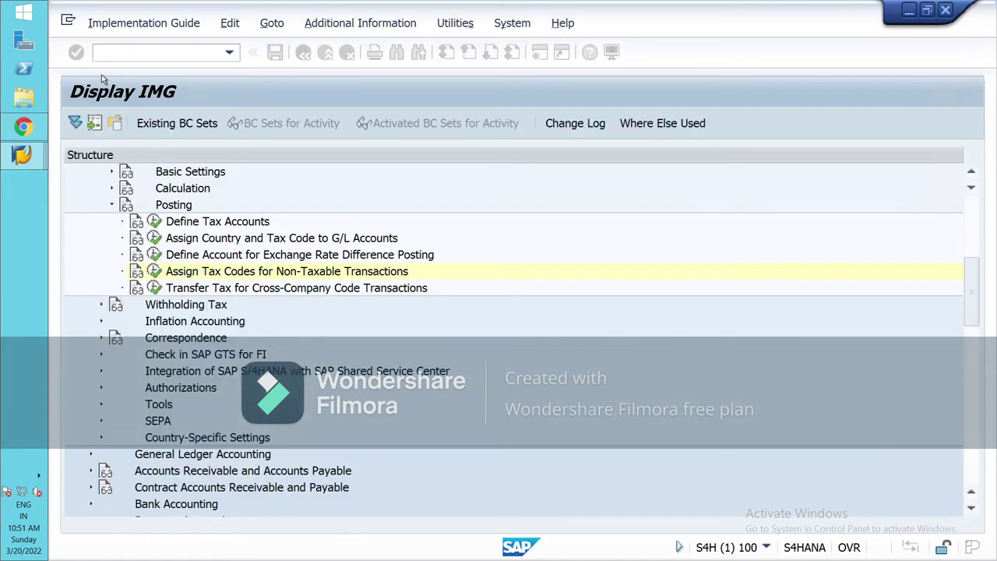
left_click(326, 53)
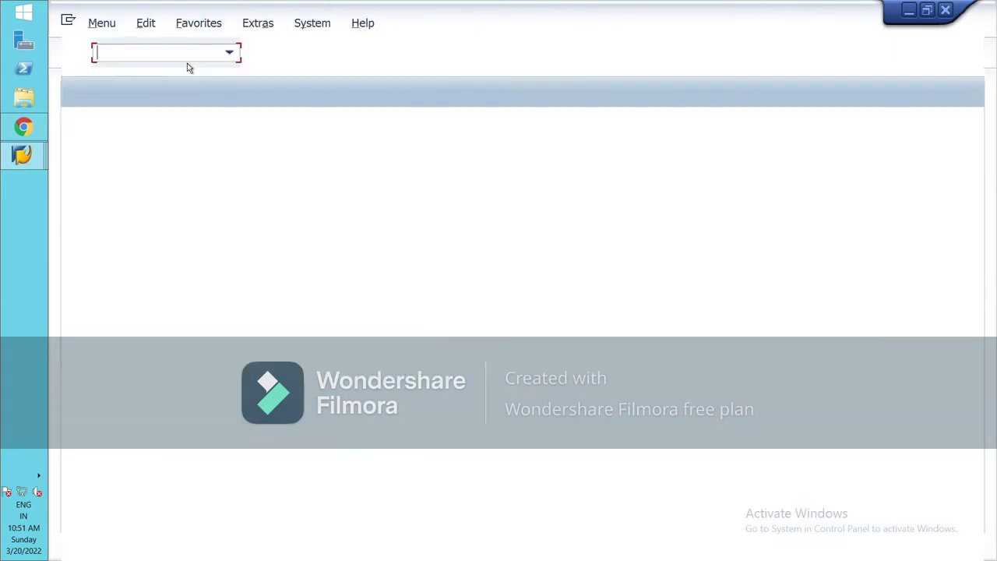
type("SM12")
key("Return")
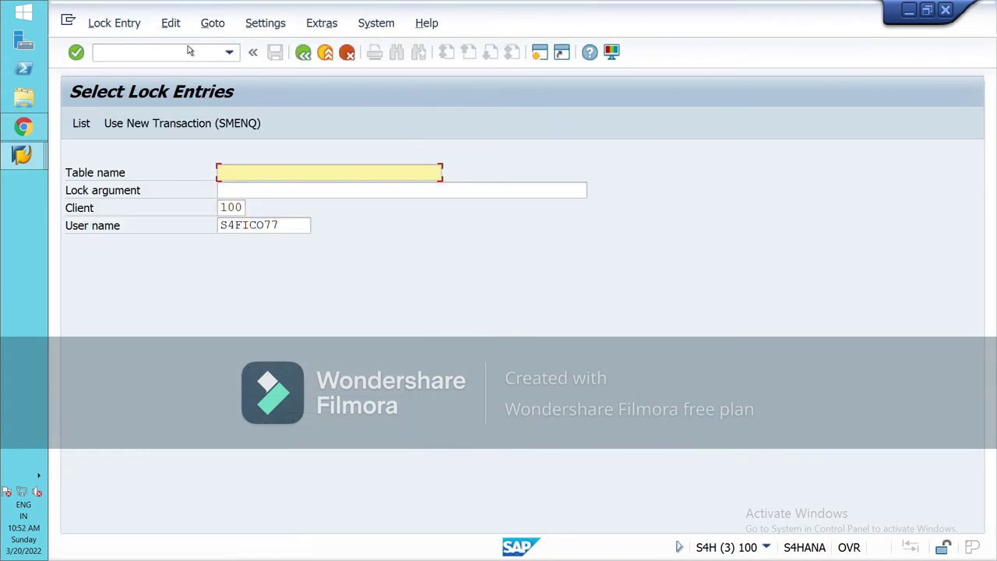
- Clear the user name filter and list the lock entries of all users in client 100
left_click(285, 226)
key("BackSpace")
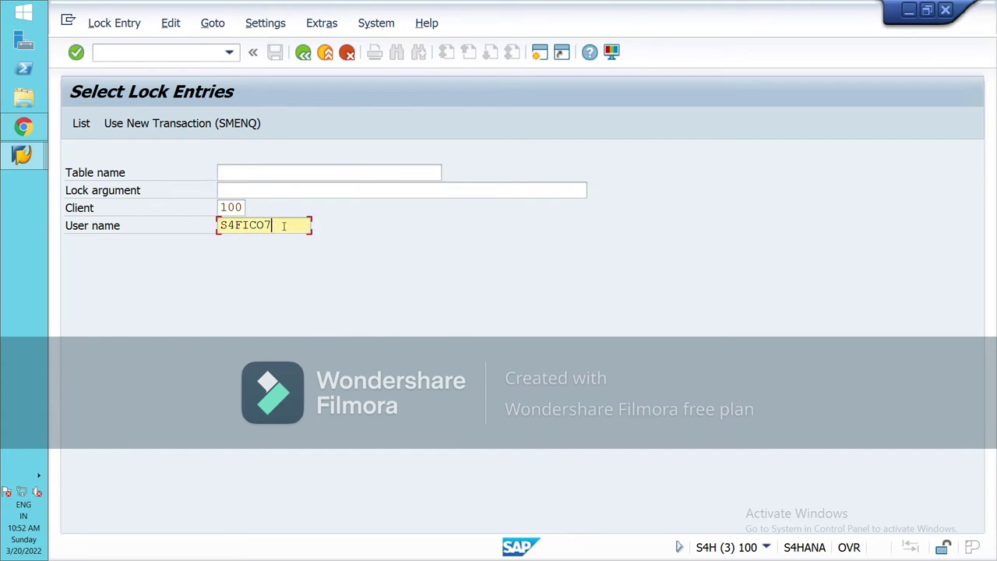
key("BackSpace")
key("BackSpace")
key("BackSpace")
key("BackSpace")
key("BackSpace")
key("BackSpace")
key("BackSpace")
left_click(87, 126)
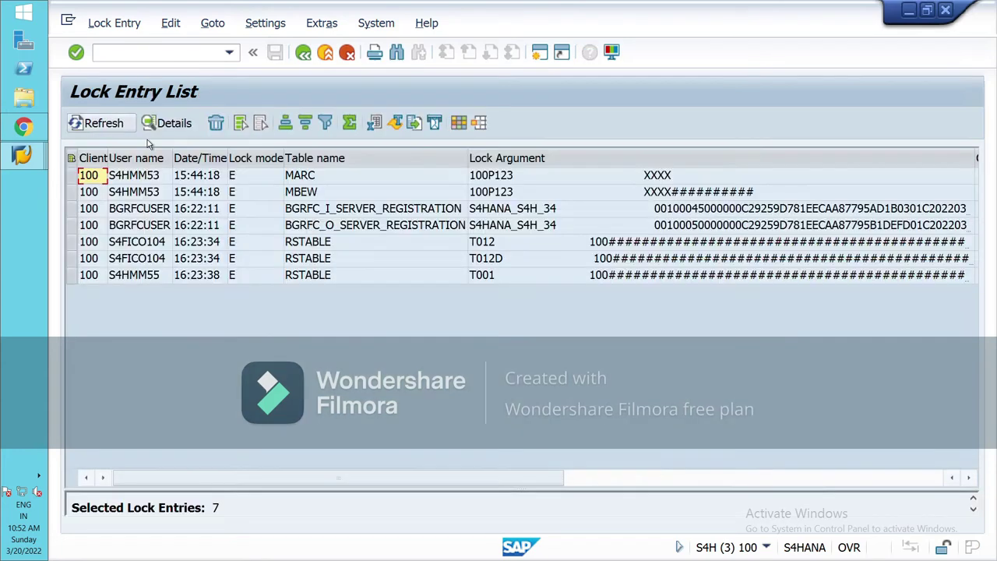
- Select all the listed lock entries and delete them
key("ctrl+a")
left_click(216, 124)
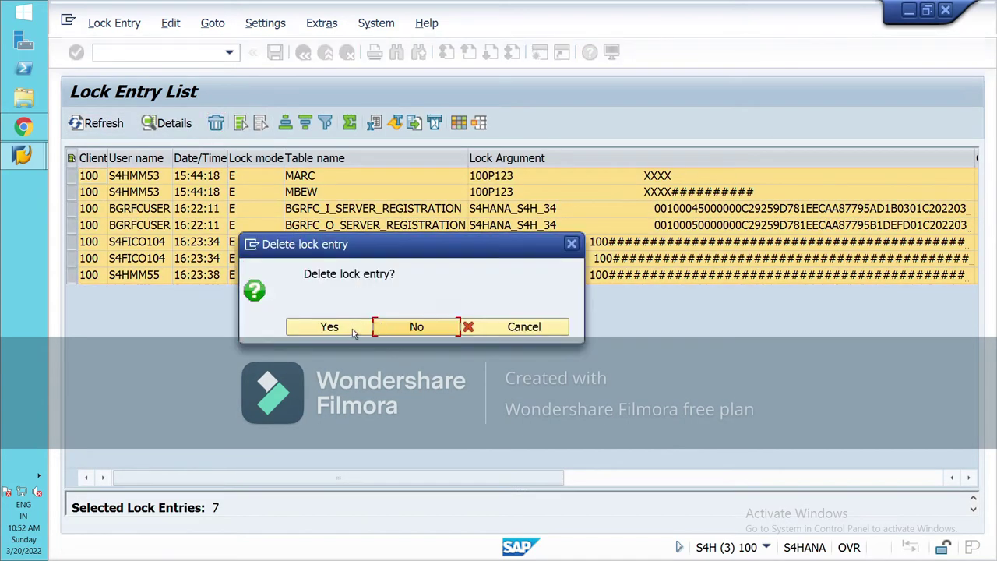
left_click(351, 329)
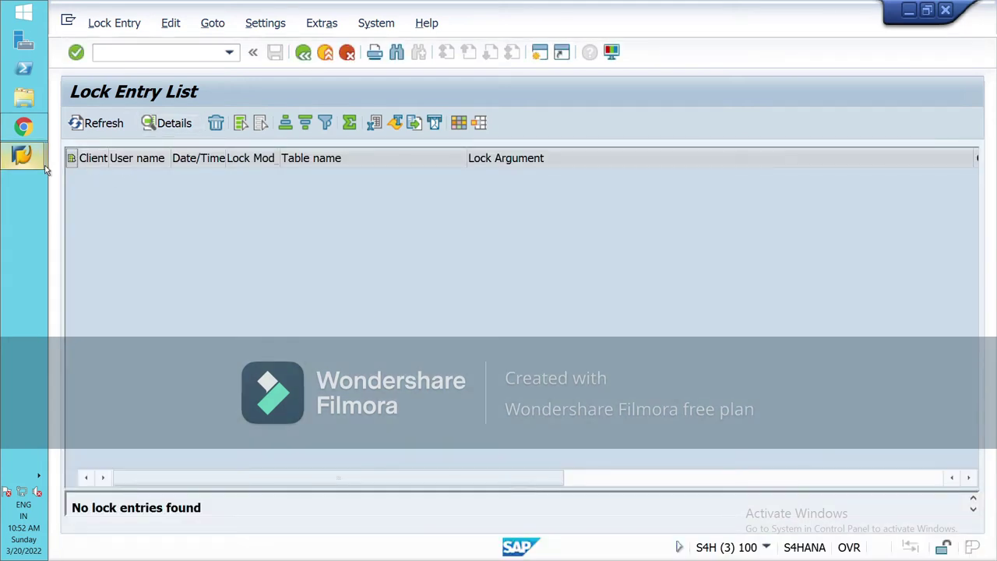
- Switch to the IMG session, open Assign Tax Codes for Non-Taxable Transactions, and position the list at company code NIL1
mouse_move(22, 155)
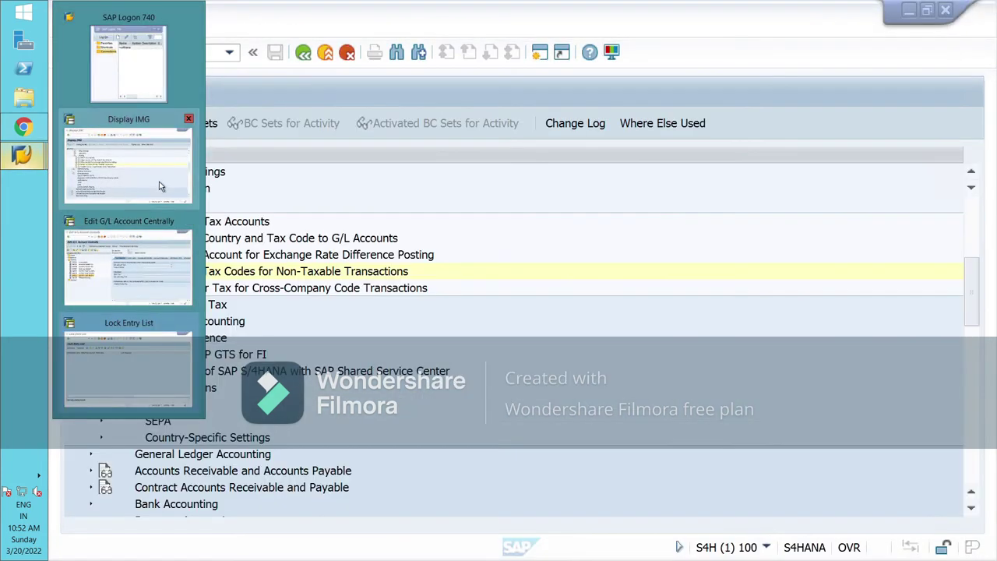
left_click(159, 182)
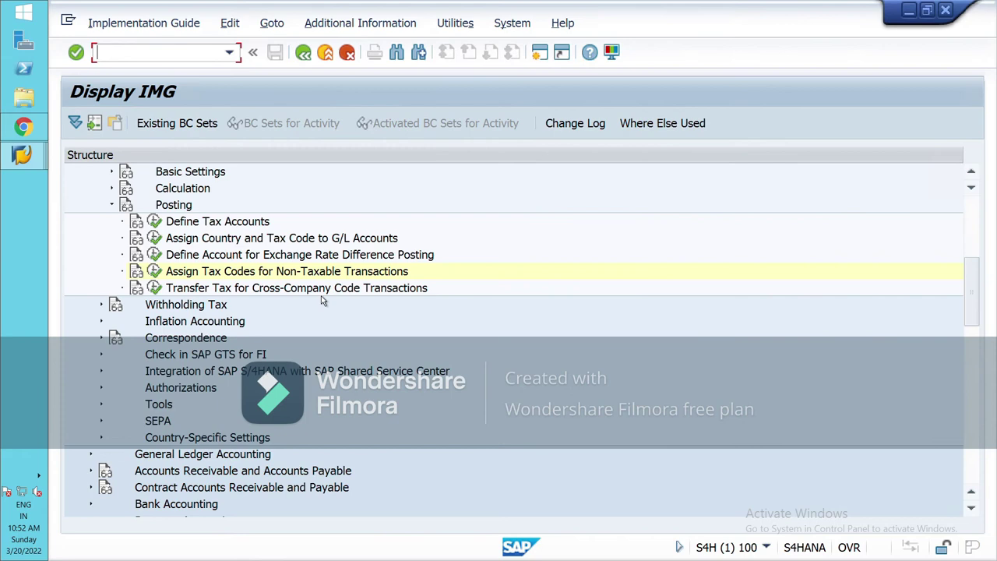
left_click(152, 273)
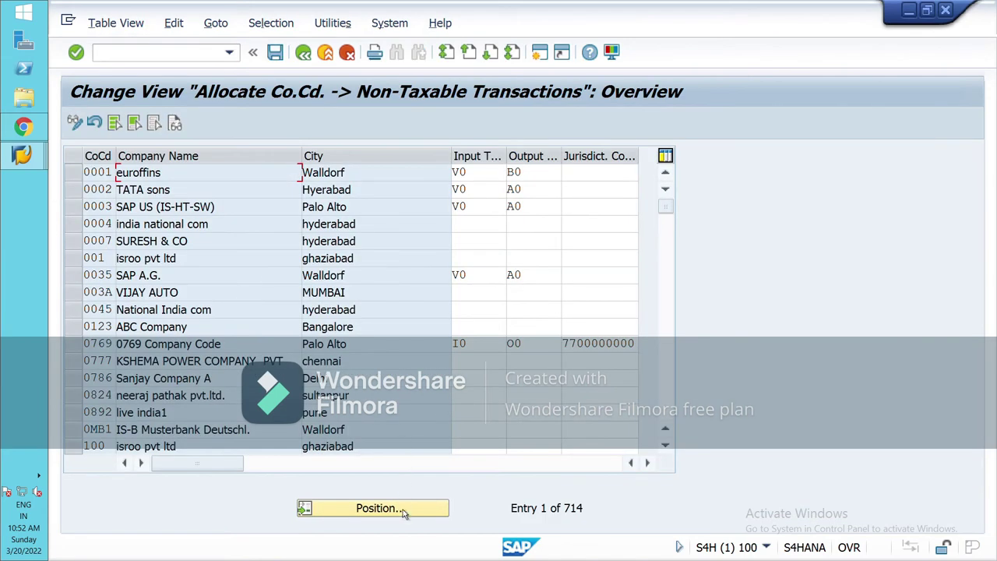
left_click(403, 511)
type("n")
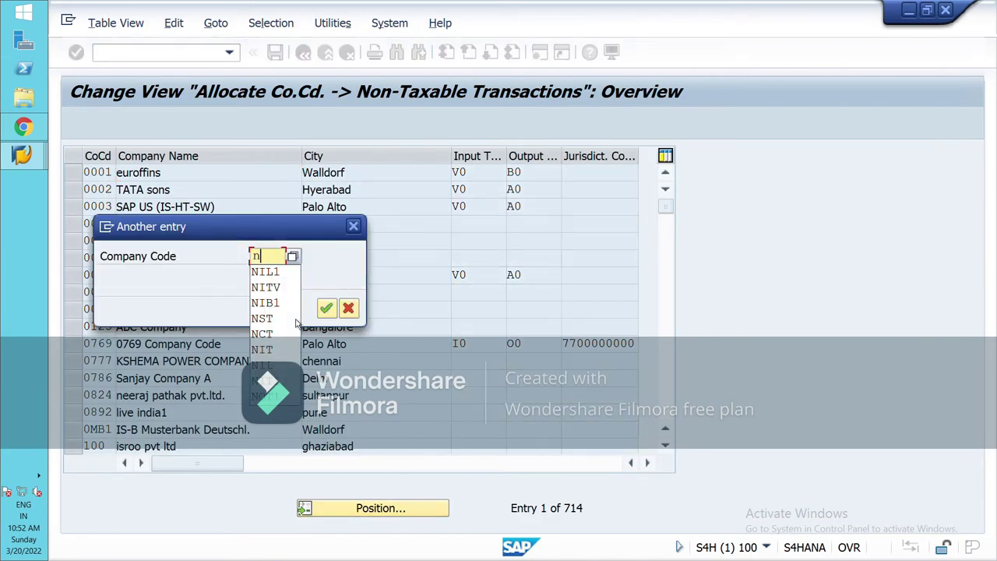
type("i")
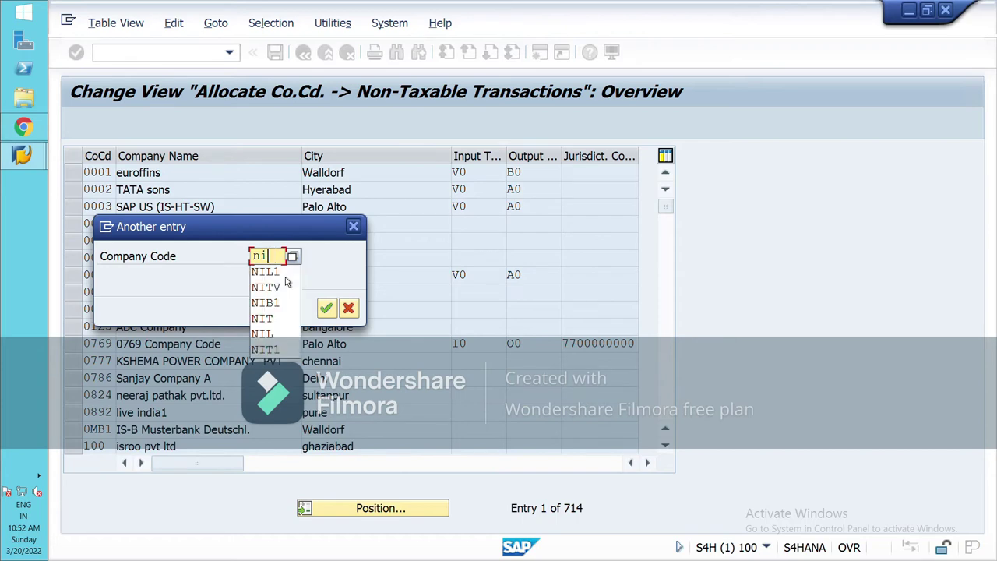
key("Down")
key("Return")
key("Return")
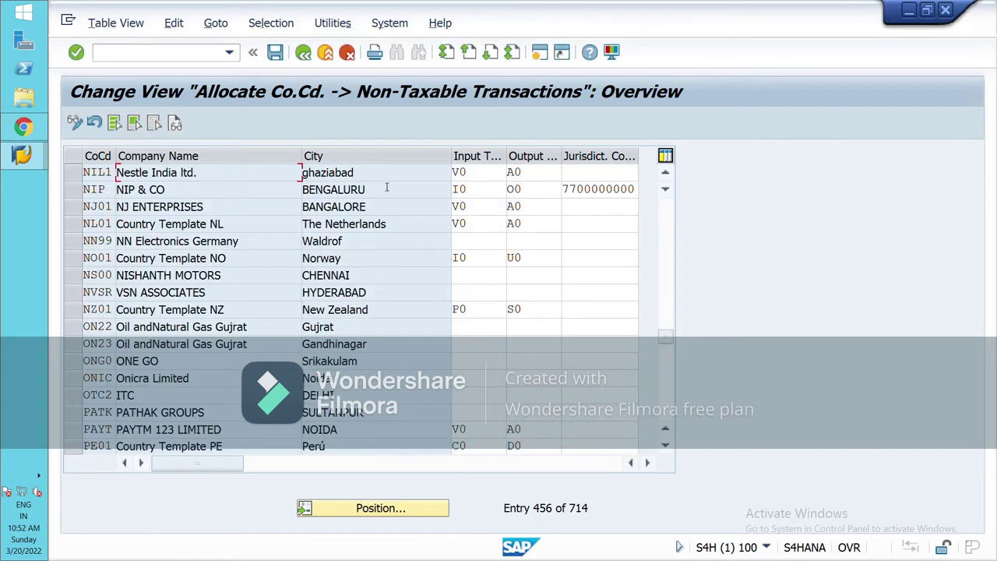
- Check the input and output tax codes of company code NIL1 for non-taxable transactions, then return to the IMG
left_click(478, 174)
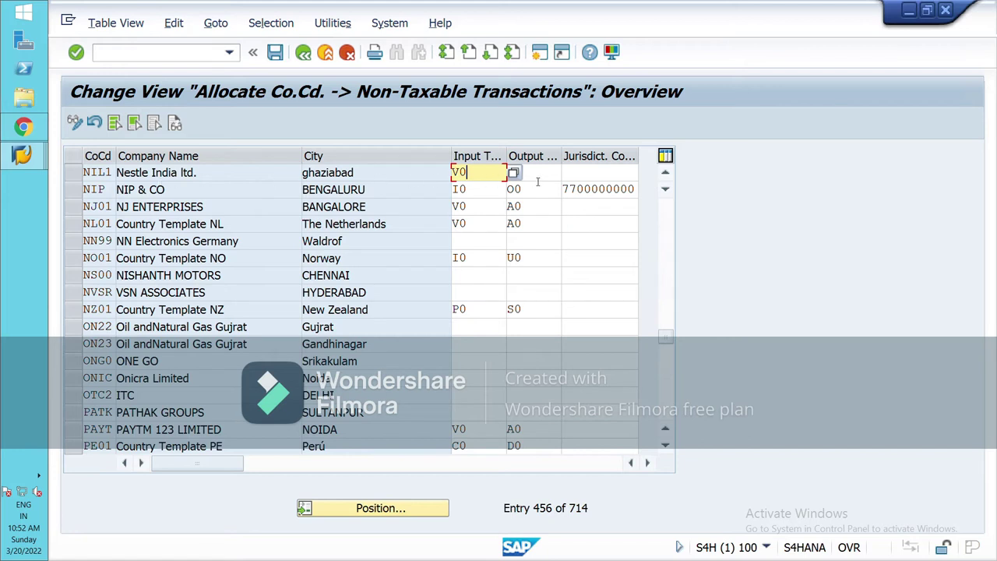
key("Tab")
type("A0")
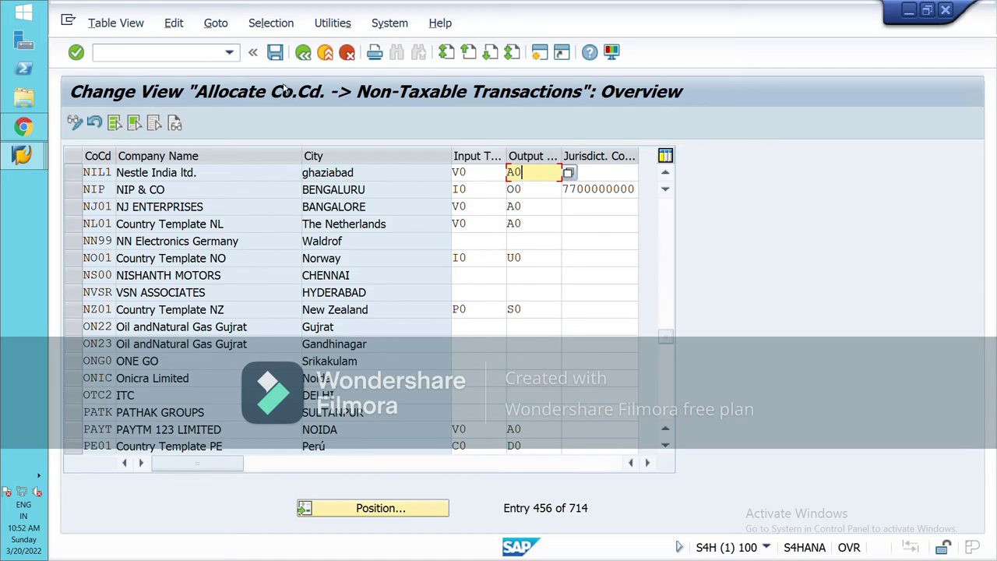
left_click(304, 54)
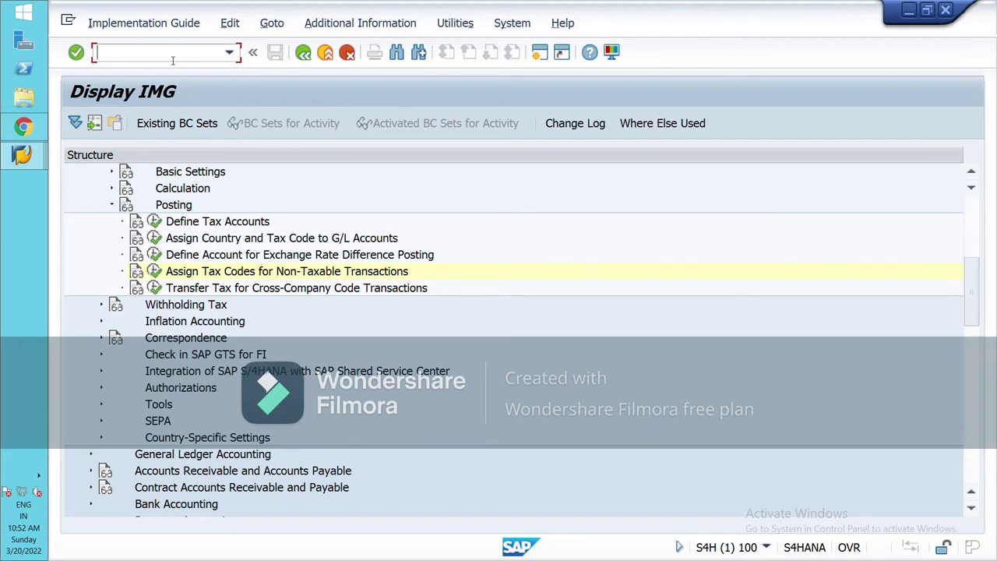
- Return to SAP Easy Access and open customer invoice entry under Accounting, Financial Accounting, Accounts Receivable, Document Entry
type("/n")
key("Return")
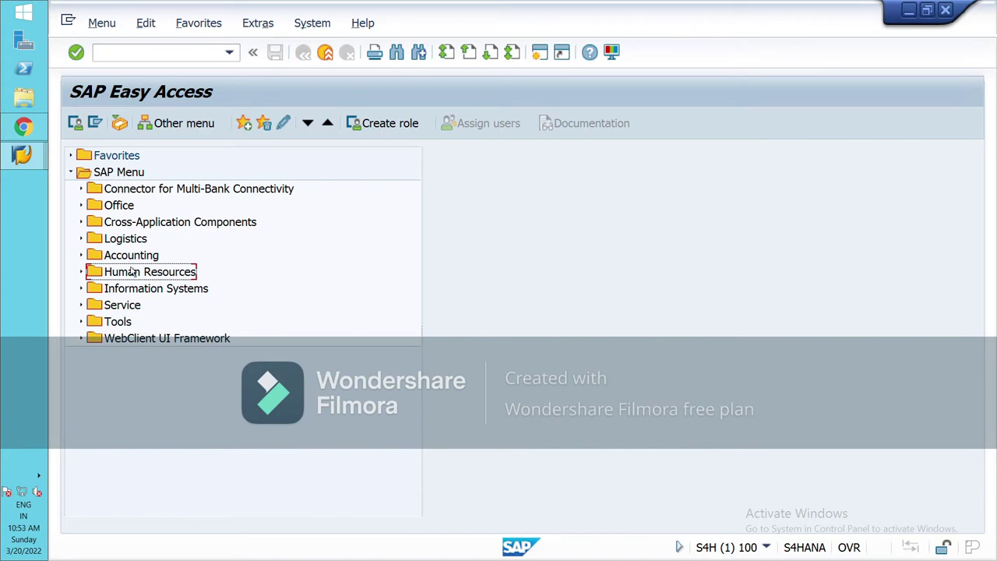
left_click(82, 255)
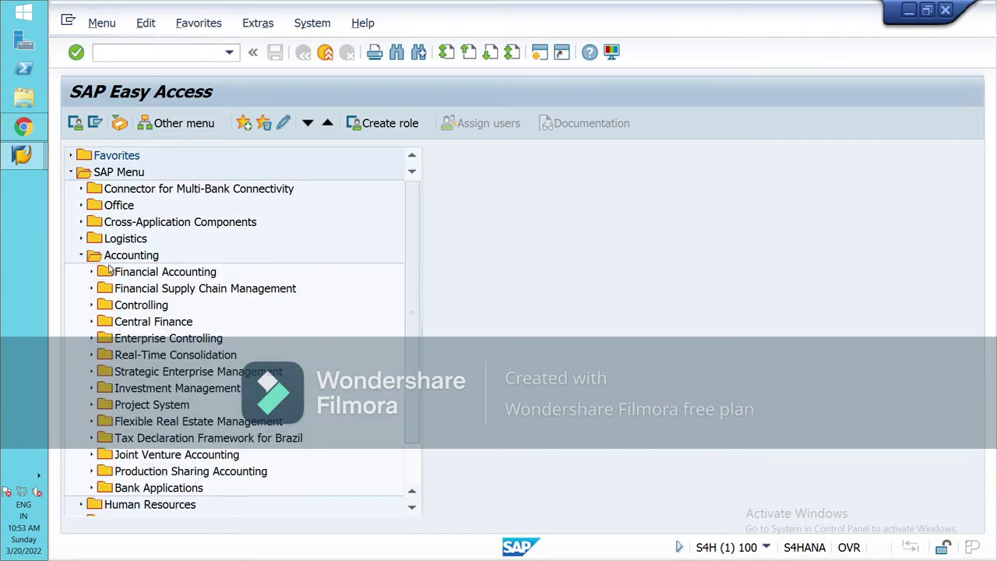
left_click(92, 272)
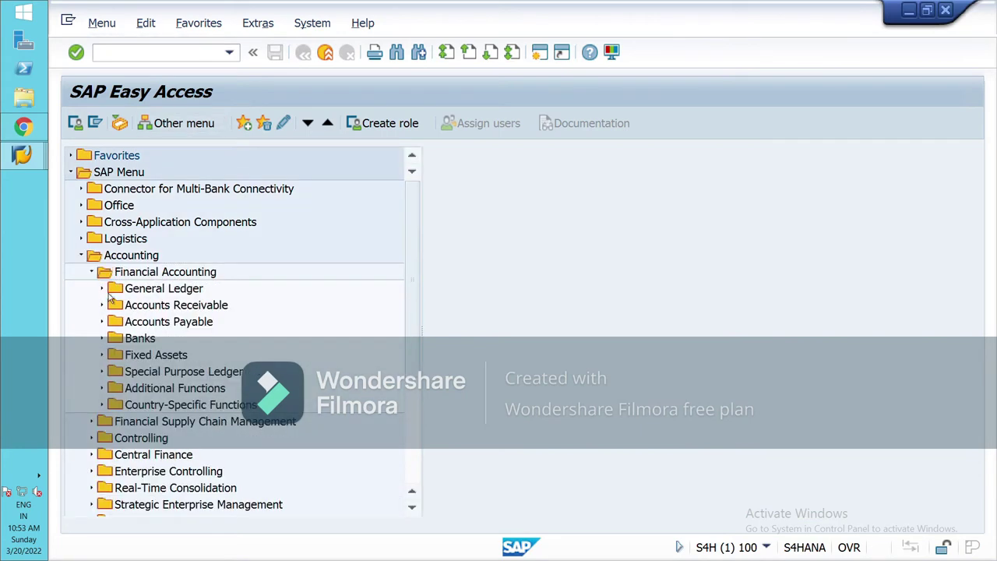
left_click(102, 304)
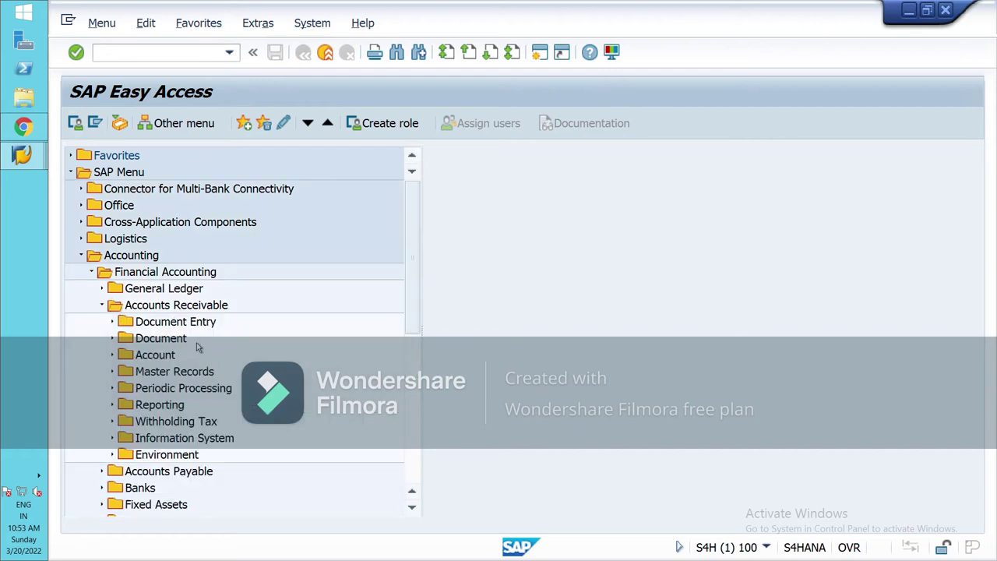
double_click(187, 289)
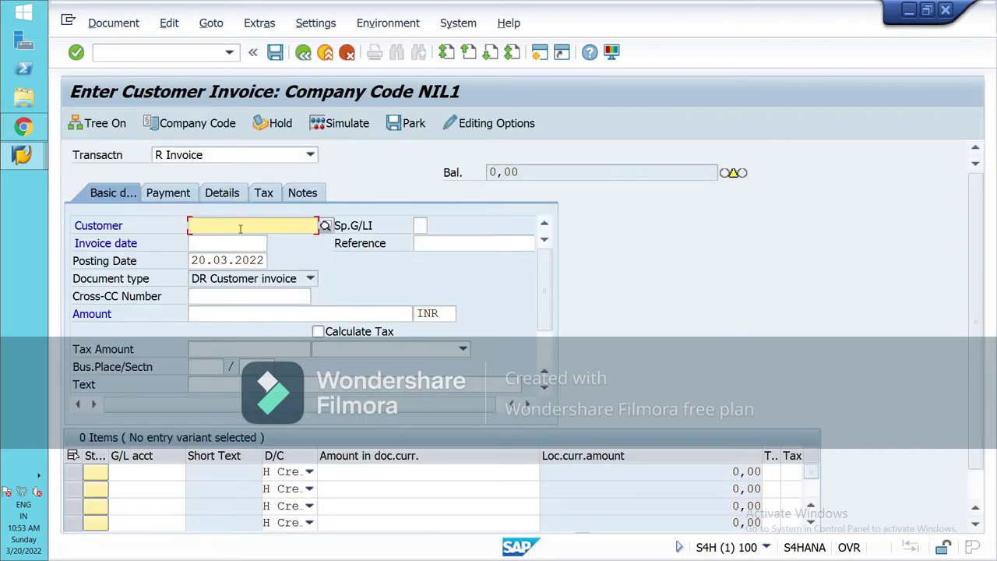
- Search the customers of company code NIL1 and pick VODAFONE IDEA LIMTED as the invoice customer
left_click(325, 226)
mouse_move(994, 552)
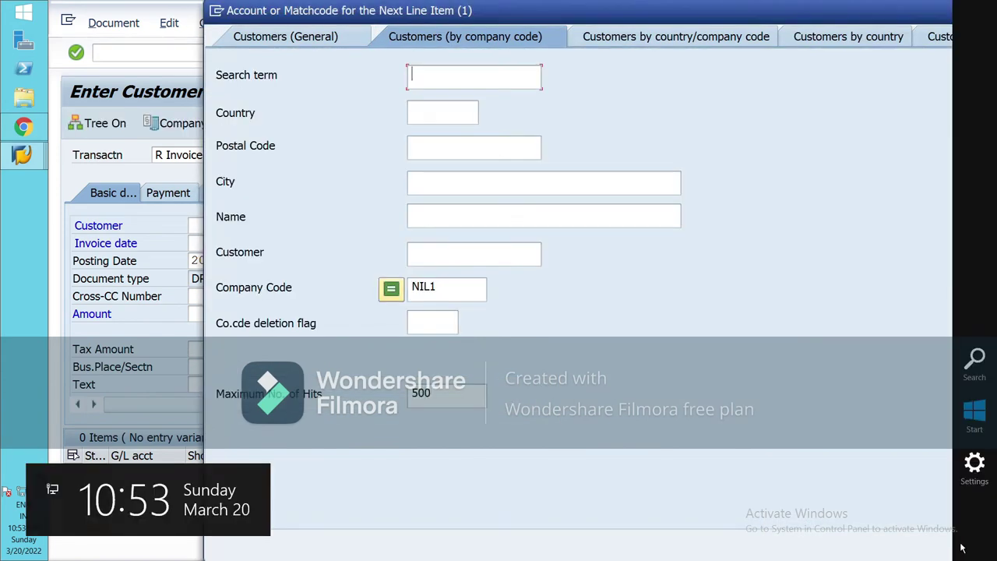
key("Return")
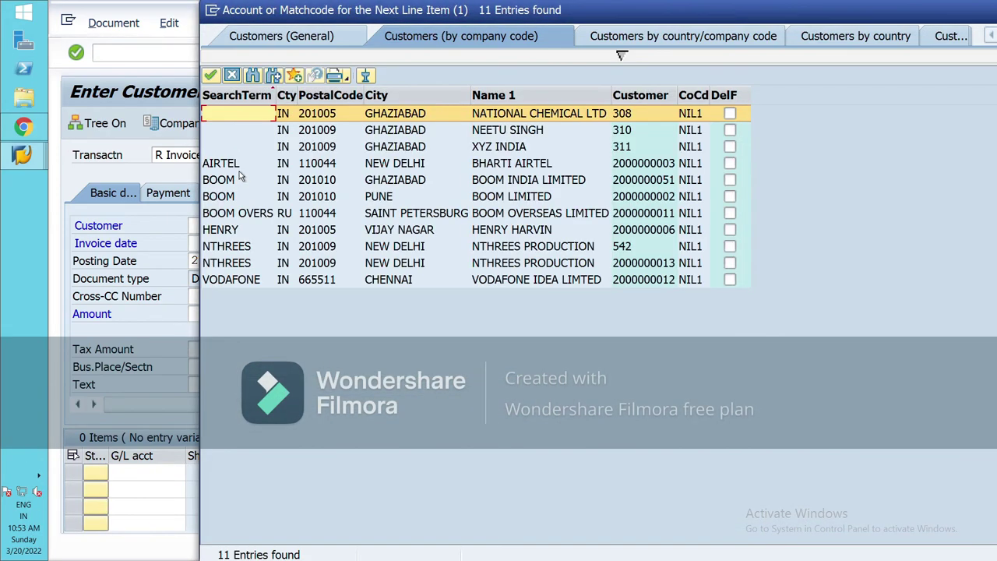
left_click(239, 282)
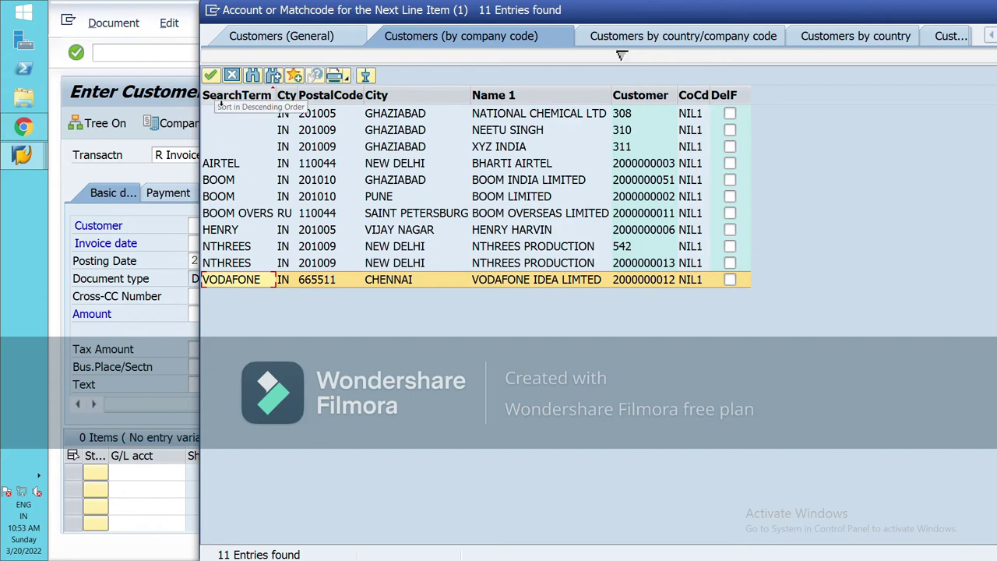
left_click(210, 74)
- Set the invoice date to 20.03.2022 and enable Calculate Tax
left_click(222, 242)
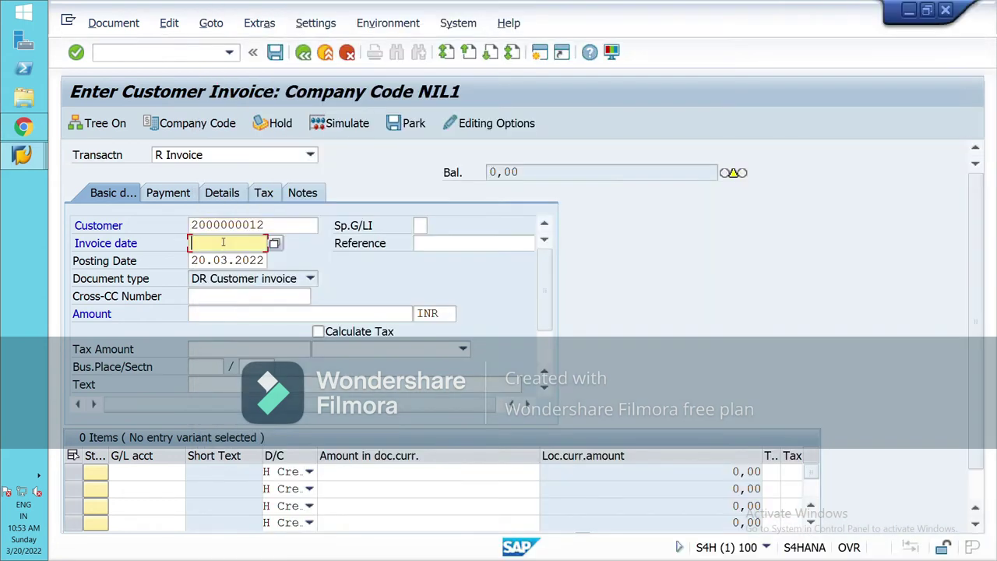
type("20.03.2022")
left_click(327, 335)
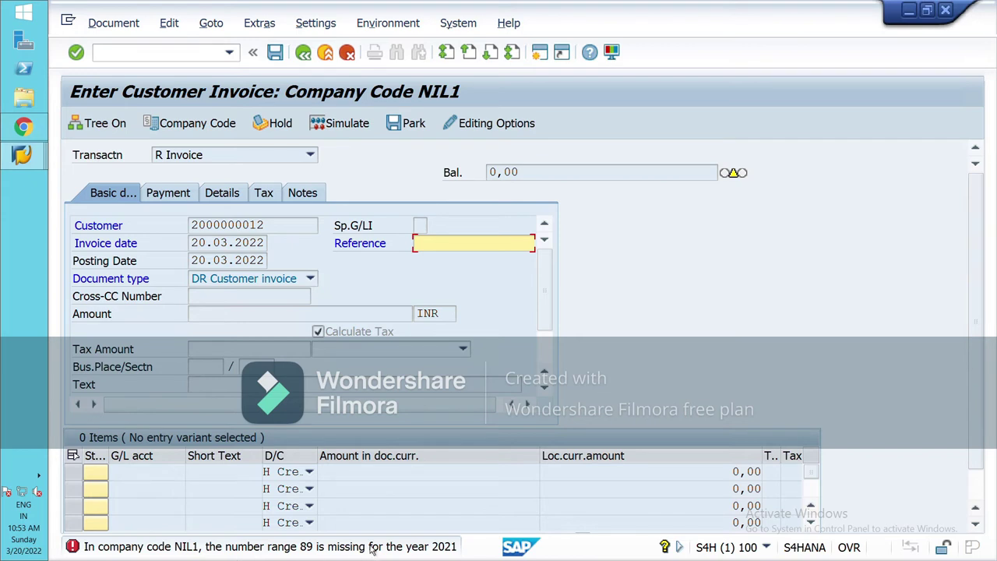
- Discard the current entry and restart the customer invoice with BOOM LIMITED as customer and 20.03.2022 as invoice date
left_click(347, 51)
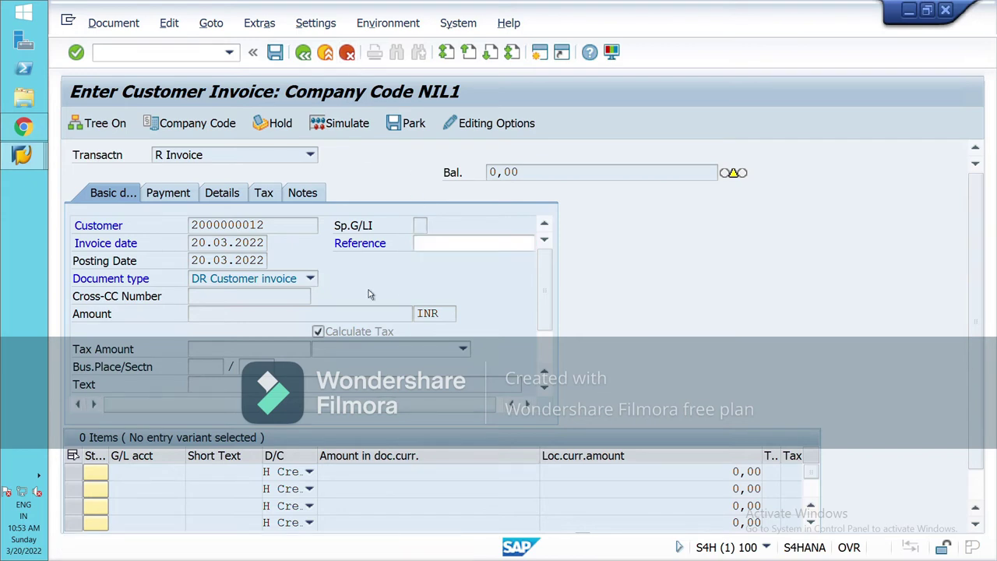
left_click(328, 361)
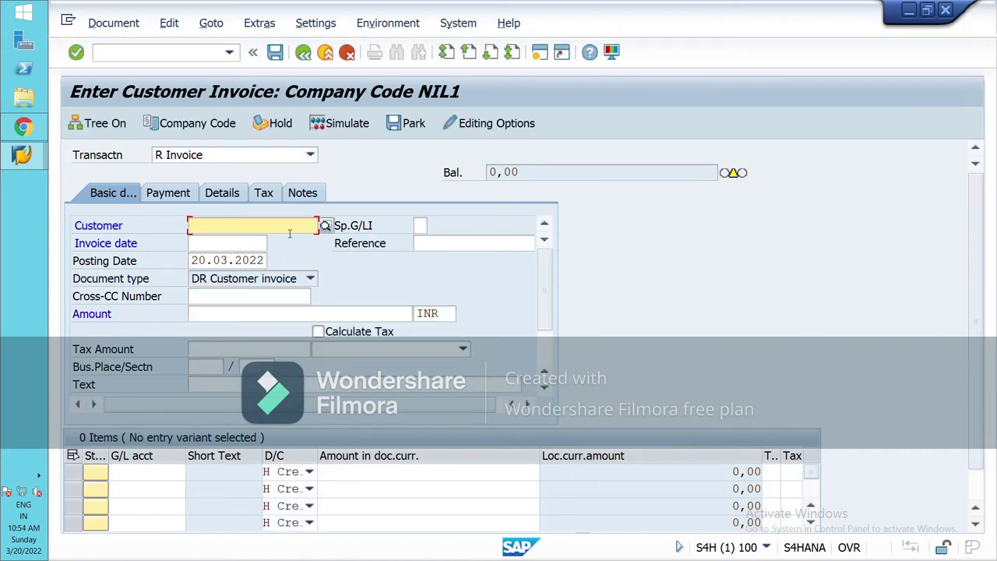
left_click(325, 226)
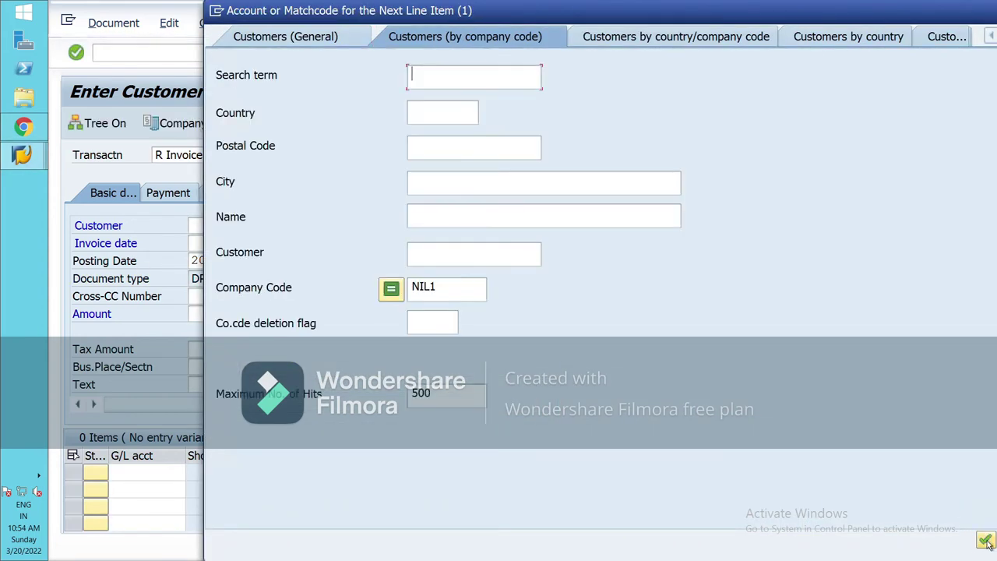
key("Return")
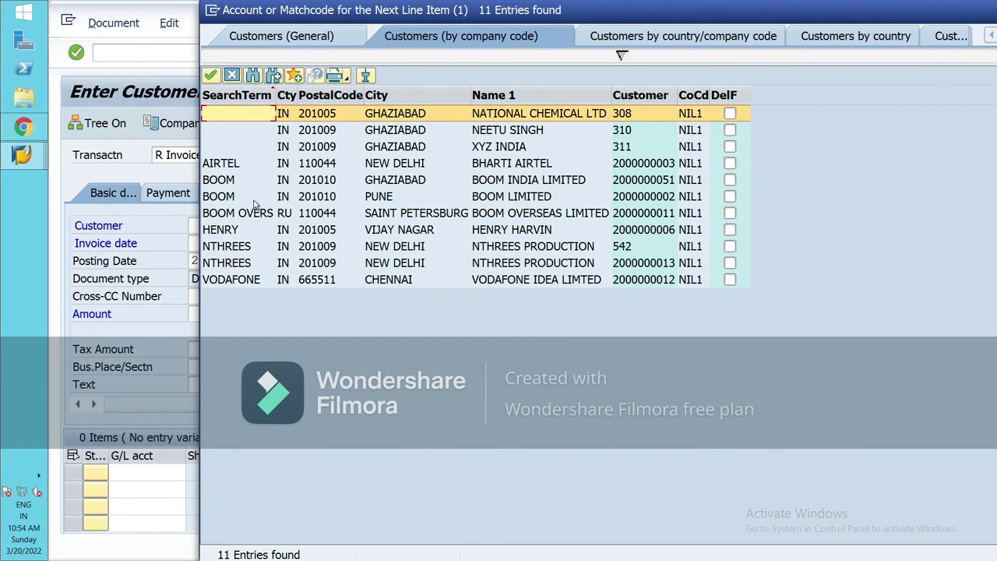
left_click(251, 199)
left_click(210, 75)
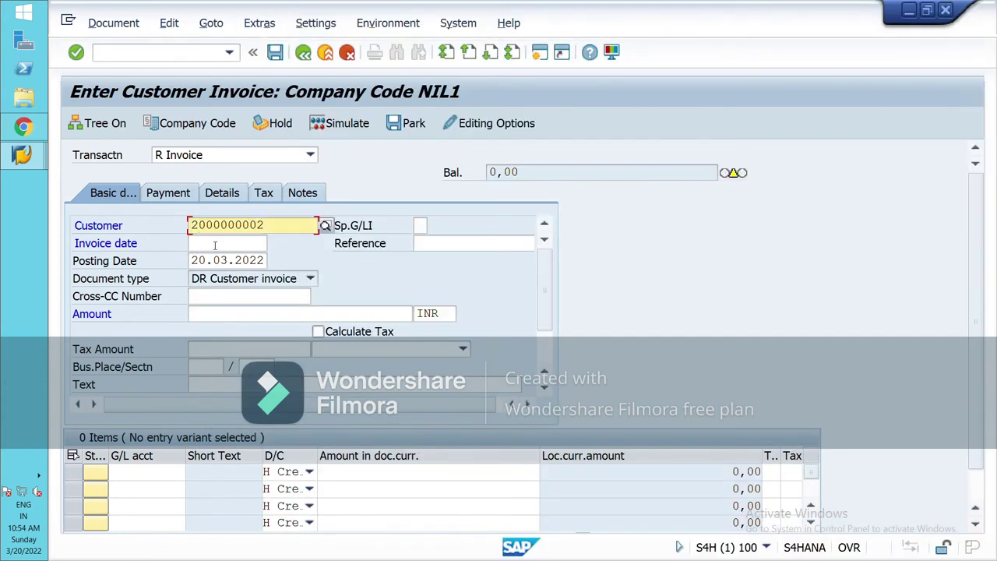
left_click(214, 245)
type("20.03")
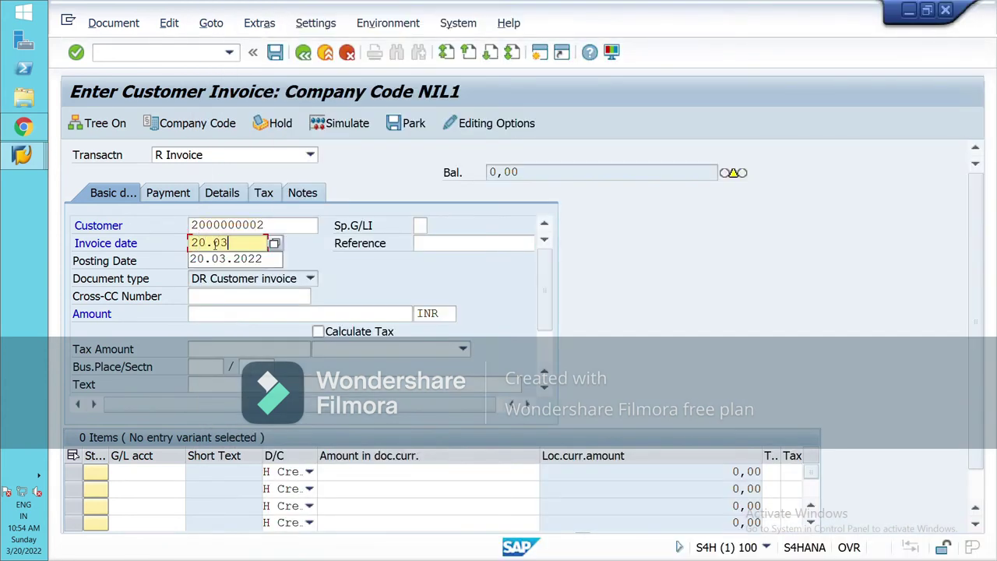
type(".2022")
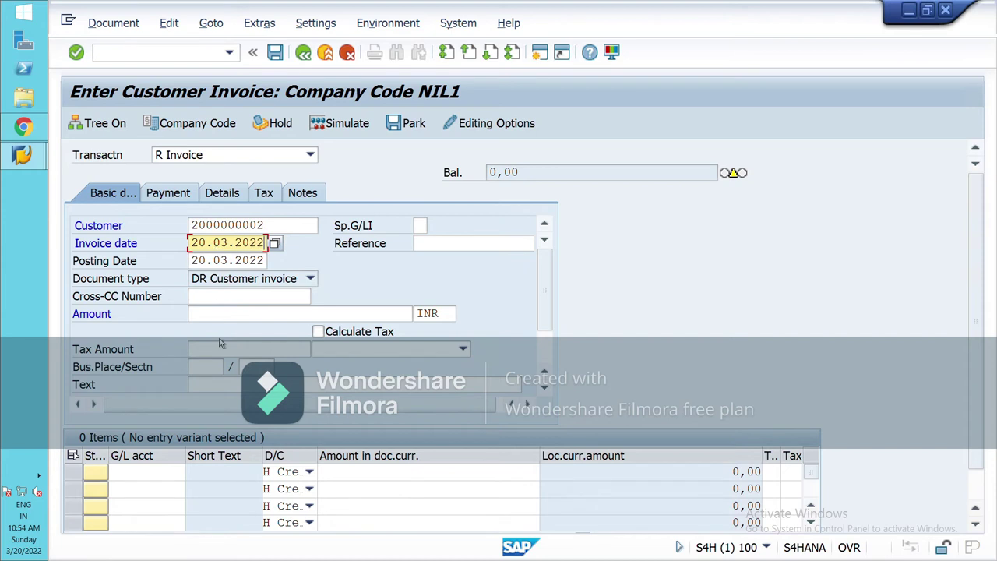
- Assign the sales account from chart of accounts NIL1 to the first invoice line item and enable Calculate Tax
left_click(167, 473)
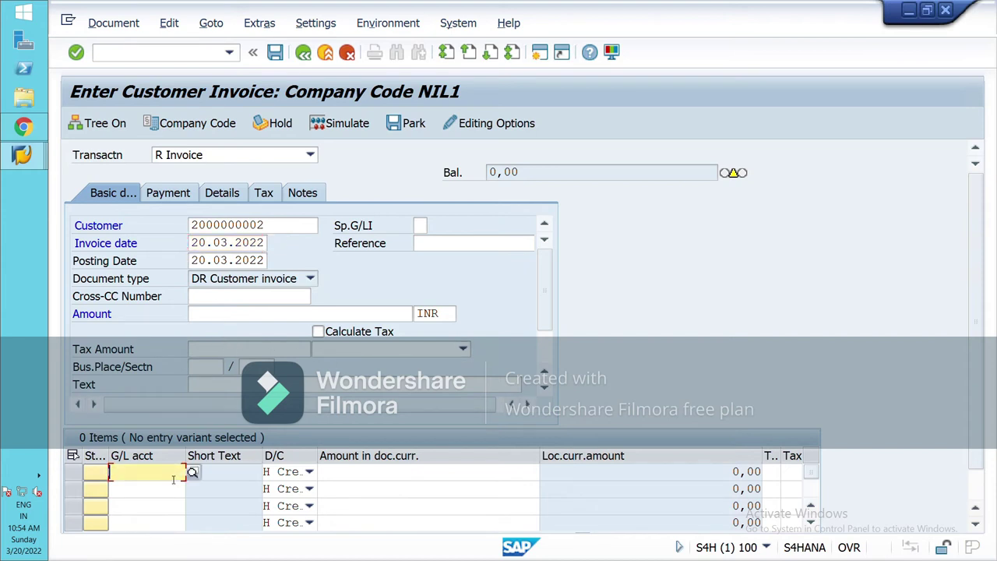
key("F4")
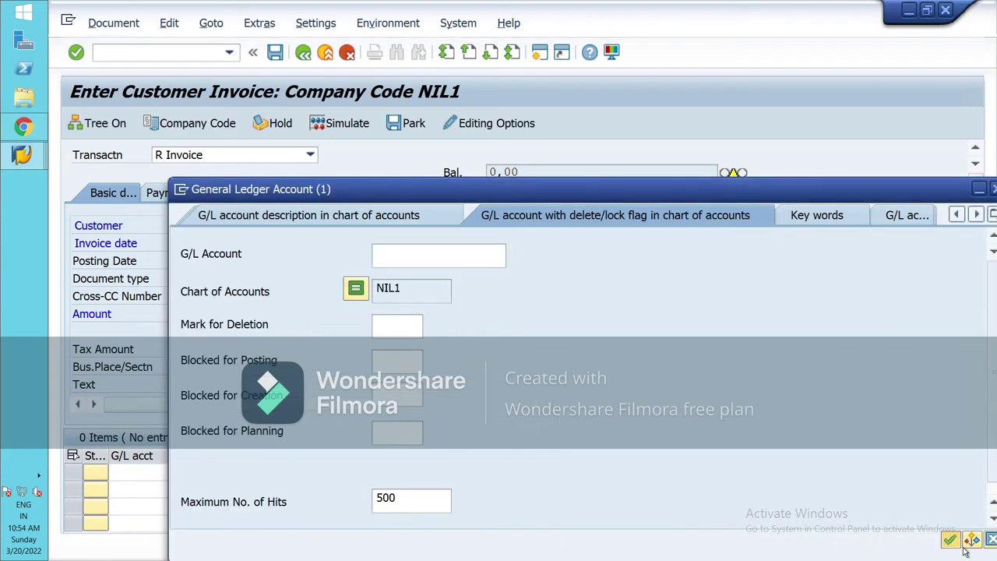
left_click(951, 540)
scroll(225, 464, "down", 4)
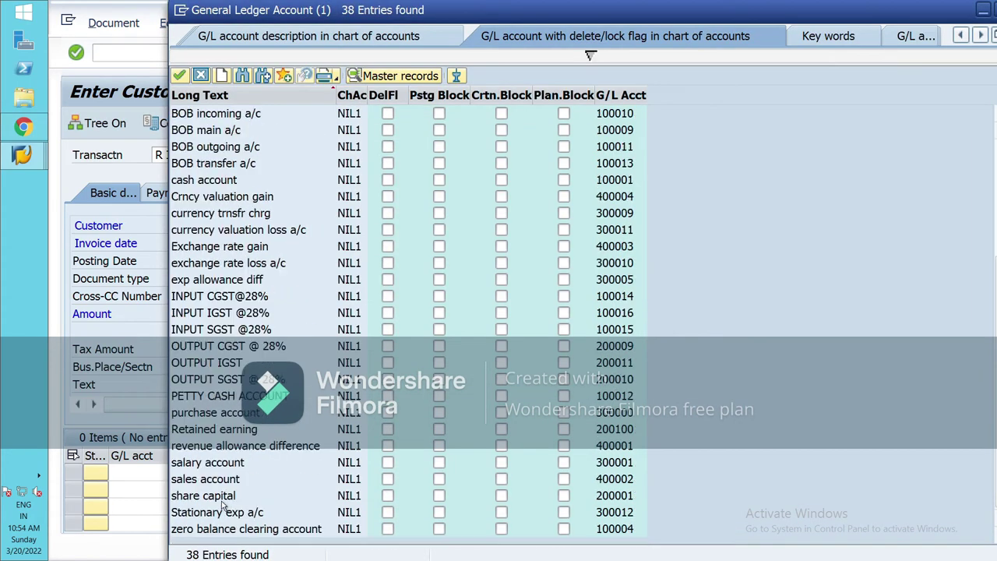
left_click(226, 479)
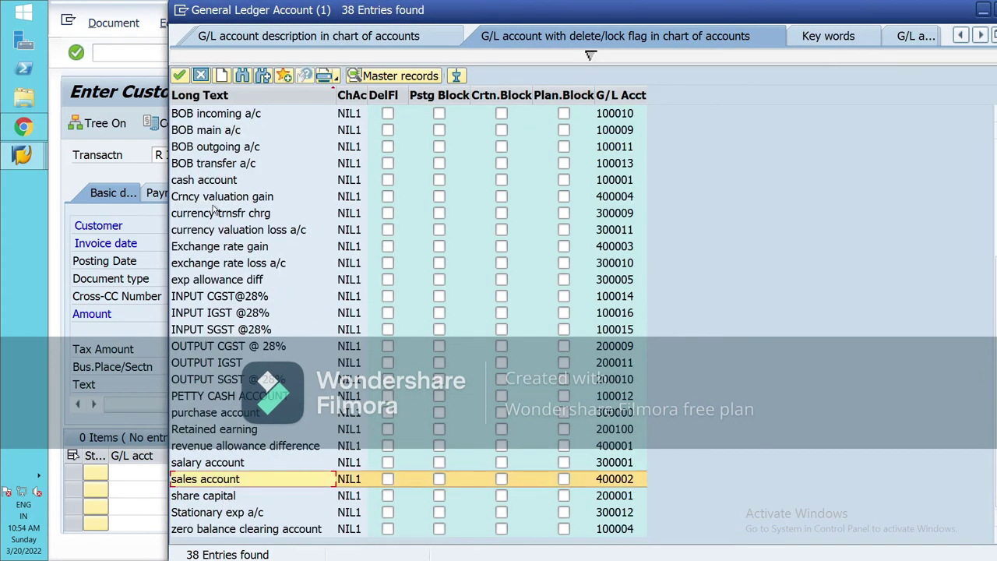
left_click(179, 76)
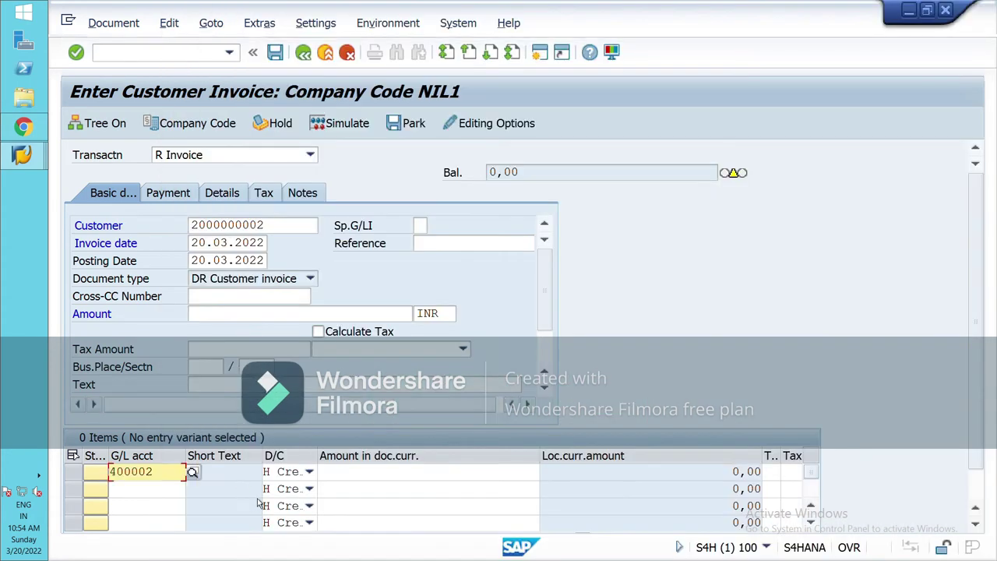
left_click(318, 332)
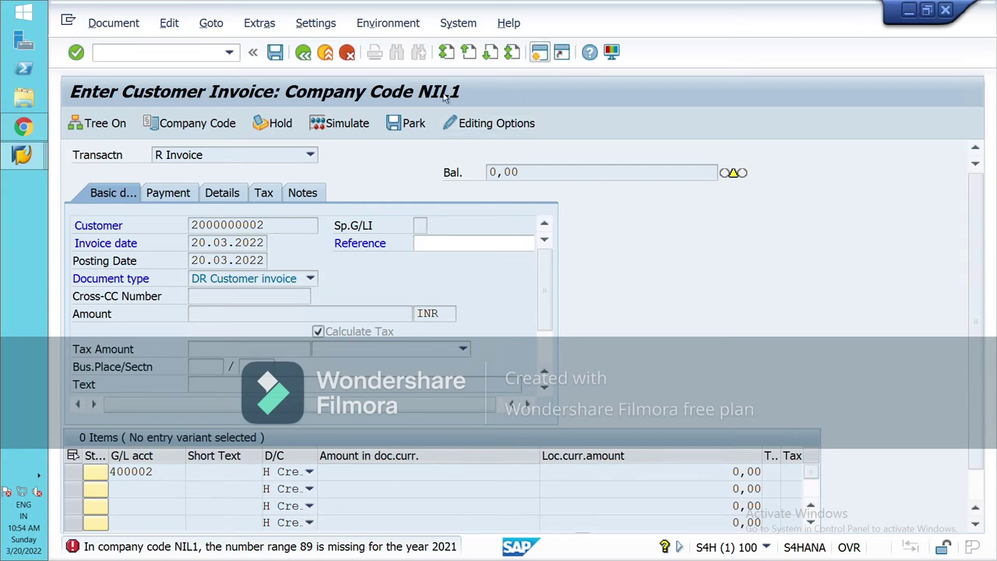
- Start transaction SPRO in a new session, display the SAP Reference IMG and expand Financial Accounting
key("F3")
type("sp")
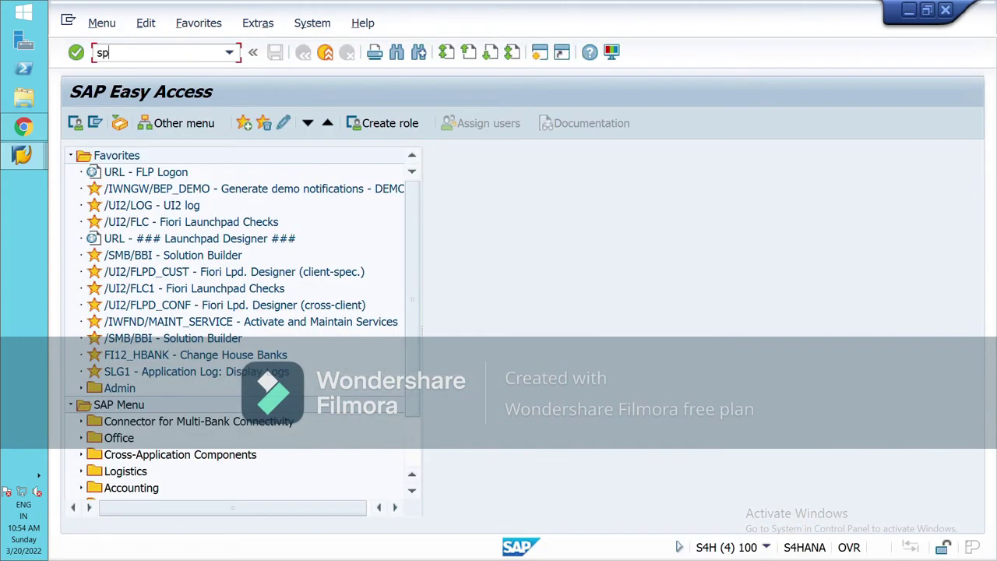
type("ro")
key("Return")
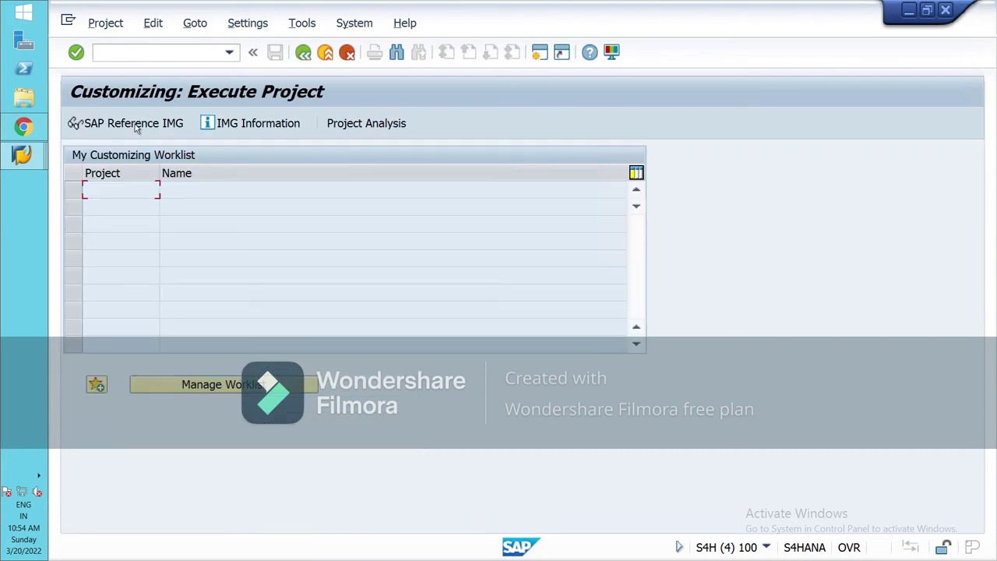
left_click(134, 123)
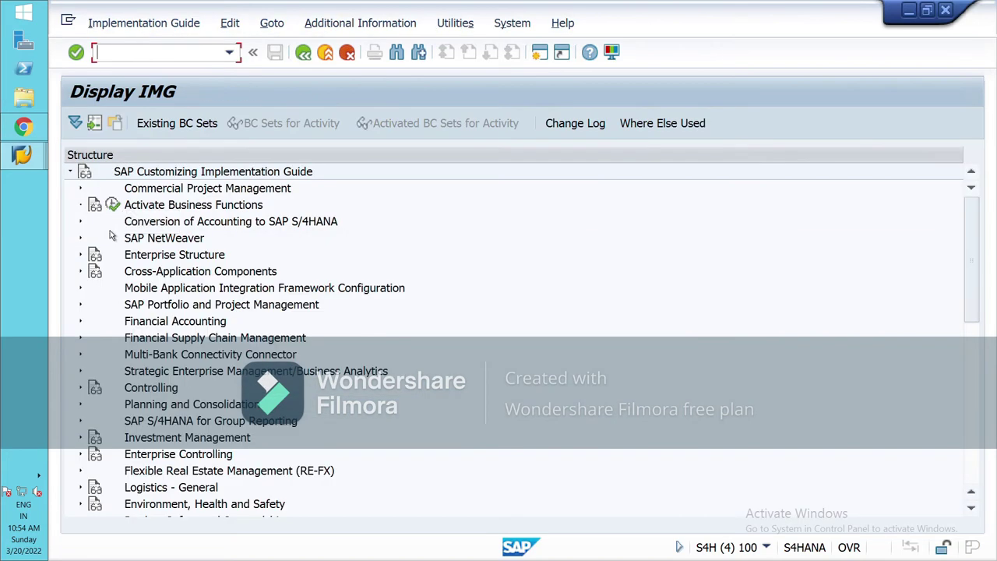
left_click(81, 323)
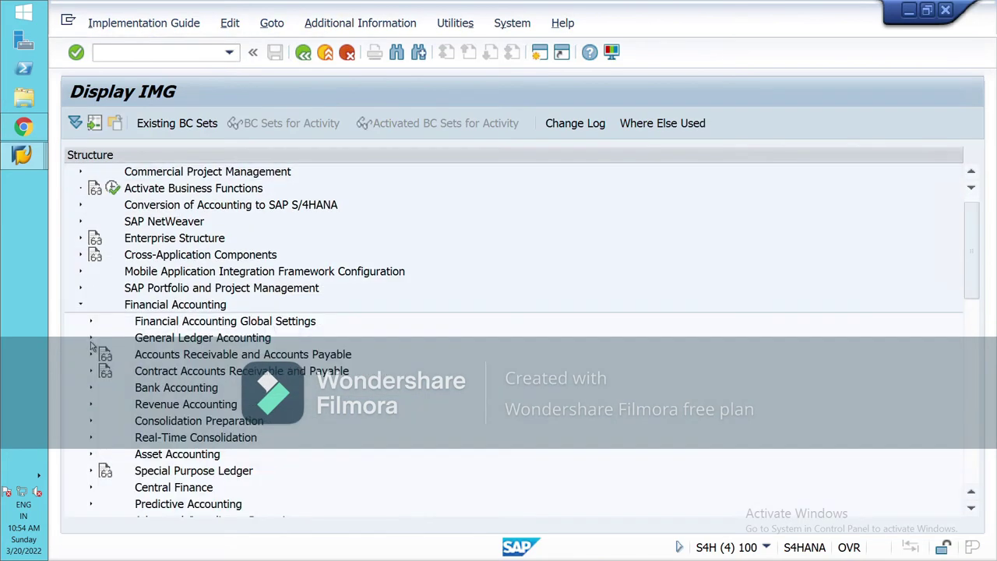
- Look through the Document Types and Document Number Ranges activities under Financial Accounting Global Settings, Document, and collapse the branch
left_click(92, 340)
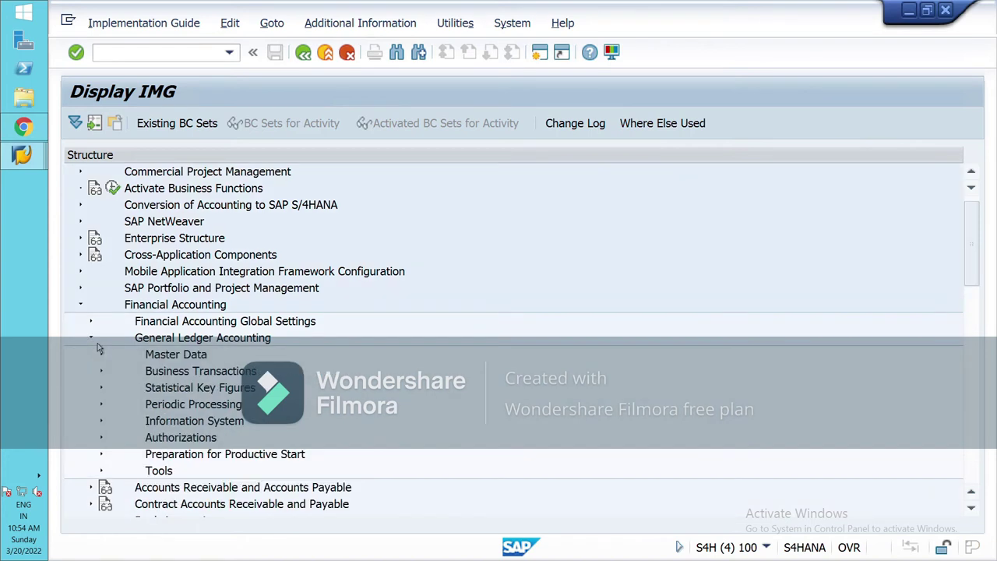
left_click(91, 338)
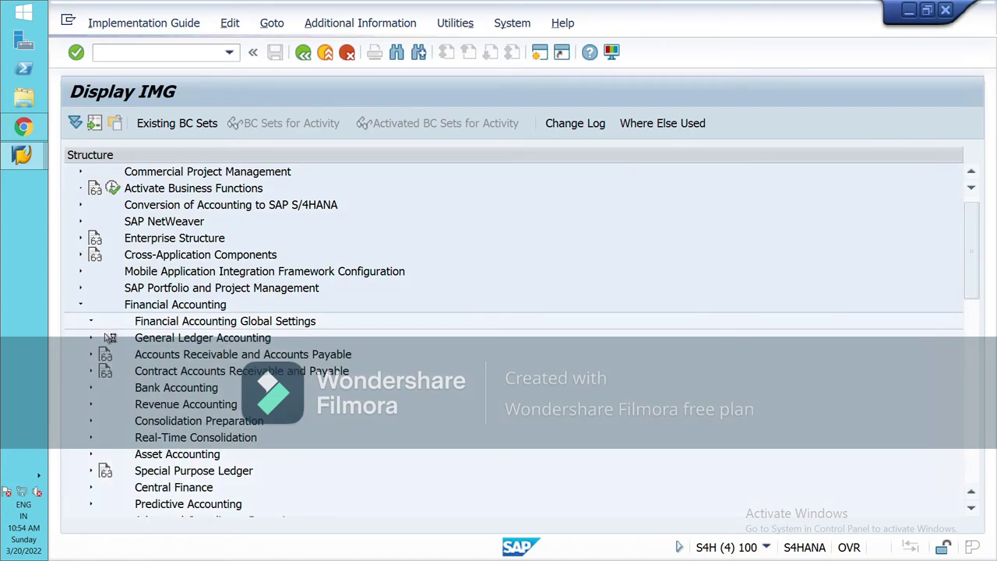
left_click(90, 321)
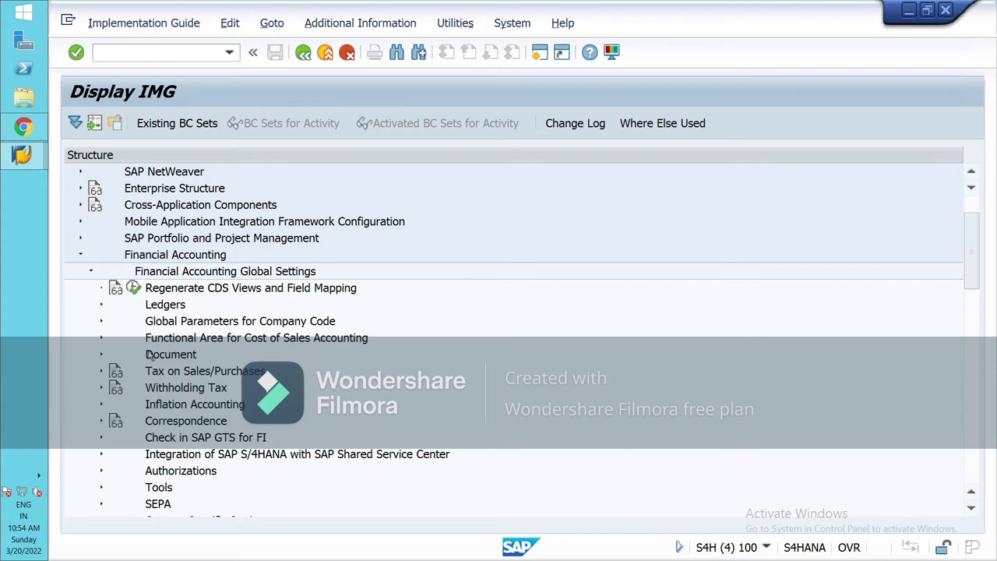
left_click(102, 355)
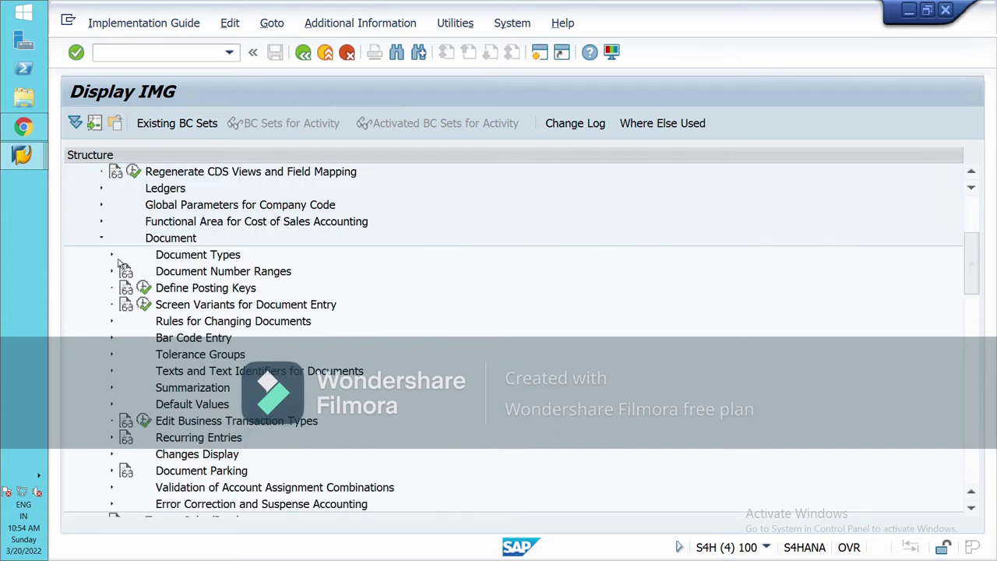
left_click(112, 271)
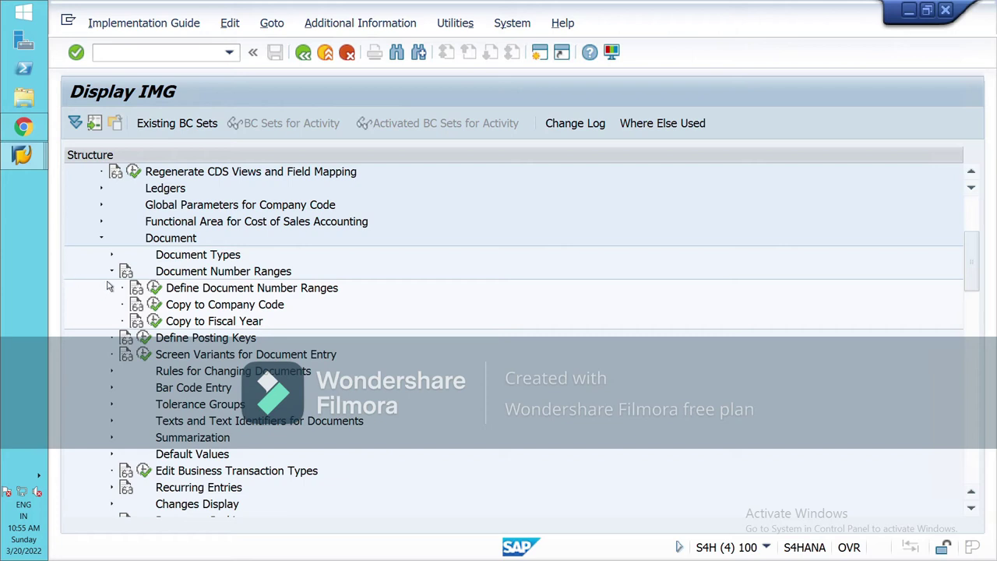
left_click(119, 260)
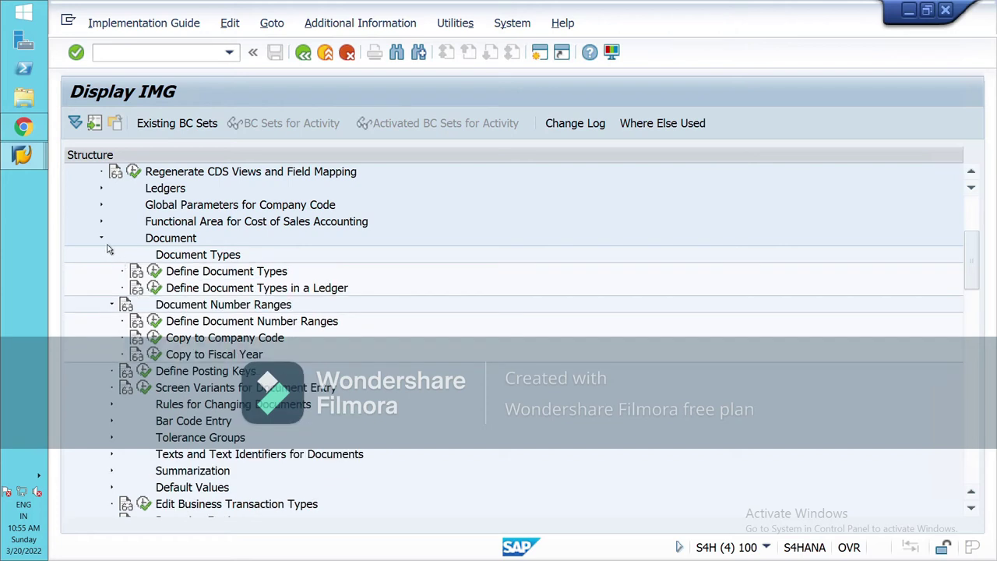
left_click(104, 241)
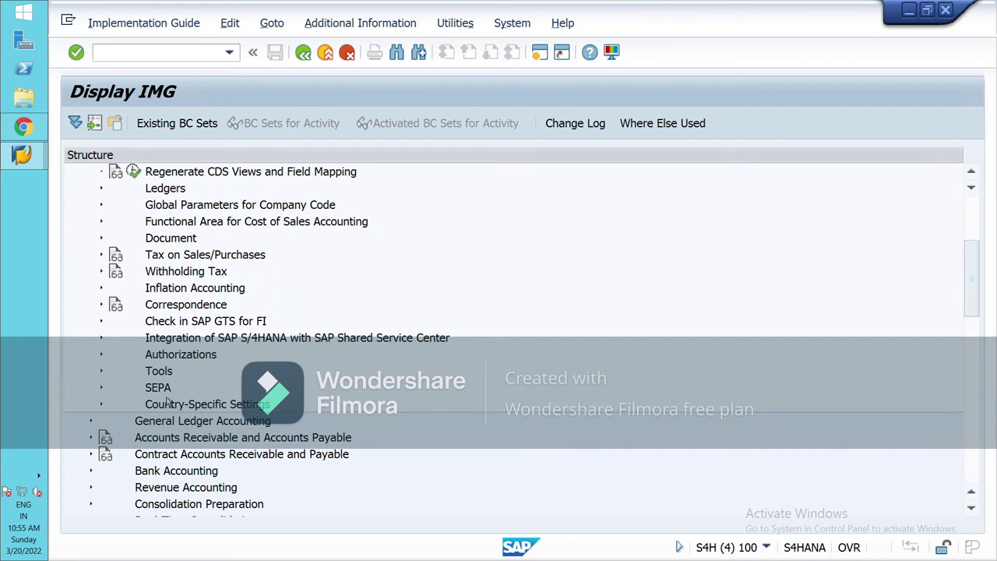
scroll(169, 402, "up", 1)
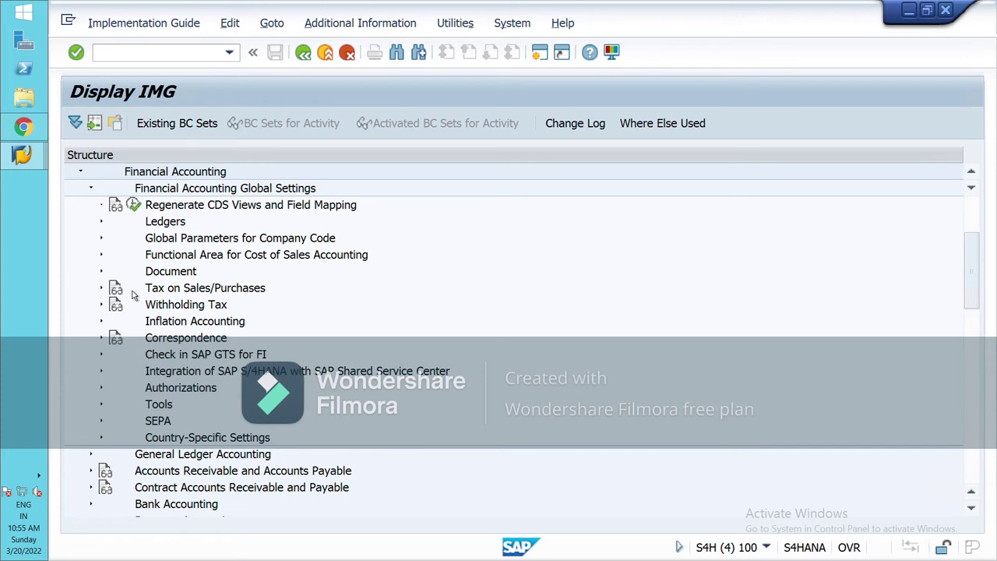
left_click(91, 188)
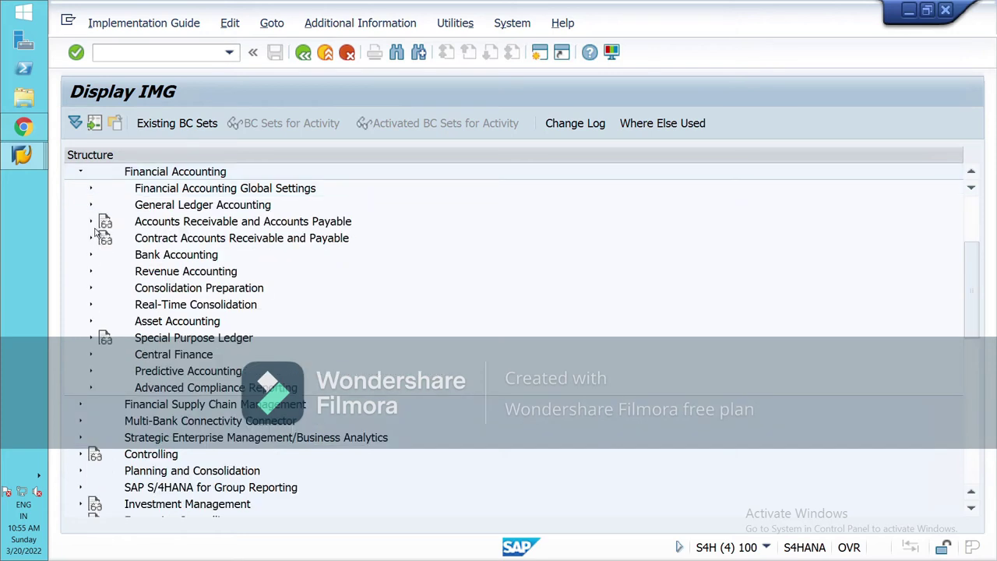
- Open Assign Number Ranges to Customer Account Groups in the preparations for creating customer master data under Accounts Receivable and Accounts Payable
left_click(92, 224)
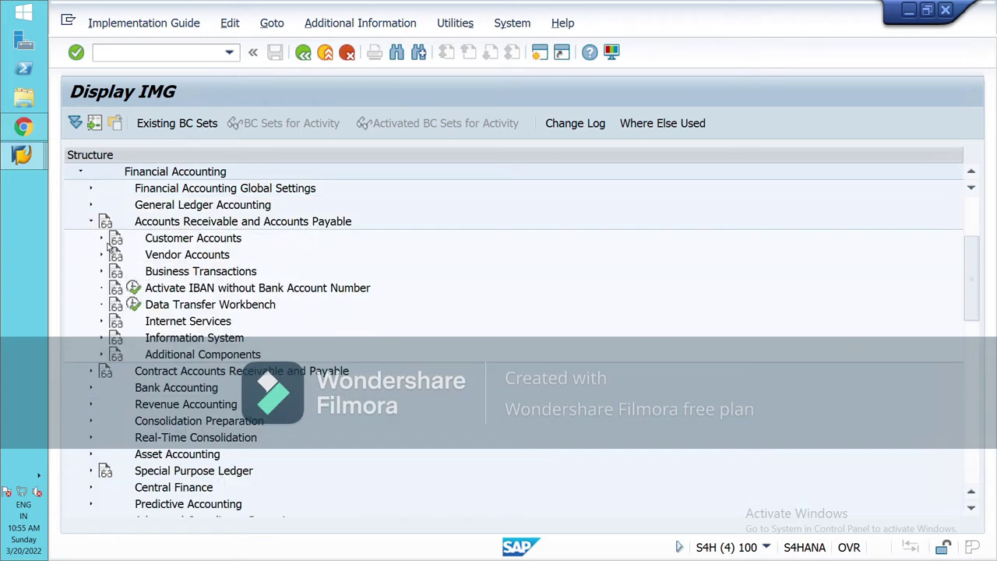
left_click(105, 240)
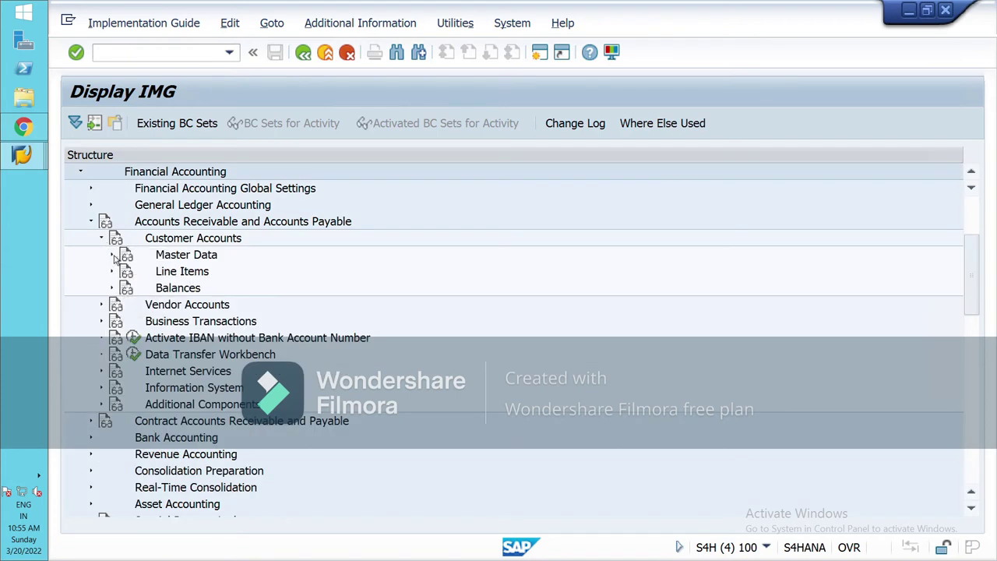
left_click(113, 256)
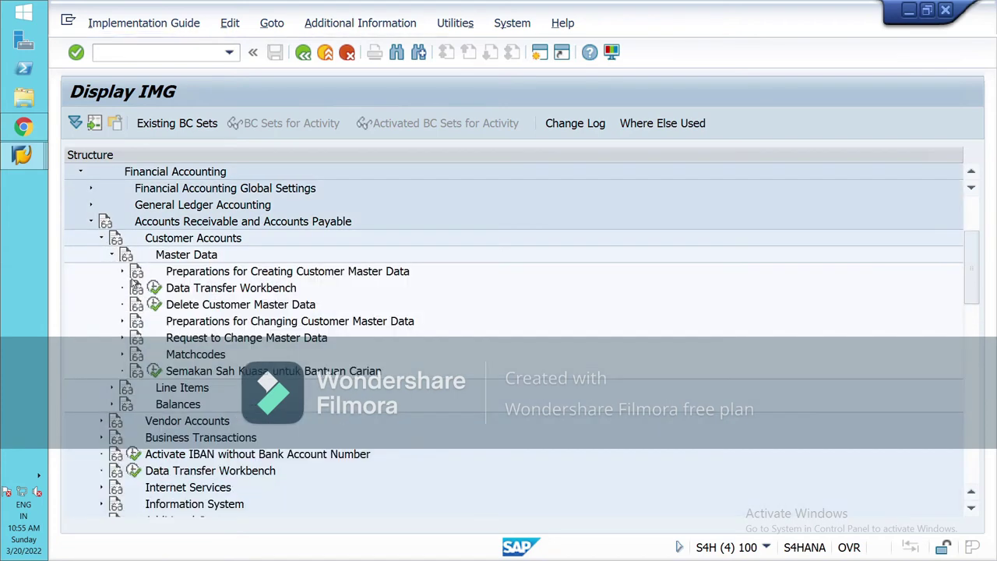
left_click(123, 273)
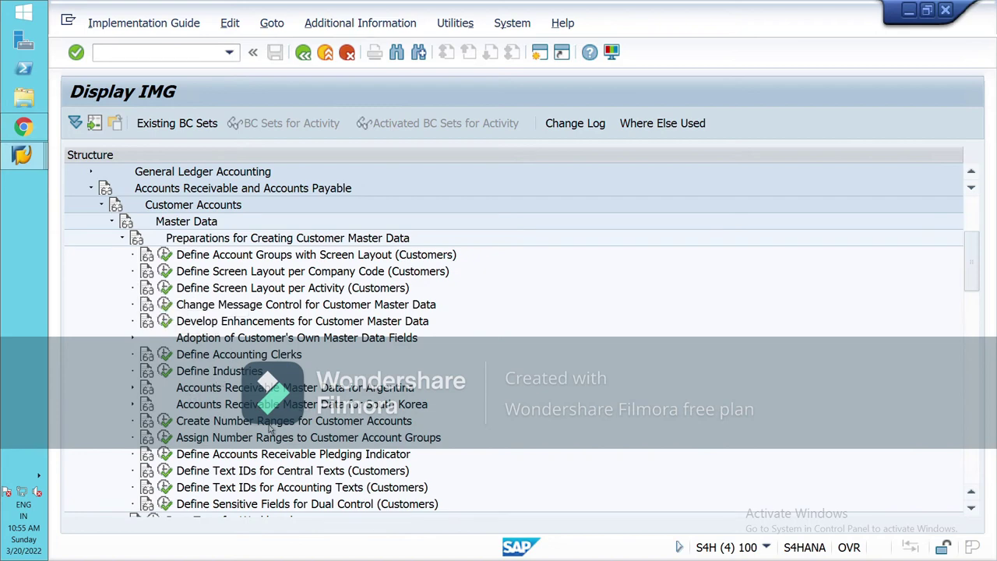
left_click(166, 438)
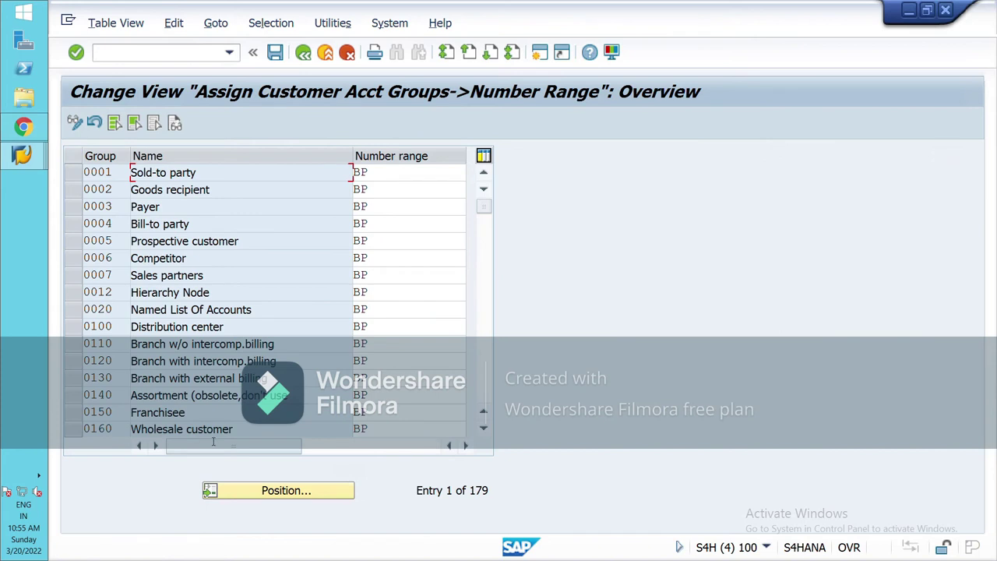
- Position the customer account groups list at NRC and look through the groups and their assigned number ranges
left_click(260, 492)
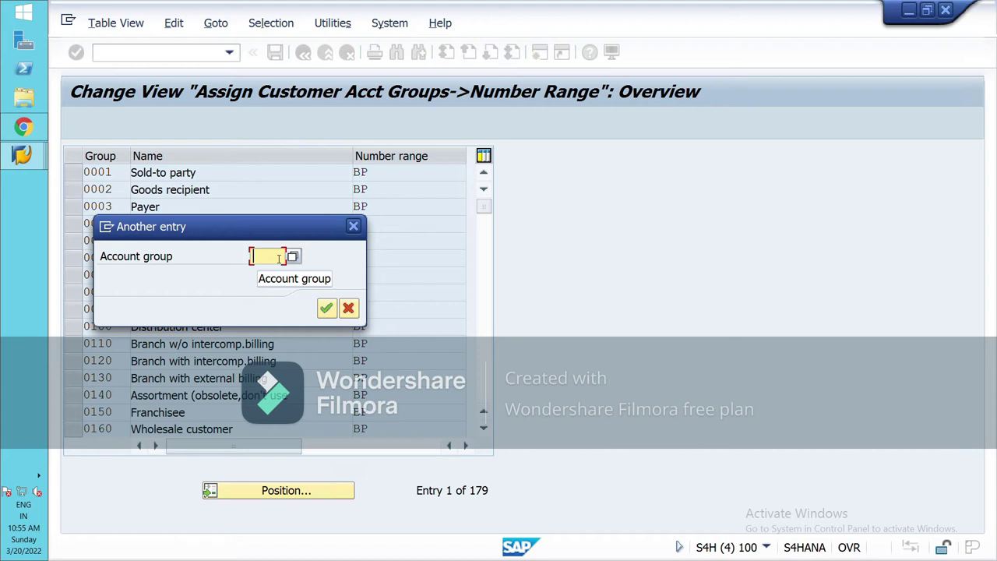
type("nrc")
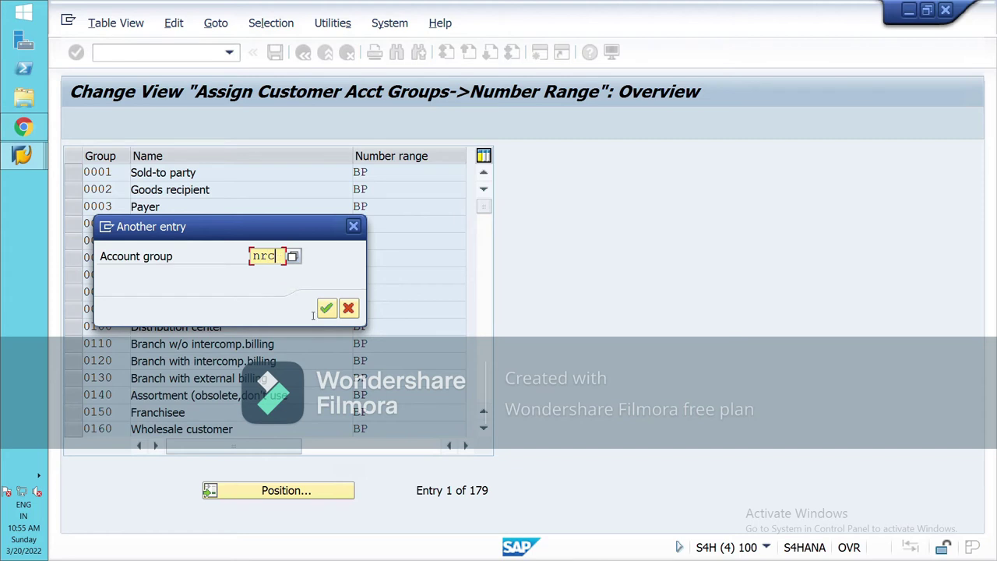
left_click(334, 309)
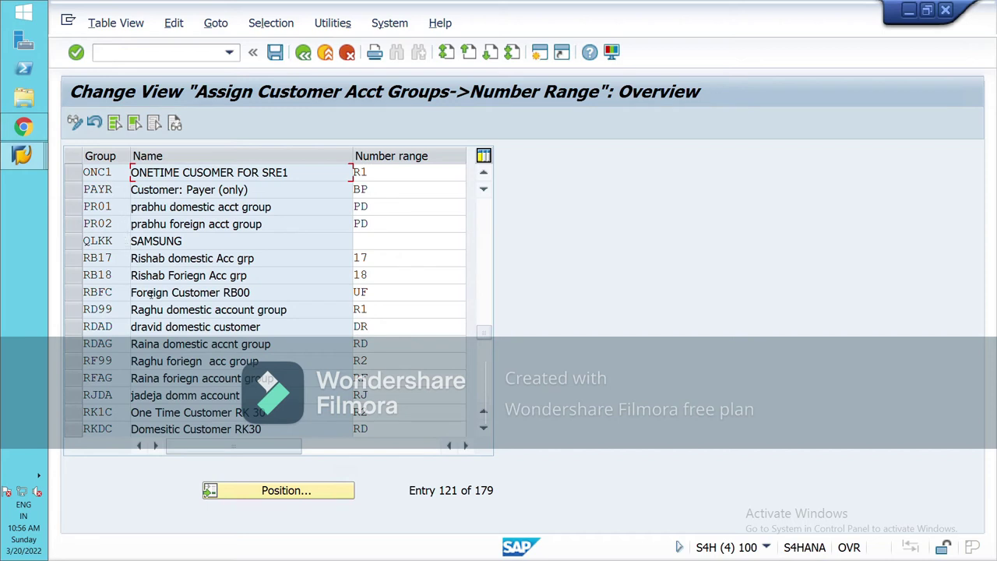
scroll(222, 379, "down", 1)
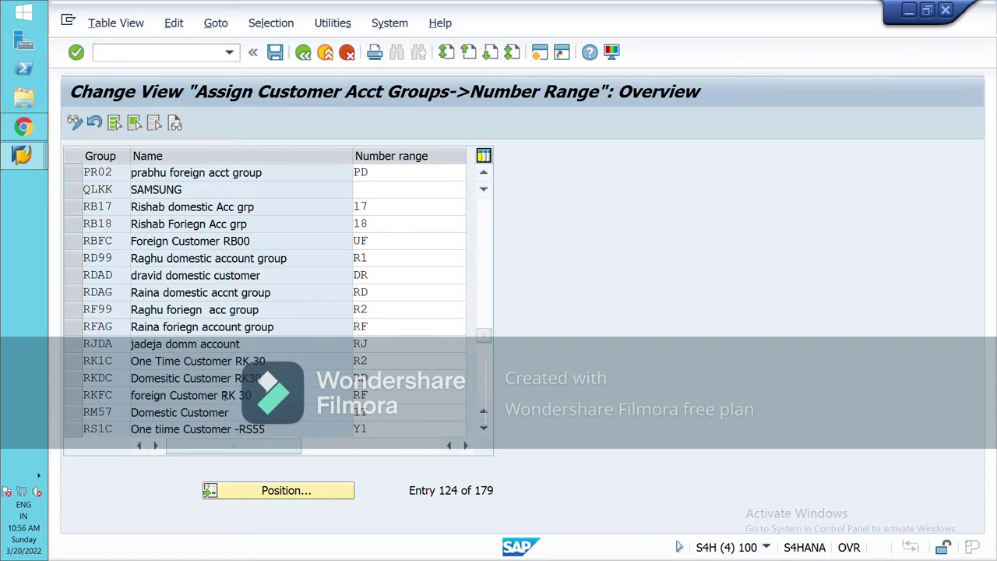
scroll(225, 395, "down", 4)
scroll(225, 395, "down", 1)
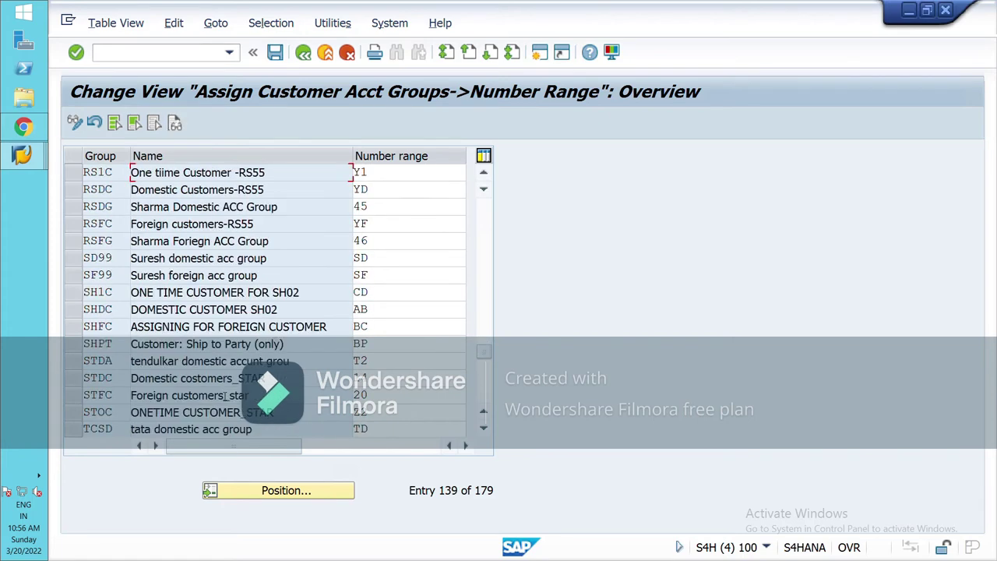
scroll(225, 394, "down", 1)
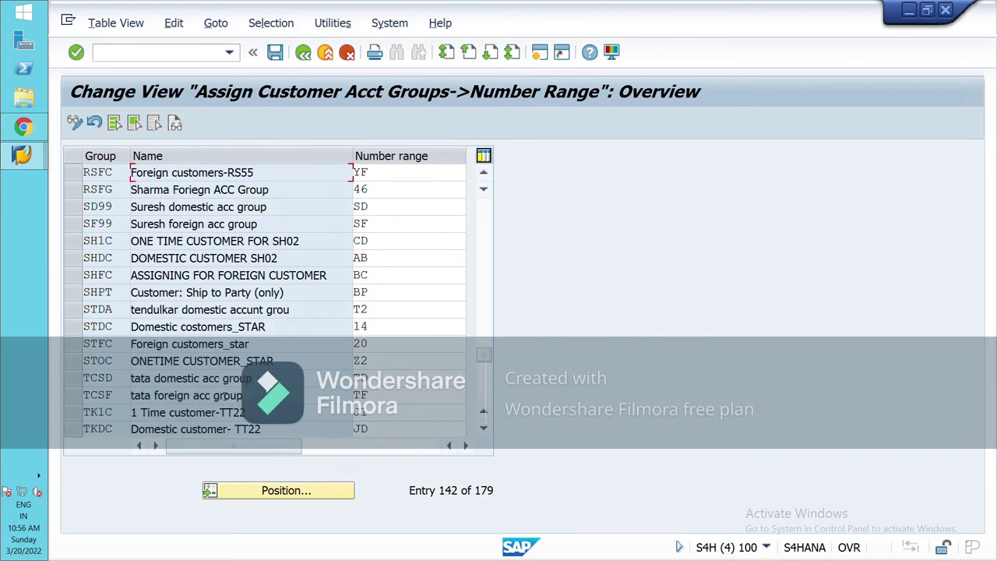
scroll(225, 395, "down", 4)
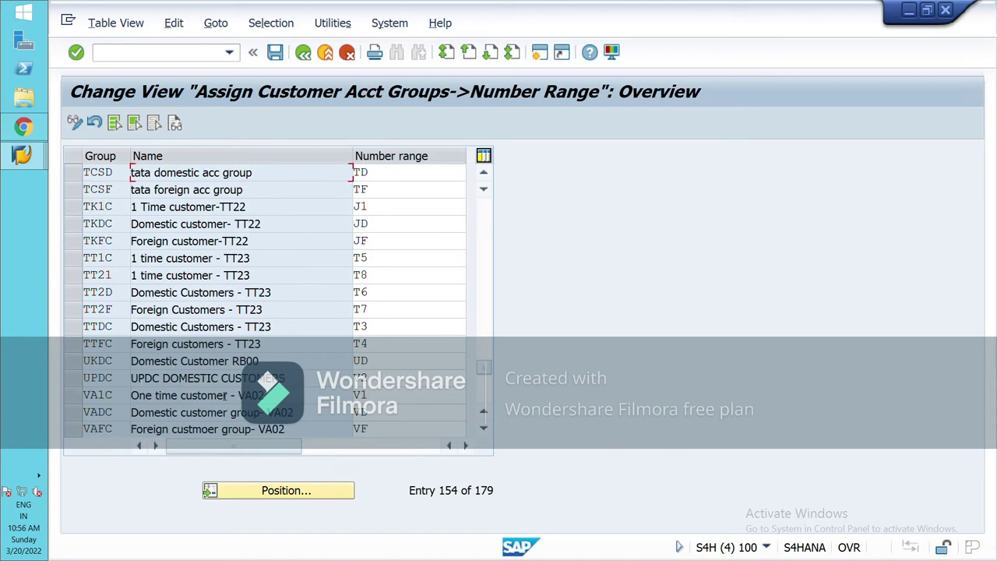
scroll(224, 394, "down", 4)
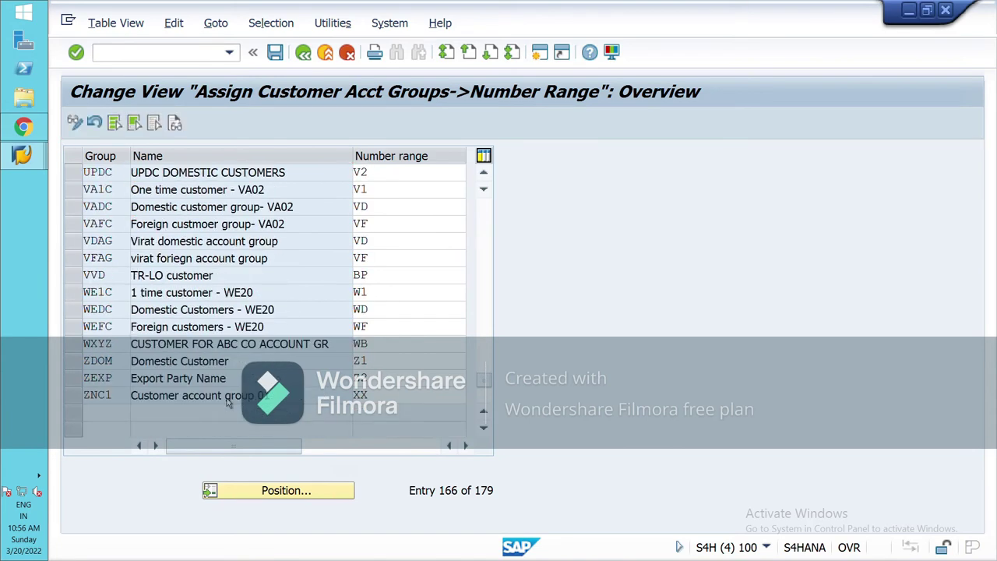
scroll(227, 399, "down", 2)
scroll(227, 400, "up", 5)
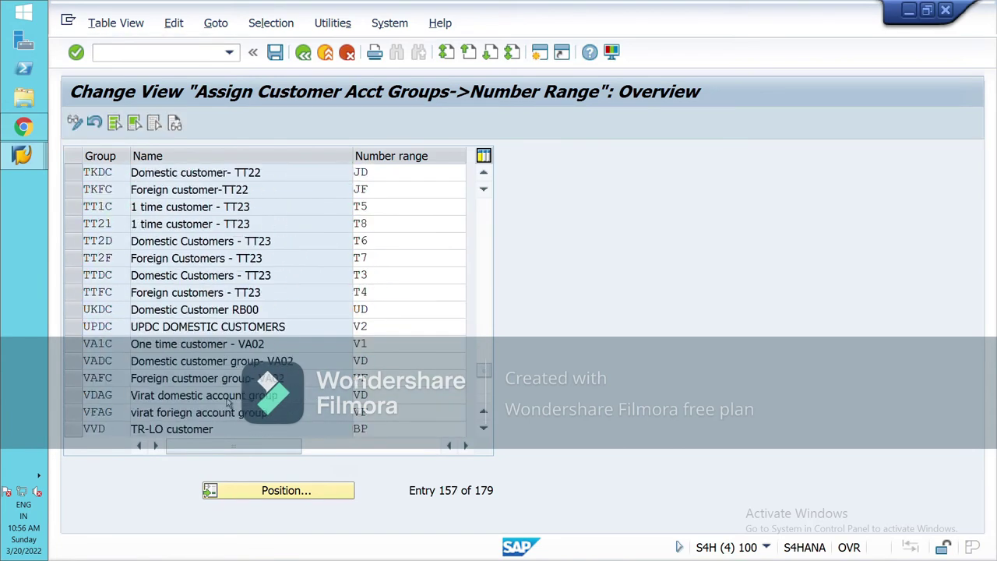
scroll(227, 401, "up", 9)
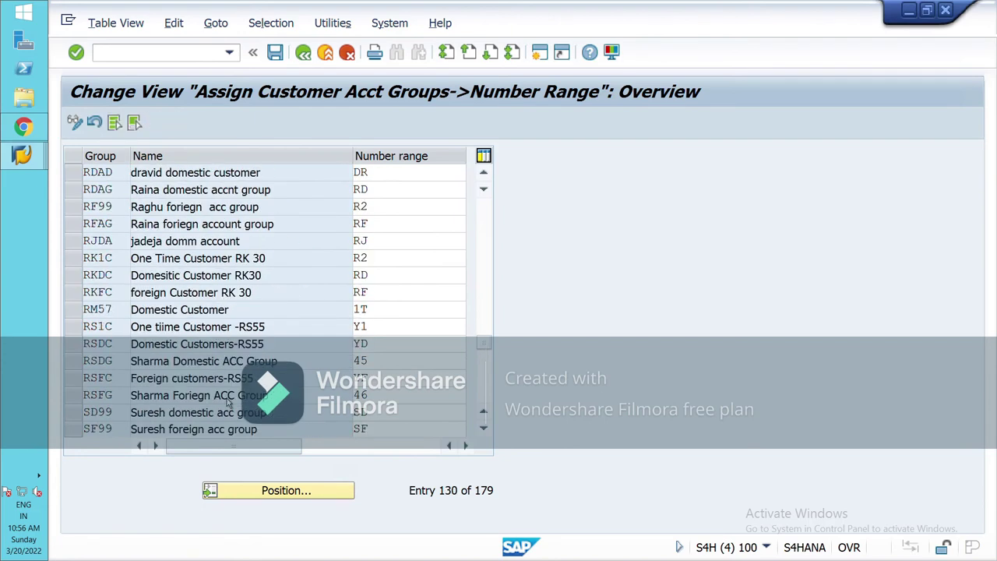
scroll(227, 401, "up", 8)
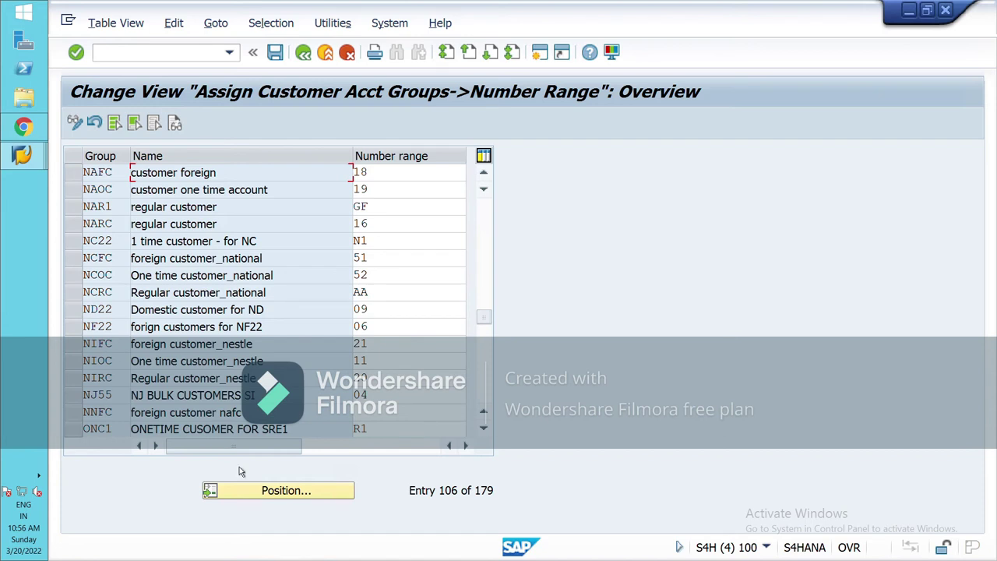
- Position the list at account group NIRC and check the interval of its number range among the available ranges
left_click(257, 491)
type("ni")
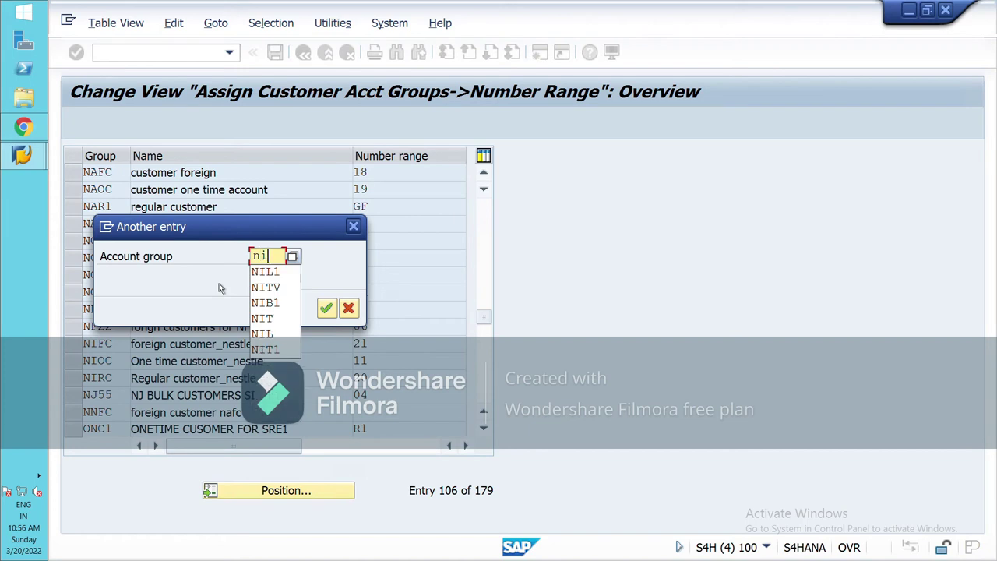
type("rc")
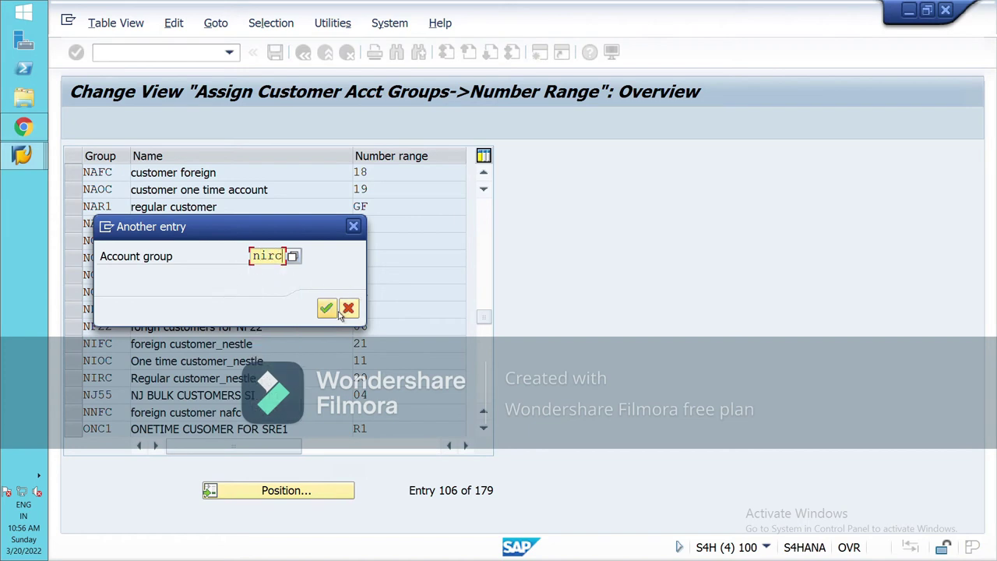
left_click(326, 308)
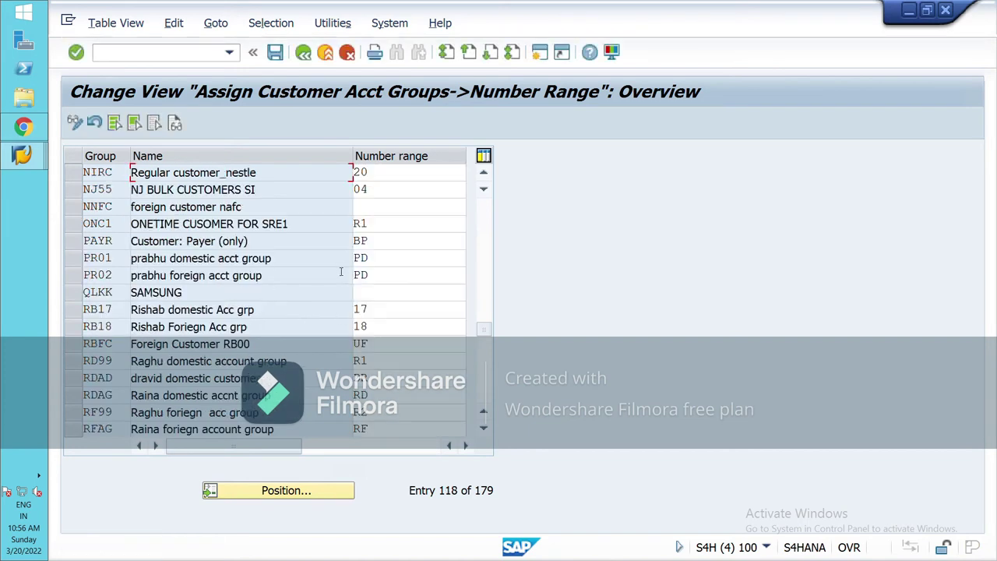
left_click(403, 179)
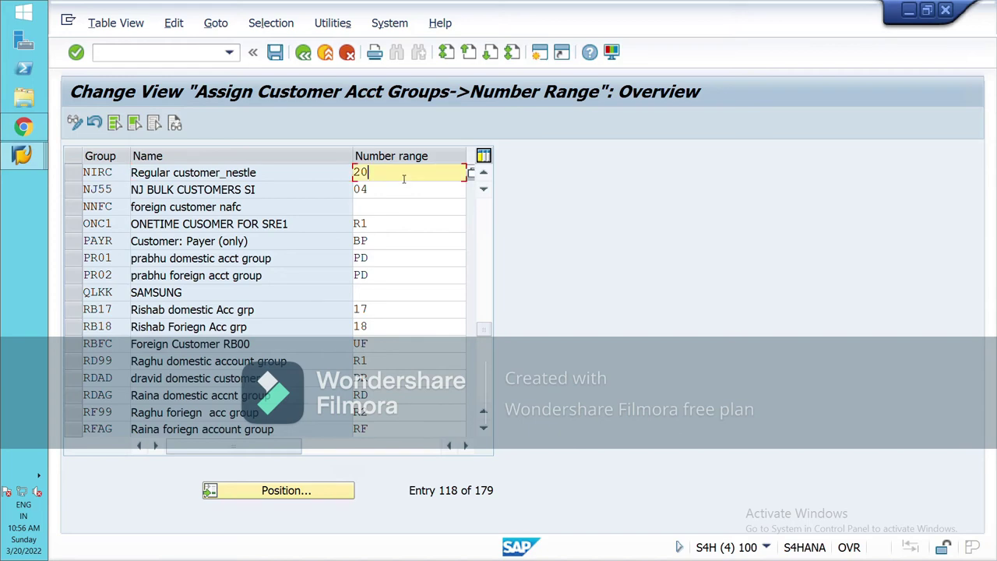
left_click(470, 173)
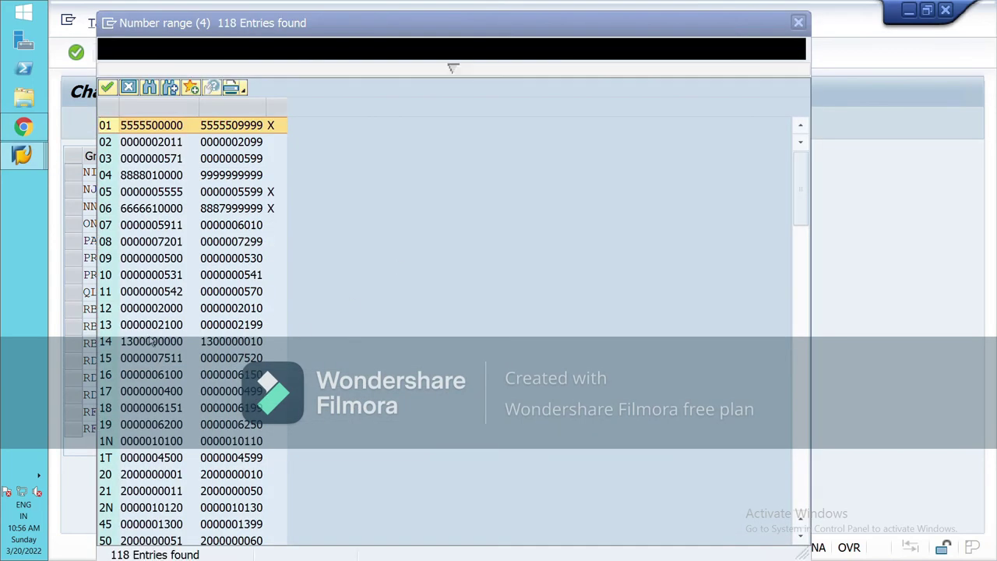
left_click(119, 476)
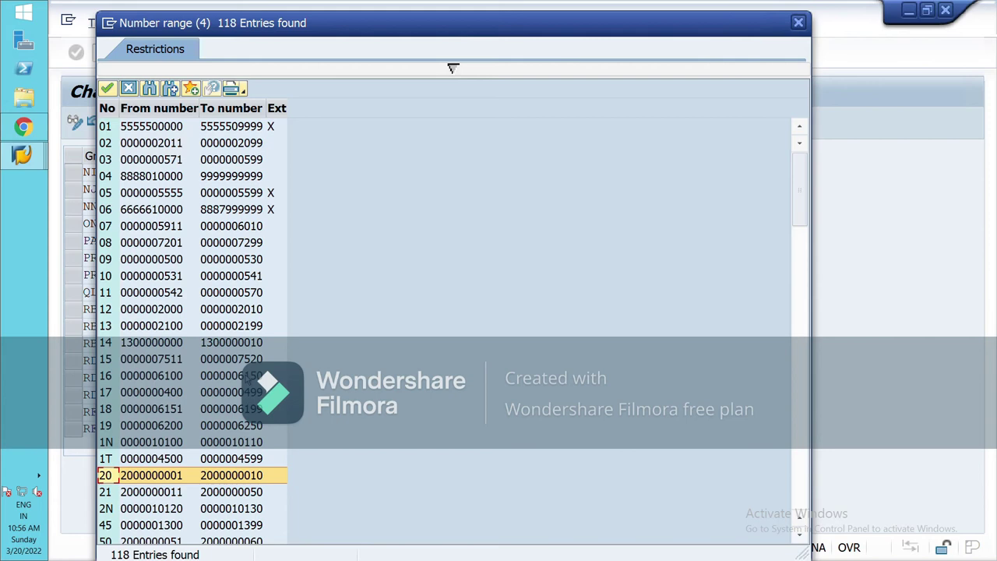
left_click(797, 23)
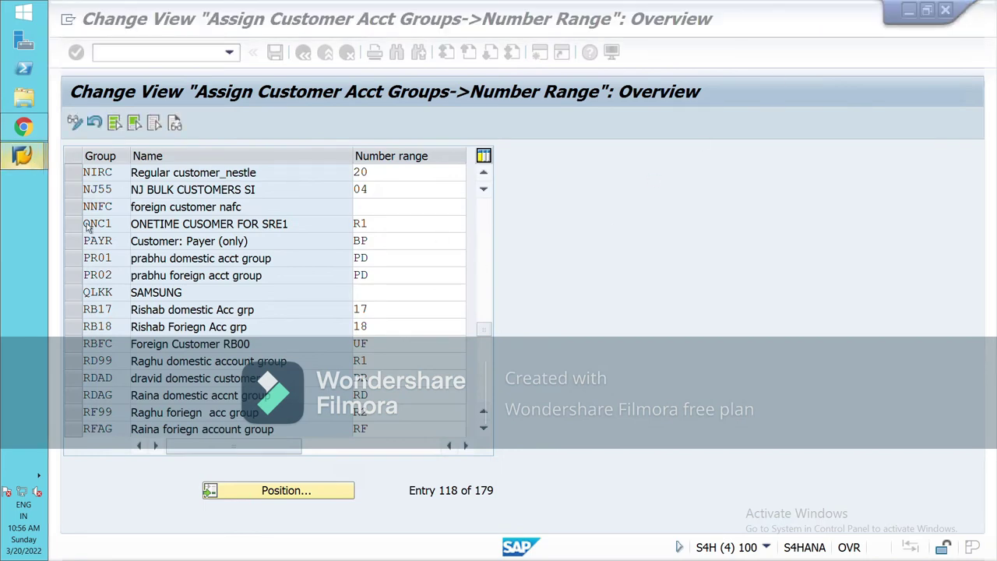
- Switch back to the customer invoice session, validate the invoice again and read the detailed help for the number range error
mouse_move(22, 154)
left_click(152, 168)
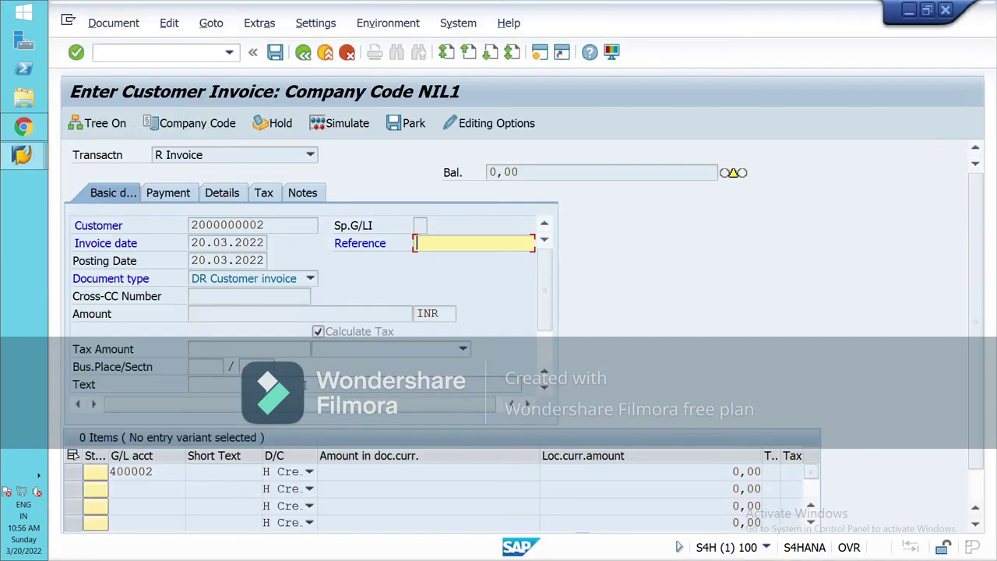
key("Return")
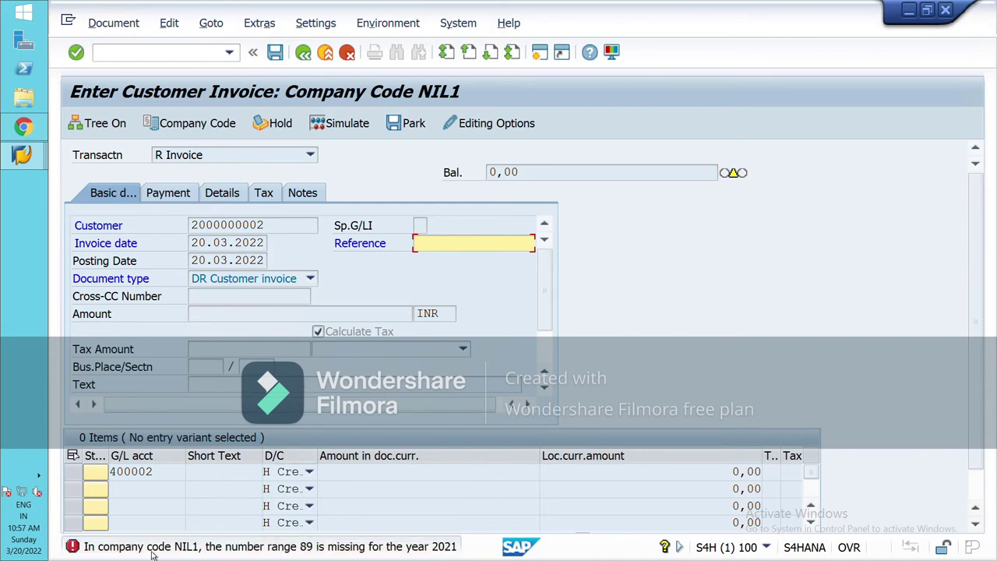
double_click(84, 548)
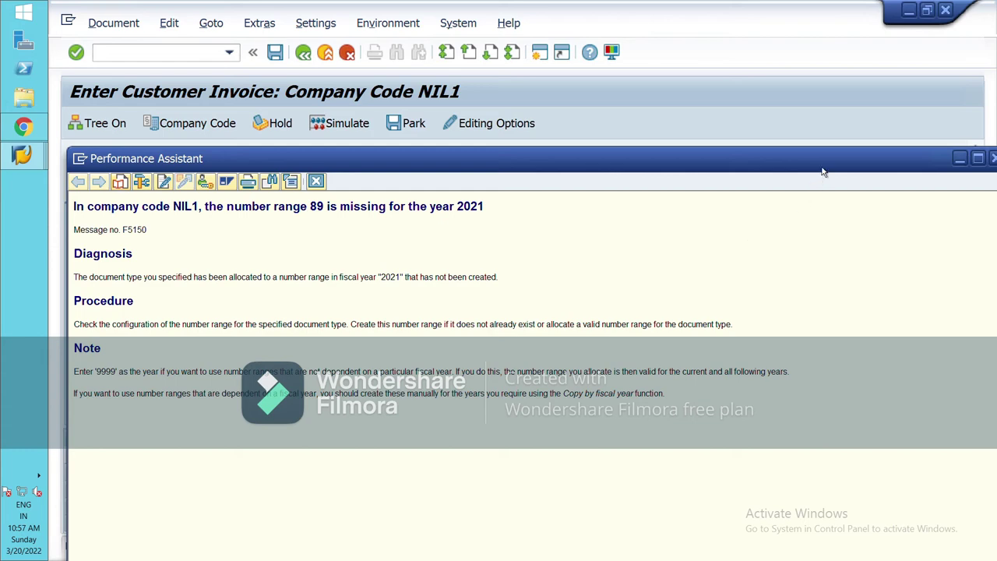
left_click_drag(819, 167, 720, 187)
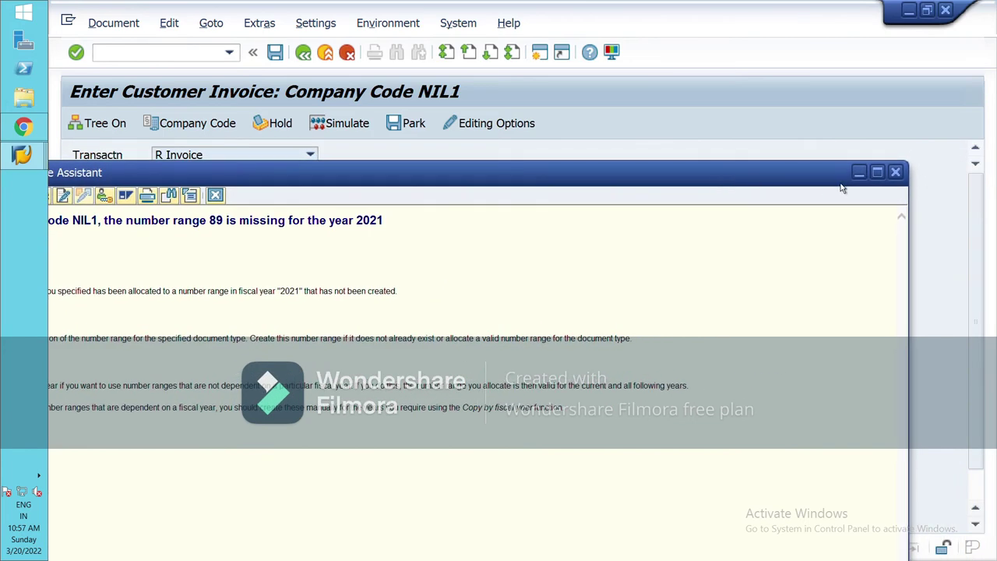
left_click(895, 171)
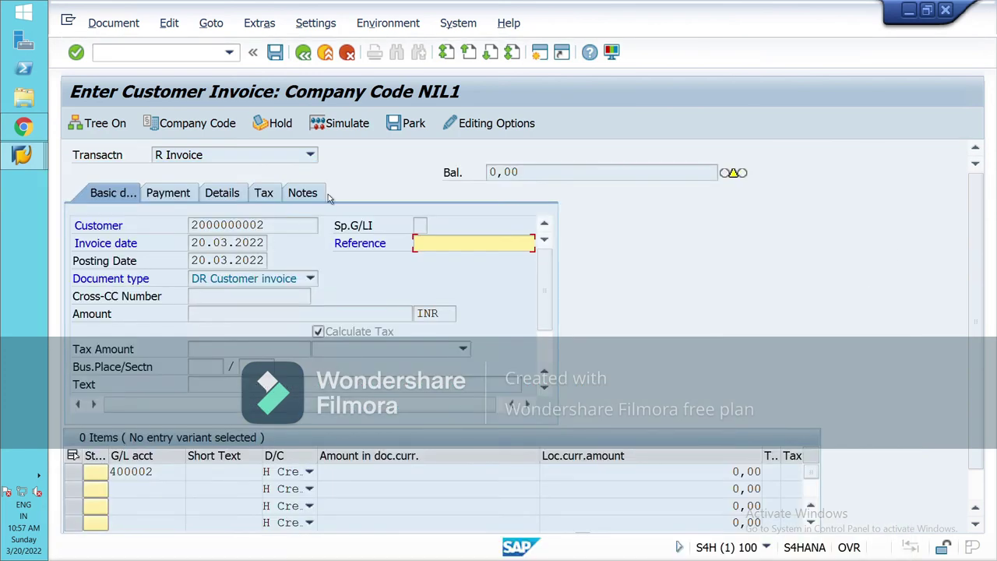
- Discard the customer invoice and restart it for customer BOOM LIMITED in Pune with invoice date 20.01.2022
left_click(347, 53)
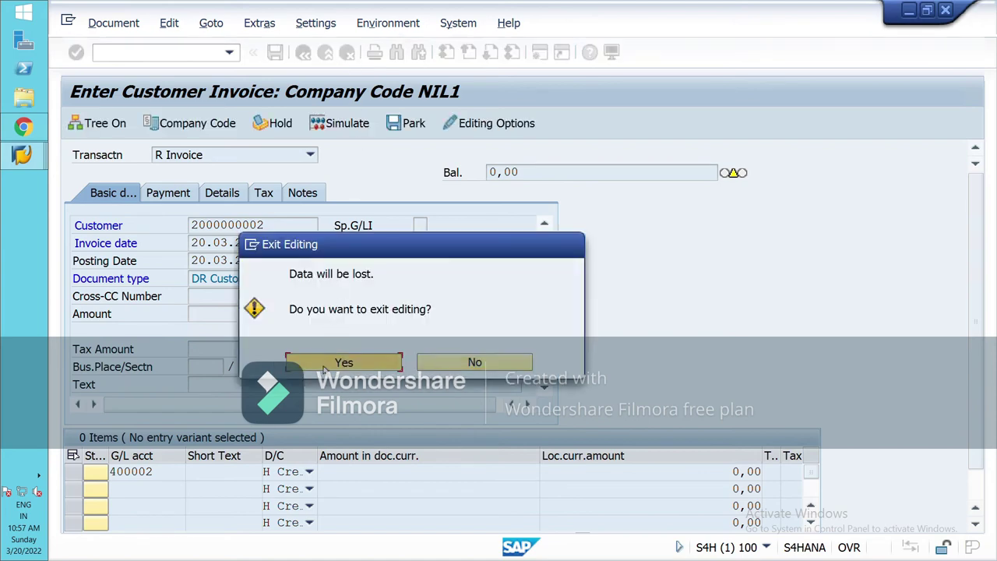
left_click(338, 361)
left_click(325, 225)
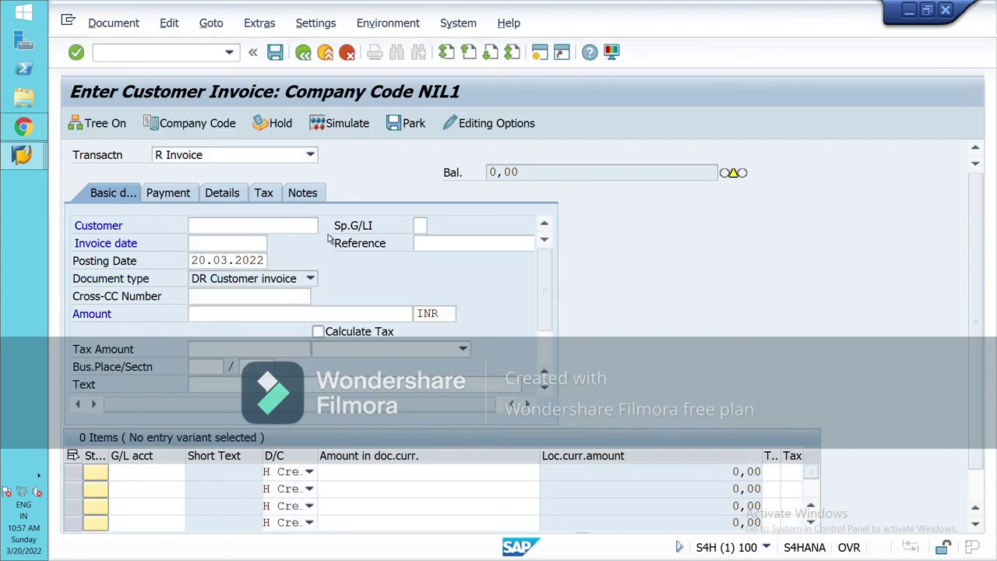
key("Return")
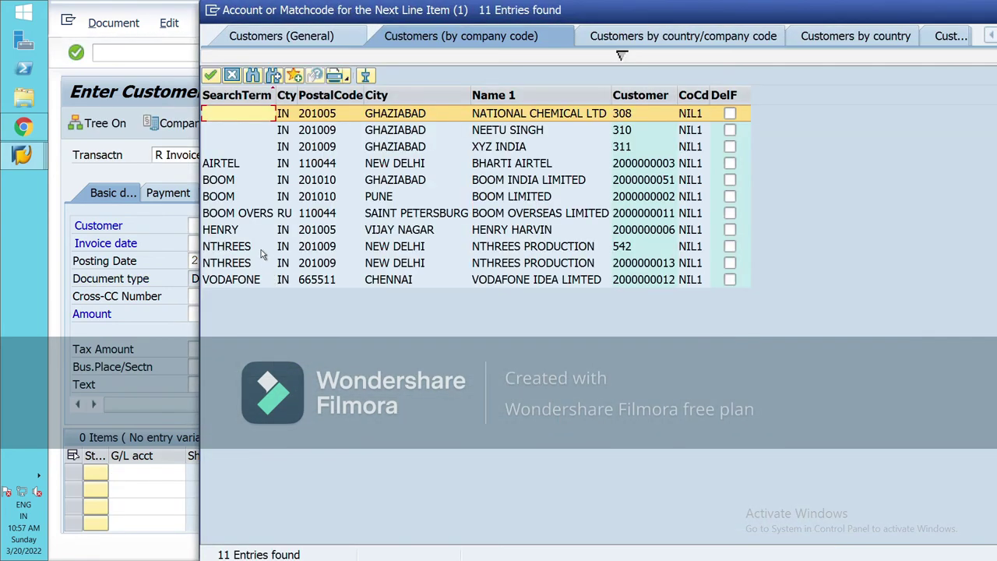
left_click(262, 196)
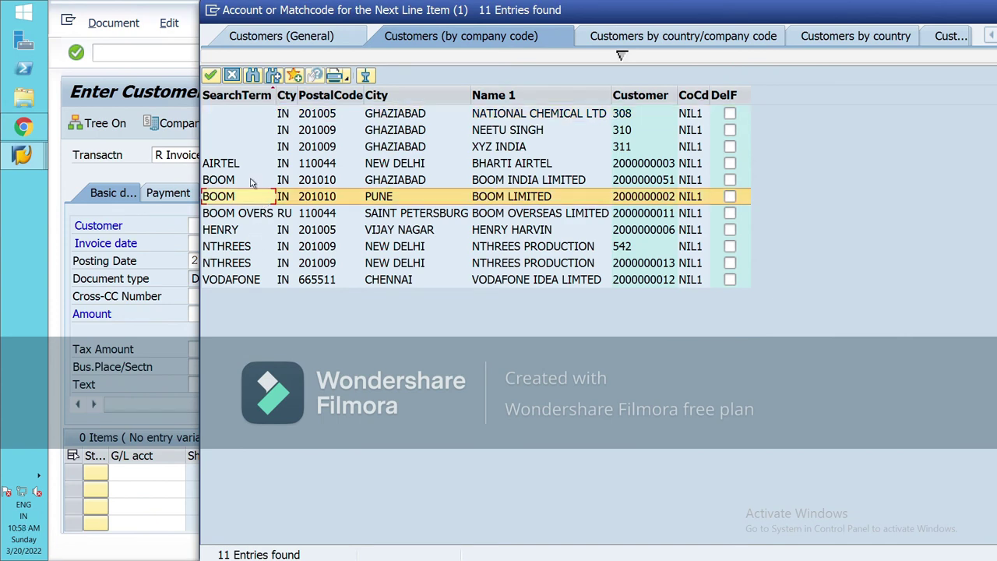
left_click(210, 75)
left_click(225, 247)
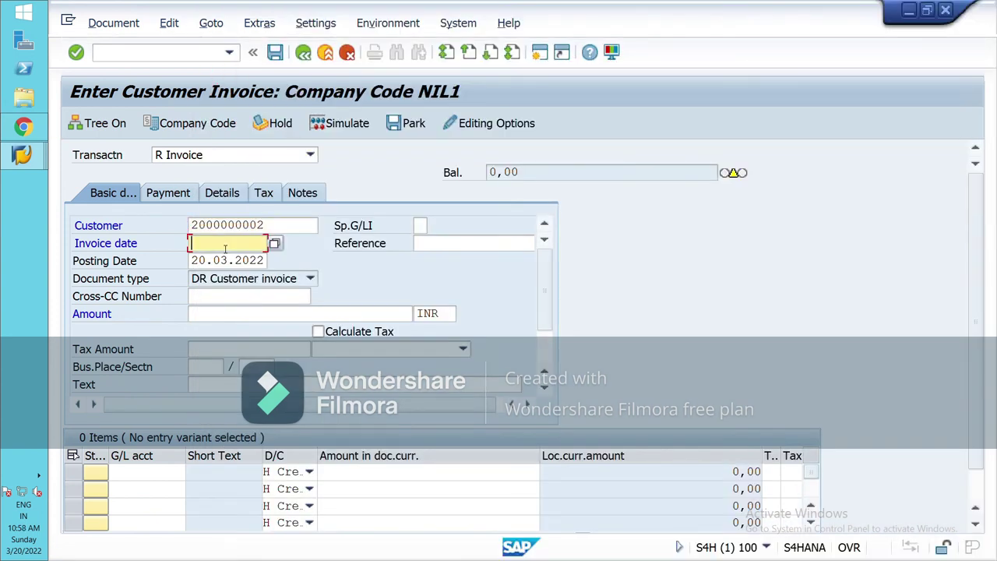
type("20.01.2022")
- Assign sales account 400002 to the first line item, enable Calculate Tax and validate the restarted invoice
left_click(160, 473)
left_click(193, 474)
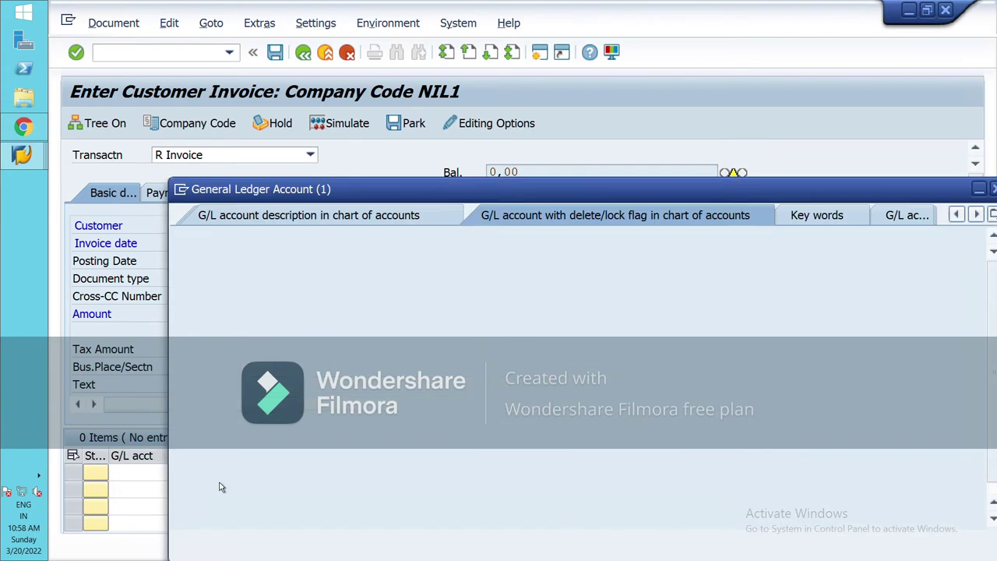
left_click(952, 539)
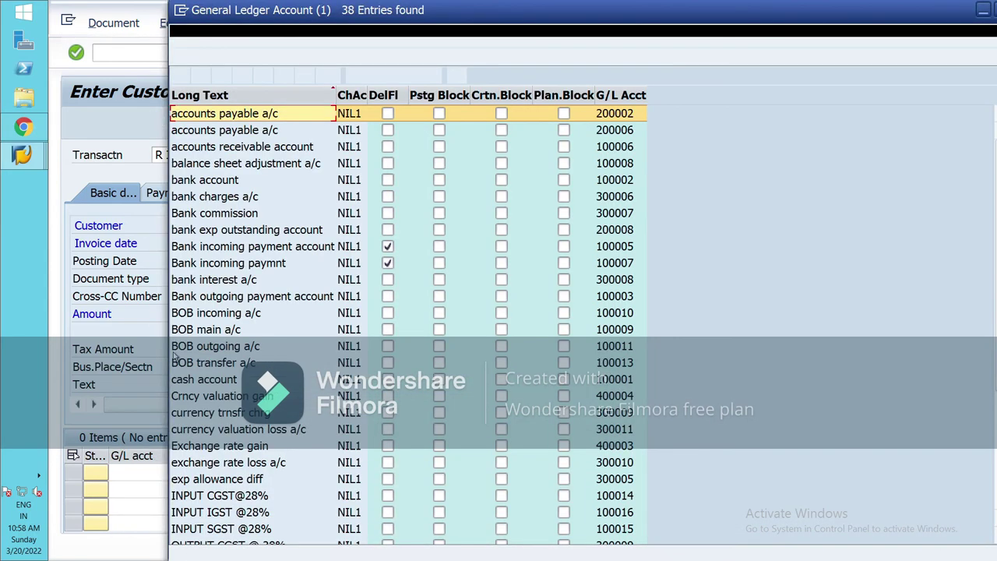
scroll(220, 520, "down", 1)
scroll(220, 520, "down", 2)
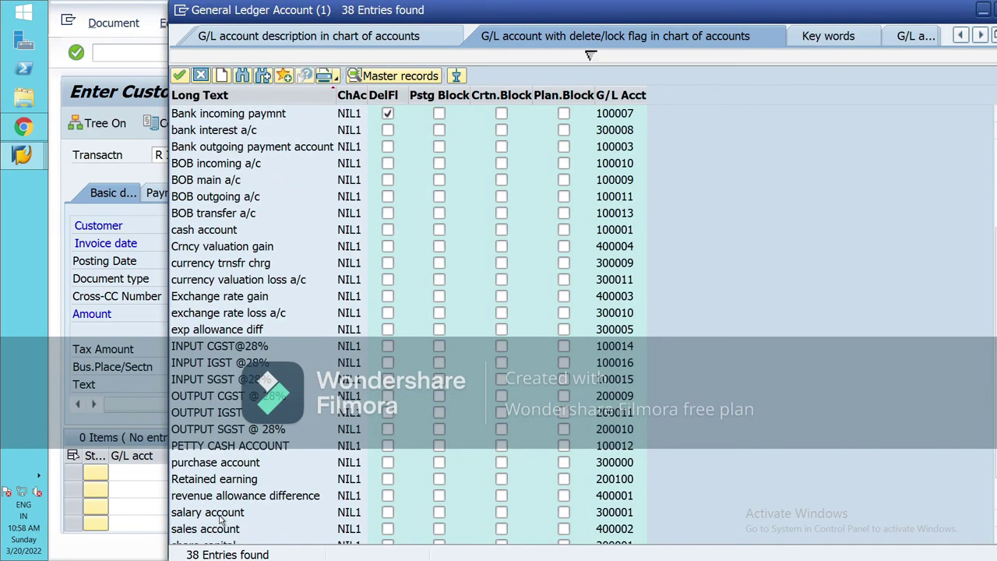
left_click(223, 529)
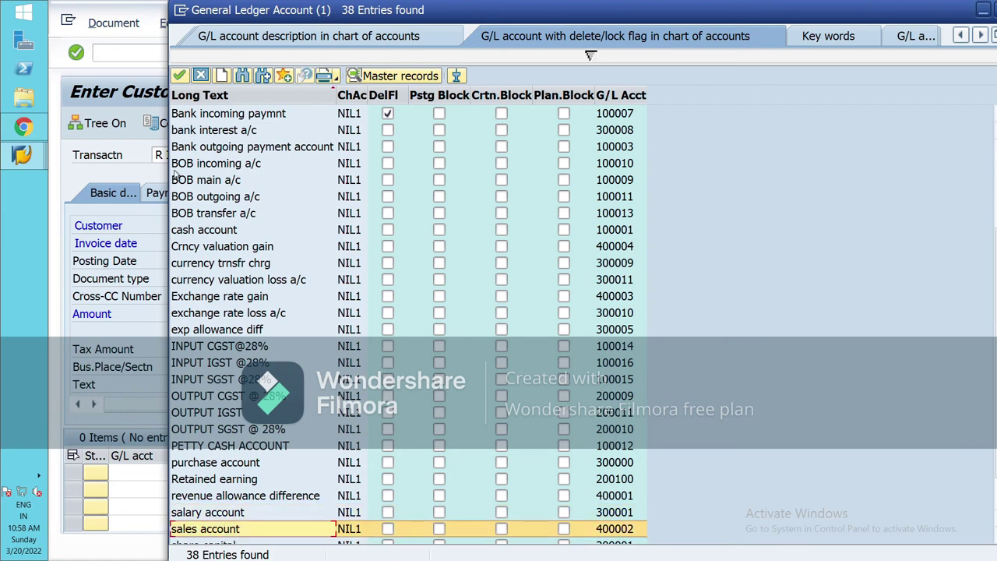
left_click(179, 76)
key("Return")
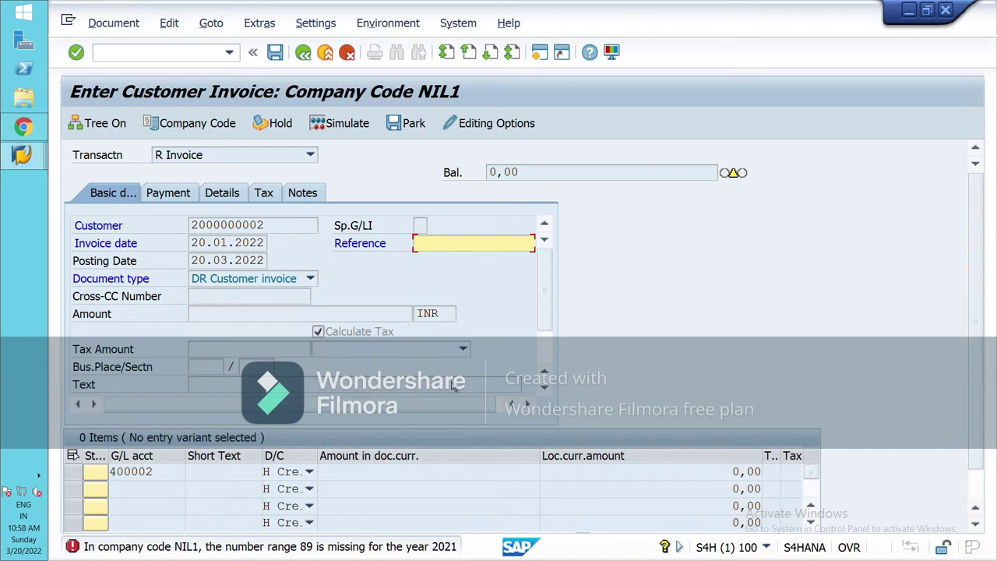
- Discard the customer invoice and restart it for customer BOOM LIMITED in Pune with invoice date 20.01.2021
left_click(347, 52)
left_click(336, 363)
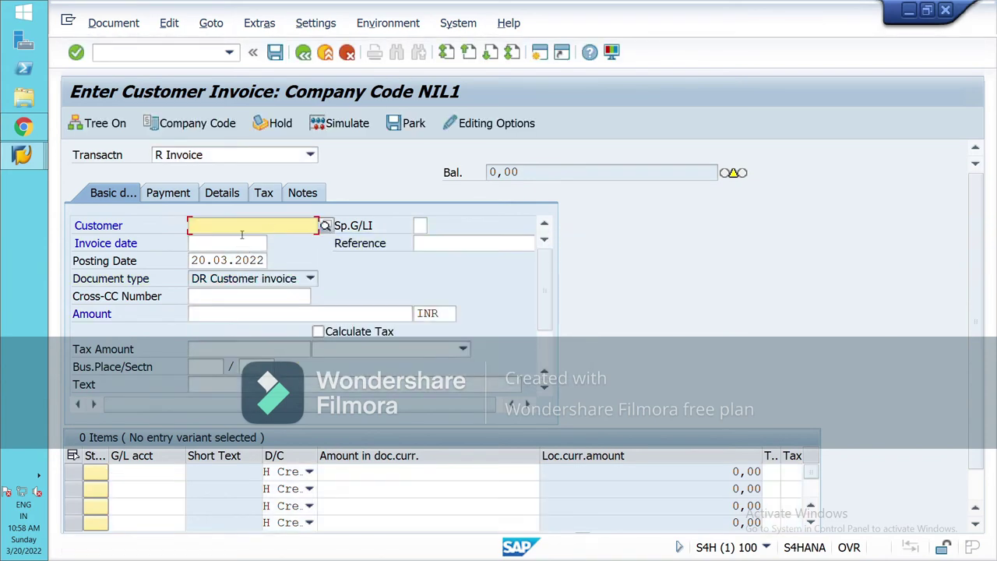
left_click(326, 226)
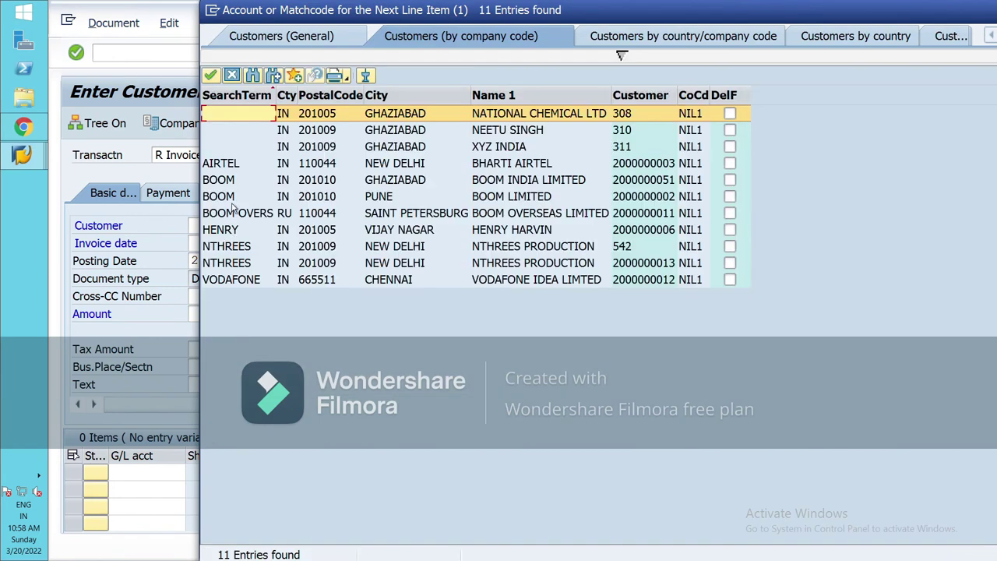
left_click(233, 199)
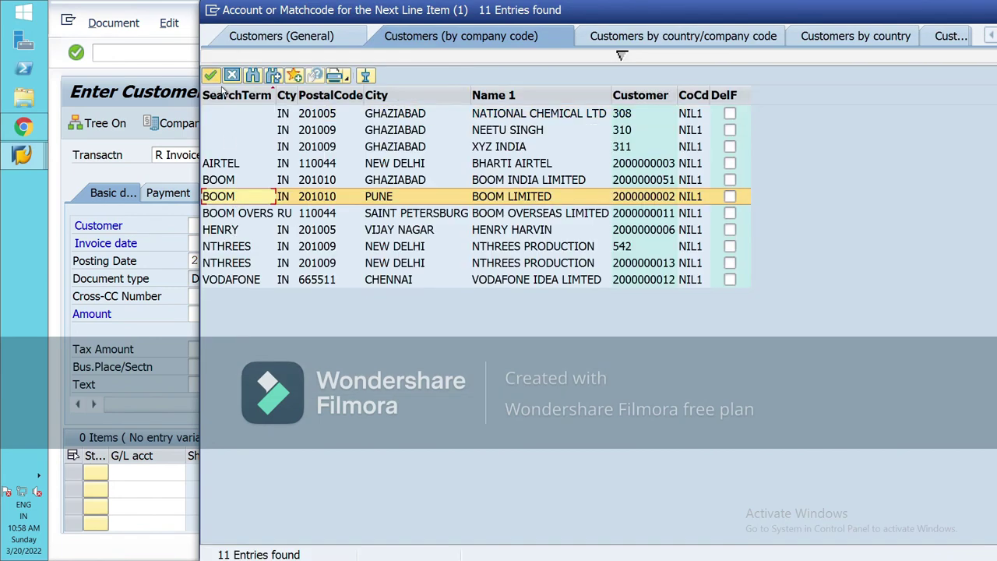
left_click(210, 75)
left_click(210, 248)
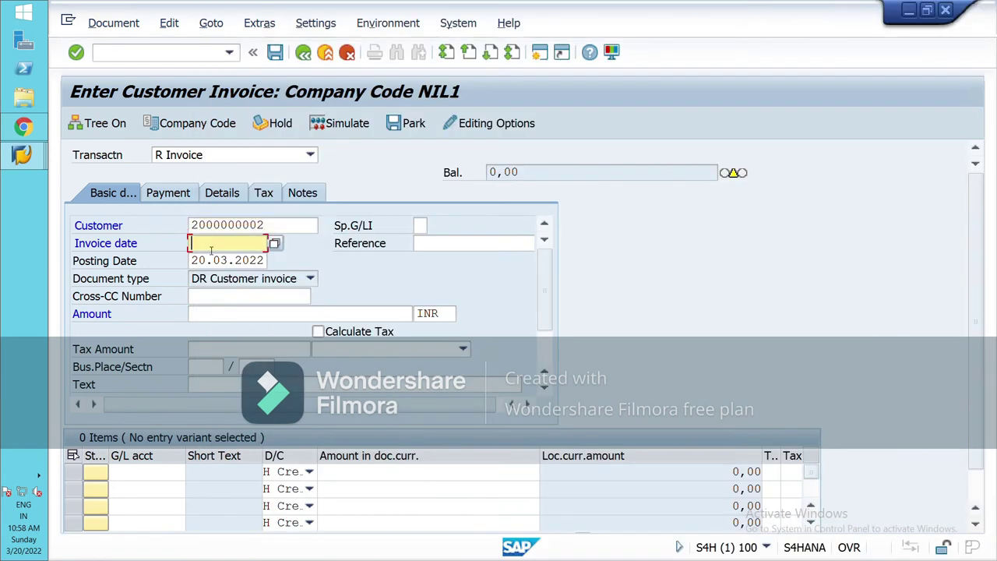
type("20.")
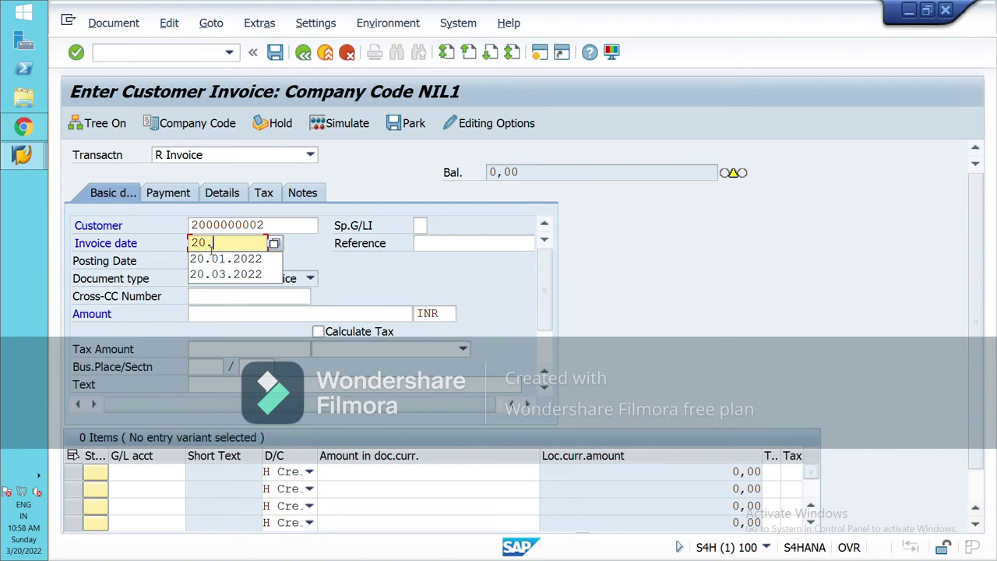
type("01.2021")
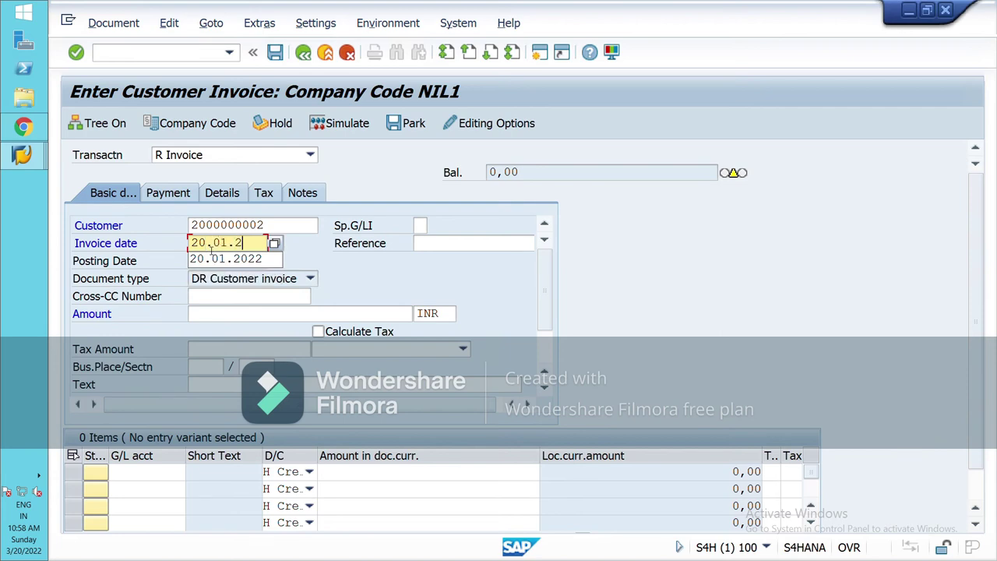
- Assign salary account 300001 from the NIL1 chart of accounts to the invoice's first line item
left_click(180, 472)
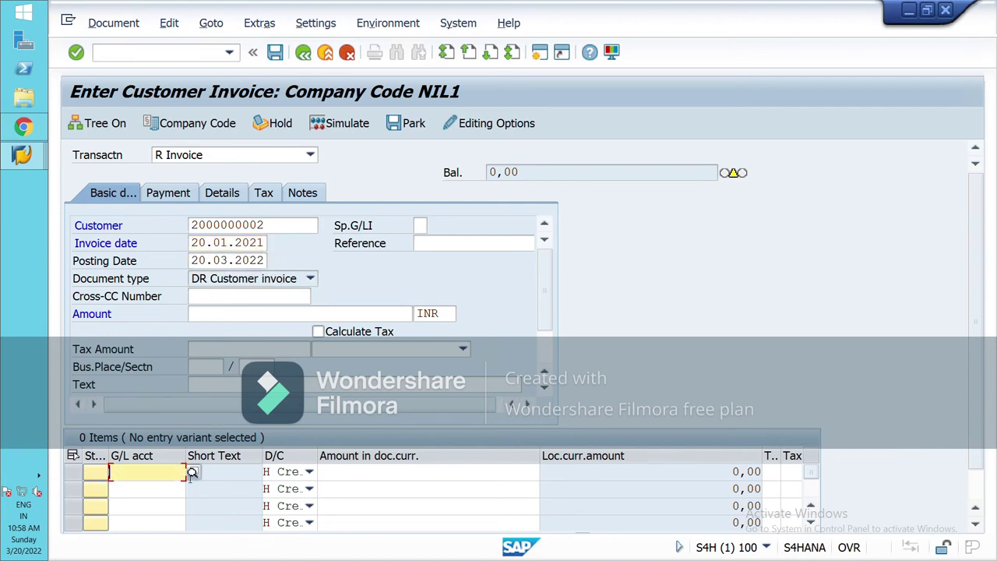
key("F4")
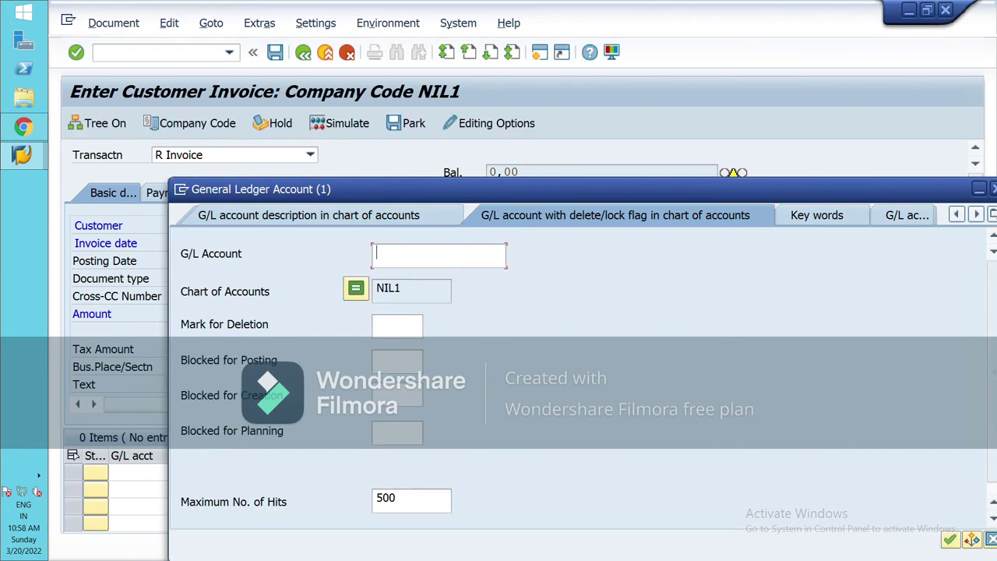
left_click(950, 539)
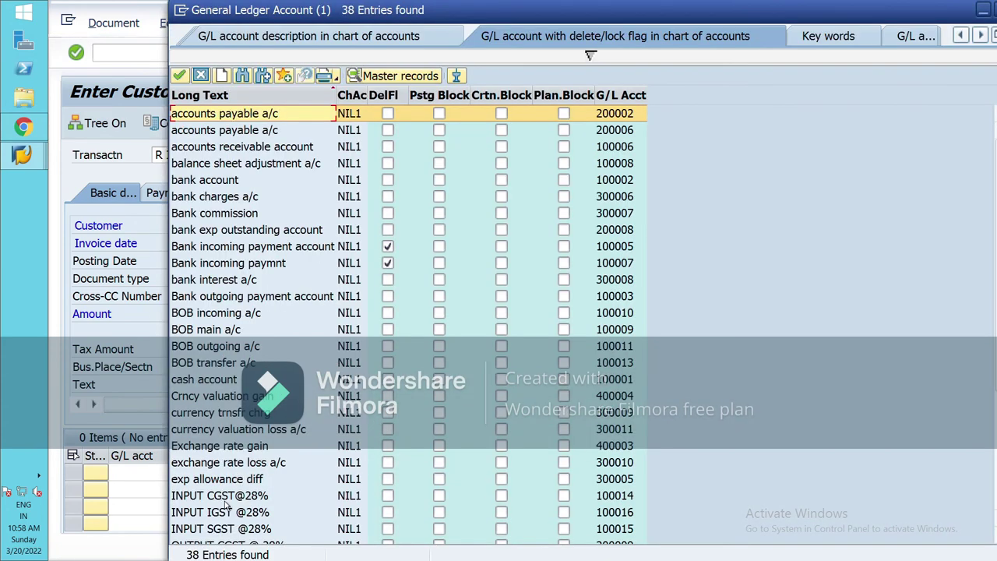
scroll(227, 507, "down", 1)
scroll(228, 507, "down", 2)
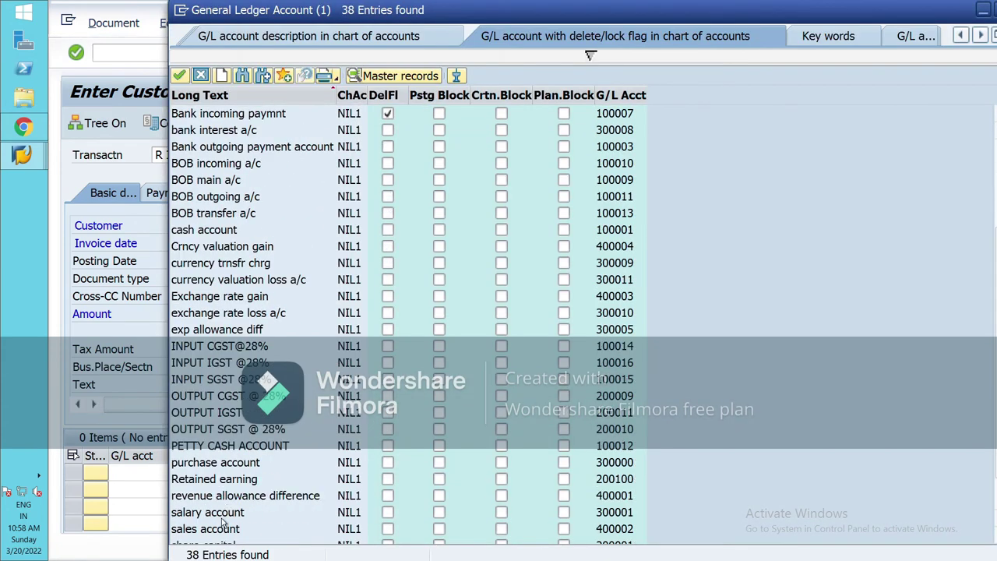
left_click(225, 512)
left_click(179, 76)
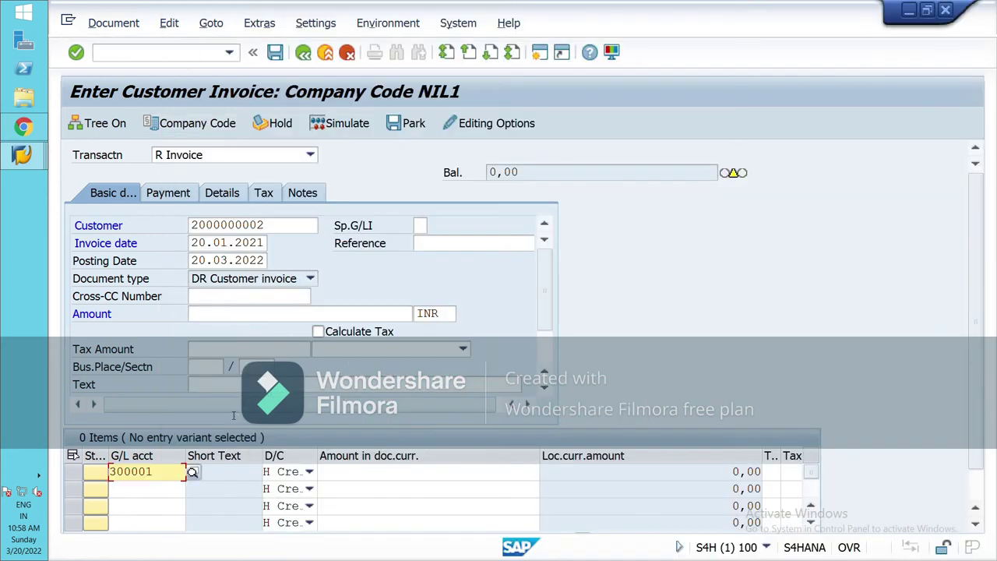
- Enable Calculate Tax on the invoice, check the available tax codes and validate the document
left_click(321, 333)
key("Return")
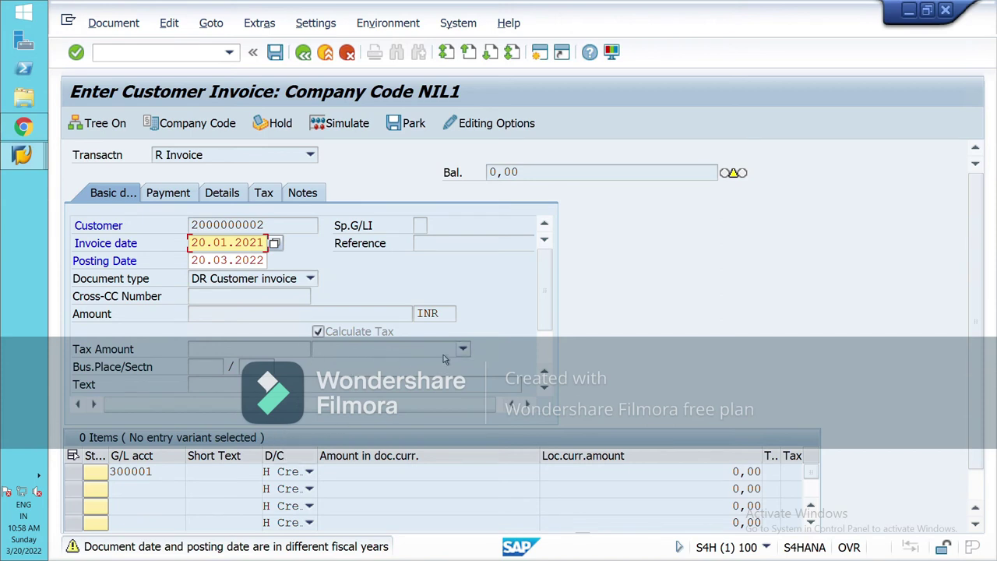
left_click(463, 350)
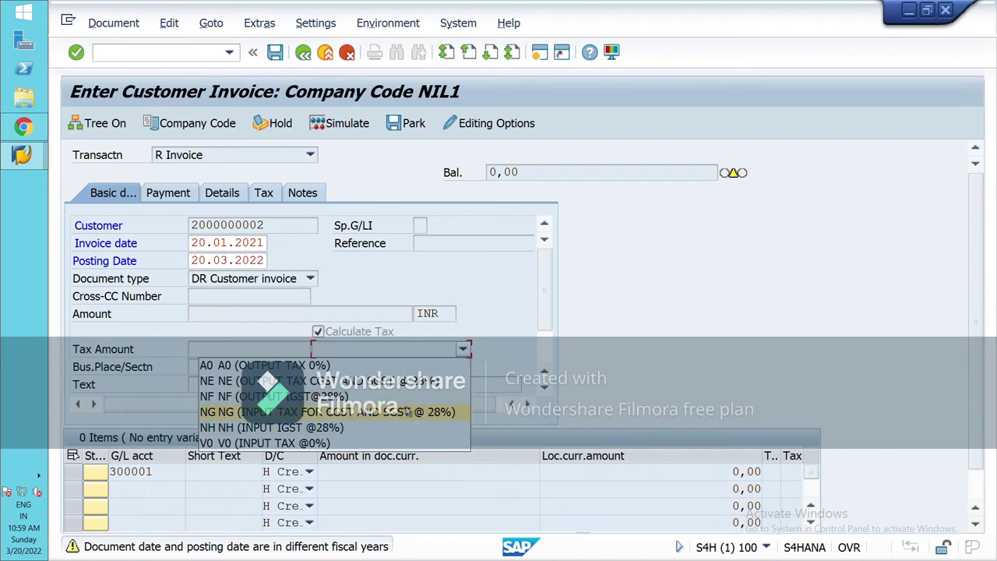
left_click(311, 384)
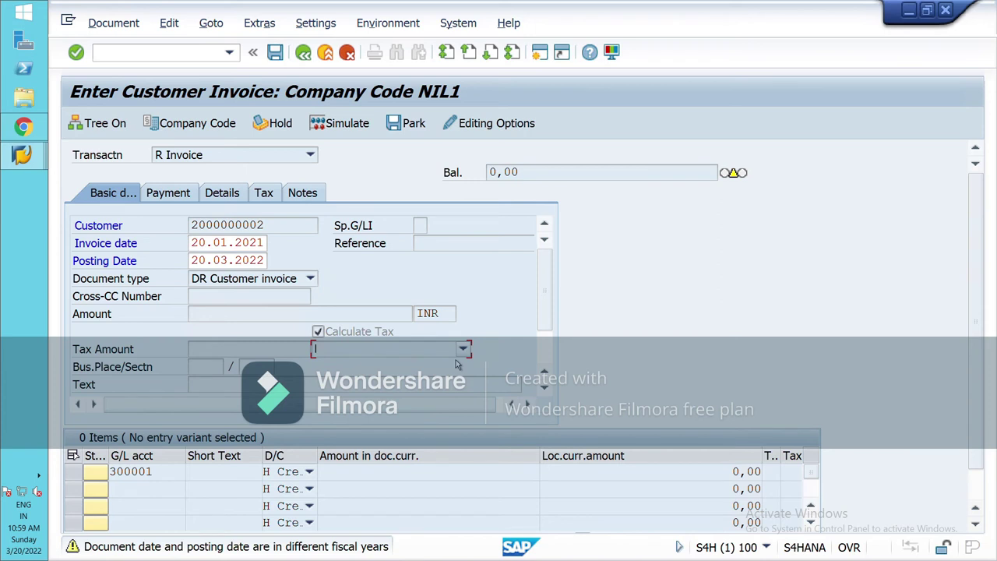
key("Return")
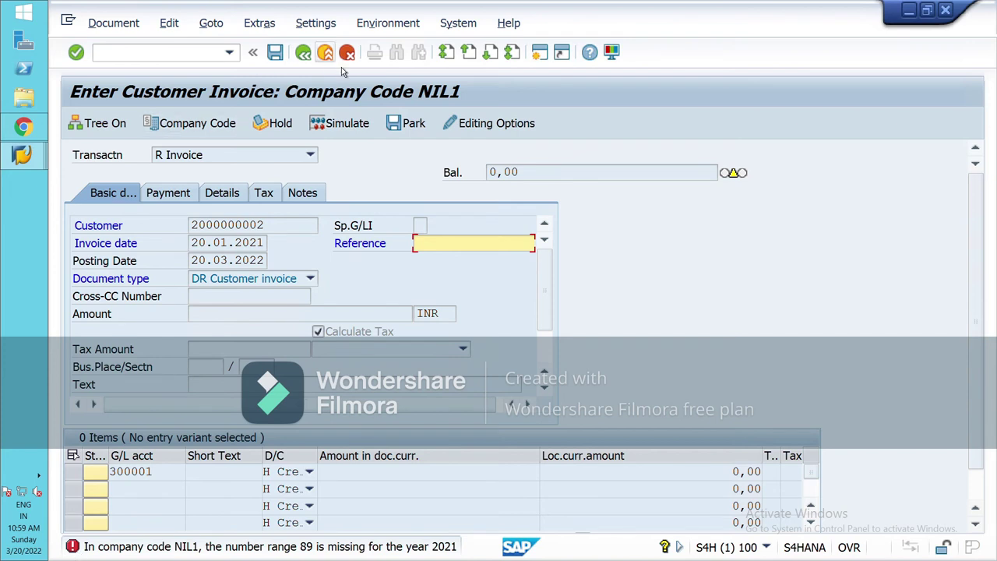
- Switch to the configuration session, leave the account group assignment and open Define Document Number Ranges under Financial Accounting Global Settings
left_click(22, 156)
left_click(117, 467)
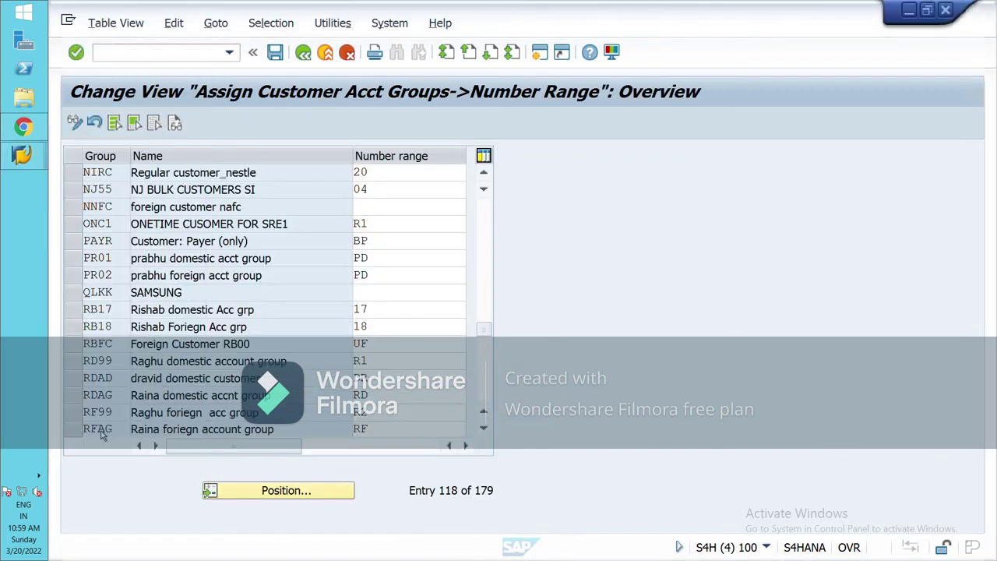
left_click(348, 51)
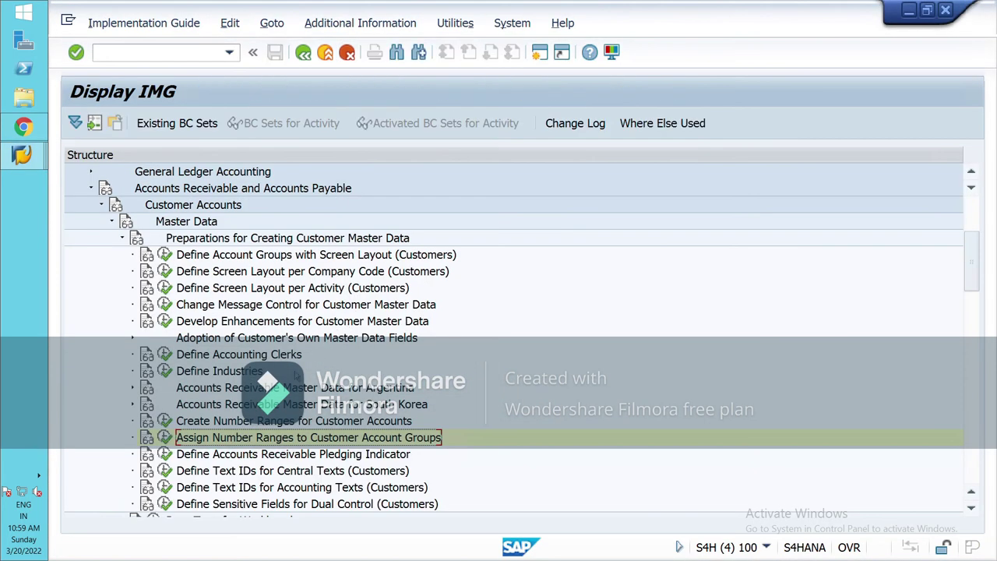
left_click(111, 222)
scroll(105, 191, "up", 2)
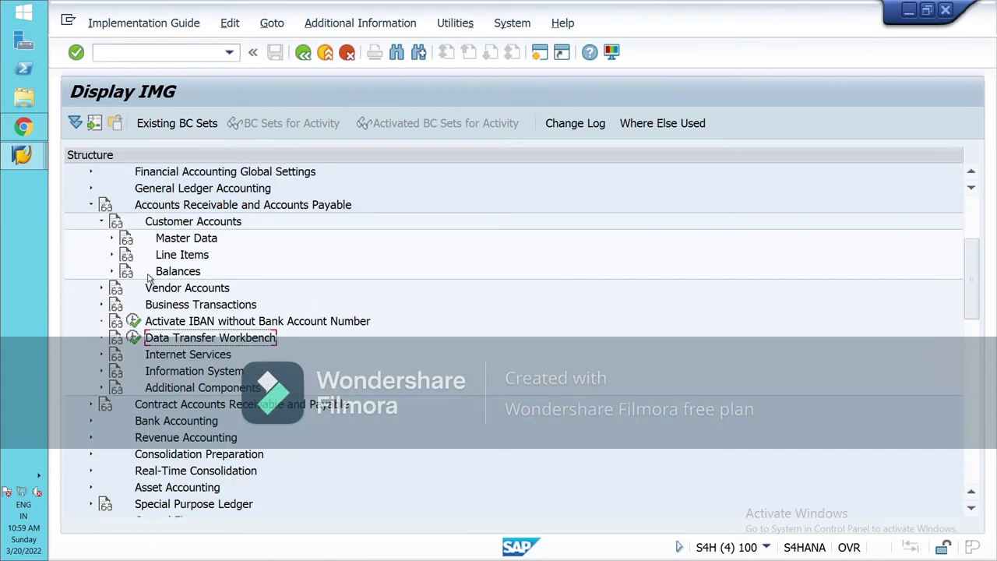
left_click(91, 188)
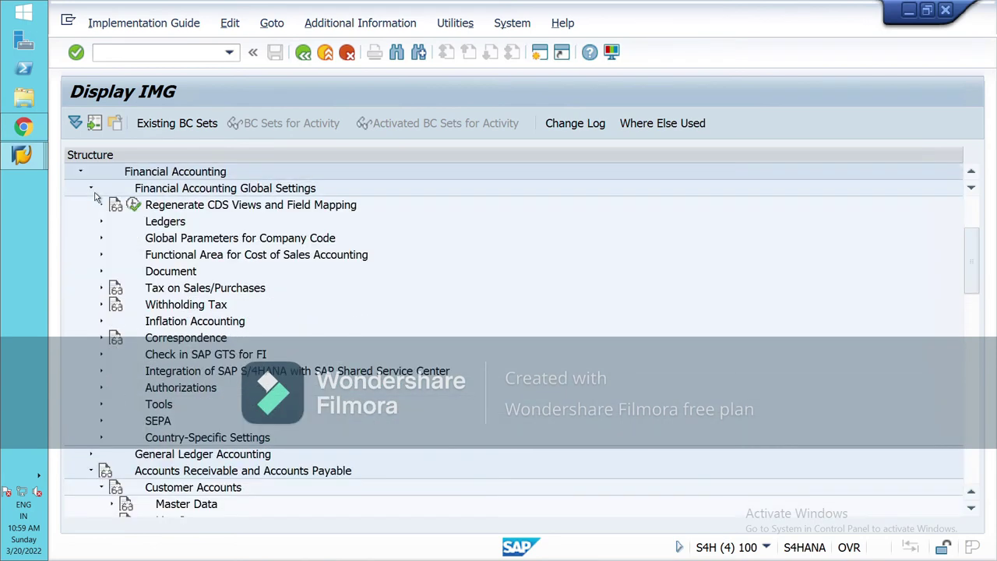
left_click(101, 272)
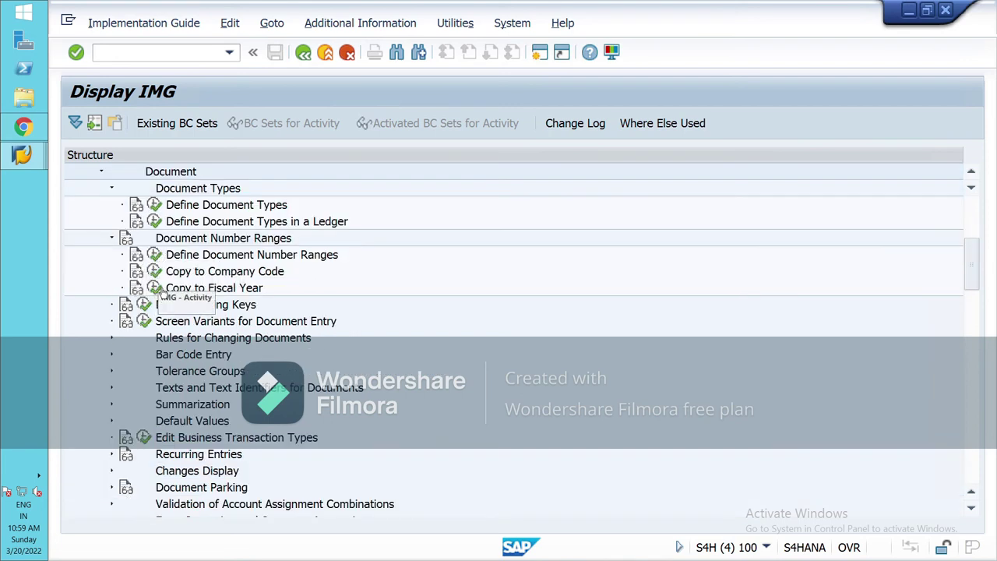
left_click(155, 254)
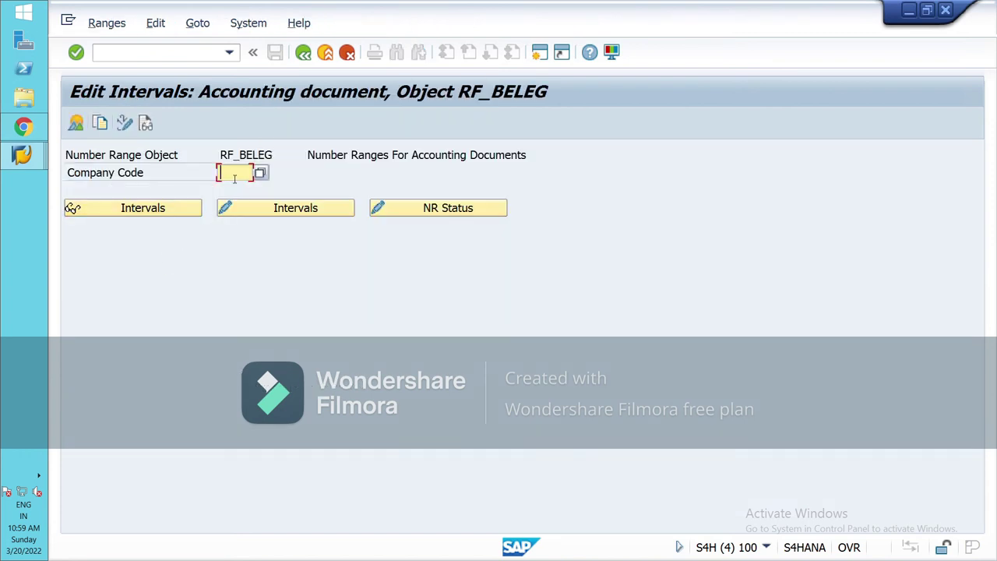
- Open the accounting document intervals of company code NIL1 for editing and look through the listed number ranges and years
type("nill")
key("Return")
left_click(274, 208)
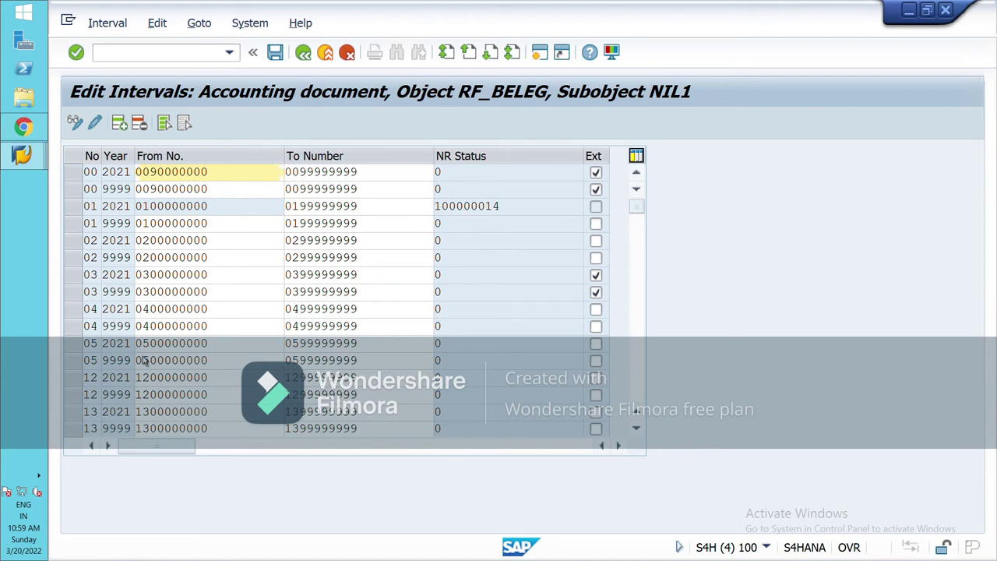
scroll(144, 359, "down", 2)
scroll(140, 356, "down", 2)
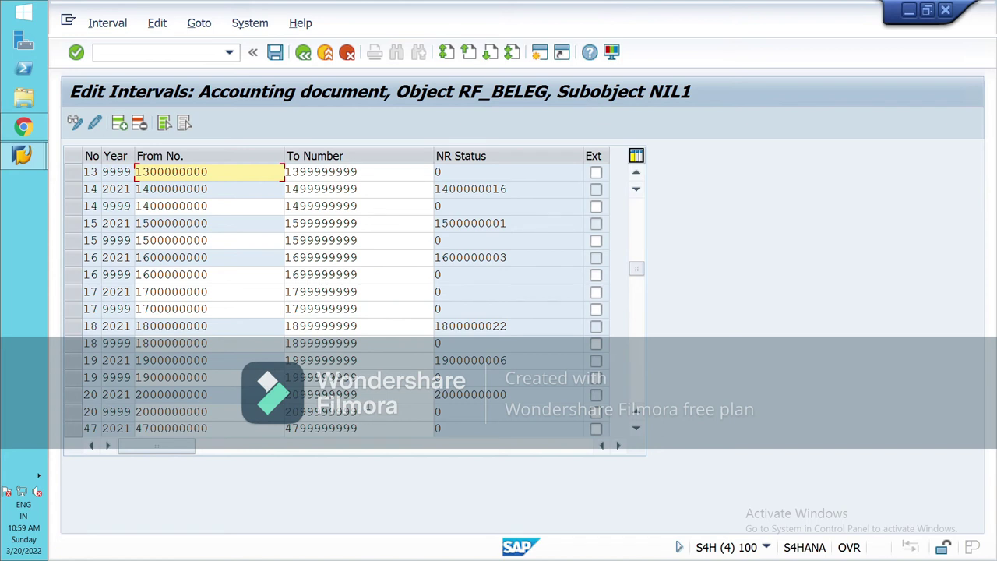
left_click(126, 395)
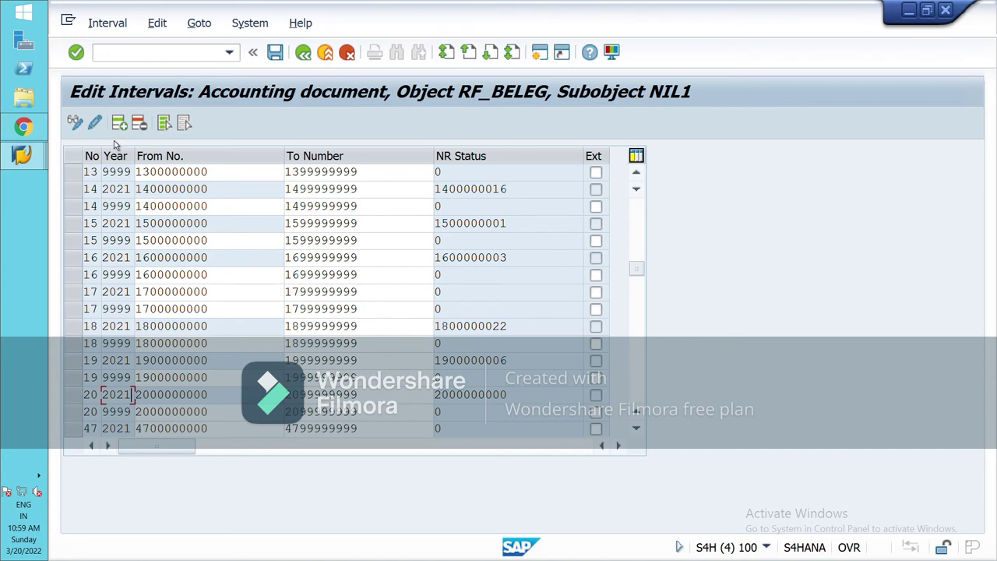
- Try to edit the year of the 2021 interval for number range 20 in number range status maintenance, and leave without saving
left_click(95, 122)
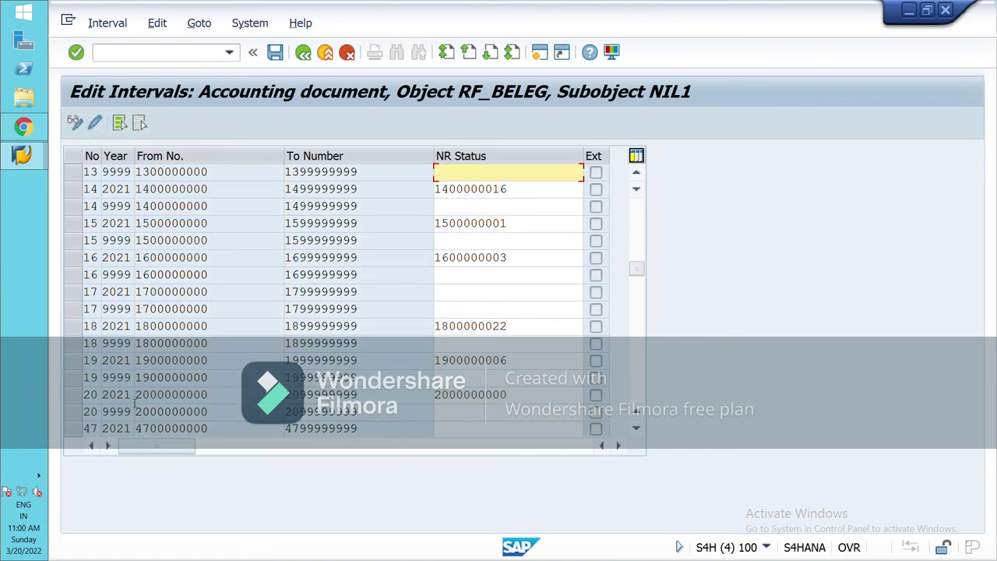
left_click(126, 395)
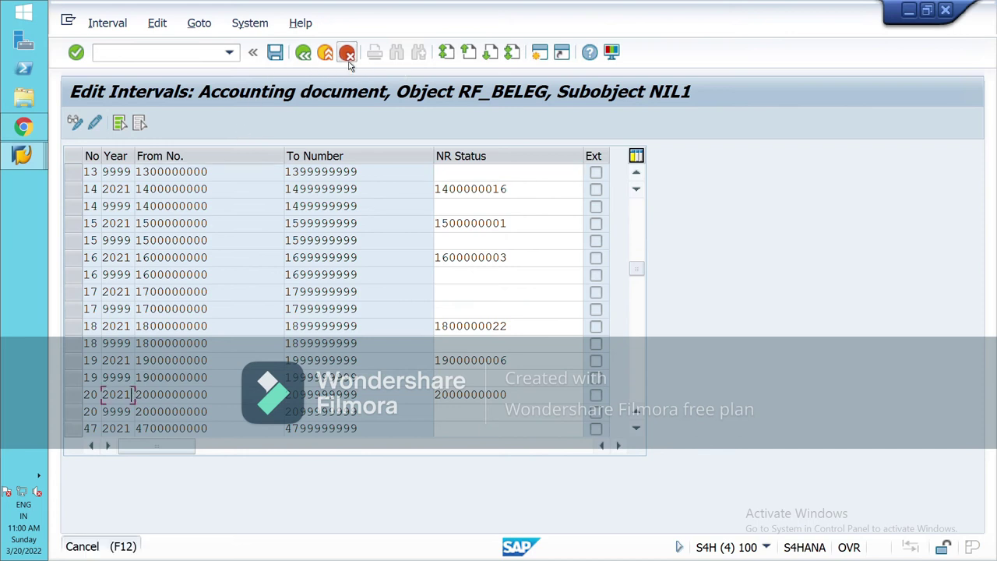
left_click(346, 52)
left_click(335, 383)
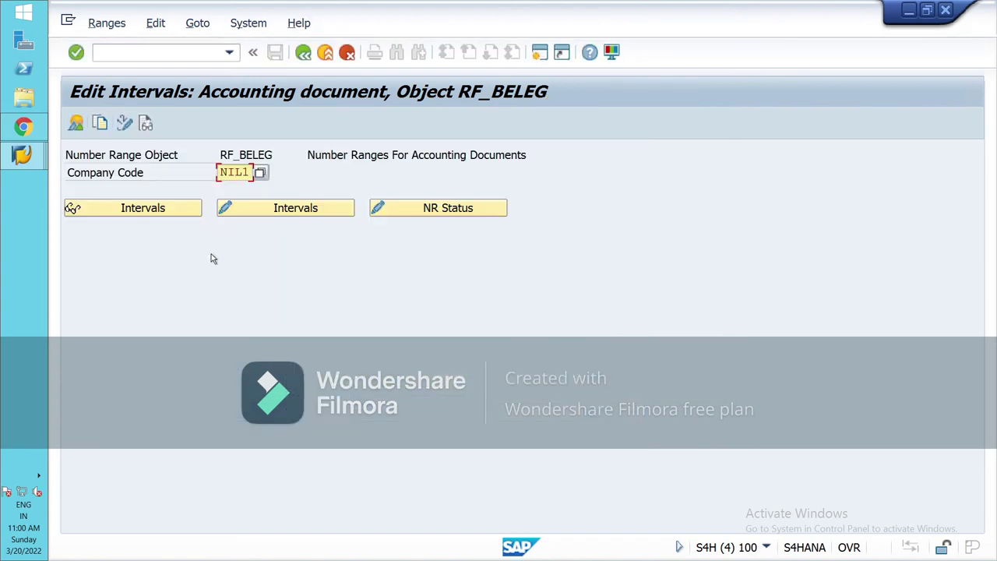
left_click(279, 215)
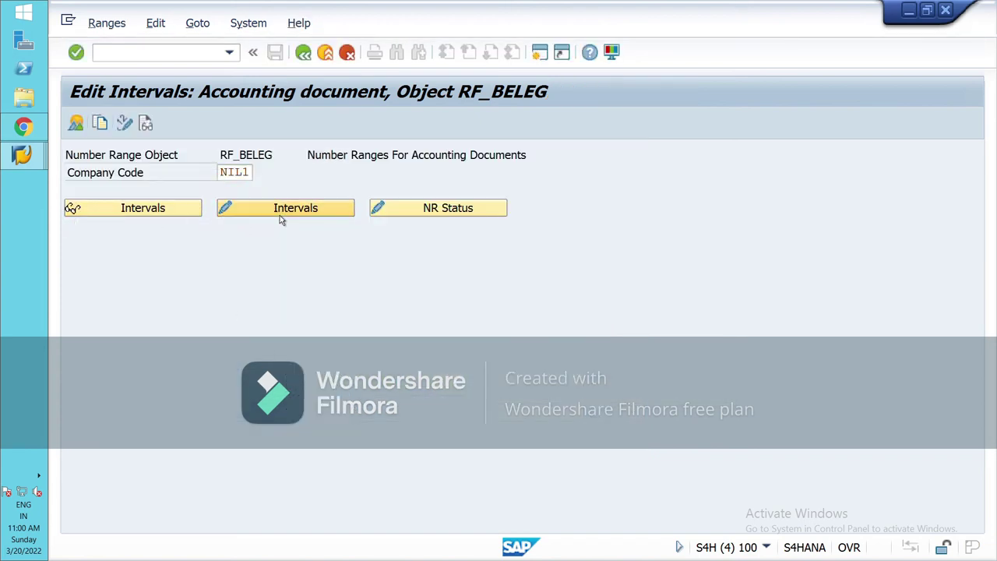
left_click(100, 126)
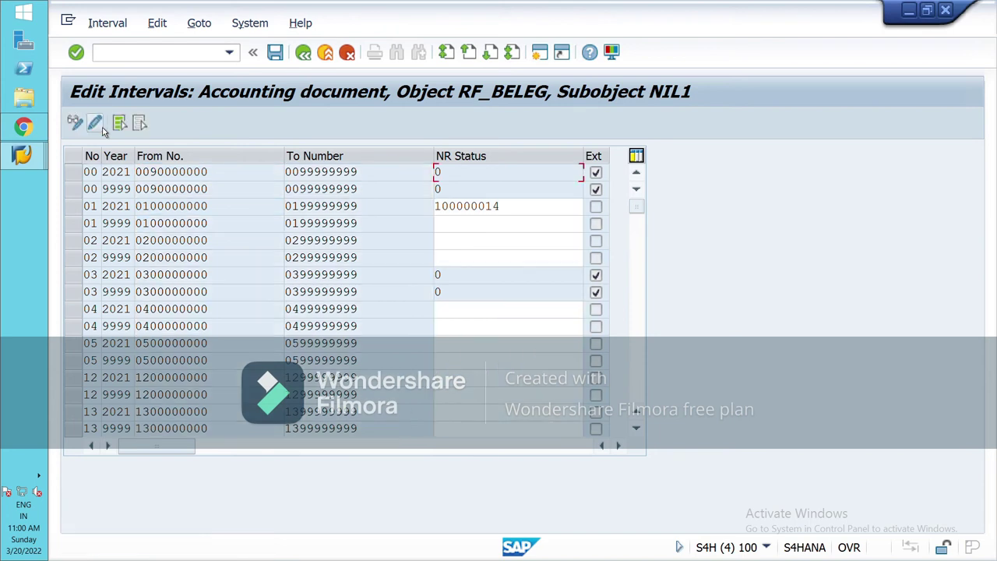
left_click(100, 127)
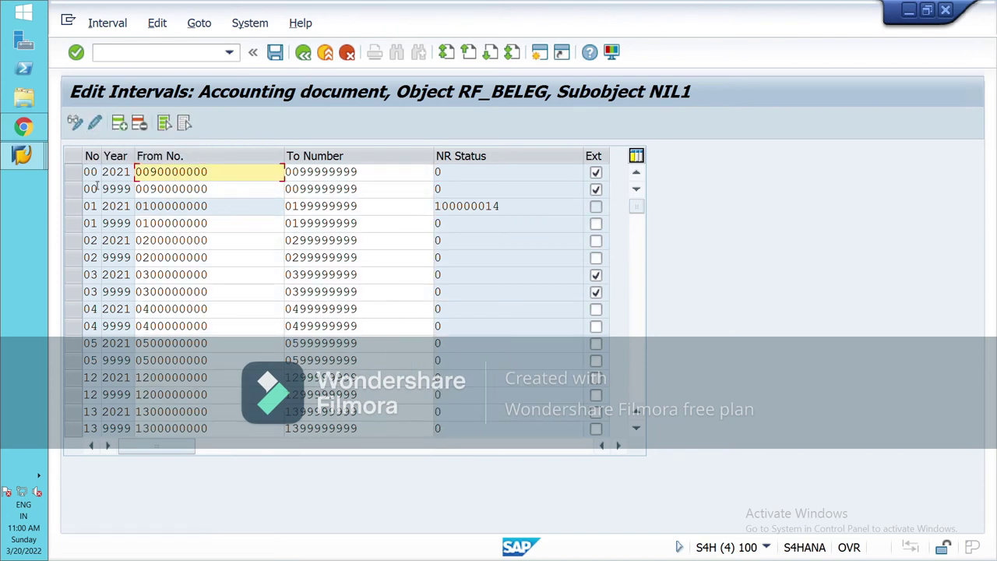
left_click(346, 52)
left_click(347, 381)
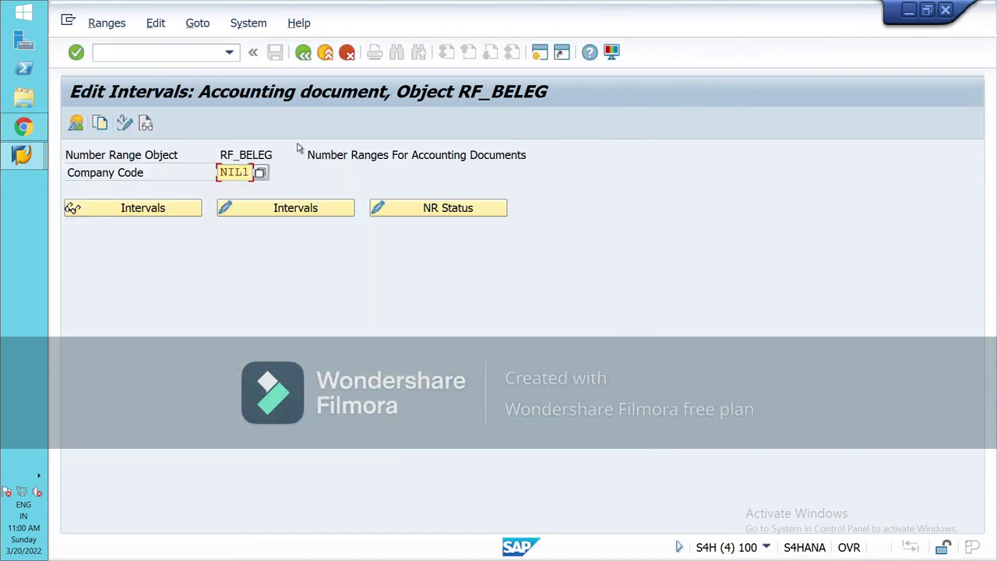
- Try to copy company code NIL1's document number ranges to target fiscal year 9999, and leave Copy to Fiscal Year
left_click(303, 52)
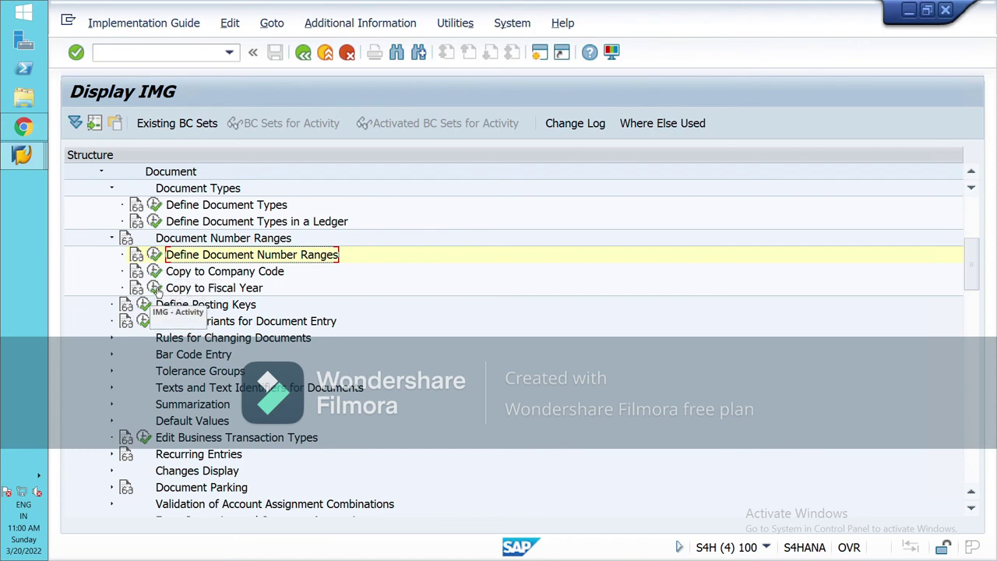
left_click(156, 288)
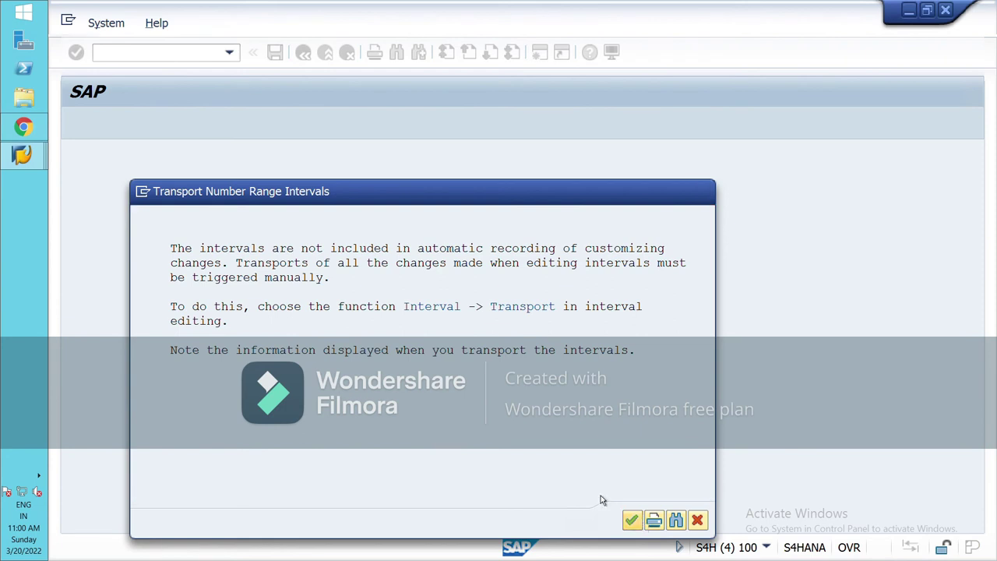
key("Return")
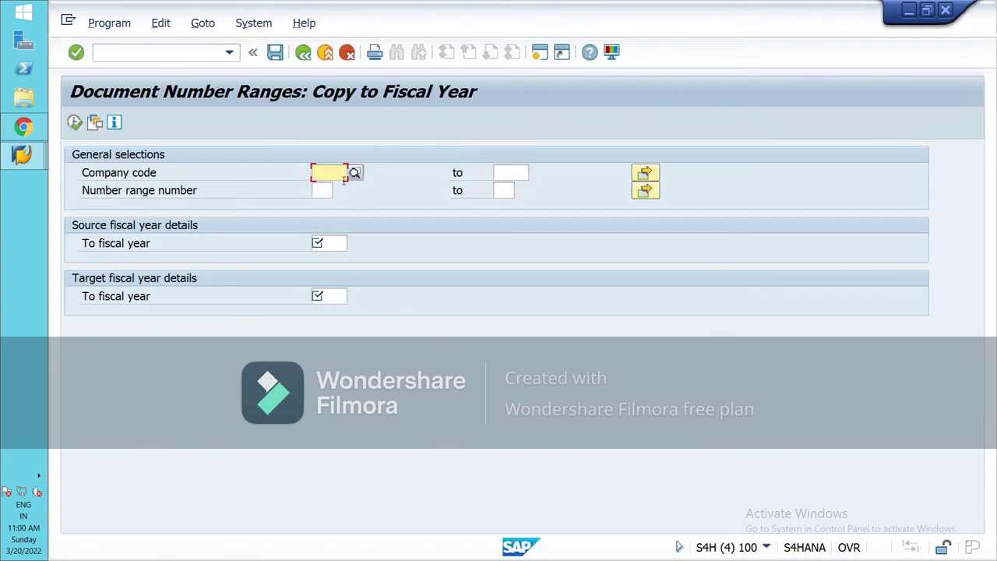
type("nil")
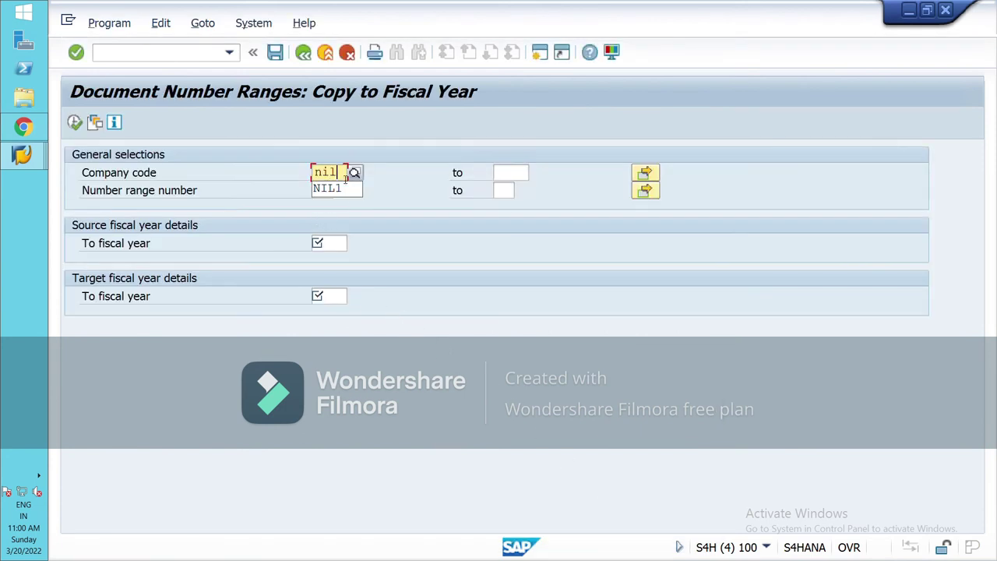
key("Down")
key("Return")
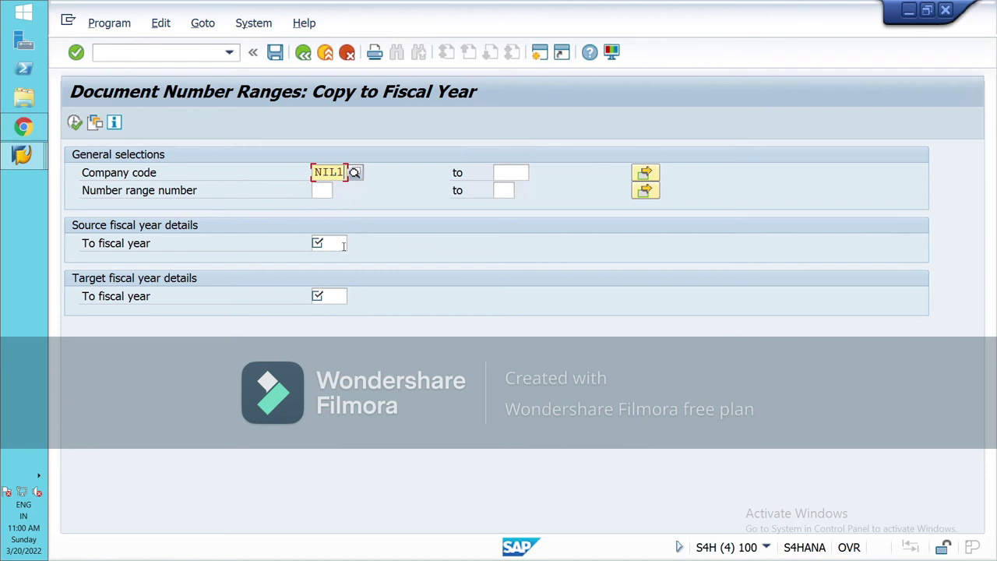
left_click(332, 299)
type("9999")
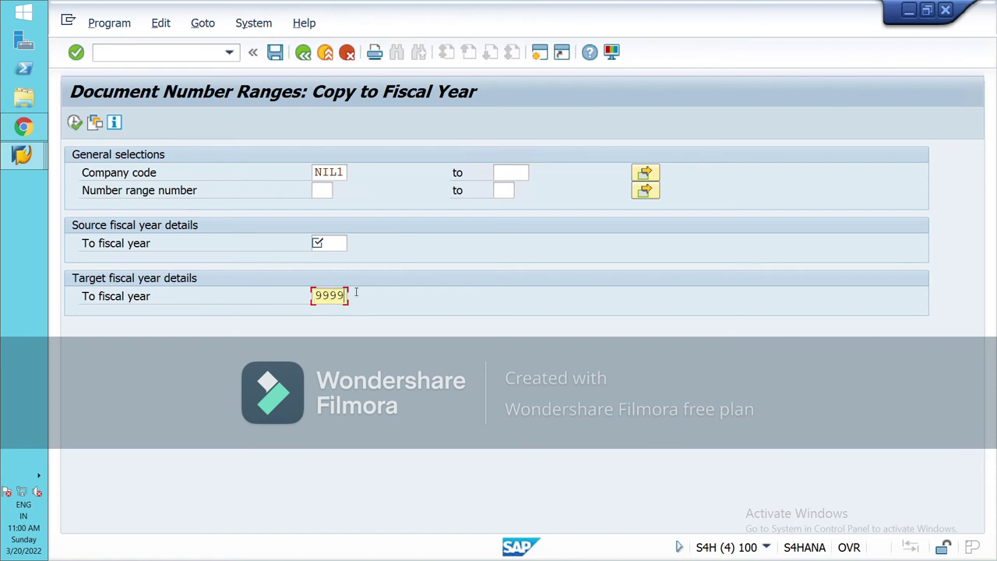
left_click(335, 244)
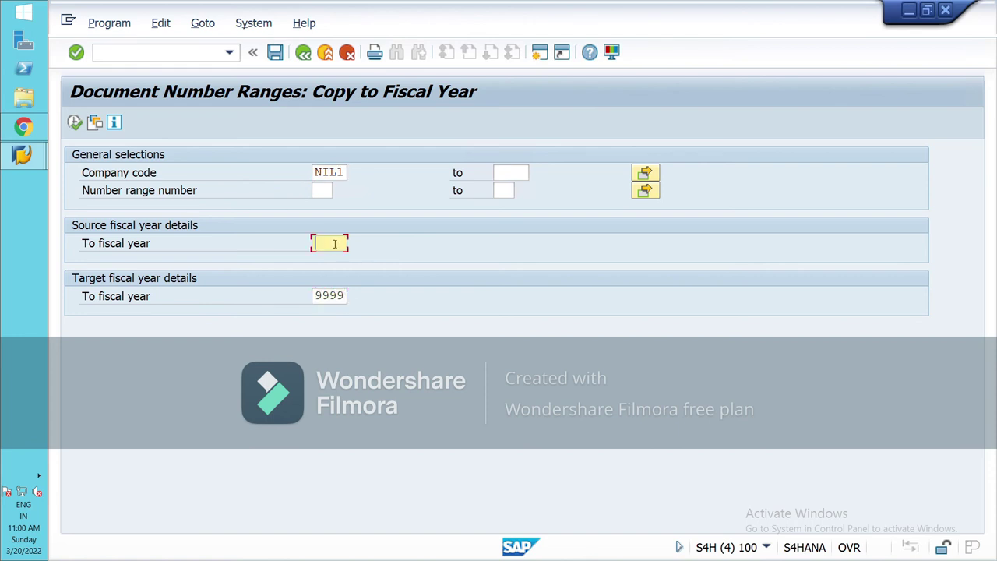
left_click(277, 53)
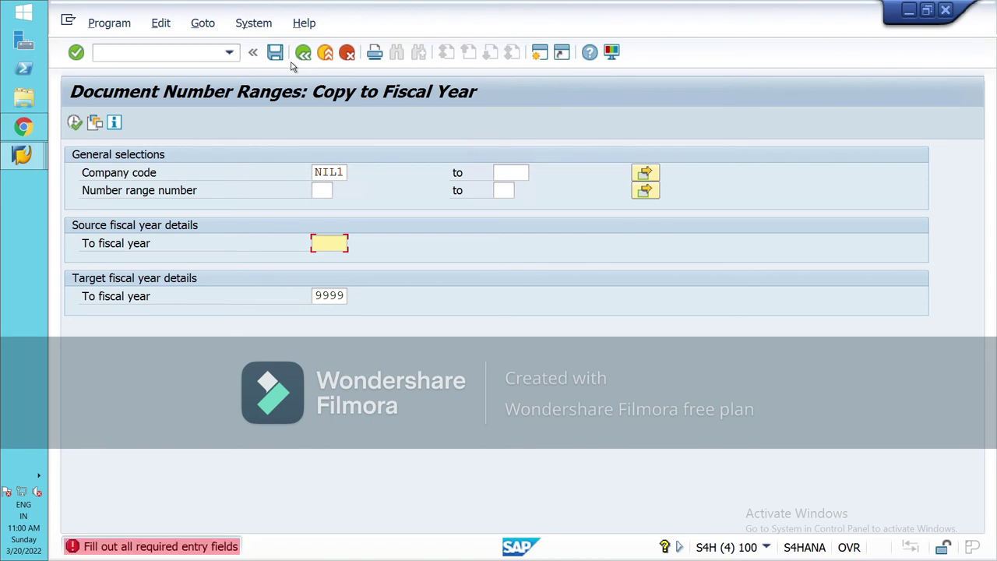
left_click(337, 248)
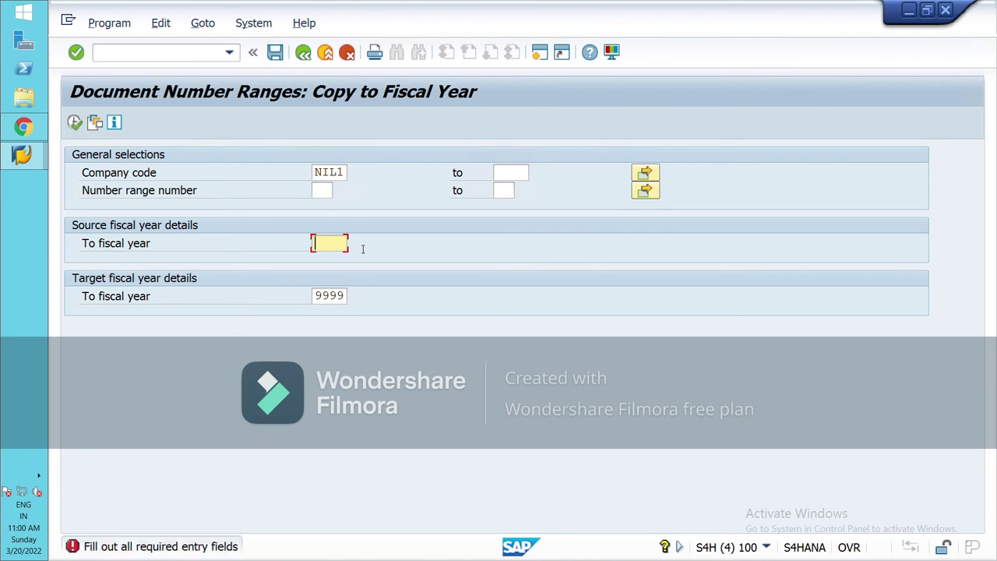
left_click(326, 52)
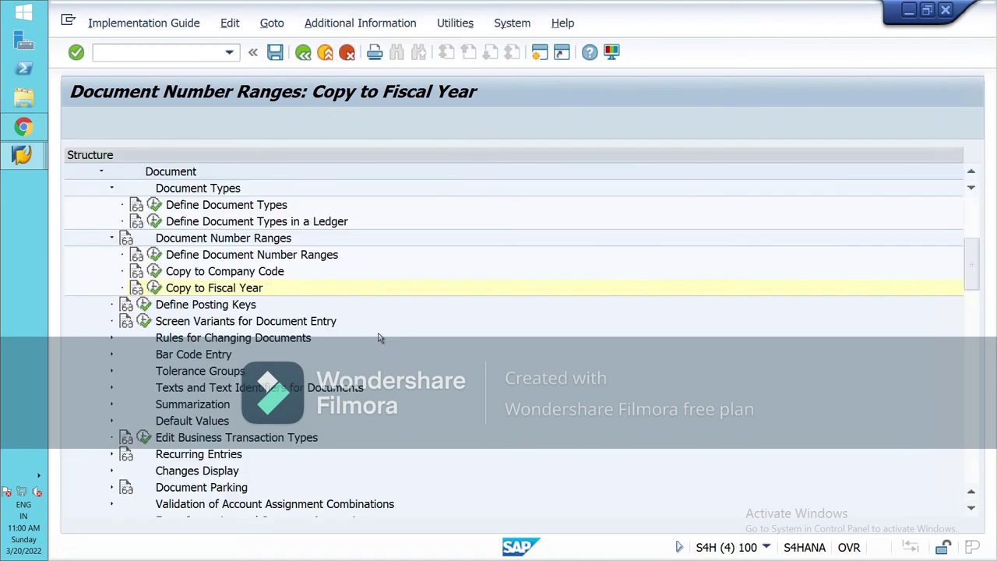
- Look at the selection options for copying document number ranges to a company code, and return to the Implementation Guide
left_click(157, 279)
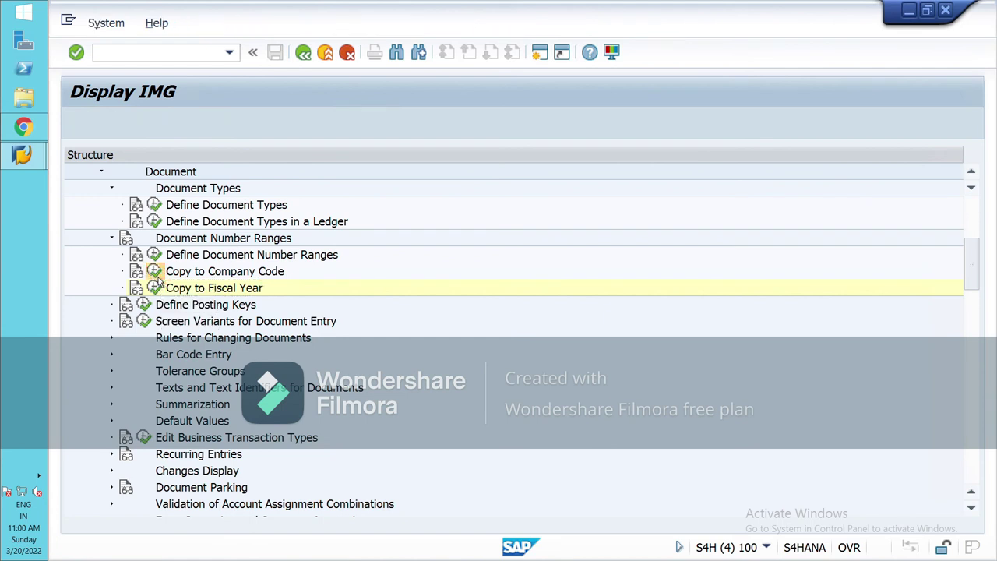
left_click(630, 518)
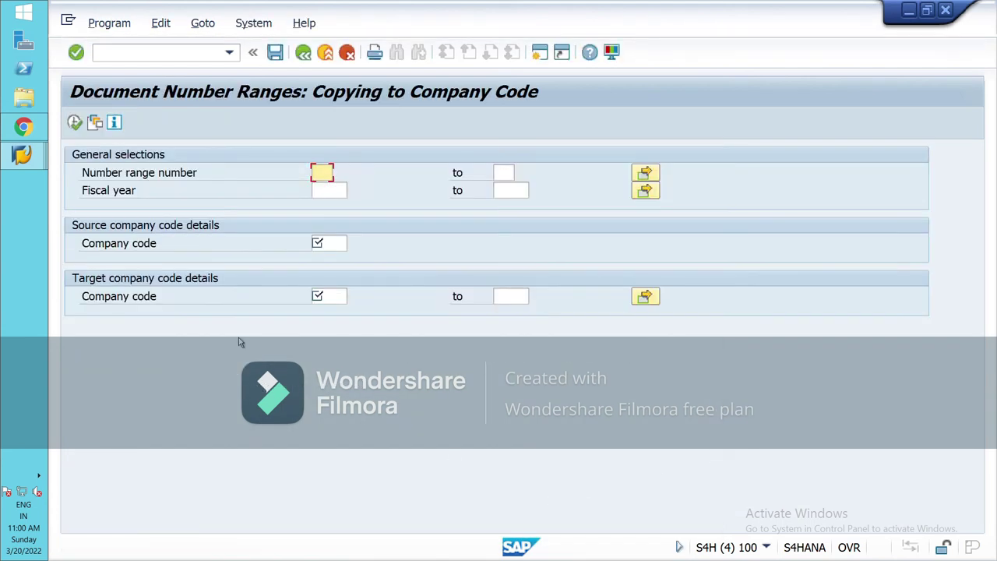
left_click(326, 53)
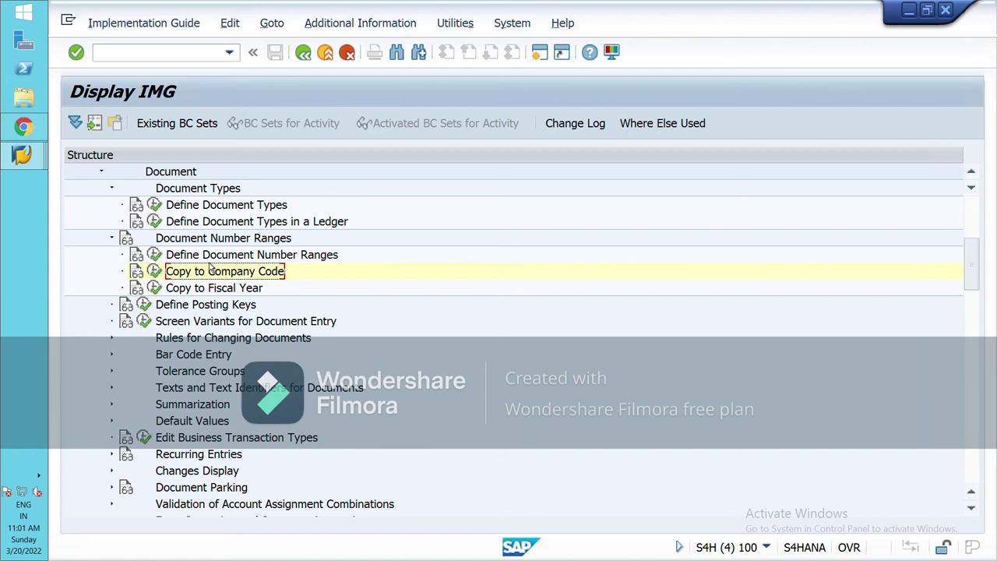
- Switch to the customer invoice session to reread the number range error, and return to the configuration session
mouse_move(22, 155)
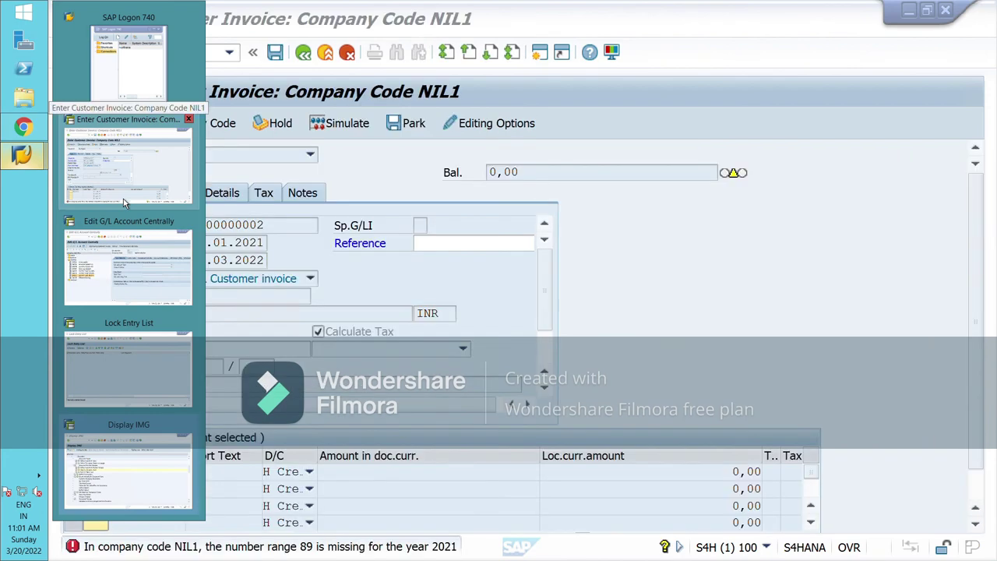
left_click(123, 201)
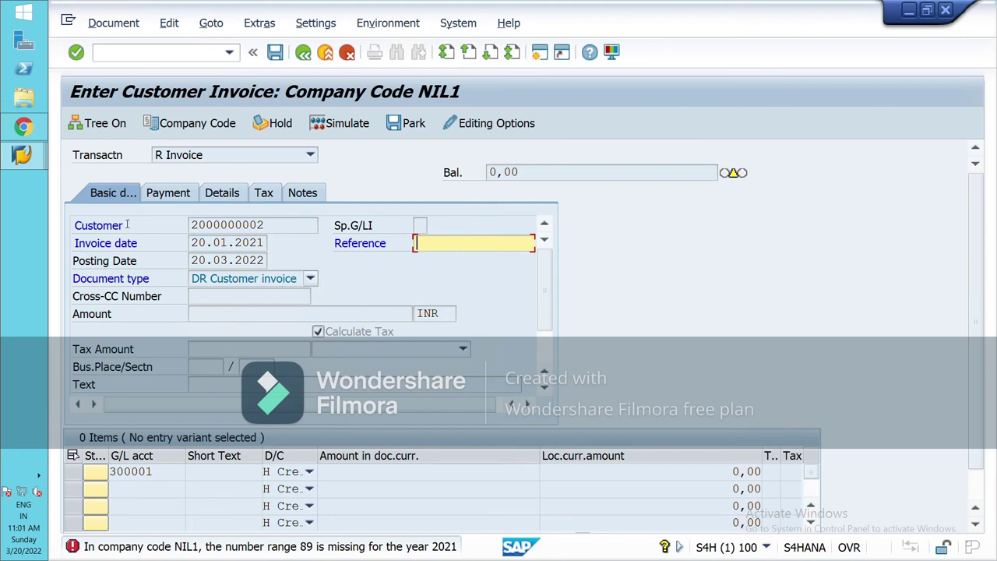
left_click(22, 155)
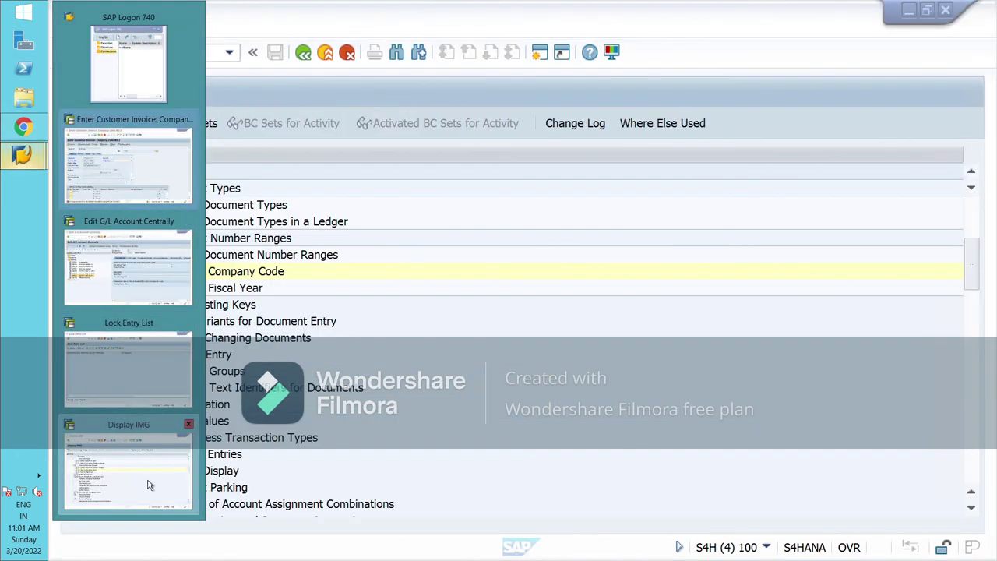
left_click(151, 479)
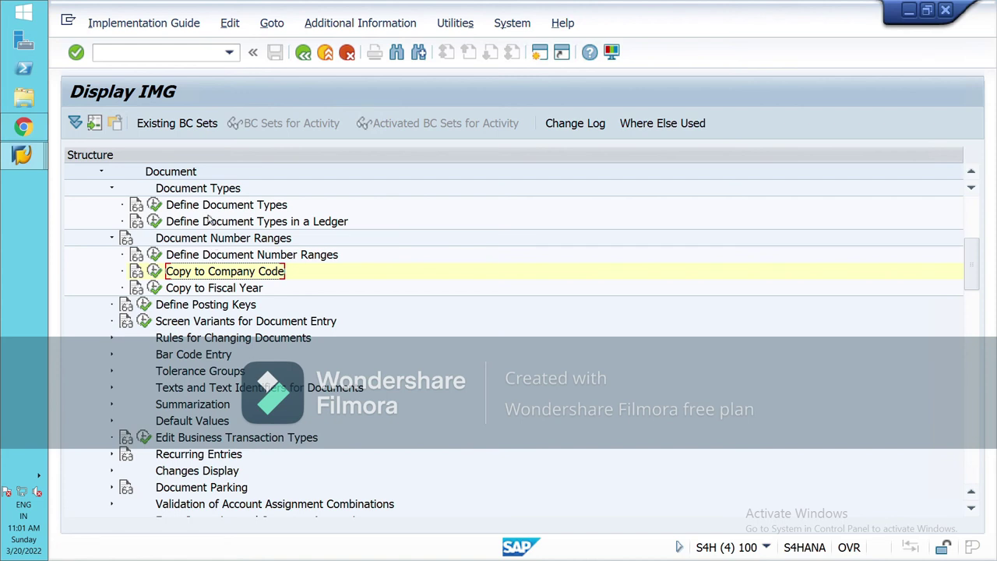
- Open Define Document Types and display the details of document type DR to check its number range
left_click(154, 205)
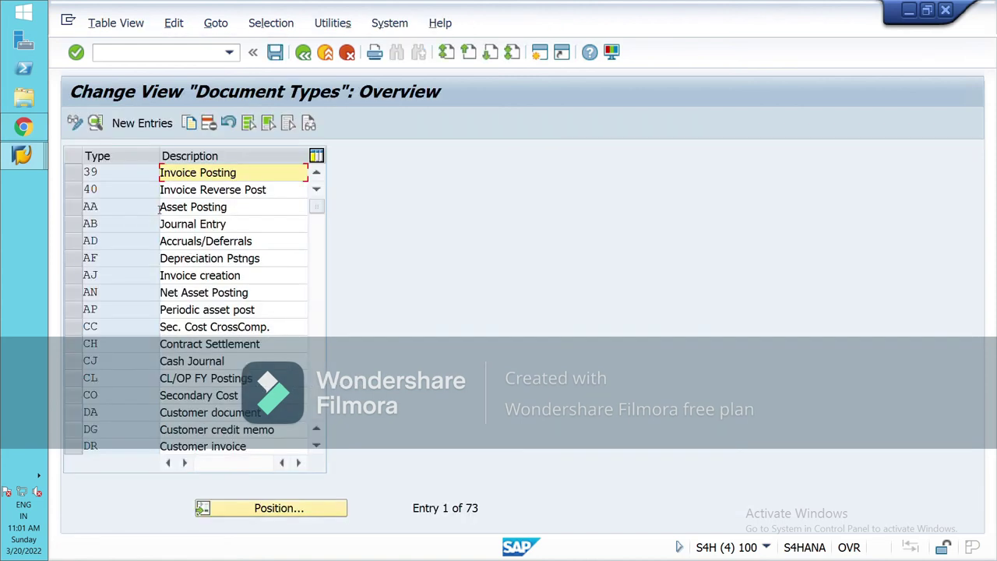
left_click(248, 508)
type("dr")
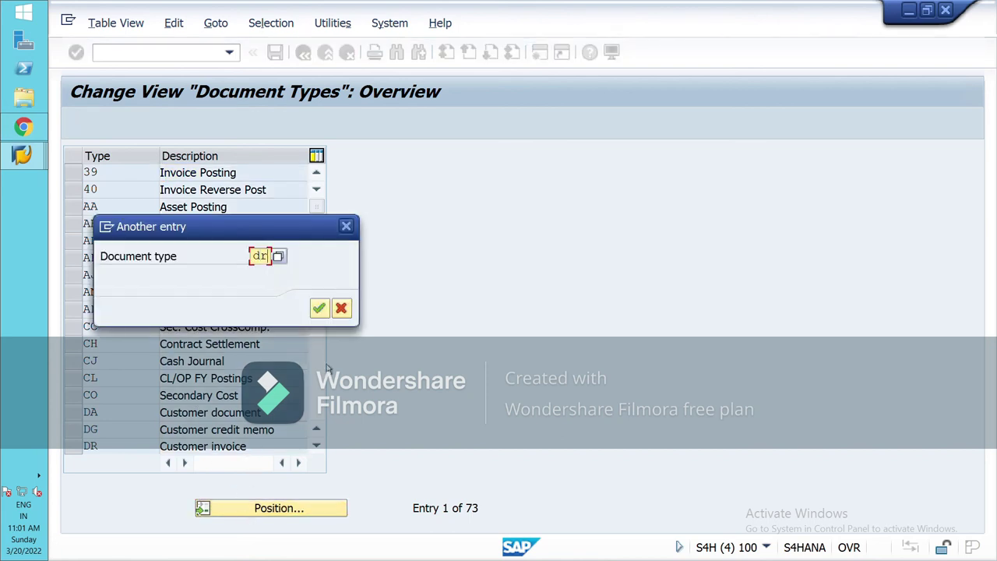
left_click(320, 307)
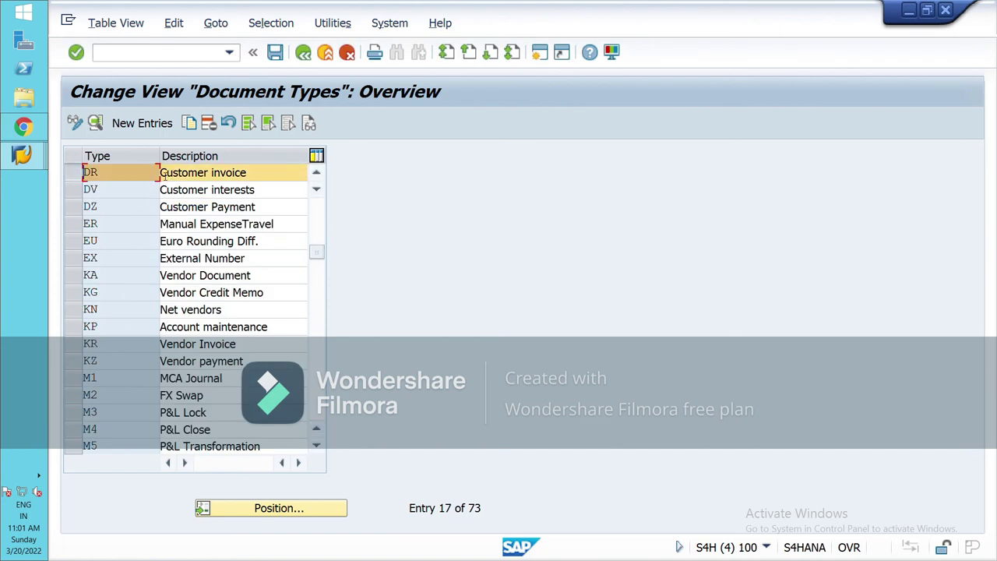
double_click(201, 177)
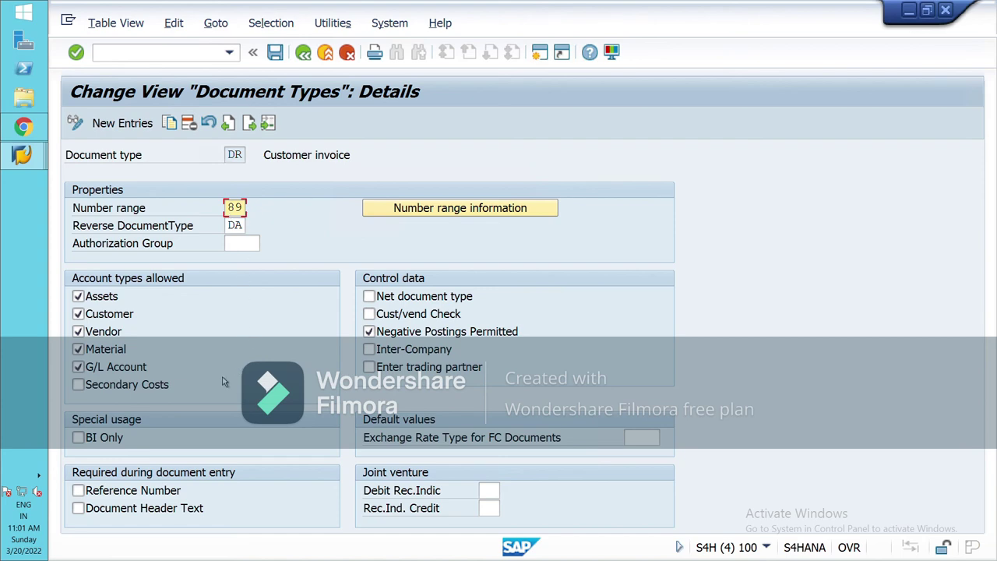
- Compare the number range in the customer invoice error with the one assigned to document type DR, and leave the document types
mouse_move(19, 163)
left_click(115, 216)
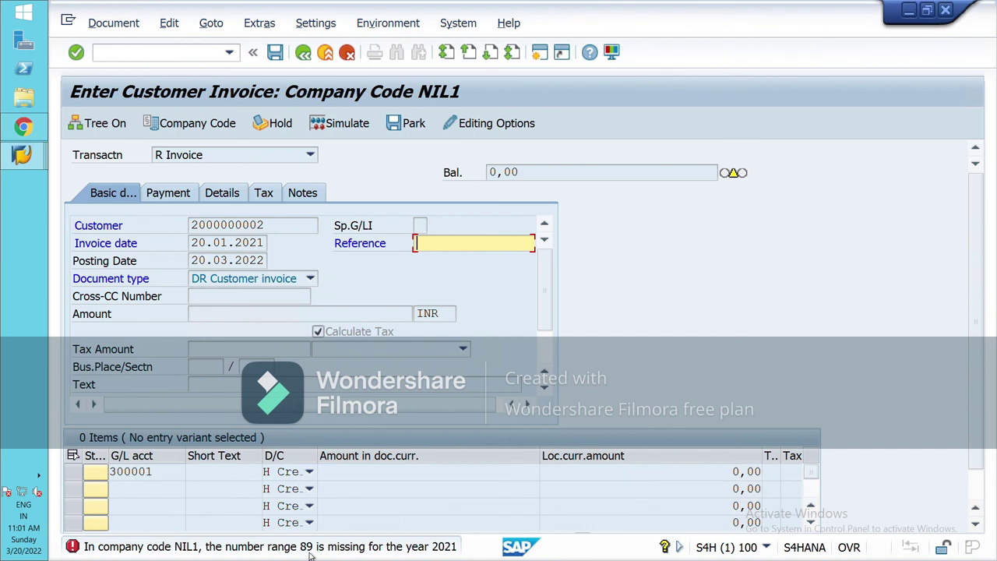
mouse_move(43, 181)
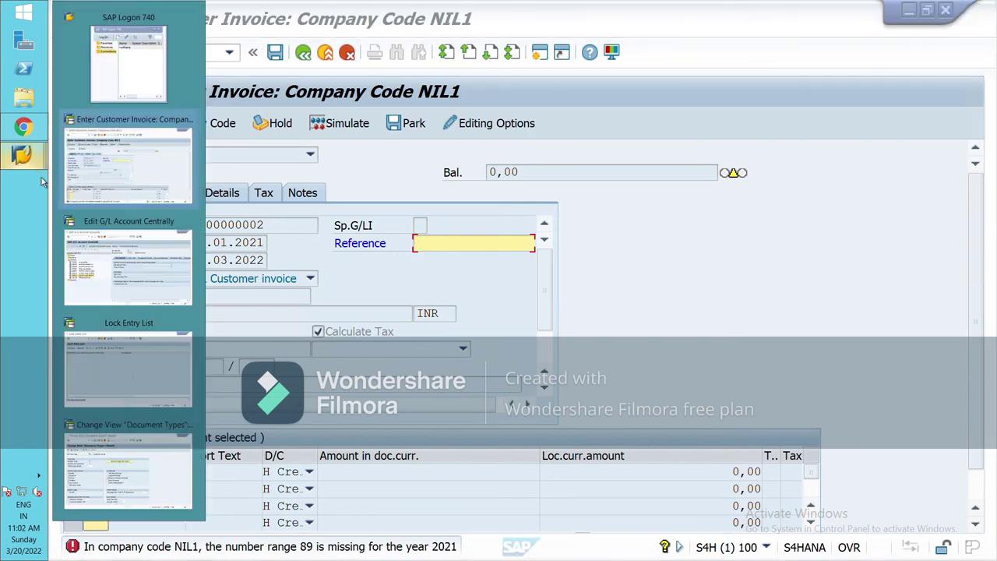
left_click(141, 470)
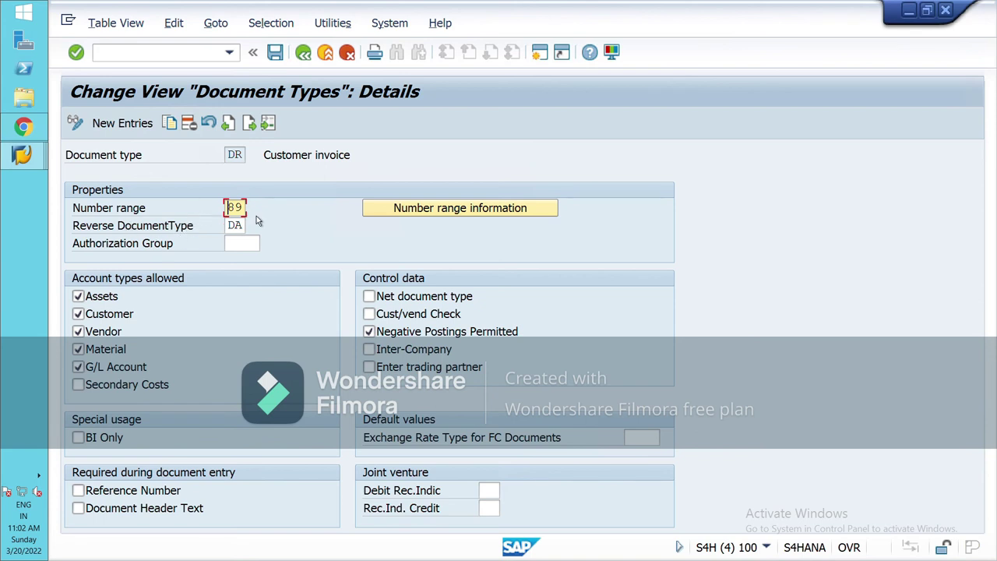
left_click(304, 54)
left_click(304, 53)
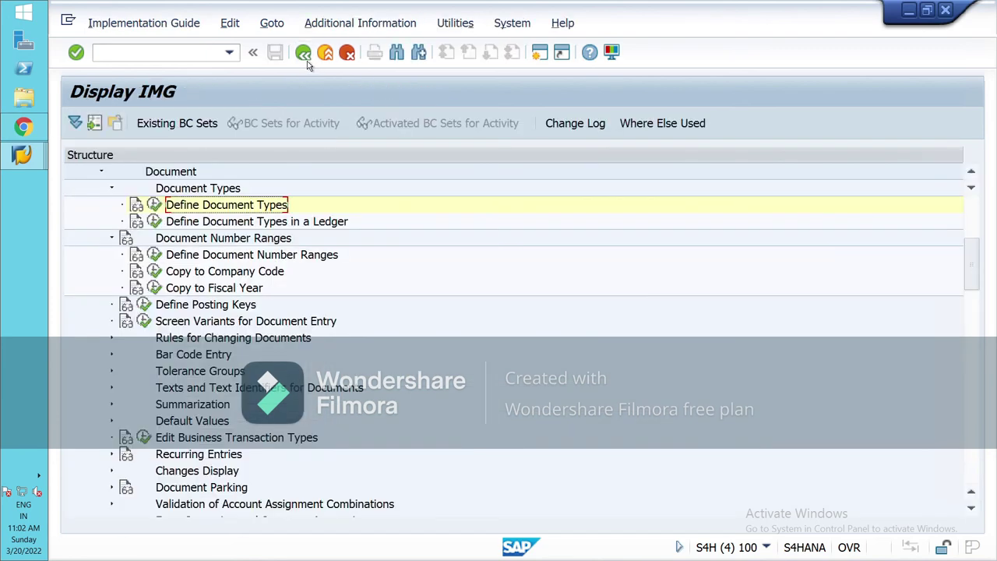
left_click(160, 222)
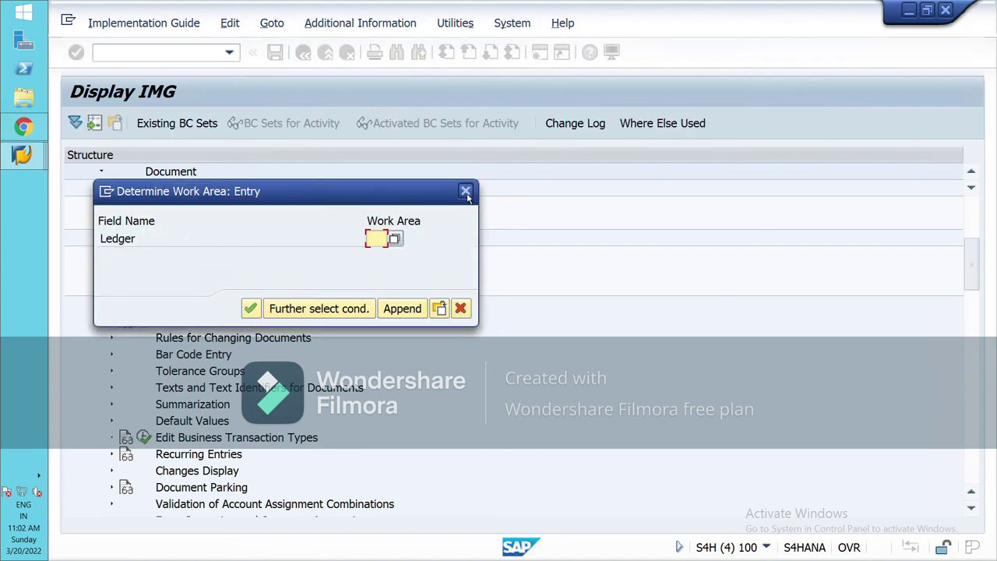
left_click(465, 191)
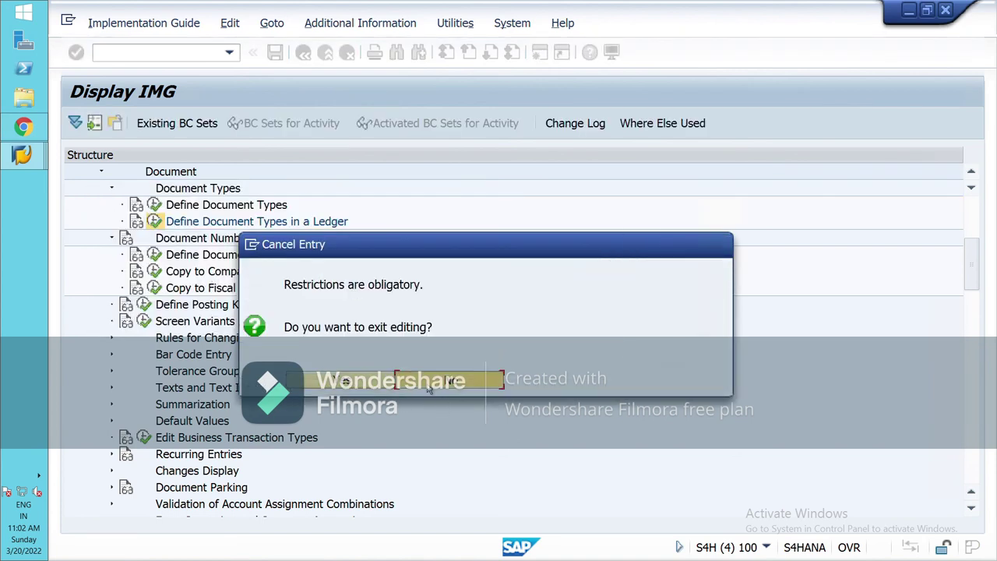
left_click(450, 380)
left_click(465, 191)
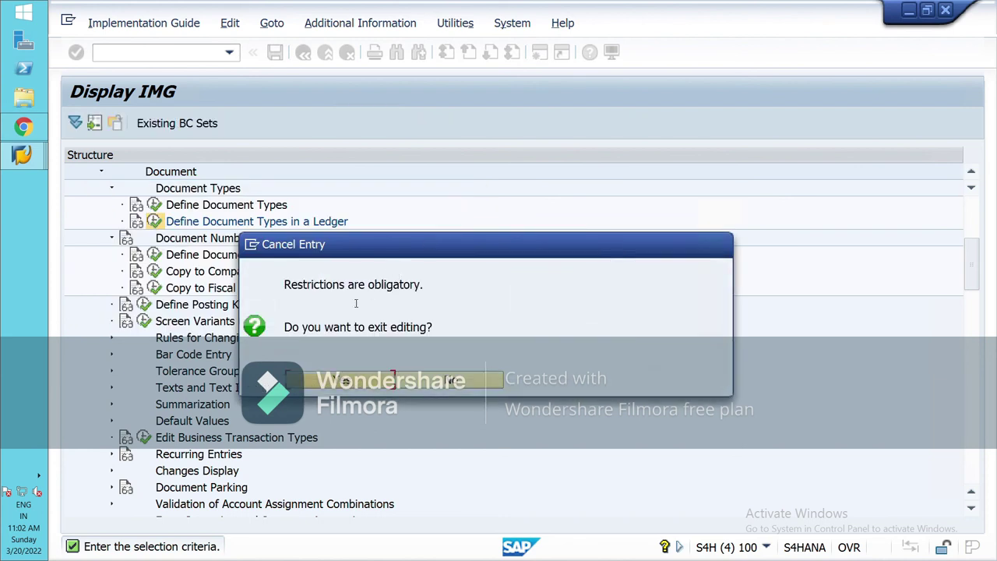
left_click(349, 388)
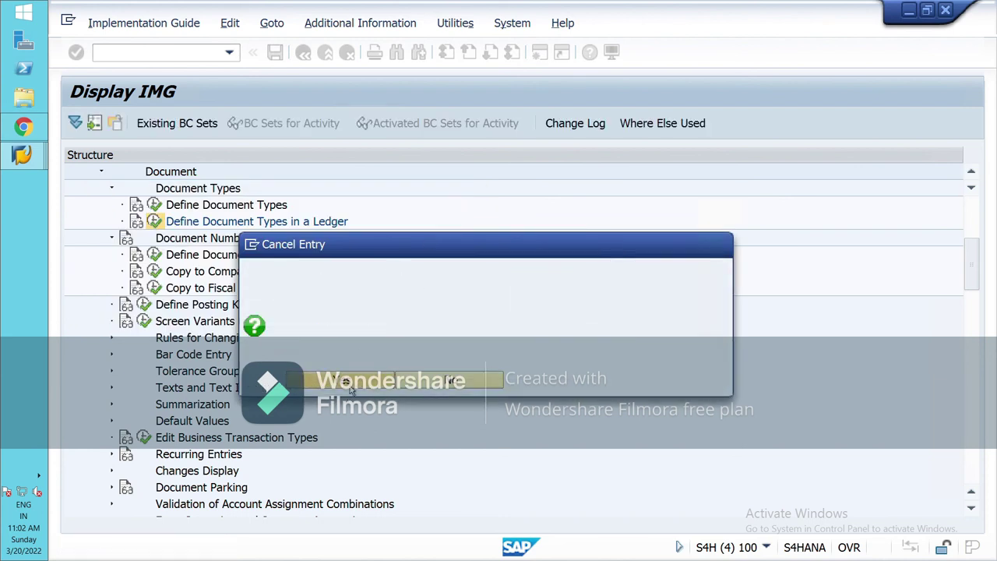
- Open the accounting document intervals of company code NIL1 through Define Document Number Ranges, review the listed ranges and leave the list
left_click(154, 254)
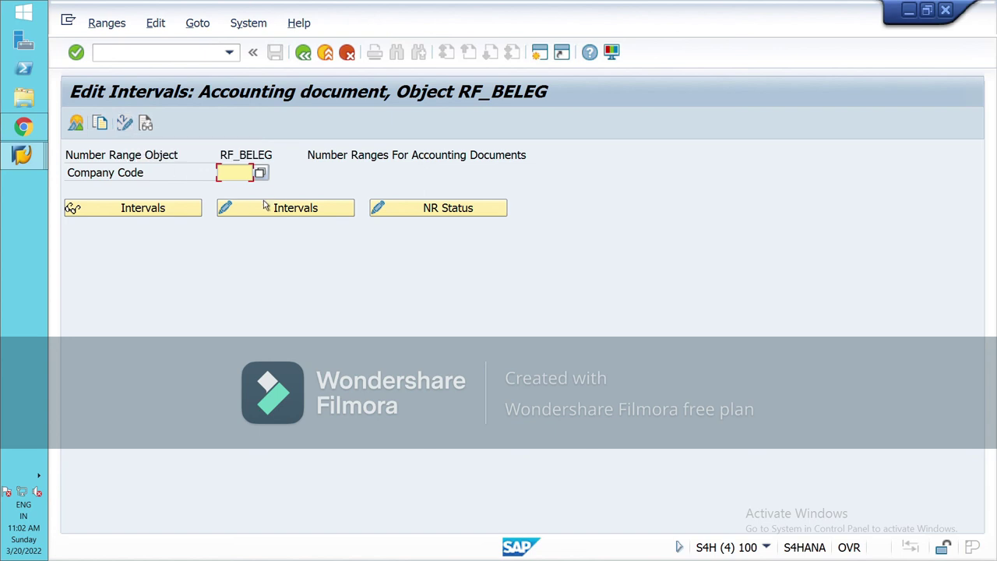
type("nil")
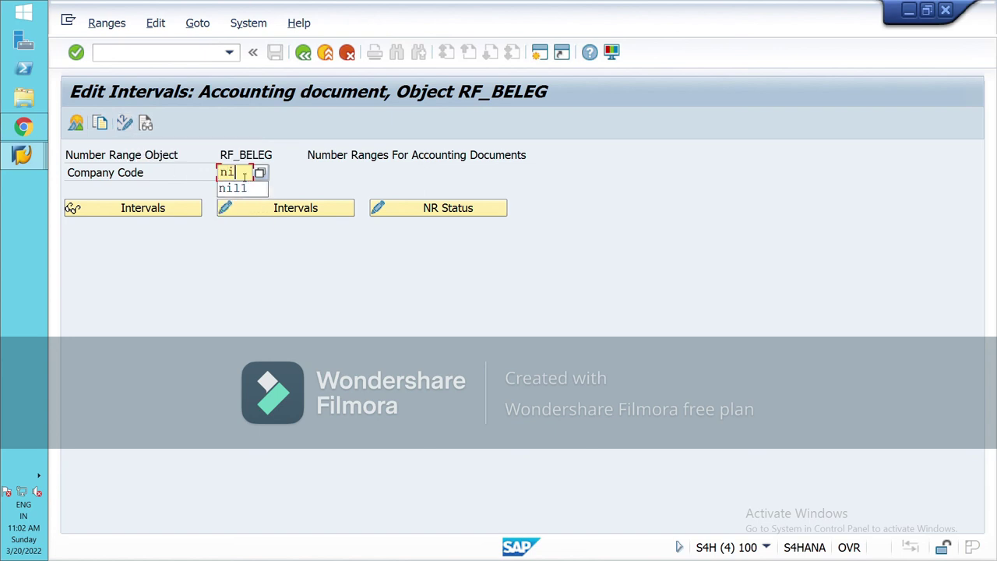
left_click(237, 188)
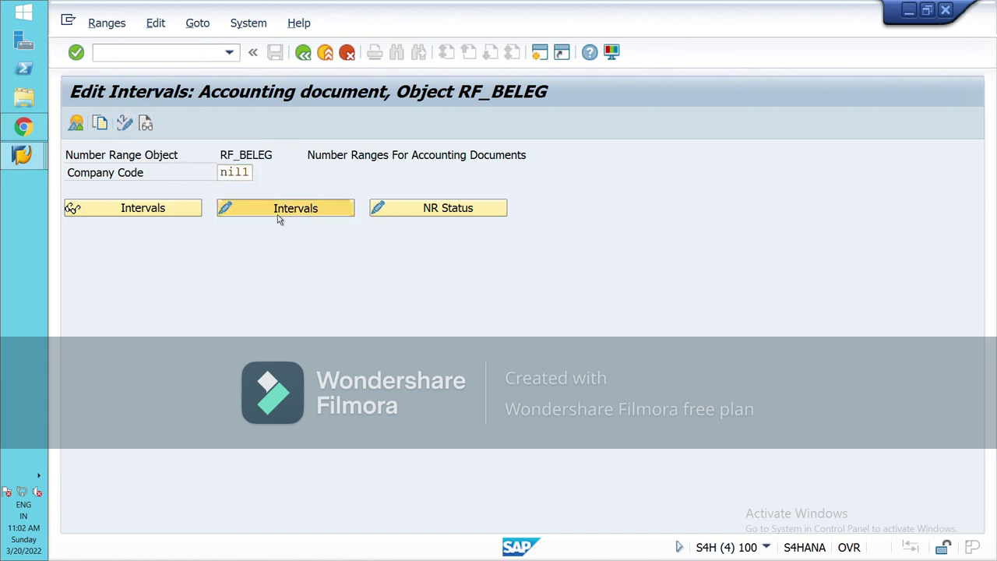
left_click(277, 209)
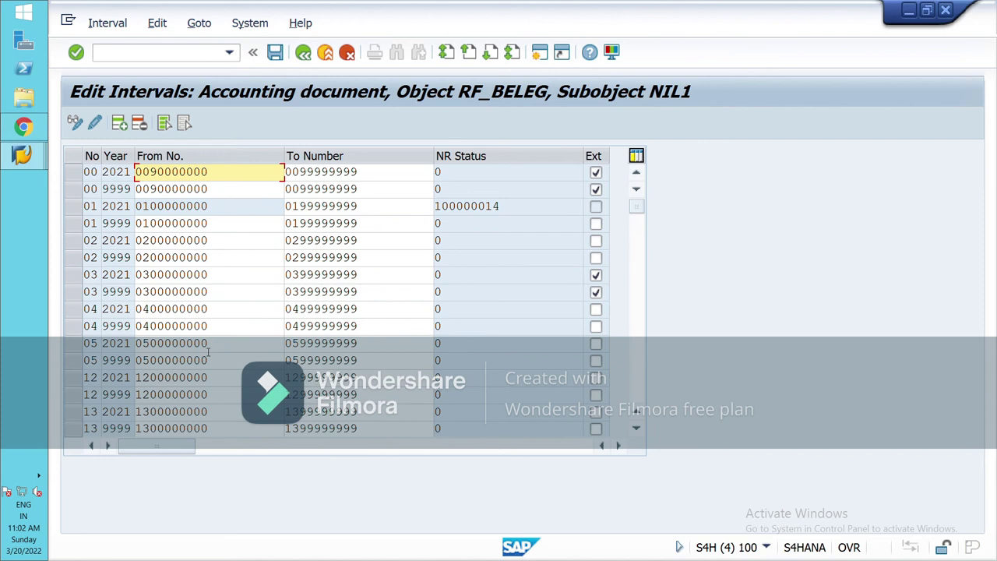
scroll(207, 352, "down", 2)
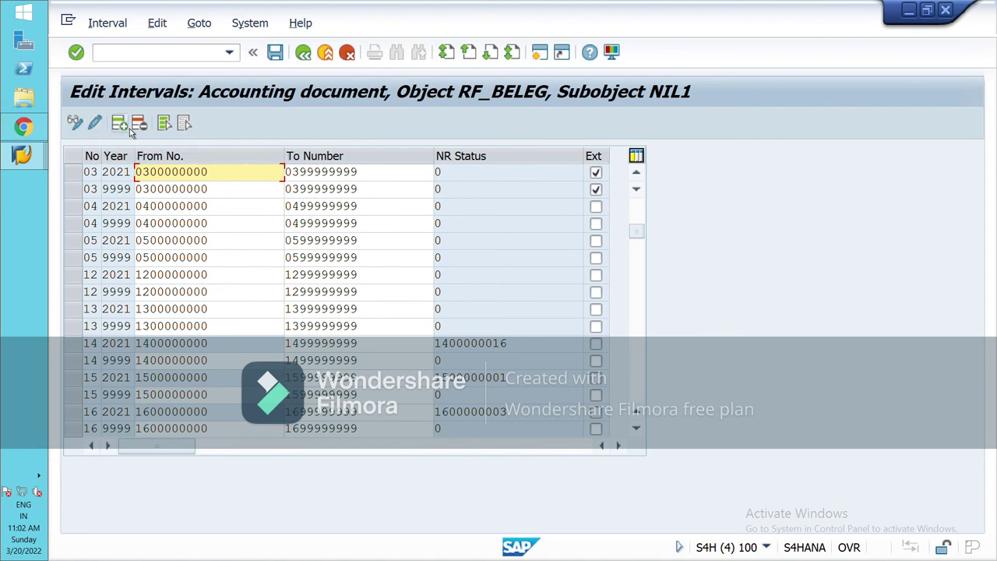
left_click(309, 57)
mouse_move(22, 154)
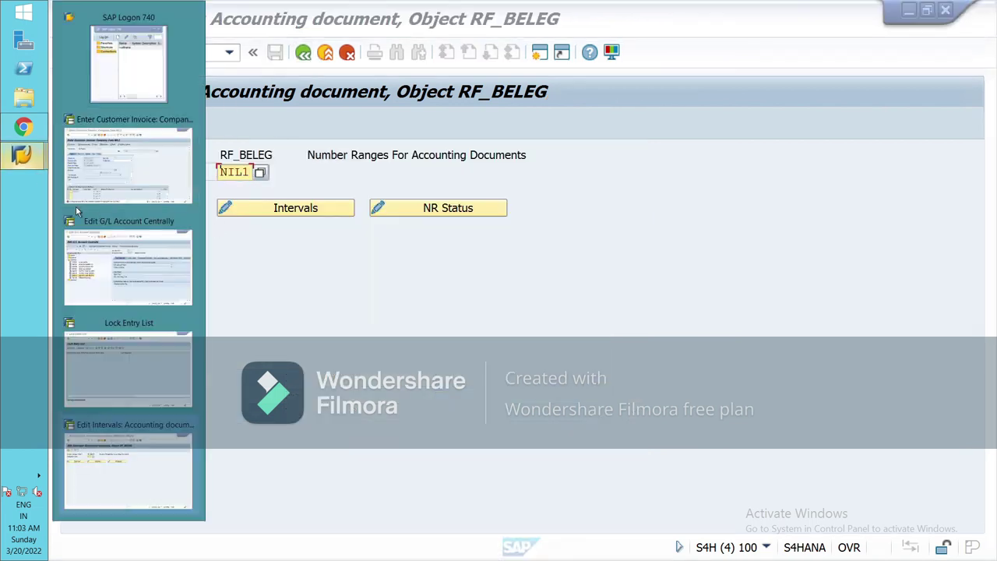
- Switch to the customer invoice session, open the number range error's long text and copy its message line
left_click(129, 148)
left_click(90, 548)
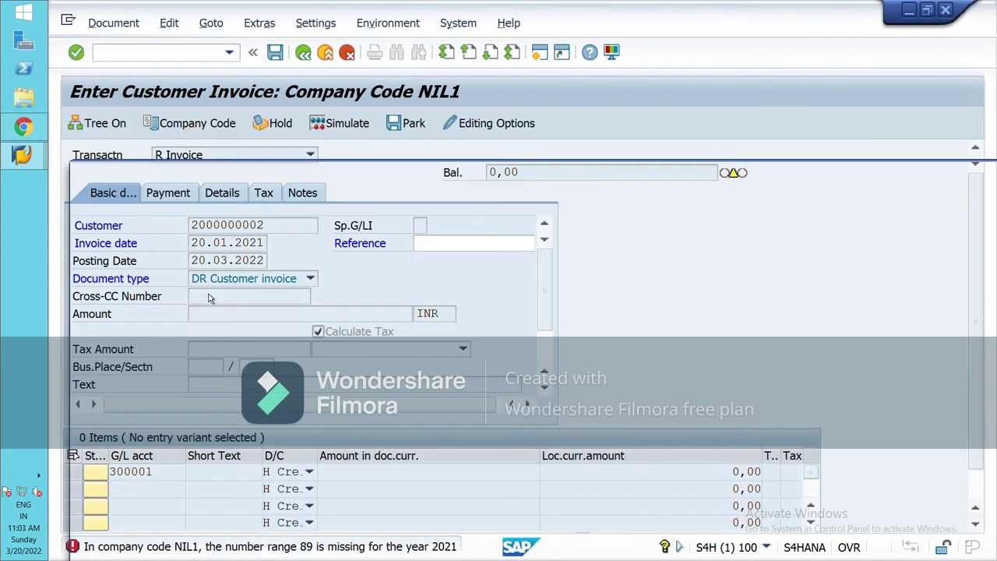
left_click_drag(502, 227, 88, 226)
left_click(101, 237)
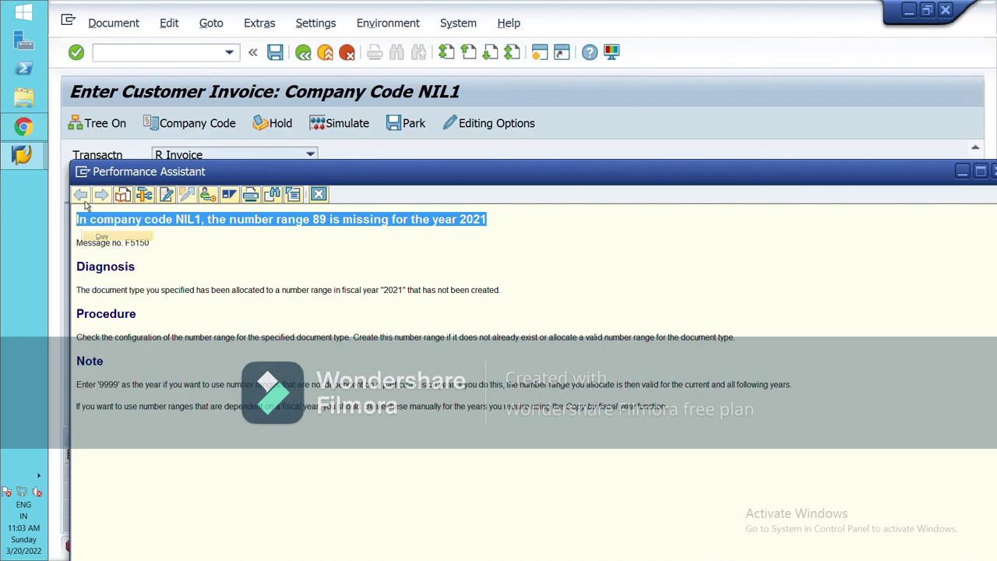
- Switch to Chrome, search the web for the copied error message in a new tab and open the answers.sap.com result
left_click(24, 127)
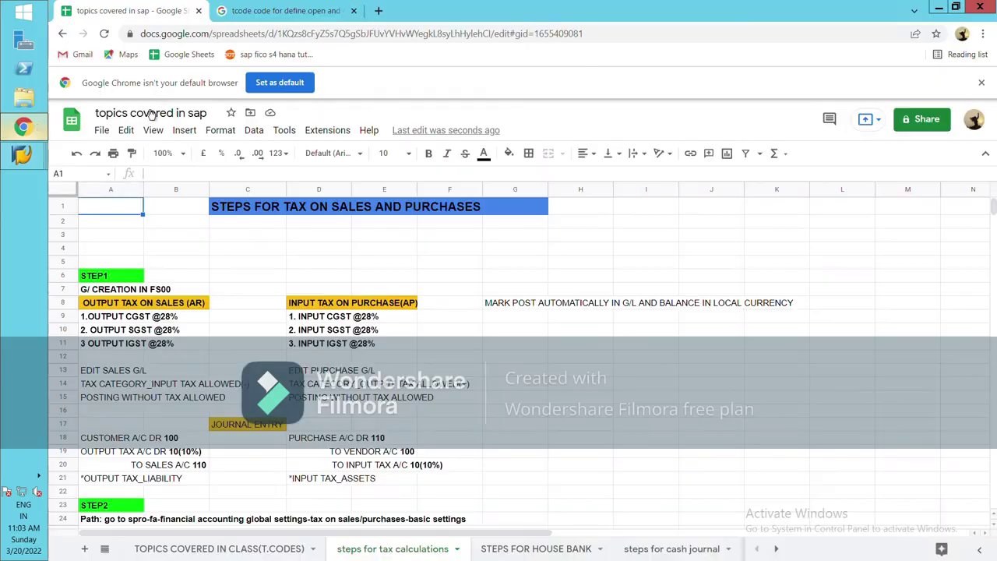
left_click(378, 10)
right_click(230, 34)
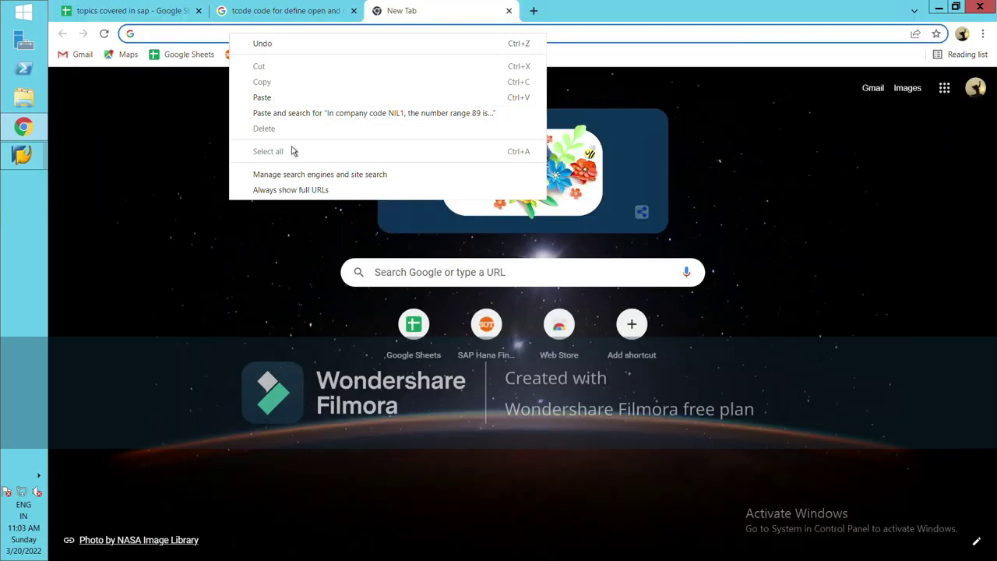
left_click(298, 115)
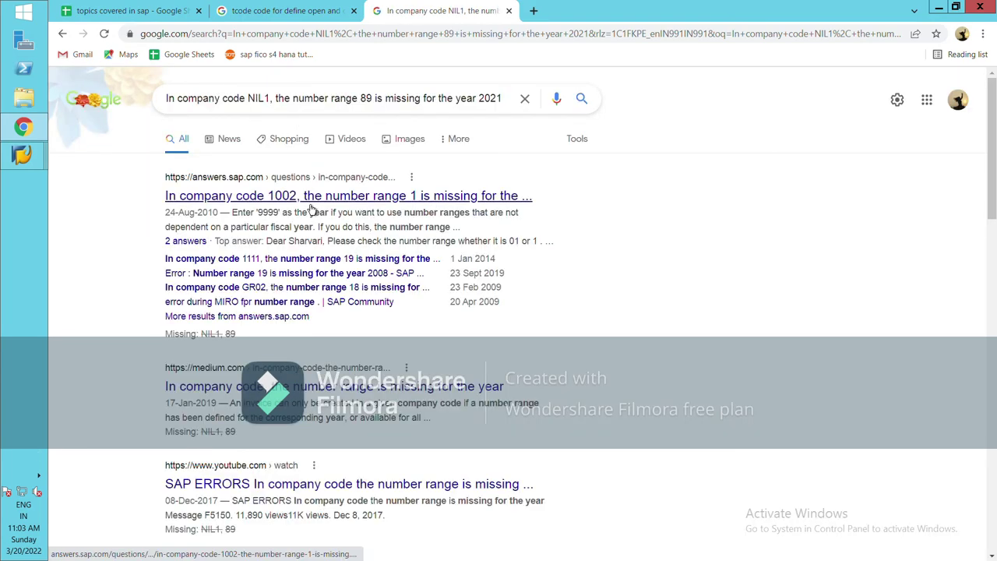
left_click(310, 209)
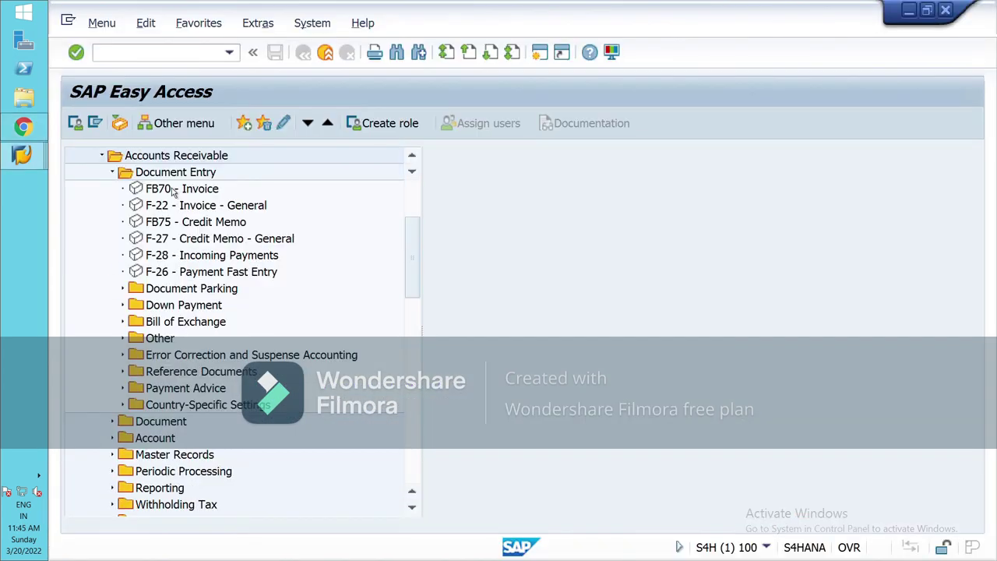
- Start a new FB70 customer invoice with the customer number, invoice date 20.03.2022 and tax calculation enabled
double_click(172, 191)
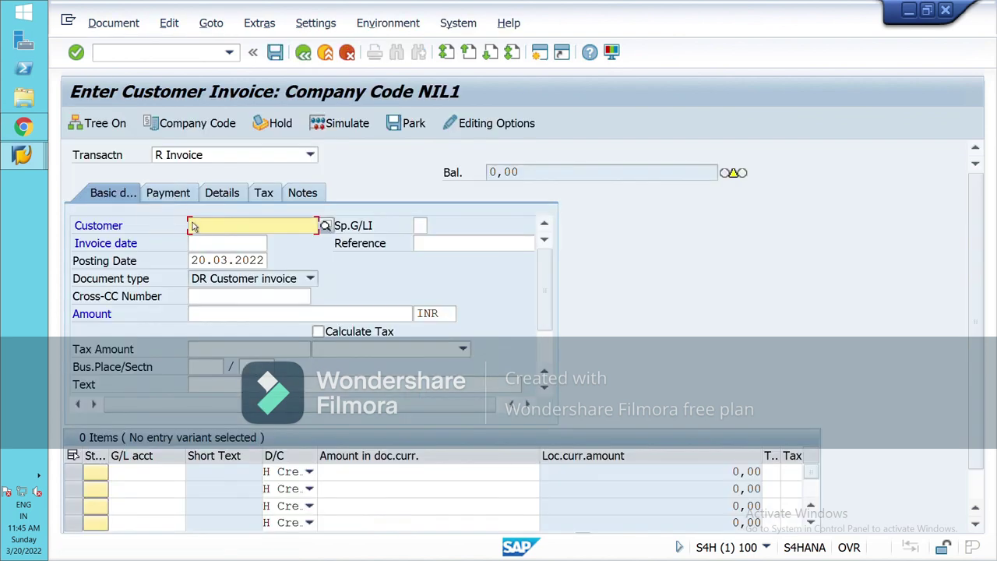
type("2")
left_click(268, 238)
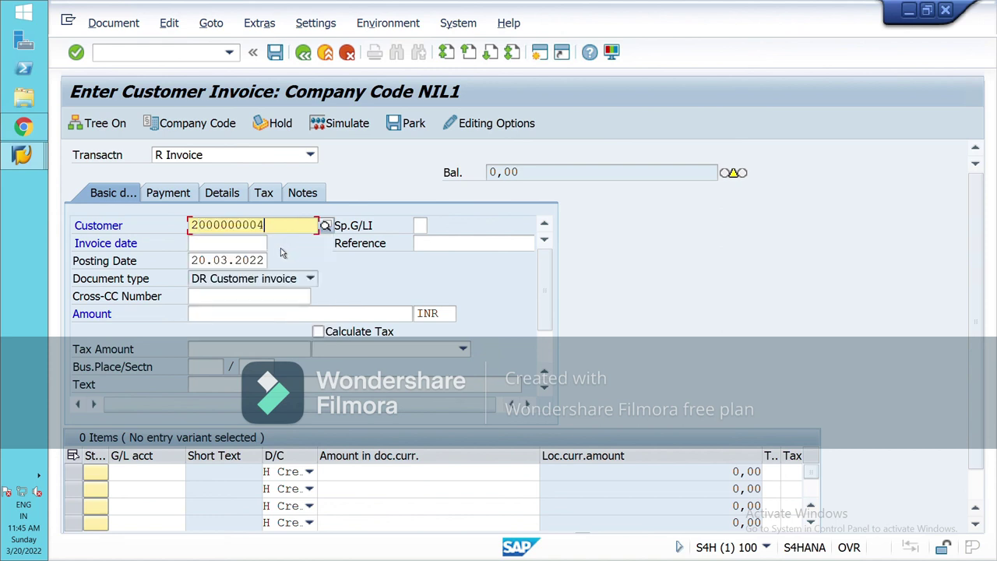
left_click(261, 246)
type("20")
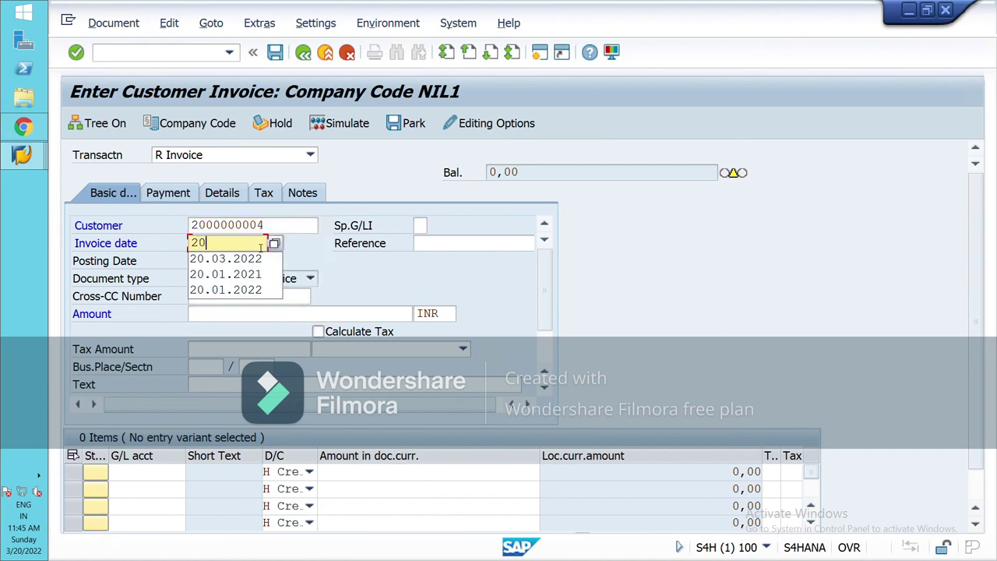
key("Down")
key("Return")
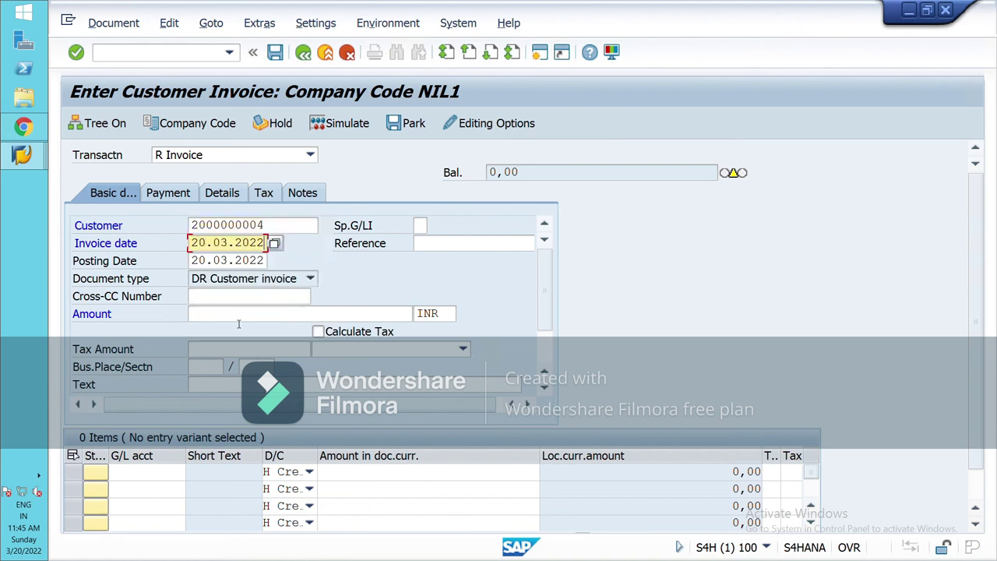
left_click(318, 331)
key("Return")
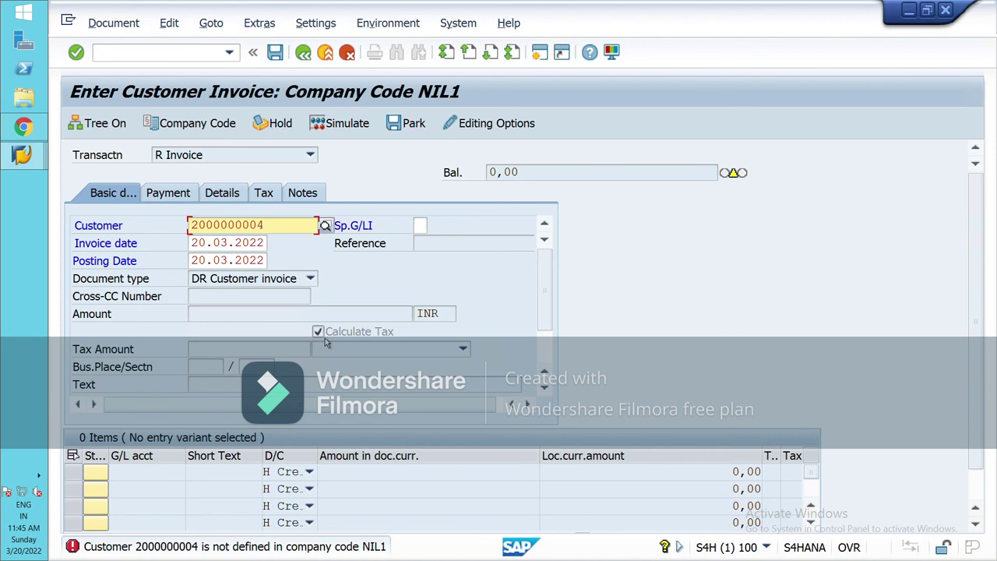
- Correct the last digit of the customer number and choose tax code NE (output tax CGST and SGST @ 28%)
left_click(315, 226)
key("BackSpace")
type("3")
key("Return")
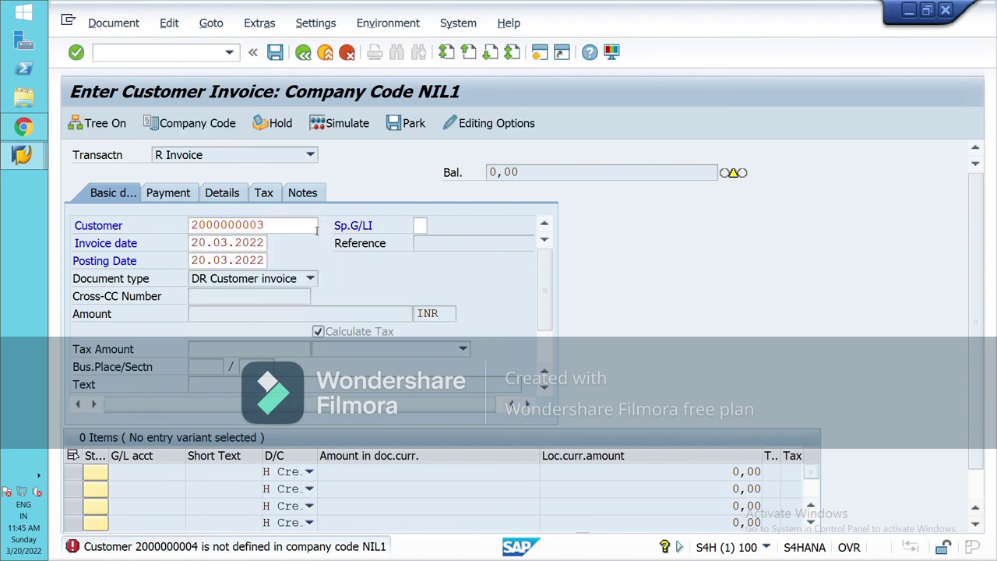
left_click(468, 352)
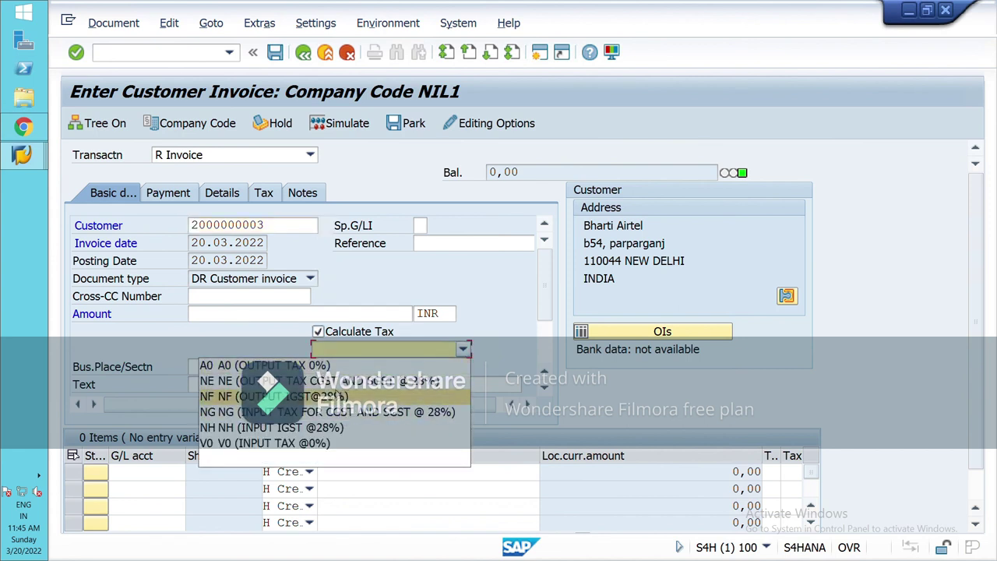
left_click(269, 380)
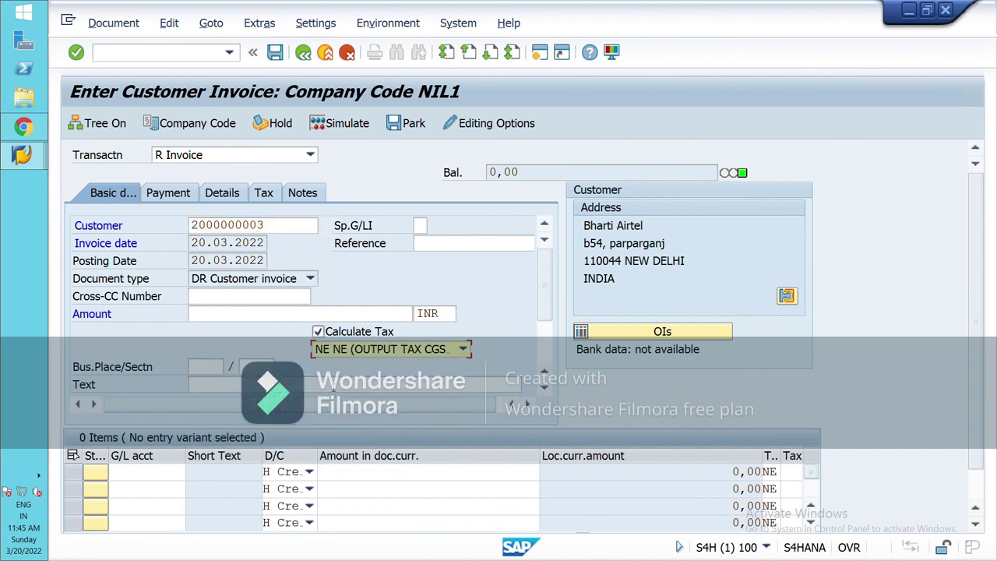
- Pick the sales account from the G/L account search list for the first line item
left_click(130, 475)
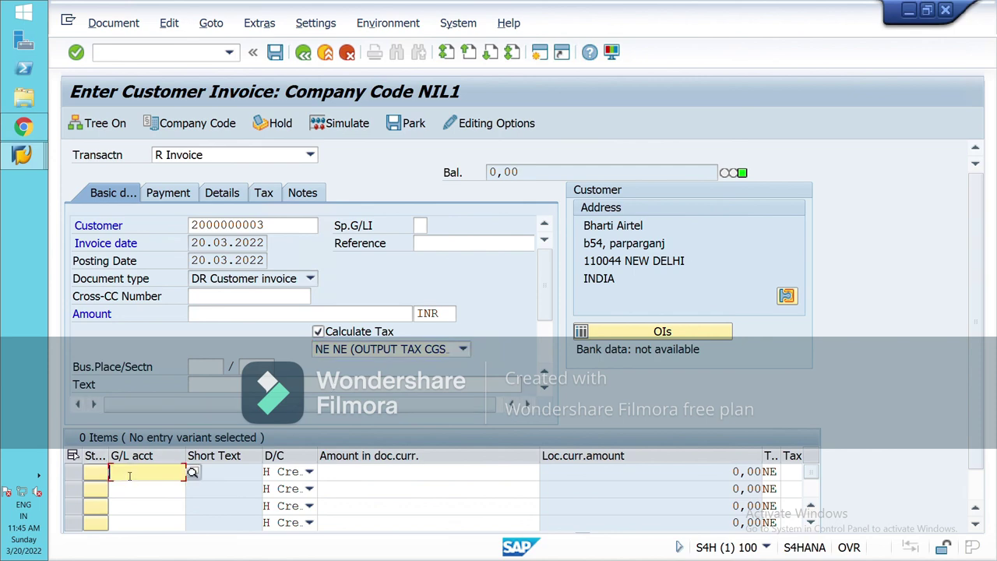
left_click(191, 473)
left_click(961, 548)
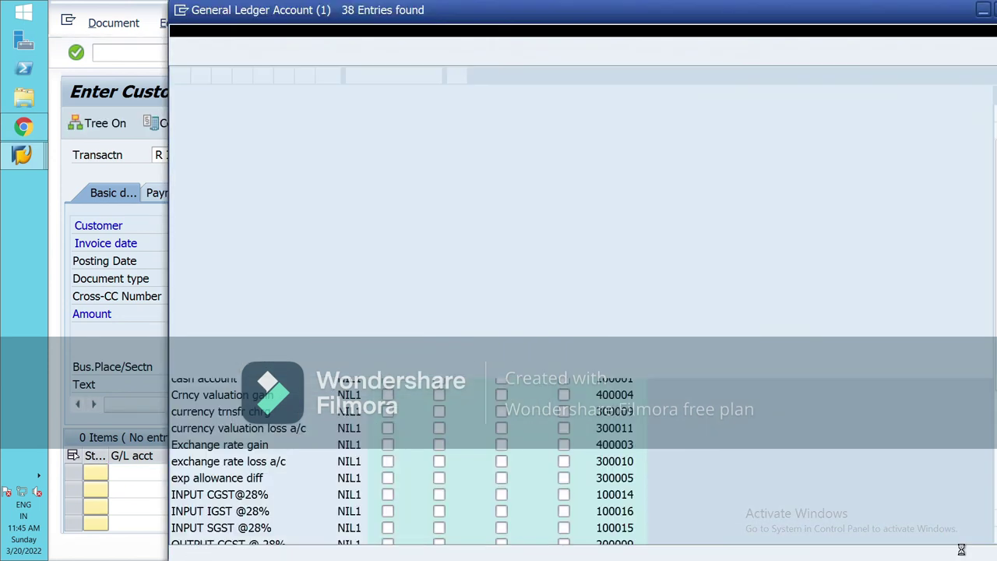
scroll(232, 473, "down", 2)
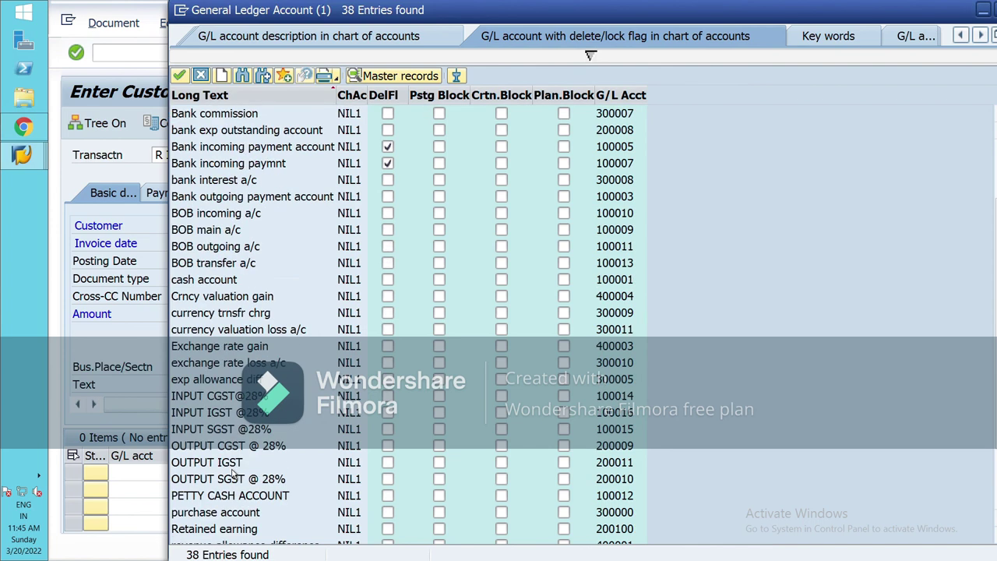
scroll(232, 478, "down", 1)
left_click(218, 534)
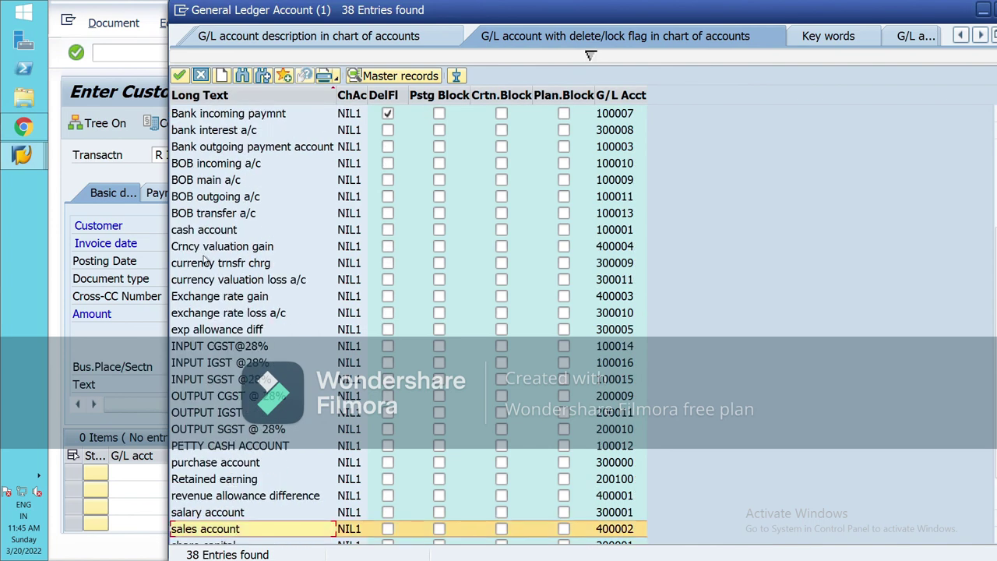
left_click(179, 75)
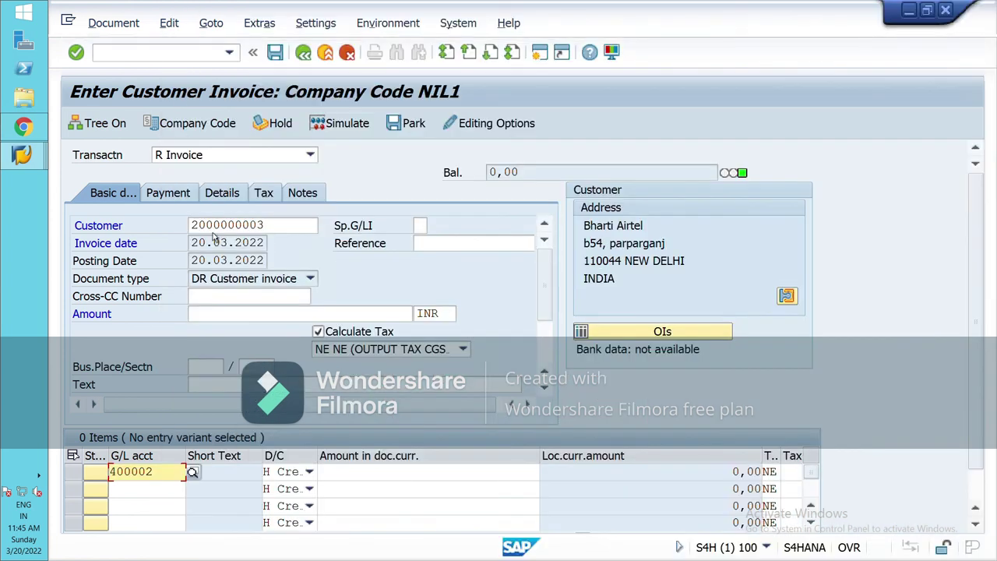
- Give the sales account line item an amount of 2500 and the text GOODS SOLD
left_click(380, 473)
type("2500")
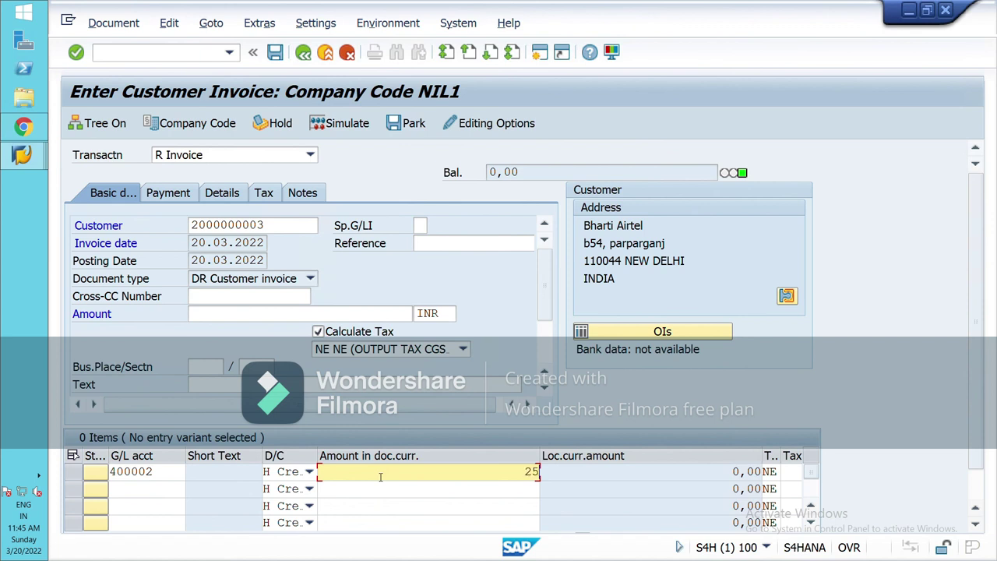
key("Tab")
key("Tab")
key("Tab")
key("Tab")
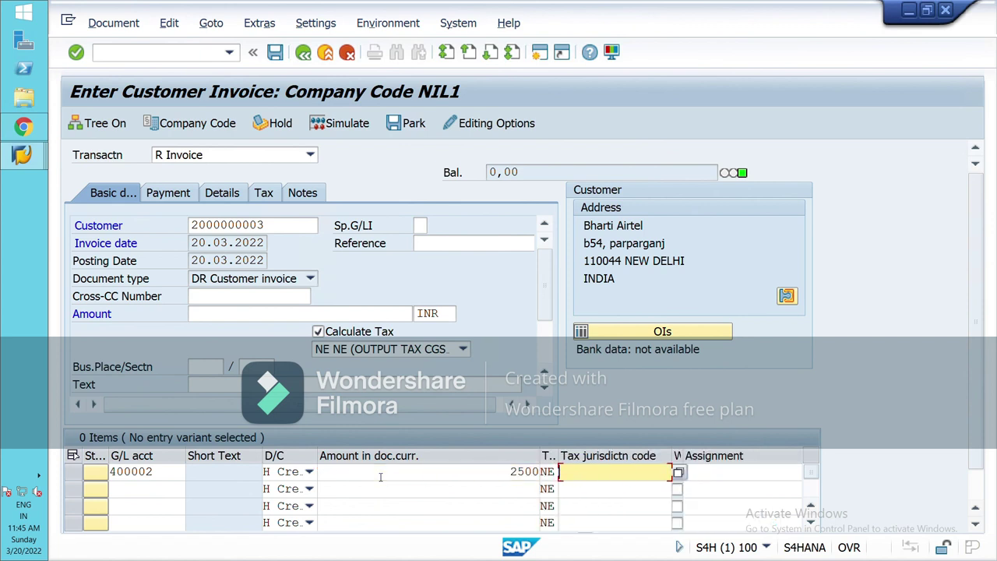
key("Tab")
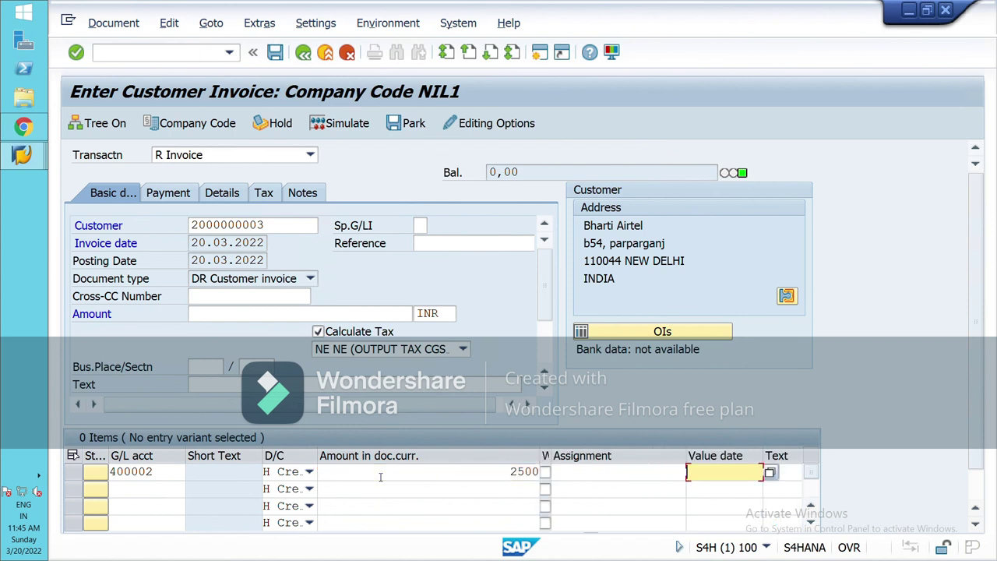
key("Tab")
type("g")
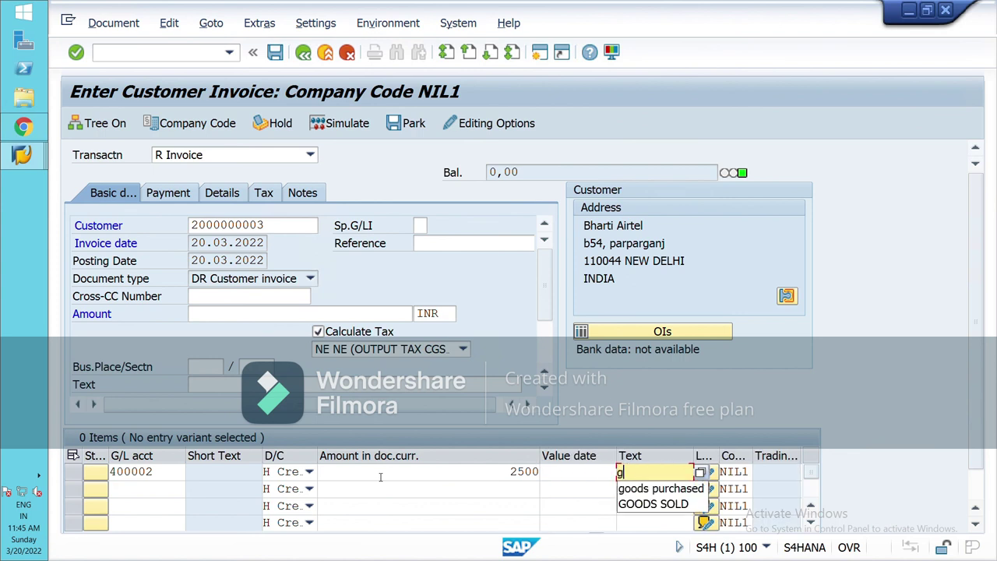
key("Down")
key("Down")
key("Return")
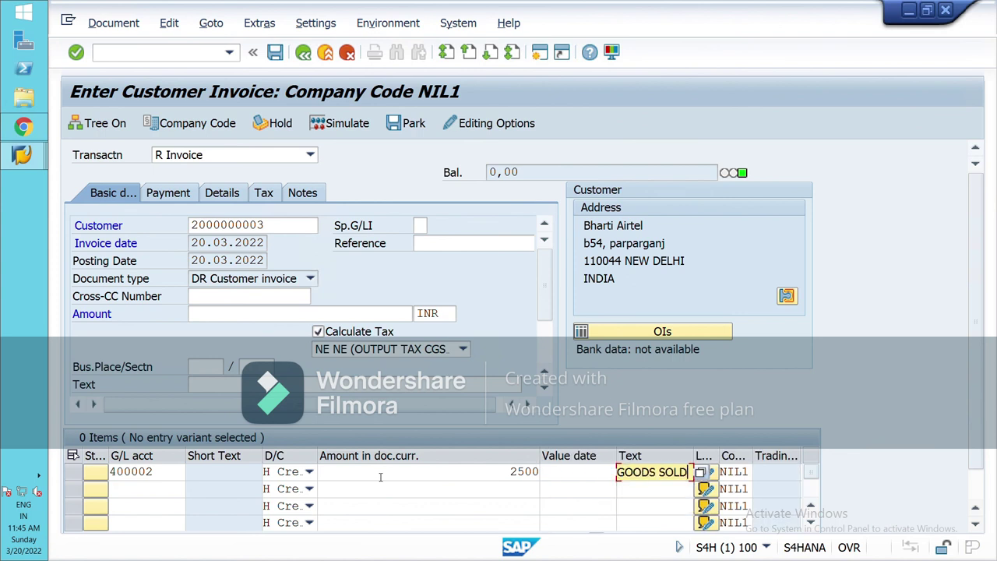
key("Return")
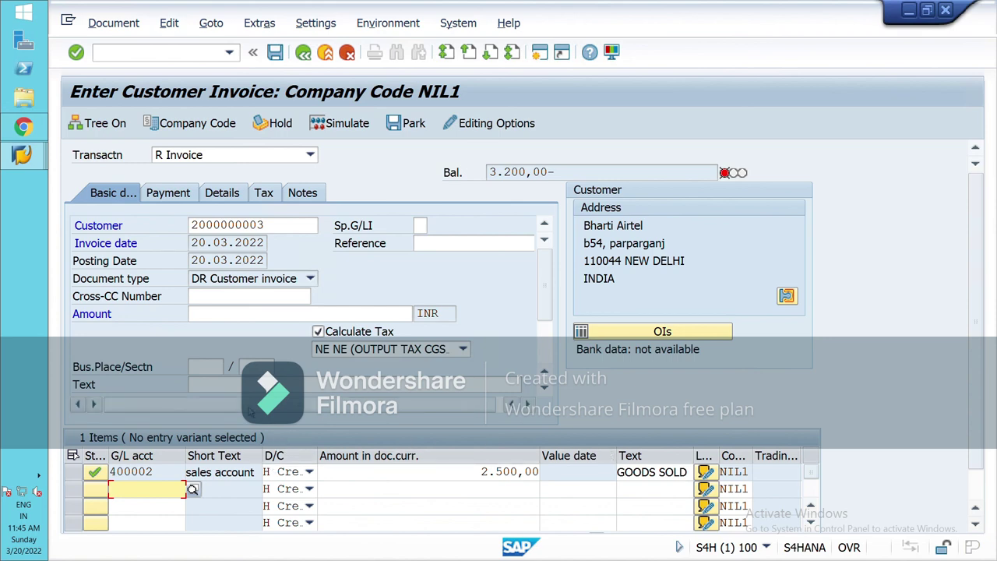
left_click(234, 384)
type("3200")
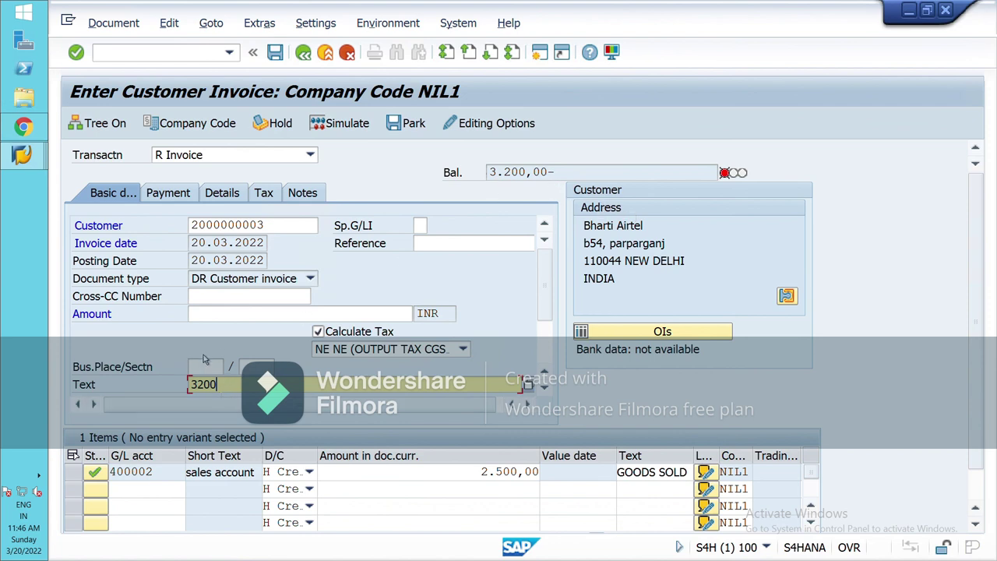
key("BackSpace")
key("BackSpace")
key("BackSpace")
key("BackSpace")
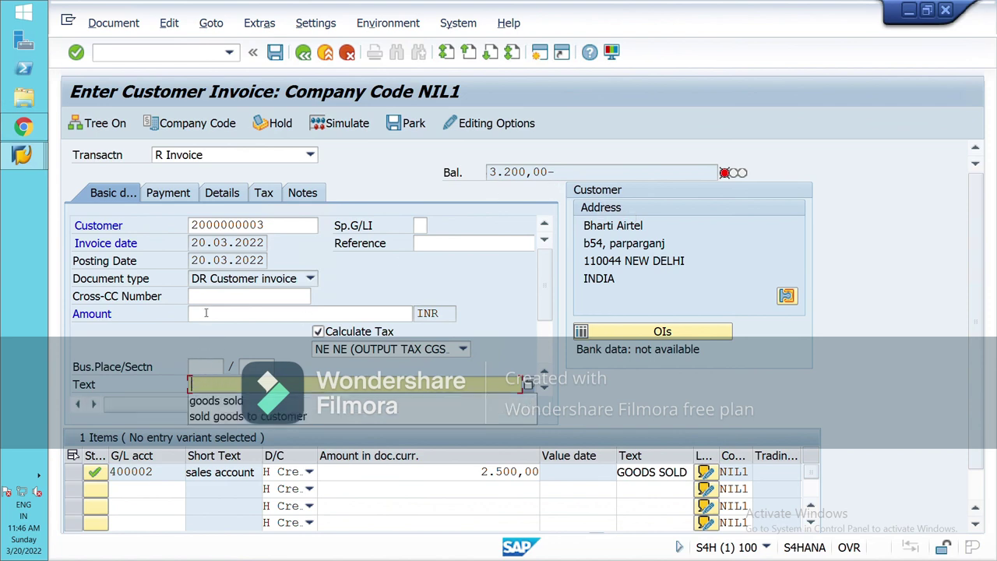
- Set the customer invoice amount to 3200 INR in the basic data
left_click(206, 313)
type("3.200")
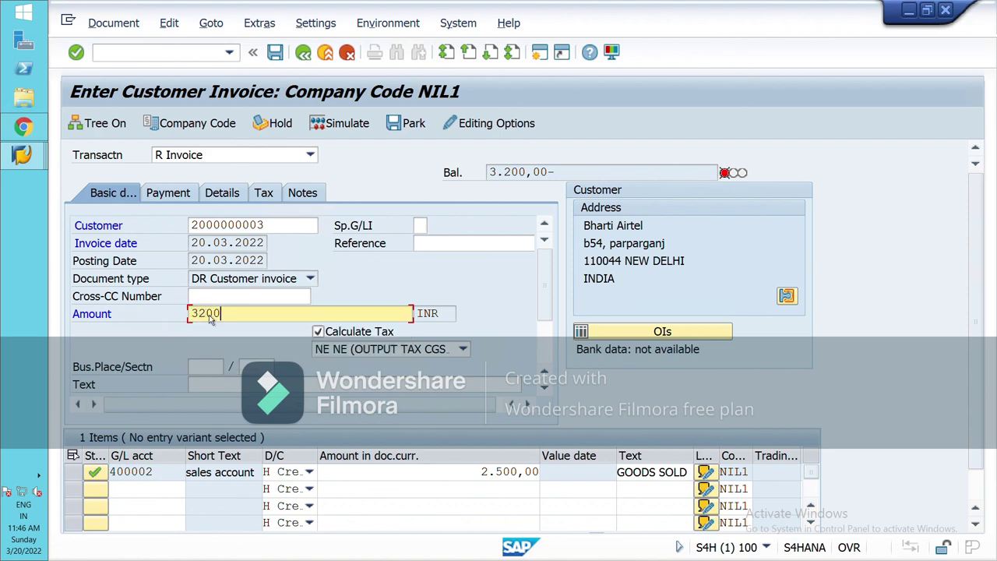
key("Return")
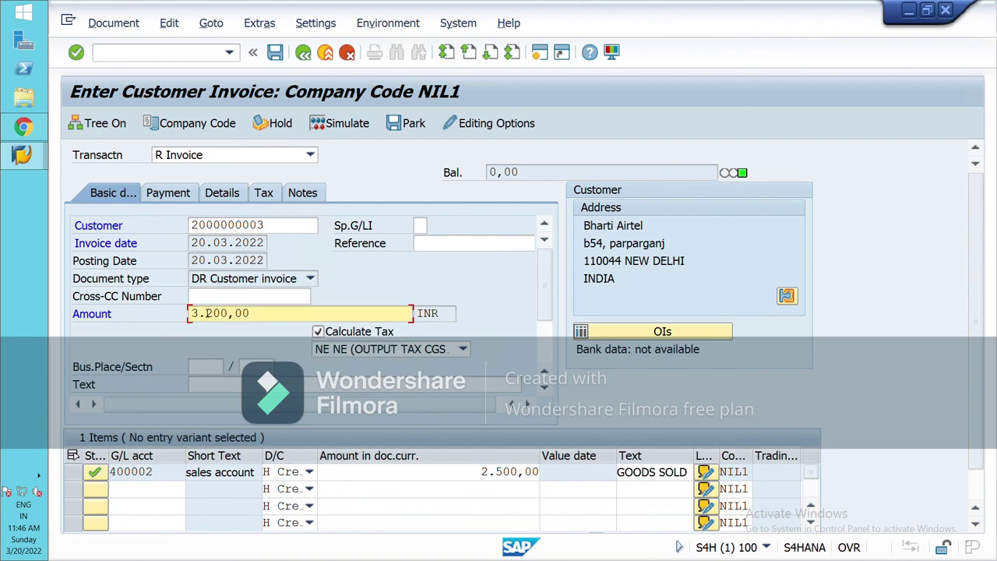
- Simulate the customer invoice to check its CGST and SGST postings, and post the document
left_click(365, 130)
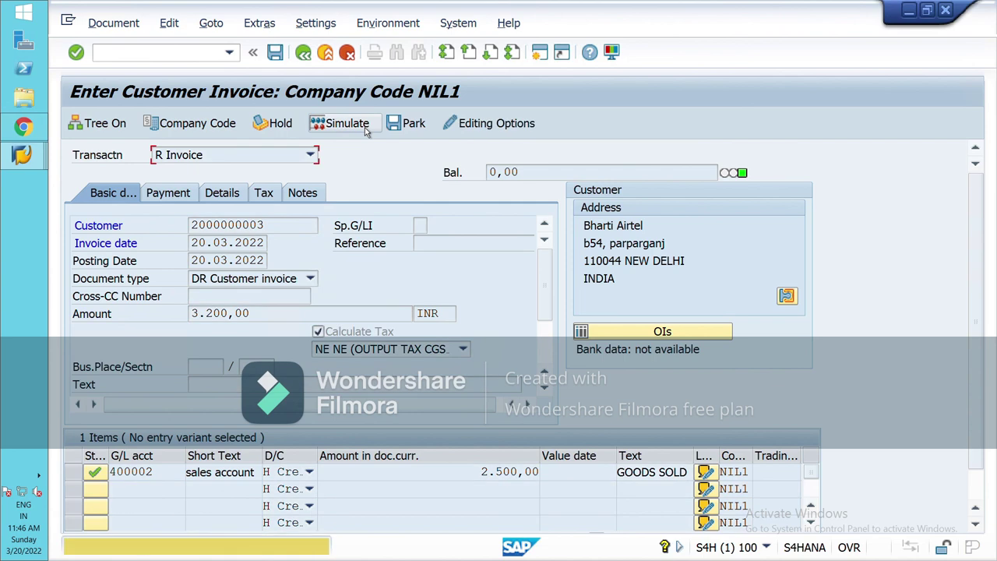
left_click(364, 131)
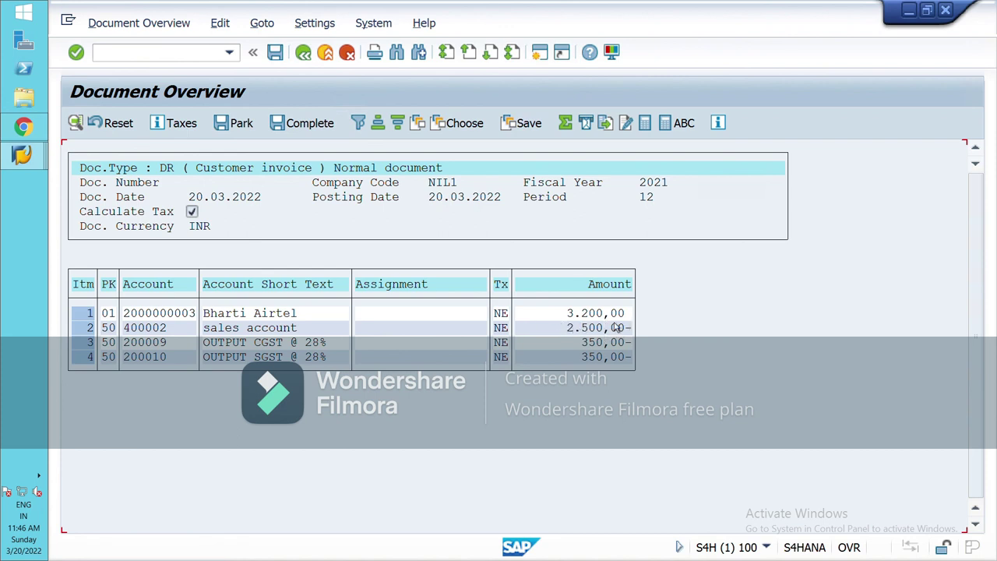
left_click(276, 54)
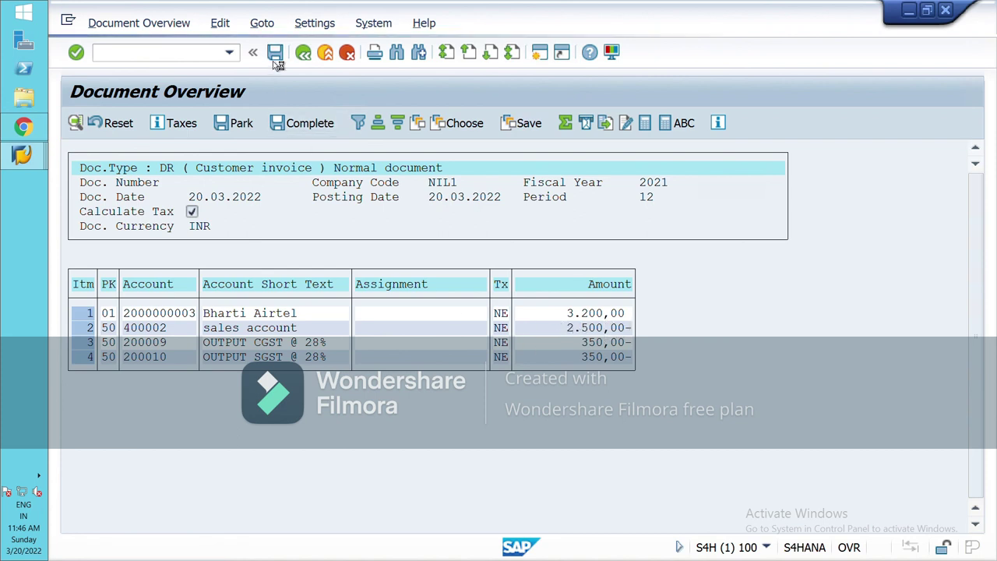